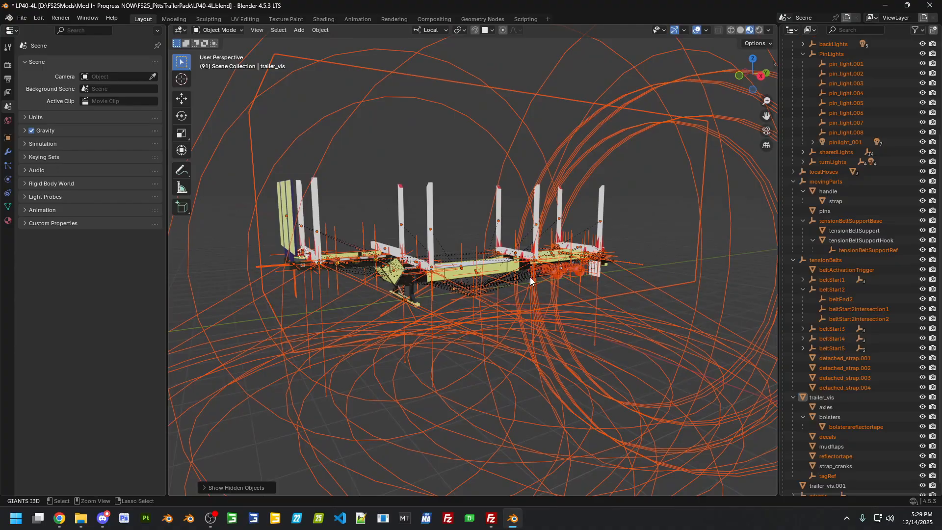
Hide the selected lights, empties, belts and decals, and select all visible trailer meshes with bolsters as the active object
{"action": "key", "text": "h"}
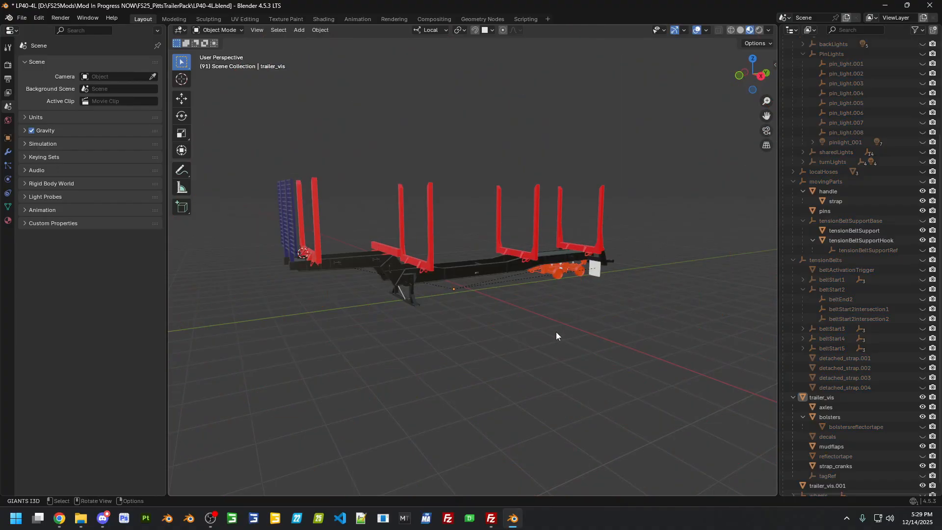
{"action": "scroll", "coordinate": [555, 331], "scroll_direction": "up", "scroll_amount": 5}
{"action": "scroll", "coordinate": [382, 302], "scroll_direction": "down", "scroll_amount": 3}
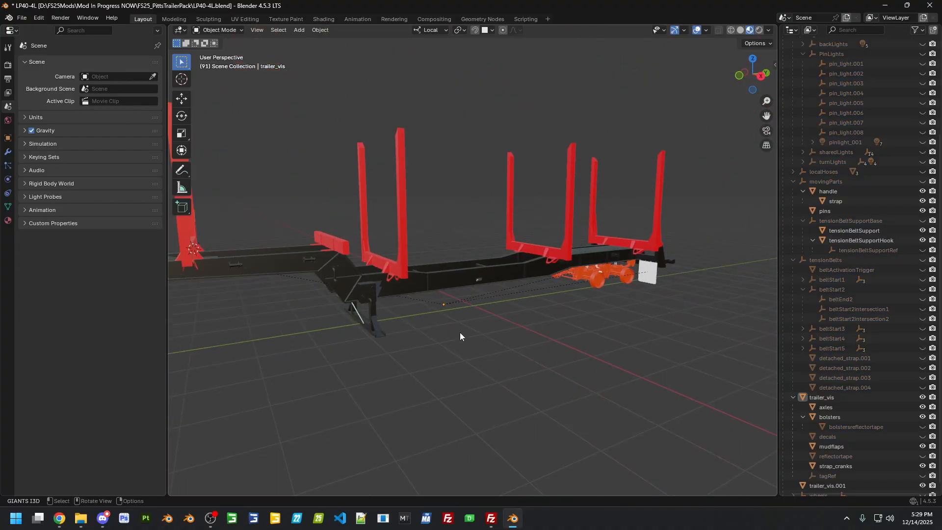
{"action": "middle_click_drag", "start_coordinate": [460, 332], "coordinate": [486, 334]}
{"action": "scroll", "coordinate": [508, 342], "scroll_direction": "down", "scroll_amount": 3}
{"action": "left_click", "coordinate": [510, 285]}
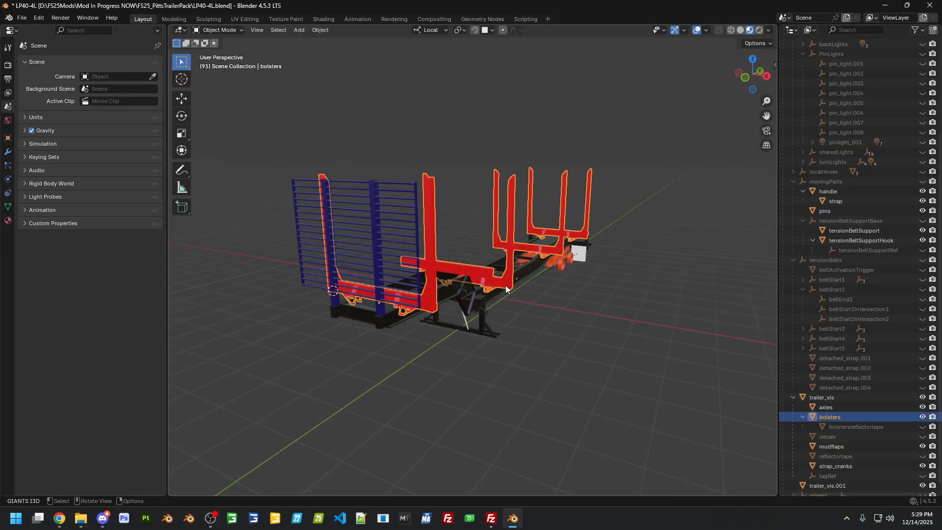
{"action": "key", "text": "a"}
Enable the Screencast Keys display in the viewport
{"action": "key", "text": "n"}
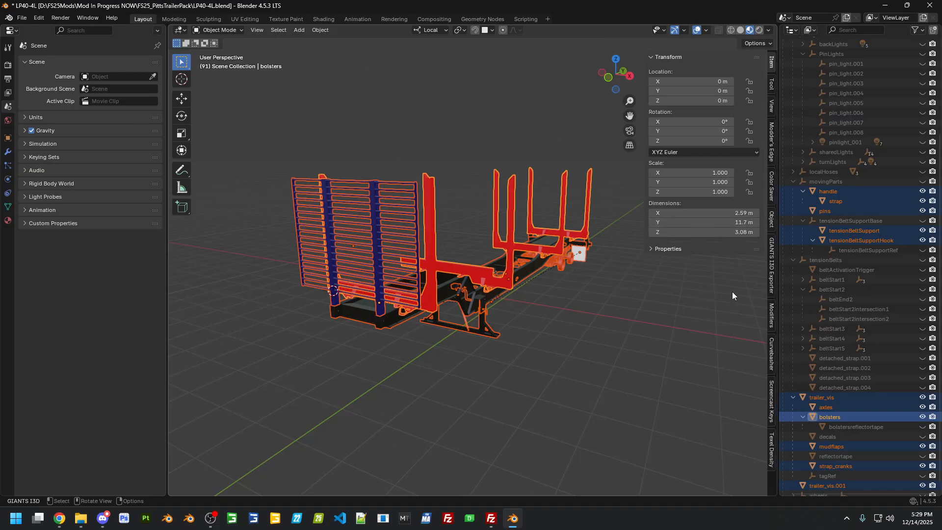
{"action": "left_click", "coordinate": [771, 401]}
{"action": "left_click", "coordinate": [657, 57]}
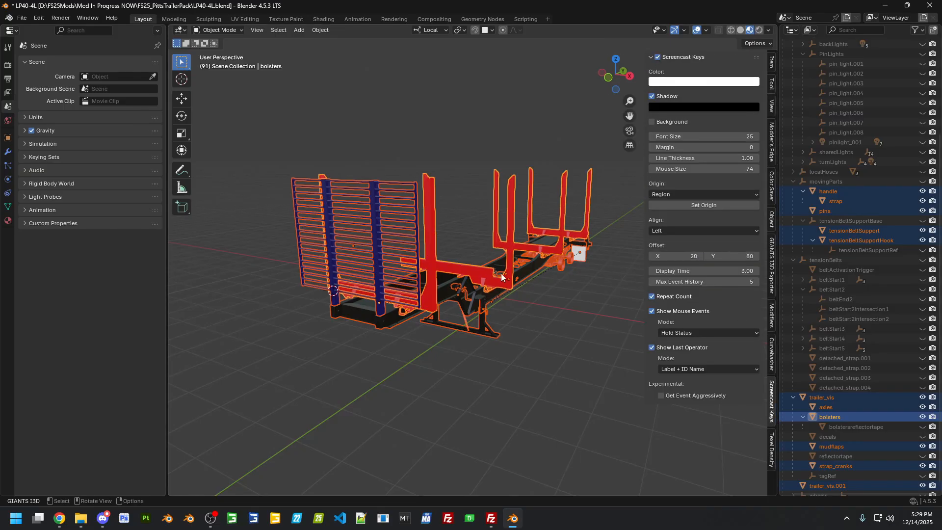
{"action": "key", "text": "n"}
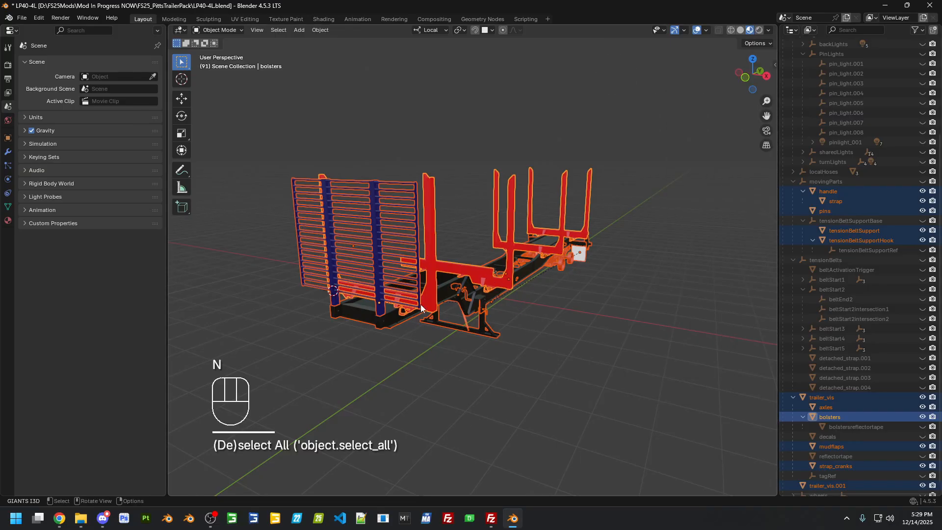
Enter Edit Mode on all selected trailer meshes, select all their geometry and show it in the UV Editing workspace
{"action": "key", "text": "Tab"}
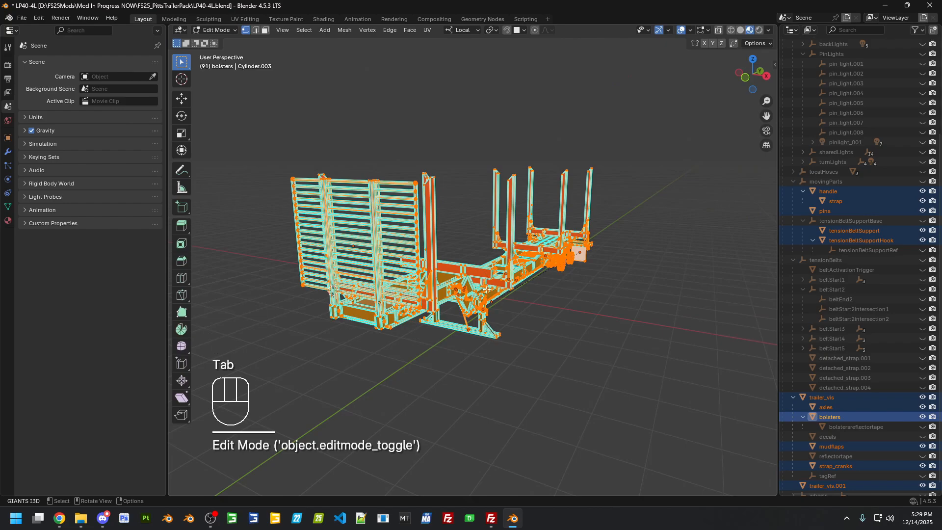
{"action": "key", "text": "a"}
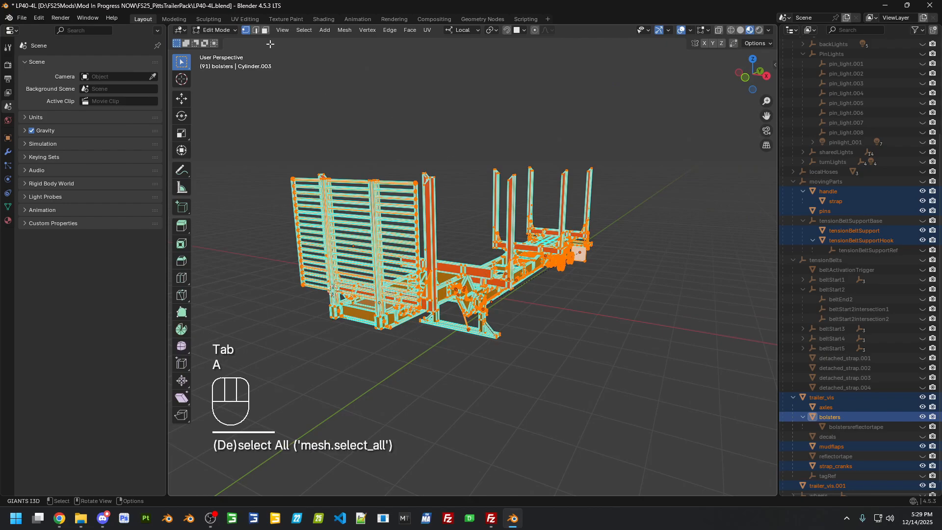
{"action": "left_click", "coordinate": [245, 19]}
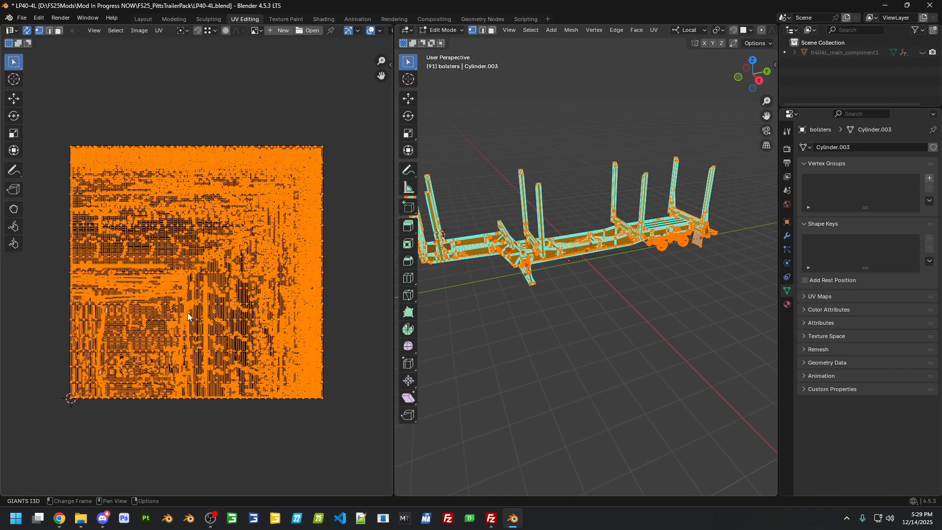
Unwrap all trailer UVs with the Angle Based method
{"action": "scroll", "coordinate": [169, 299], "scroll_direction": "up", "scroll_amount": 4}
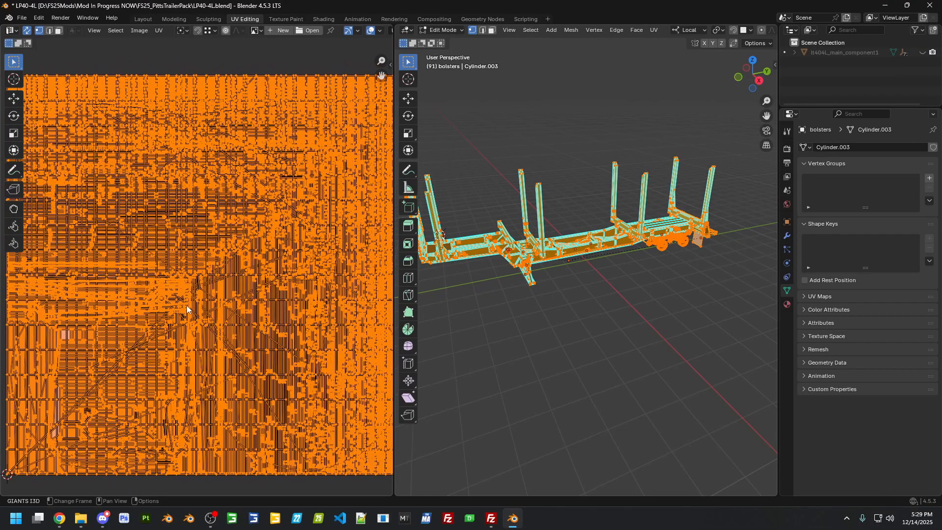
{"action": "scroll", "coordinate": [193, 304], "scroll_direction": "down", "scroll_amount": 2}
{"action": "key", "text": "u"}
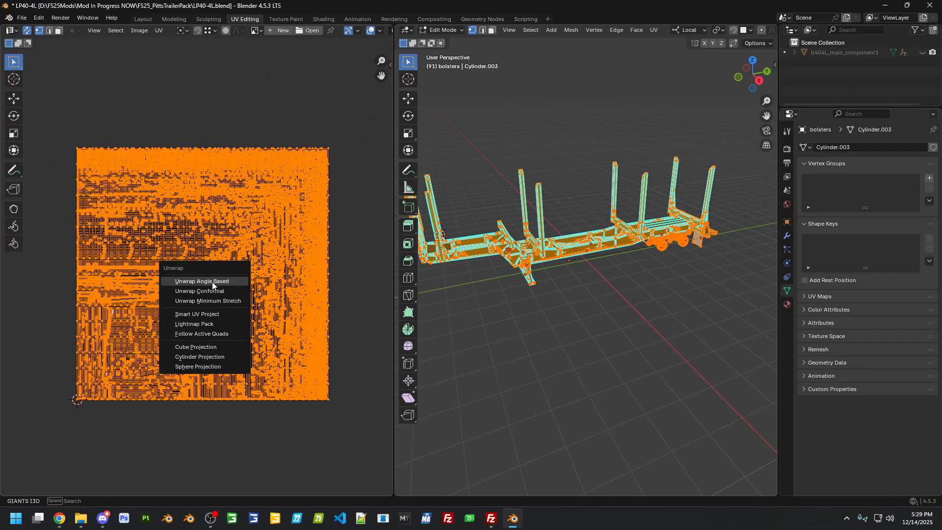
{"action": "left_click", "coordinate": [212, 282]}
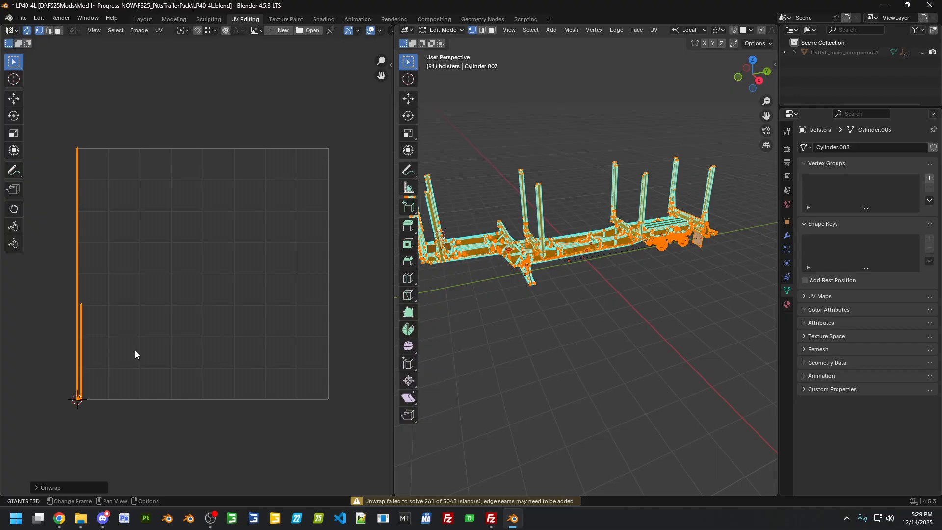
Unwrap all trailer UVs with Smart UV Project, using a 66° angle limit and an island margin of 0.001
{"action": "key", "text": "u"}
{"action": "left_click", "coordinate": [141, 382]}
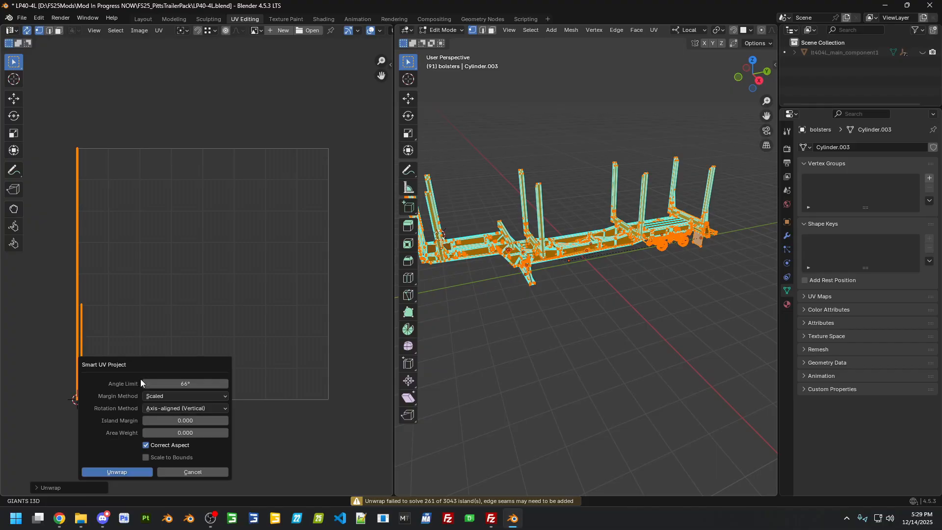
{"action": "left_click", "coordinate": [184, 421]}
{"action": "type", "text": ".001"}
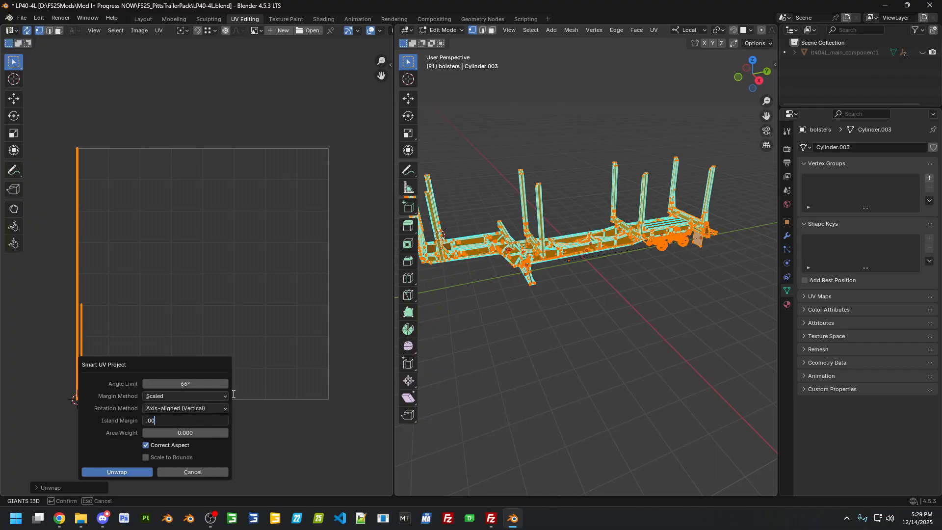
{"action": "key", "text": "Return"}
{"action": "key", "text": "Return"}
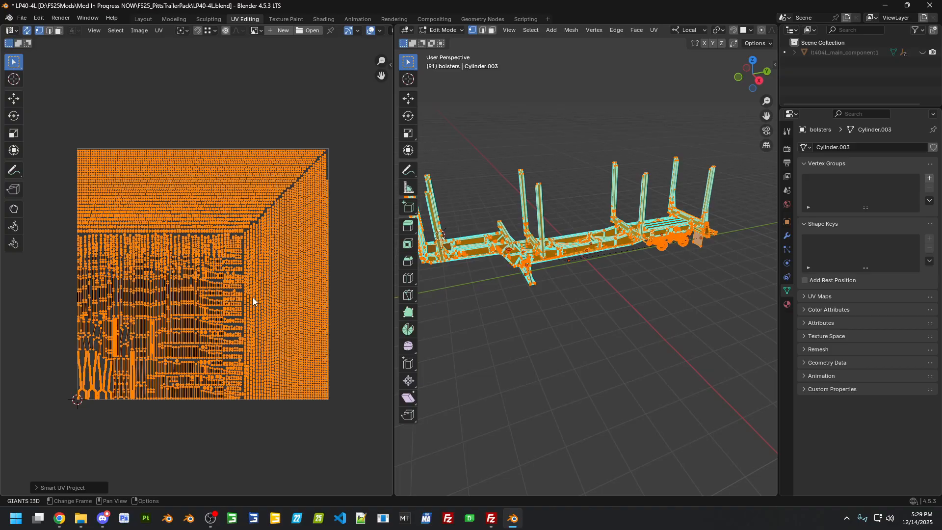
In the Layout workspace, set the Texel Density Checker's texture size to 4096px and assign the Color Grid checker material to the selected meshes
{"action": "left_click", "coordinate": [143, 18]}
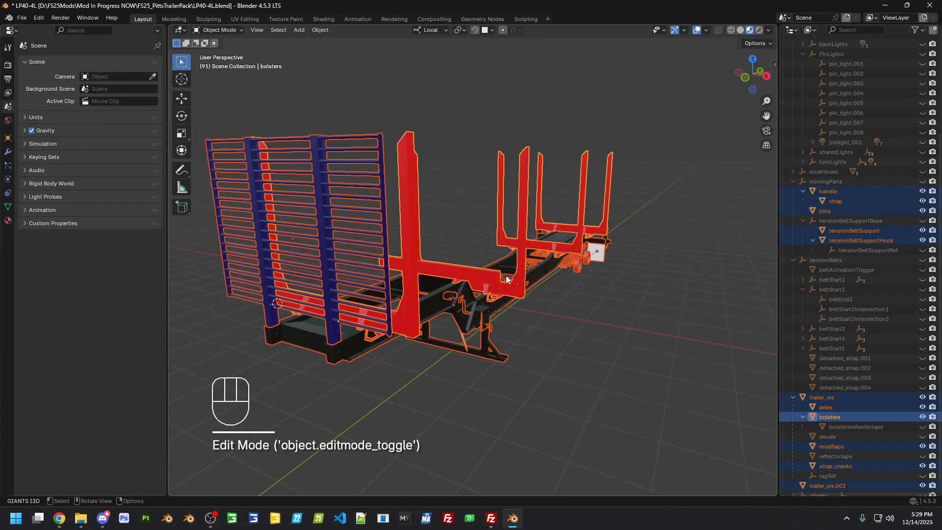
{"action": "key", "text": "n"}
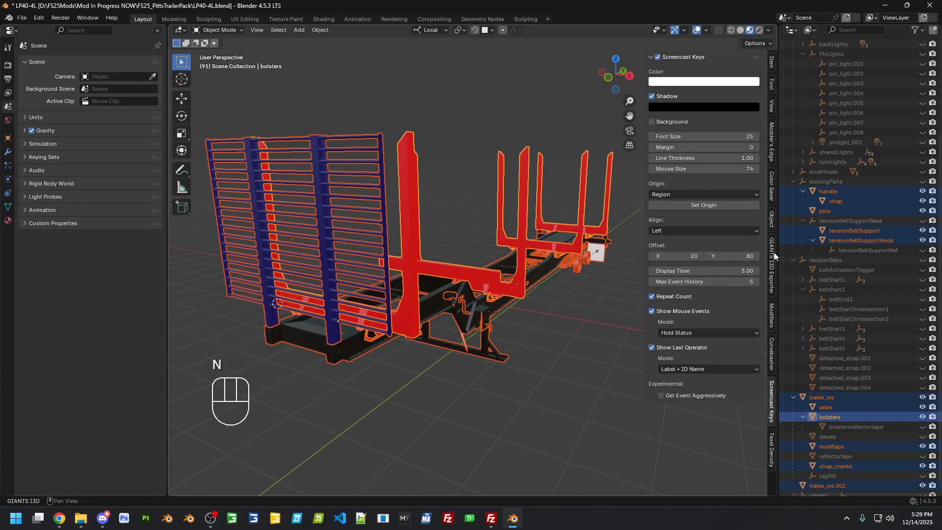
{"action": "left_click", "coordinate": [772, 448]}
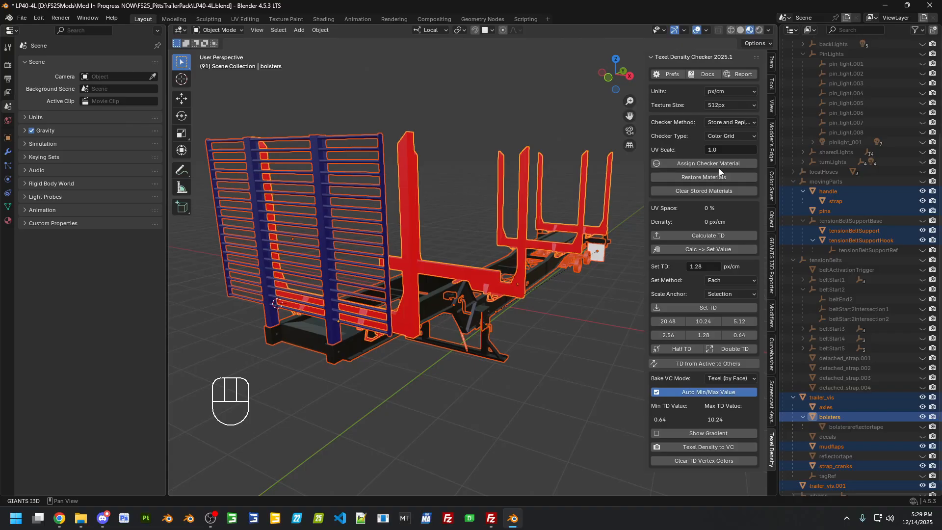
{"action": "left_click", "coordinate": [743, 104]}
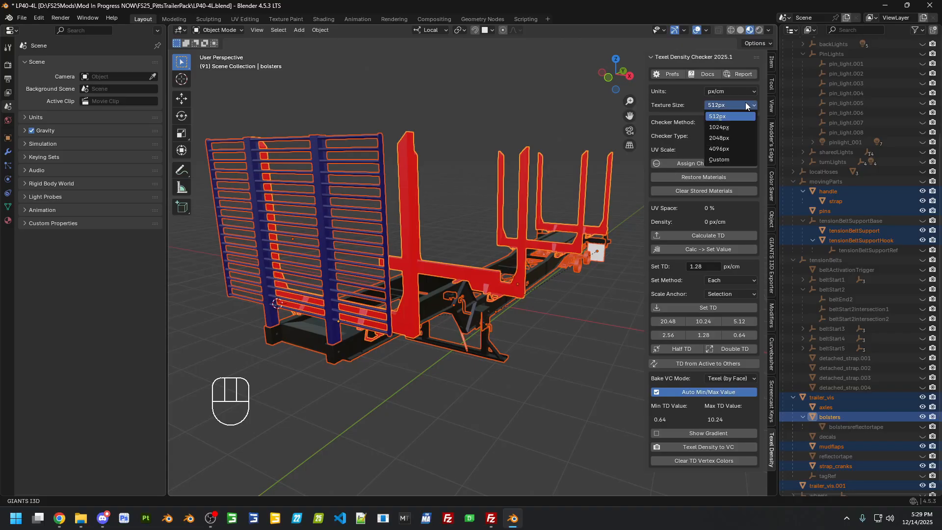
{"action": "left_click", "coordinate": [731, 149]}
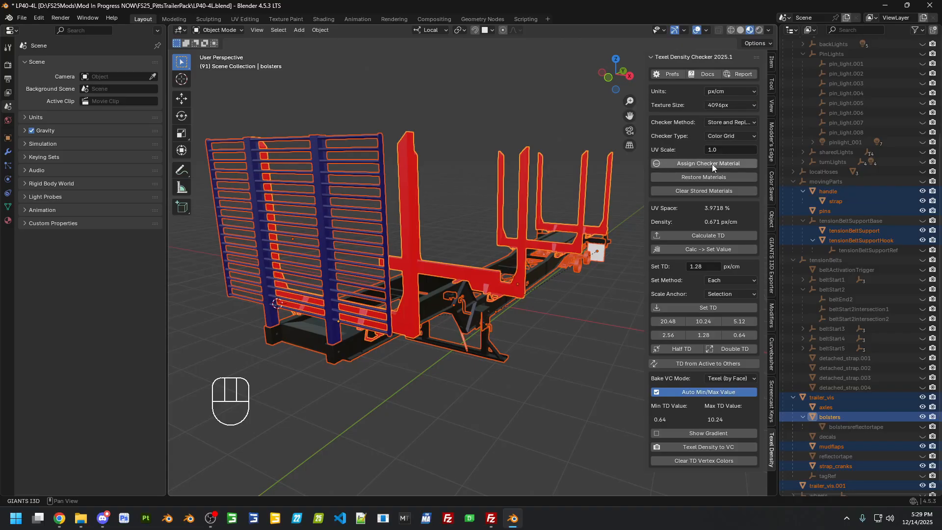
{"action": "left_click", "coordinate": [711, 163]}
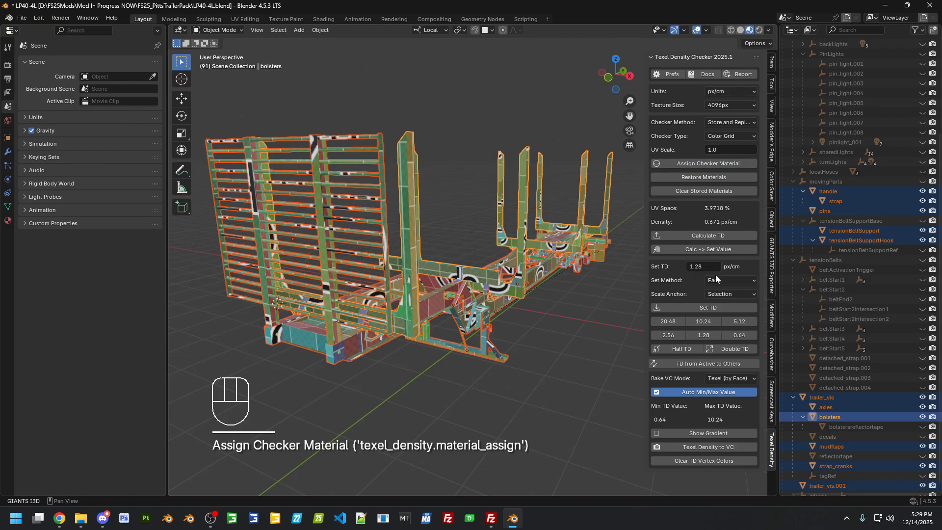
Set the texel density of the selected meshes to 10.24 px/cm and restore their original materials
{"action": "left_click", "coordinate": [709, 319]}
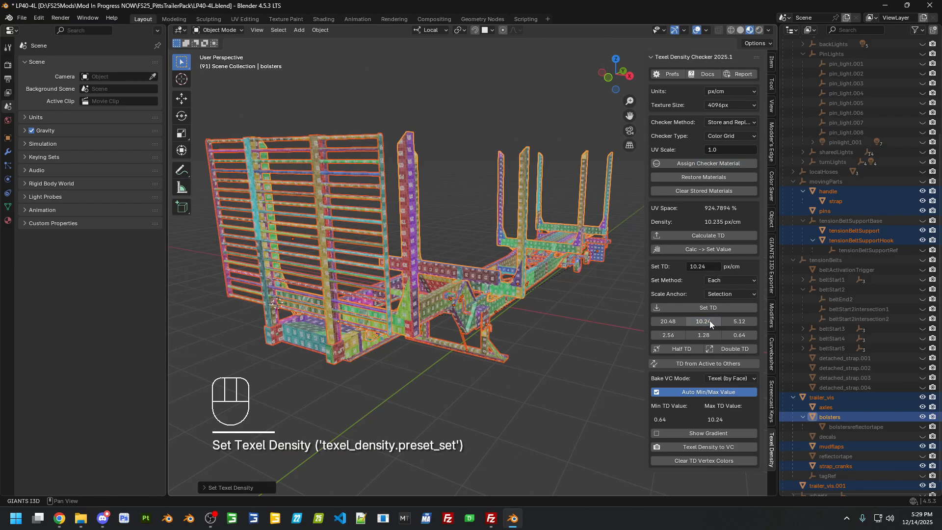
{"action": "middle_click_drag", "start_coordinate": [403, 317], "coordinate": [573, 295]}
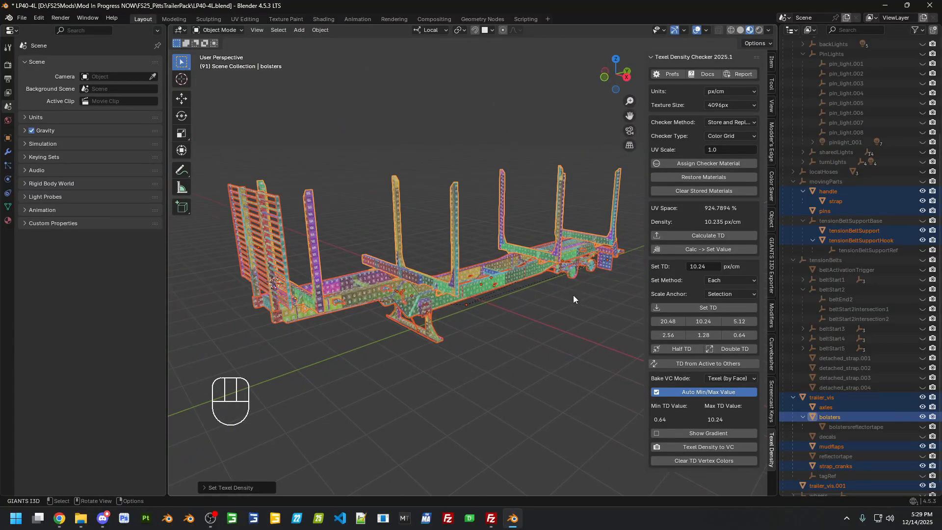
{"action": "left_click", "coordinate": [689, 307]}
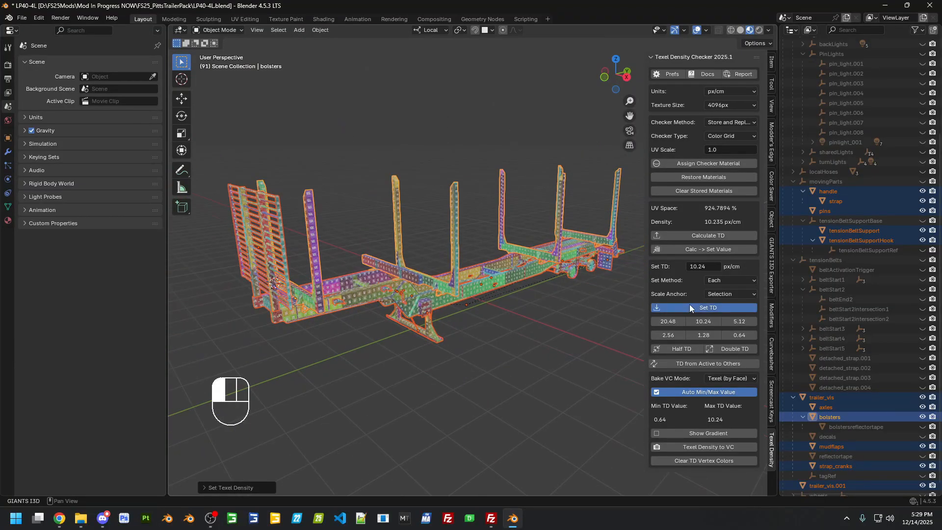
{"action": "left_click", "coordinate": [730, 178]}
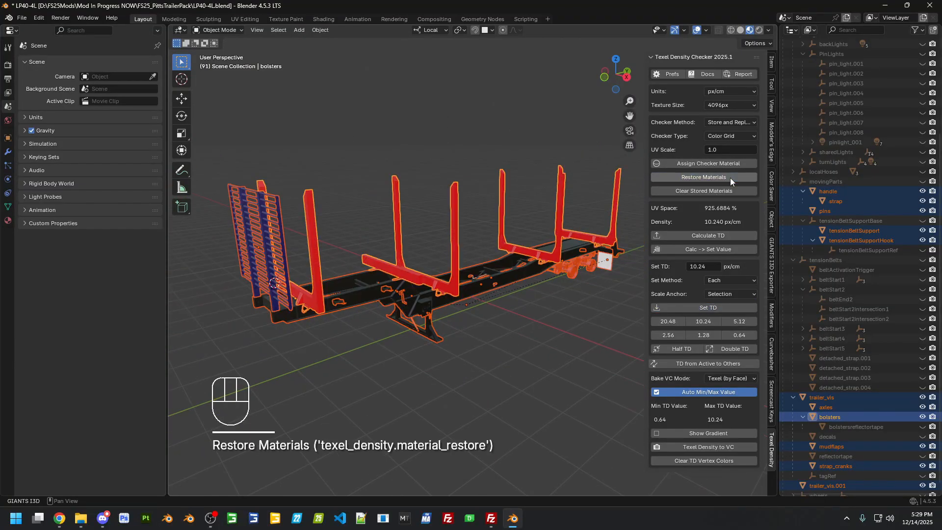
Pack all trailer UV islands into a single tile with UVPackmaster3, using precision 500, margin 0.003 and Max Scale
{"action": "left_click", "coordinate": [238, 18]}
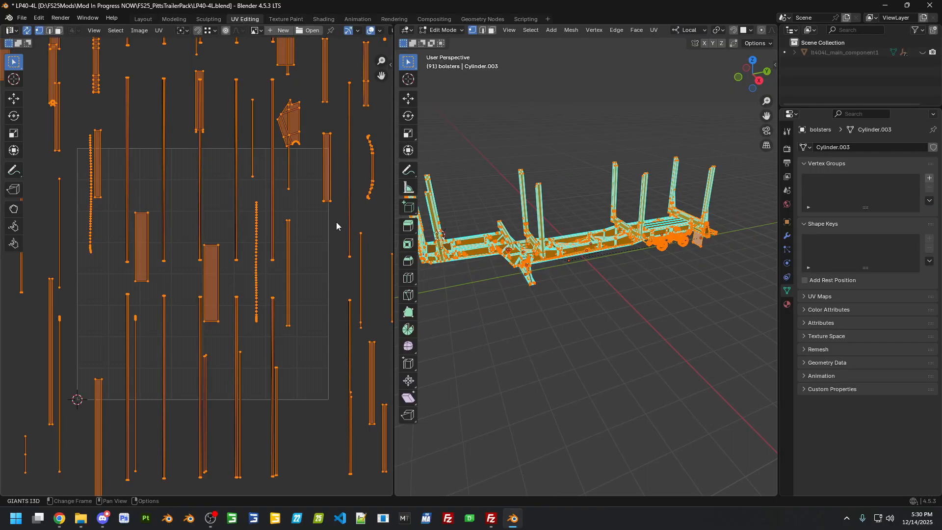
{"action": "scroll", "coordinate": [334, 231], "scroll_direction": "down", "scroll_amount": 2}
{"action": "scroll", "coordinate": [242, 287], "scroll_direction": "down", "scroll_amount": 4}
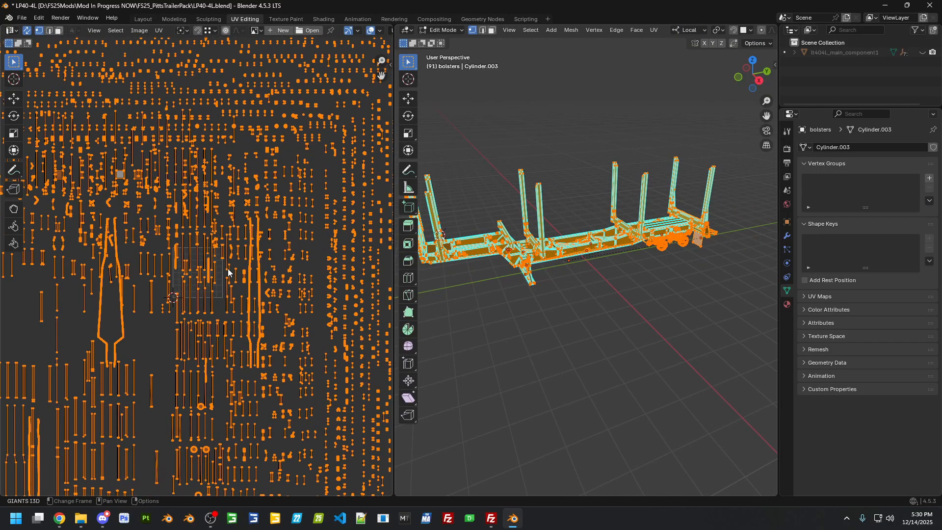
{"action": "scroll", "coordinate": [226, 283], "scroll_direction": "up", "scroll_amount": 2}
{"action": "key", "text": "n"}
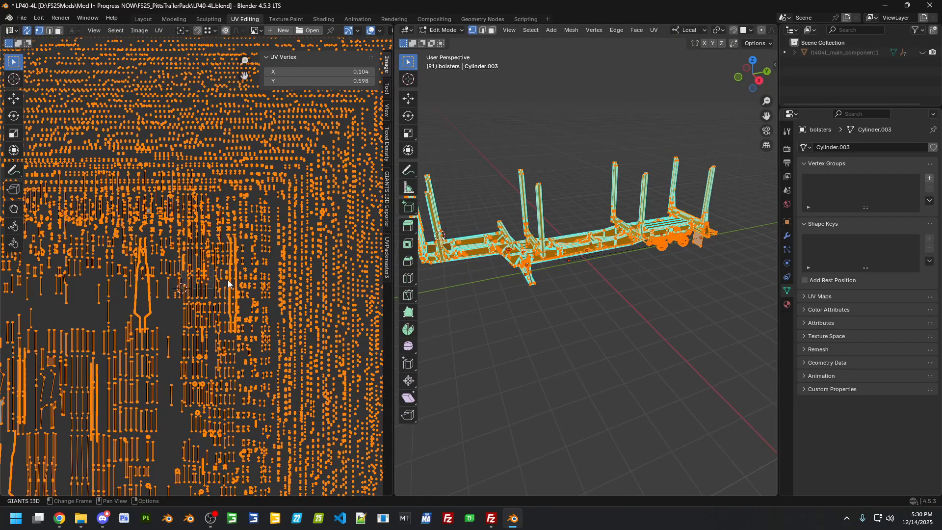
{"action": "left_click", "coordinate": [387, 257]}
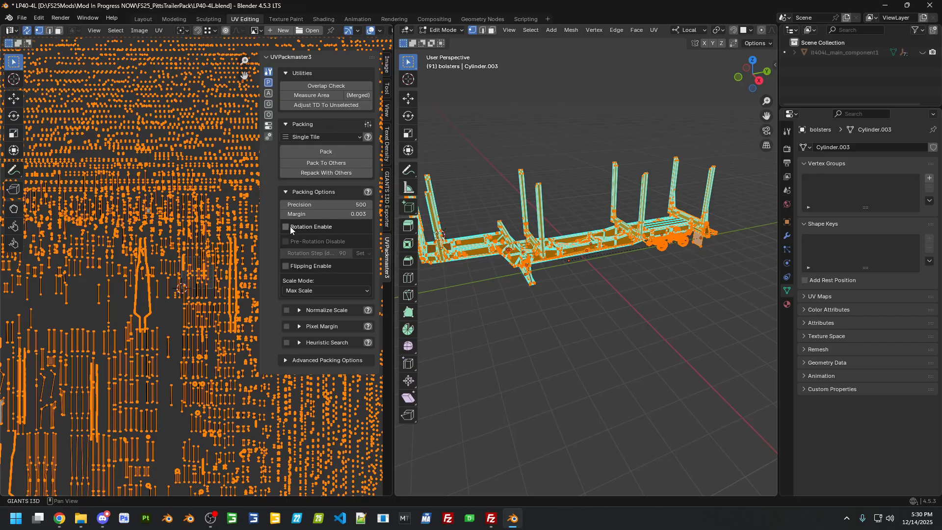
{"action": "left_click", "coordinate": [324, 153]}
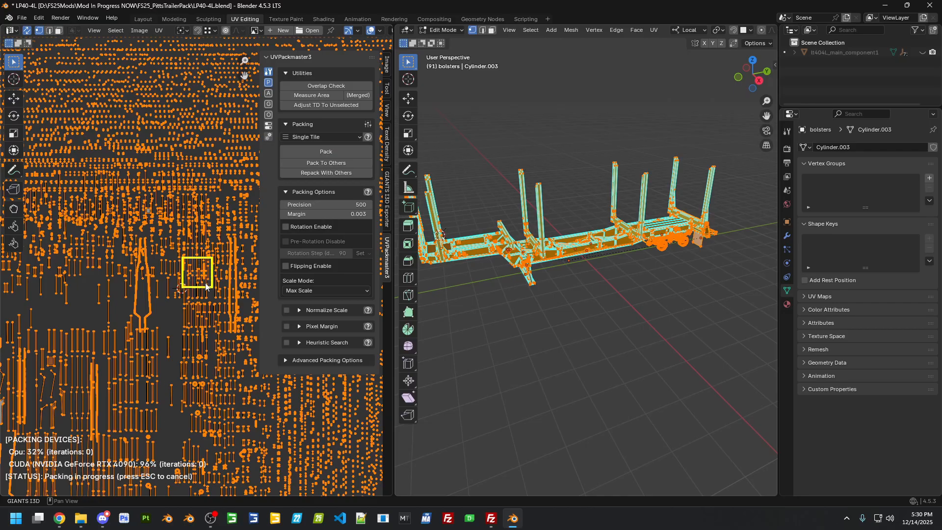
{"action": "scroll", "coordinate": [204, 273], "scroll_direction": "up", "scroll_amount": 5}
{"action": "scroll", "coordinate": [204, 276], "scroll_direction": "up", "scroll_amount": 3}
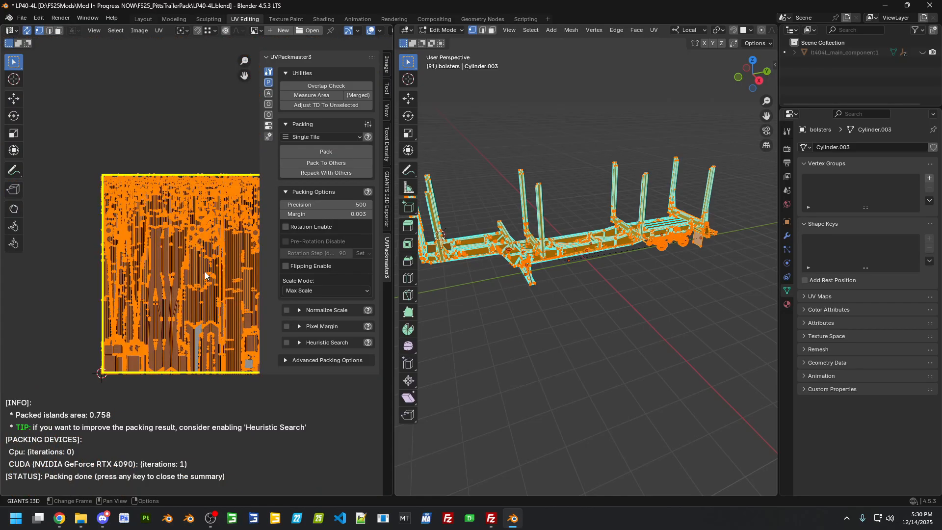
{"action": "scroll", "coordinate": [202, 287], "scroll_direction": "up", "scroll_amount": 2}
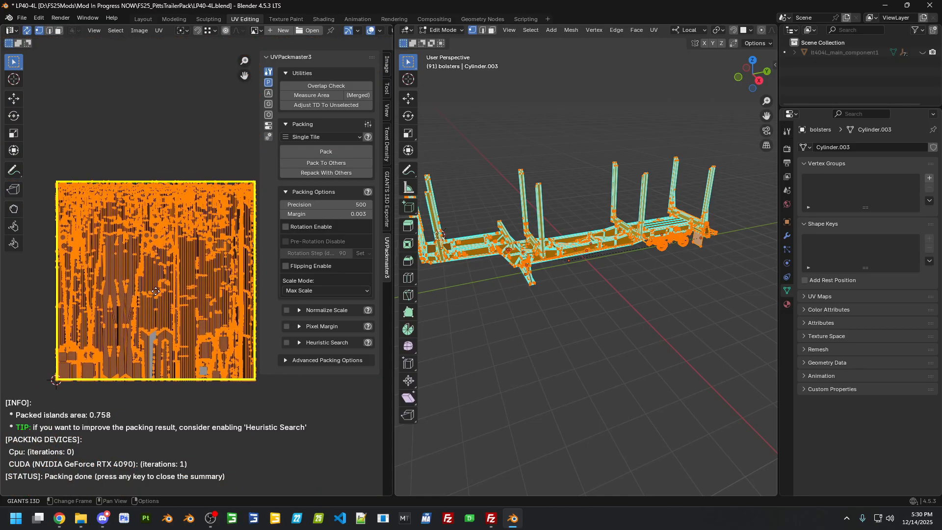
Return to the Layout workspace, save the LP40-4L.blend file and deselect all trailer meshes
{"action": "left_click", "coordinate": [143, 20]}
{"action": "scroll", "coordinate": [446, 313], "scroll_direction": "down", "scroll_amount": 4}
{"action": "scroll", "coordinate": [444, 311], "scroll_direction": "up", "scroll_amount": 4}
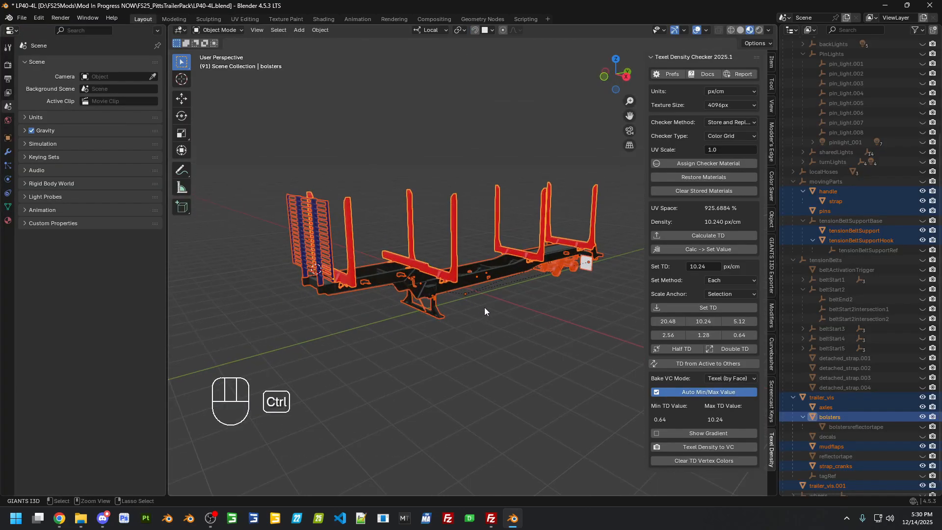
{"action": "key", "text": "ctrl+s"}
{"action": "left_click_drag", "start_coordinate": [584, 341], "coordinate": [299, 125]}
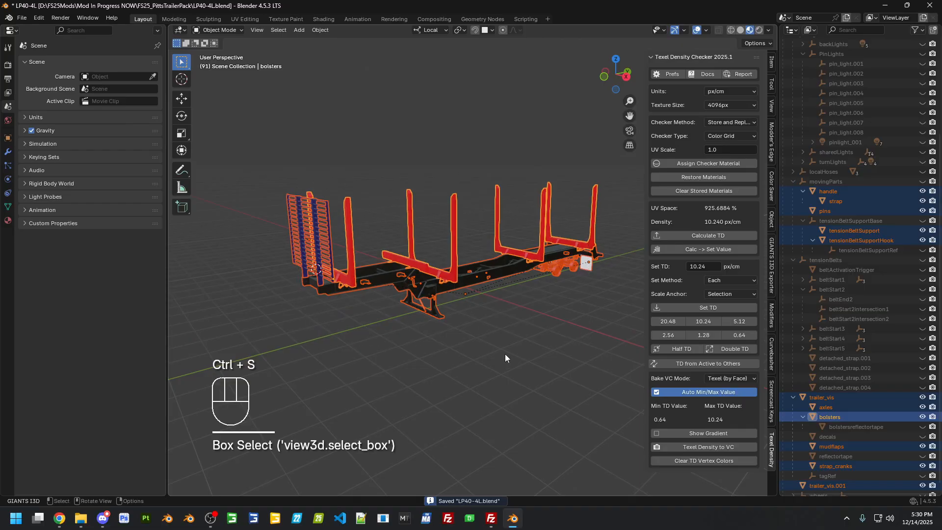
{"action": "left_click", "coordinate": [519, 299]}
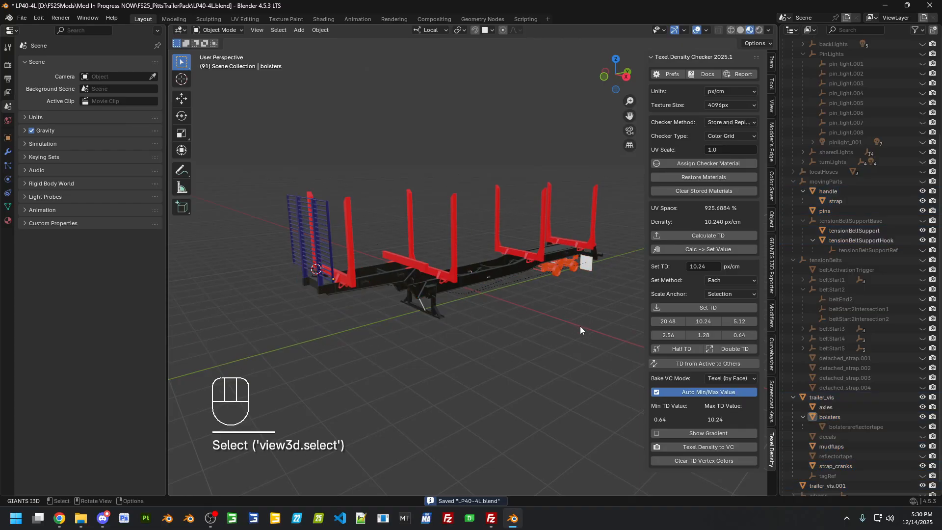
Copy all visible trailer meshes and paste them into the empty scene of the second Blender window
{"action": "left_click_drag", "start_coordinate": [600, 361], "coordinate": [286, 181]}
{"action": "key", "text": "a"}
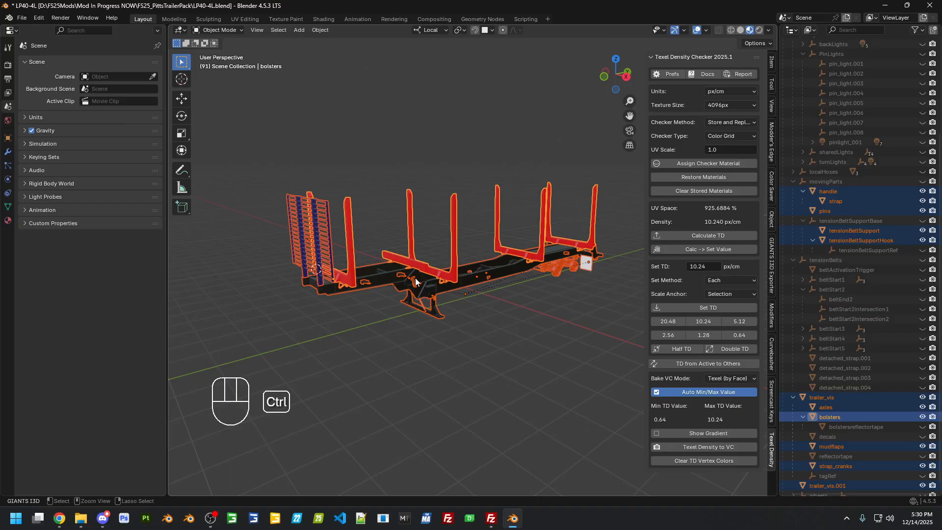
{"action": "key", "text": "ctrl+c"}
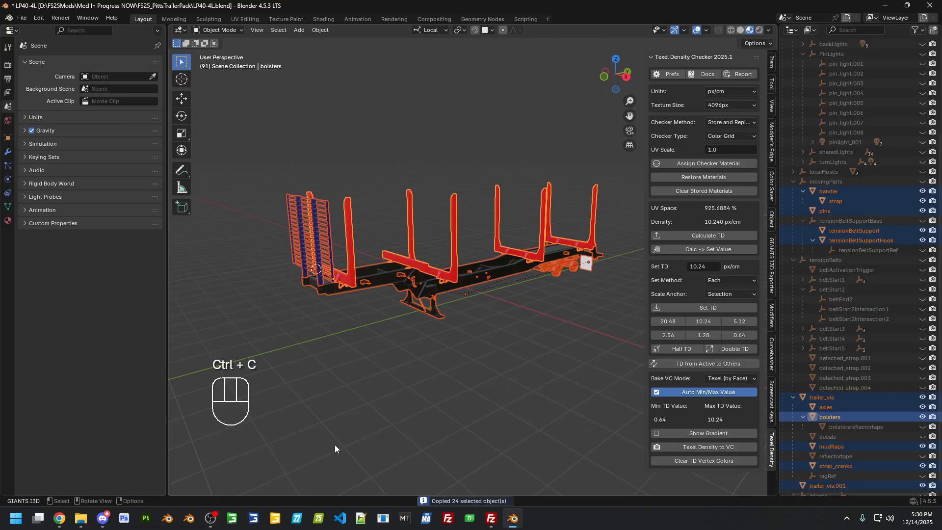
{"action": "left_click", "coordinate": [190, 517]}
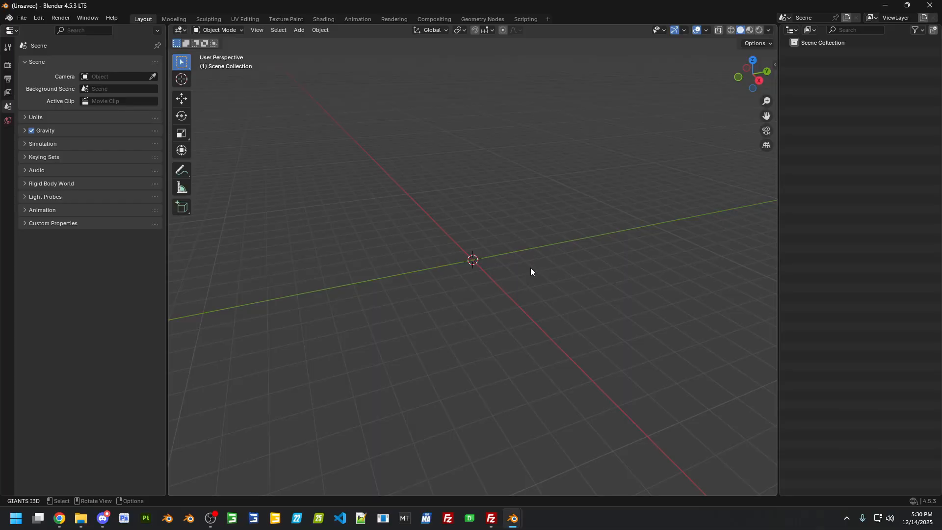
{"action": "key", "text": "ctrl+v"}
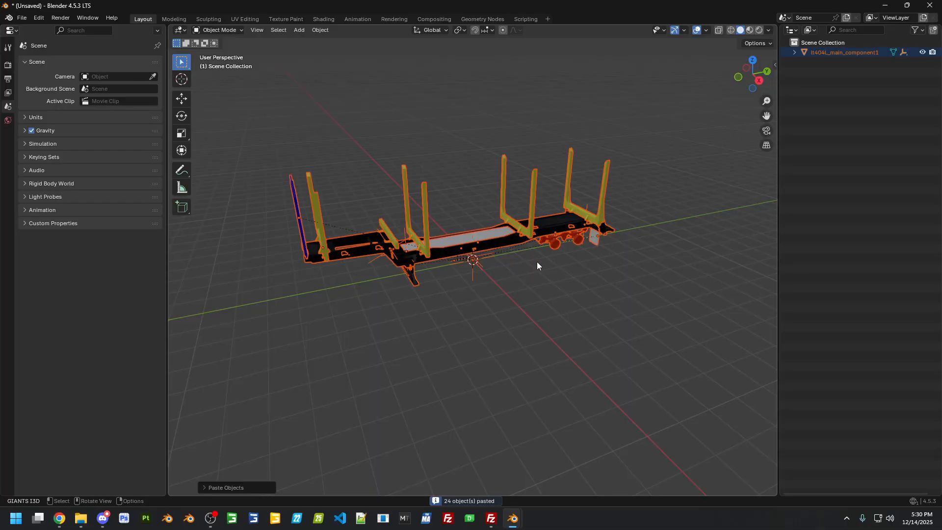
Hide the main component mesh covering the pasted trailer's frame
{"action": "middle_click_drag", "start_coordinate": [537, 261], "coordinate": [564, 369]}
{"action": "scroll", "coordinate": [564, 370], "scroll_direction": "up", "scroll_amount": 3}
{"action": "scroll", "coordinate": [564, 369], "scroll_direction": "up", "scroll_amount": 2}
{"action": "left_click", "coordinate": [490, 216]}
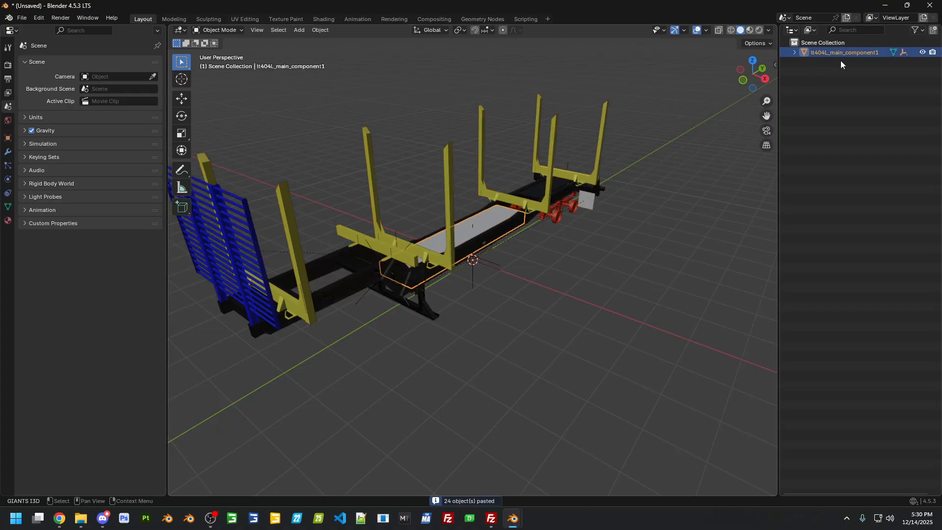
{"action": "left_click", "coordinate": [922, 52]}
{"action": "middle_click_drag", "start_coordinate": [672, 265], "coordinate": [614, 246]}
{"action": "scroll", "coordinate": [645, 253], "scroll_direction": "down", "scroll_amount": 3}
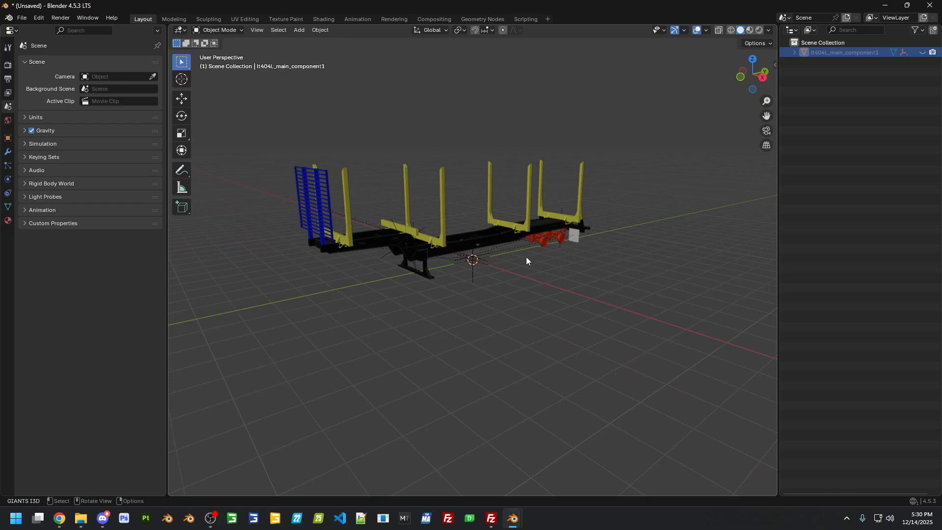
{"action": "left_click", "coordinate": [210, 518]}
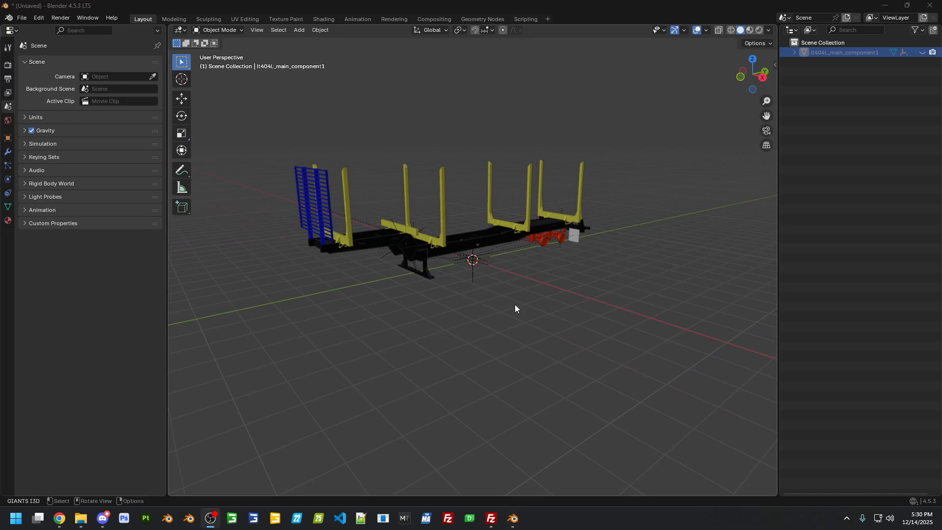
Move the bolsters out to one side of the trailer frame and the headache rack to the opposite side
{"action": "middle_click_drag", "start_coordinate": [515, 307], "coordinate": [637, 305]}
{"action": "scroll", "coordinate": [637, 304], "scroll_direction": "up", "scroll_amount": 5}
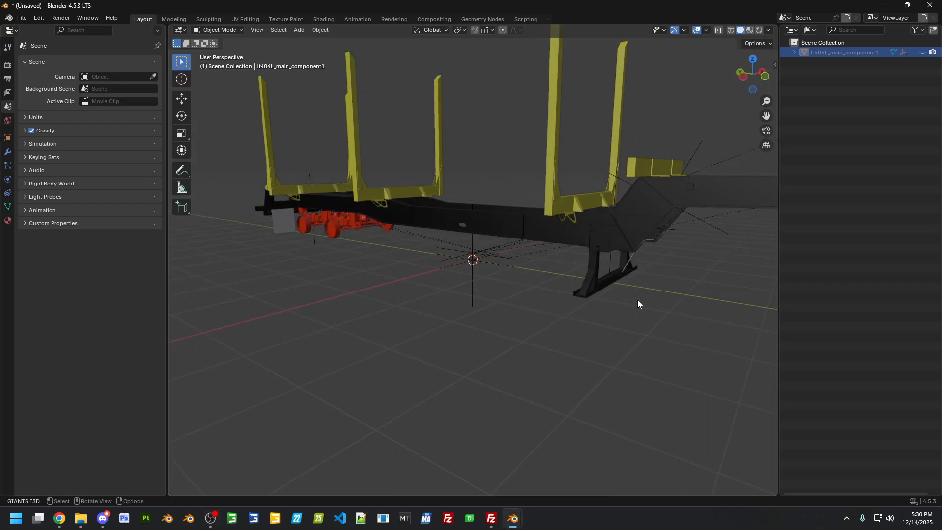
{"action": "left_click", "coordinate": [397, 199]}
{"action": "mouse_move", "coordinate": [489, 257]}
{"action": "middle_mouse_down"}
{"action": "mouse_move", "coordinate": [592, 313]}
{"action": "mouse_move", "coordinate": [527, 316]}
{"action": "mouse_move", "coordinate": [491, 241]}
{"action": "middle_mouse_up"}
{"action": "key", "text": "shift+space"}
{"action": "key", "text": "g"}
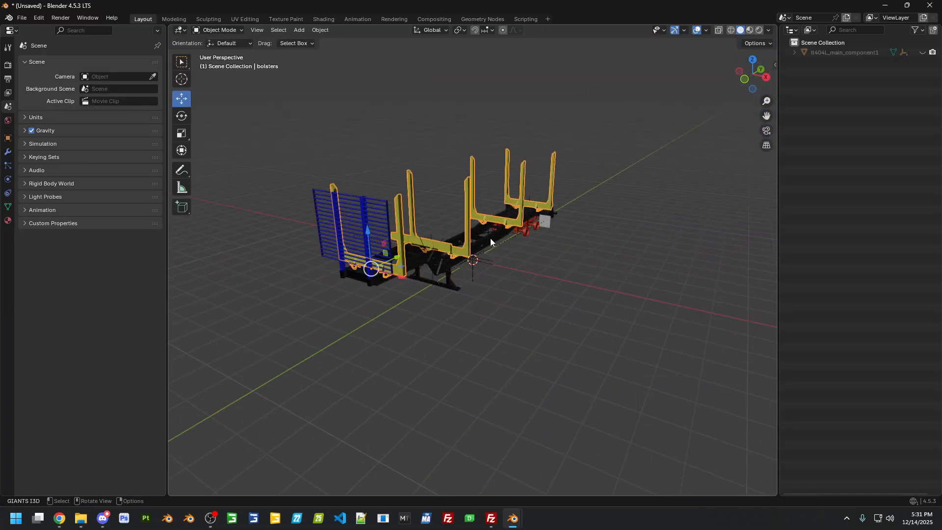
{"action": "left_click_drag", "start_coordinate": [400, 275], "coordinate": [276, 224]}
{"action": "left_click", "coordinate": [390, 269]}
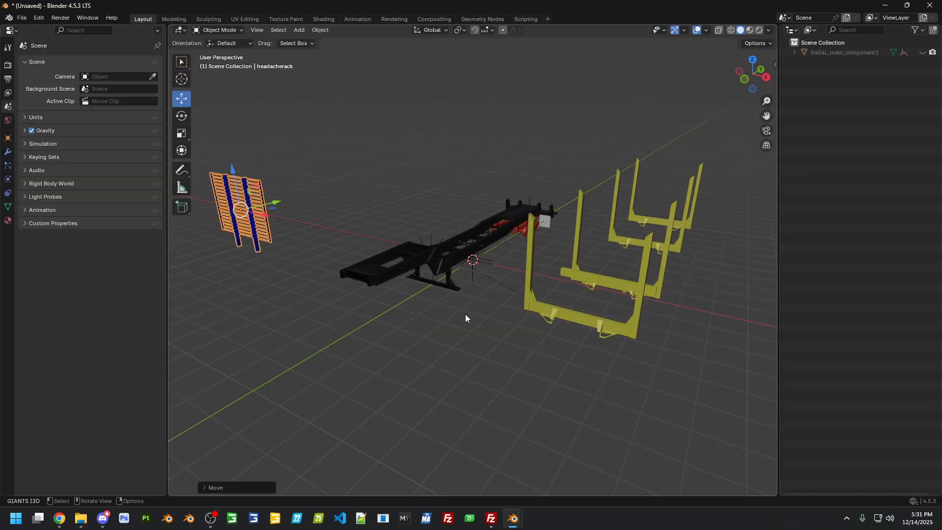
Move the landing gear sideways out of the frame, toward the headache rack
{"action": "left_click", "coordinate": [455, 287]}
{"action": "middle_click_drag", "start_coordinate": [446, 321], "coordinate": [510, 286]}
{"action": "left_click_drag", "start_coordinate": [510, 285], "coordinate": [438, 274]}
Hide the leftover helper objects scattered around the frame near the landing gear's original location
{"action": "middle_click_drag", "start_coordinate": [438, 272], "coordinate": [518, 317]}
{"action": "scroll", "coordinate": [517, 314], "scroll_direction": "up", "scroll_amount": 8}
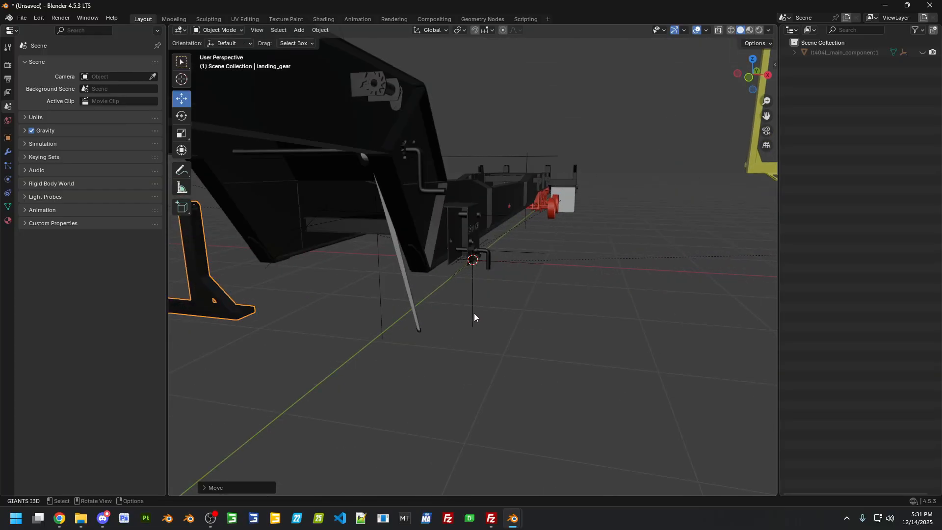
{"action": "key", "text": "h"}
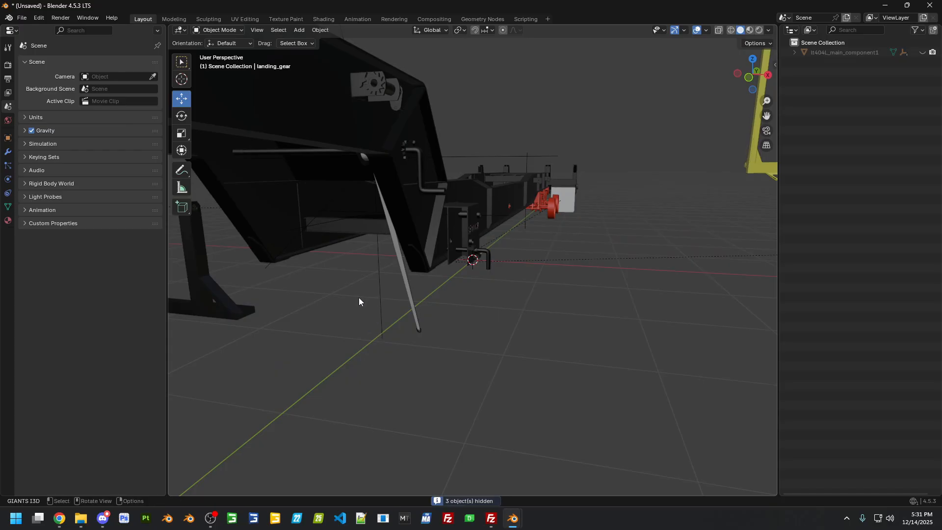
{"action": "left_click", "coordinate": [364, 258]}
{"action": "key", "text": "h"}
{"action": "left_click_drag", "start_coordinate": [534, 245], "coordinate": [523, 222]}
{"action": "key", "text": "h"}
{"action": "left_click_drag", "start_coordinate": [515, 149], "coordinate": [531, 163]}
{"action": "key", "text": "h"}
Move the tensionBeltSupport bar out of the frame and place it beyond the landing gear
{"action": "left_click", "coordinate": [418, 331]}
{"action": "left_click", "coordinate": [406, 325]}
{"action": "middle_click_drag", "start_coordinate": [405, 324], "coordinate": [497, 324]}
{"action": "key", "text": "g"}
{"action": "left_click", "coordinate": [319, 345]}
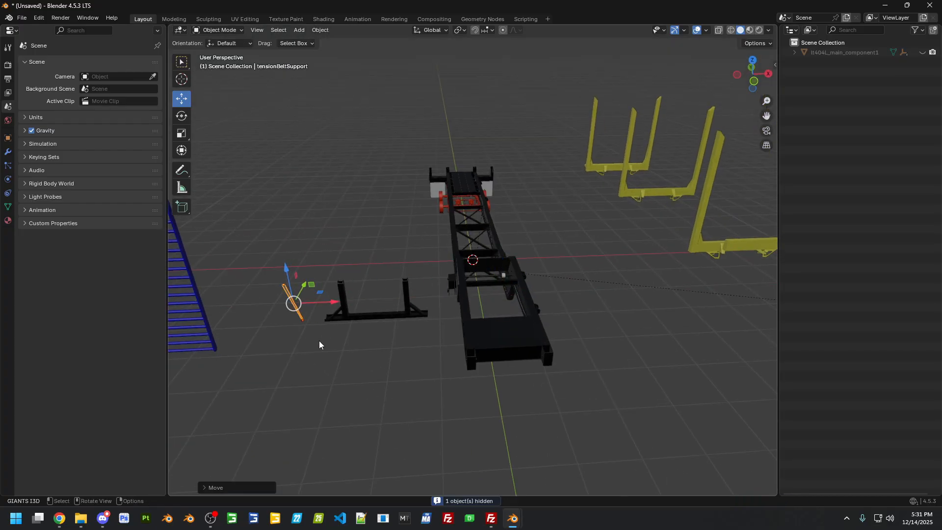
{"action": "left_click", "coordinate": [304, 322]}
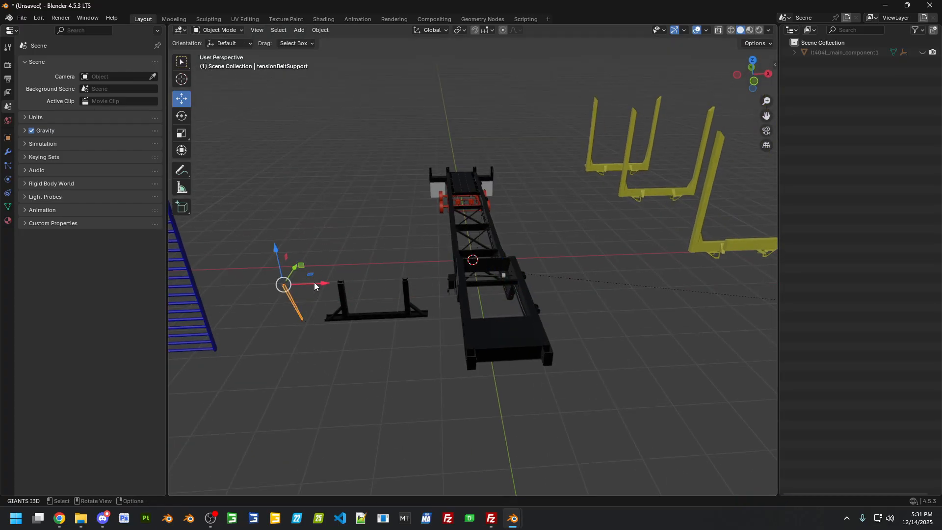
{"action": "left_click_drag", "start_coordinate": [315, 283], "coordinate": [300, 283]}
Move the axles out from under the frame on the headache rack's side and place the mudflaps beyond them
{"action": "middle_click_drag", "start_coordinate": [583, 304], "coordinate": [516, 279]}
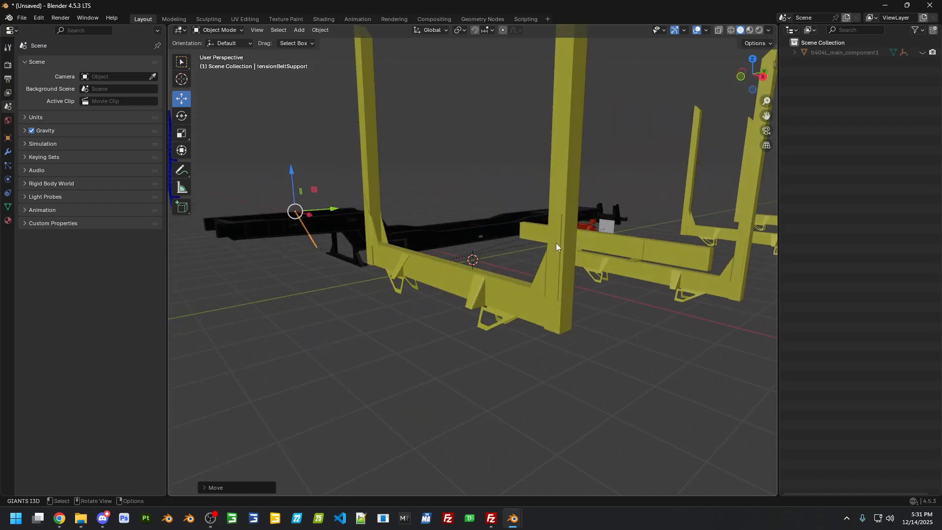
{"action": "middle_click_drag", "start_coordinate": [555, 243], "coordinate": [572, 274]}
{"action": "left_click", "coordinate": [569, 207]}
{"action": "left_click_drag", "start_coordinate": [582, 208], "coordinate": [479, 176]}
{"action": "left_click", "coordinate": [588, 193]}
{"action": "left_click_drag", "start_coordinate": [623, 199], "coordinate": [447, 146]}
Move the pair of upright brackets at the frame's rear end sideways, between the frame and the bolsters
{"action": "middle_click_drag", "start_coordinate": [616, 229], "coordinate": [348, 282]}
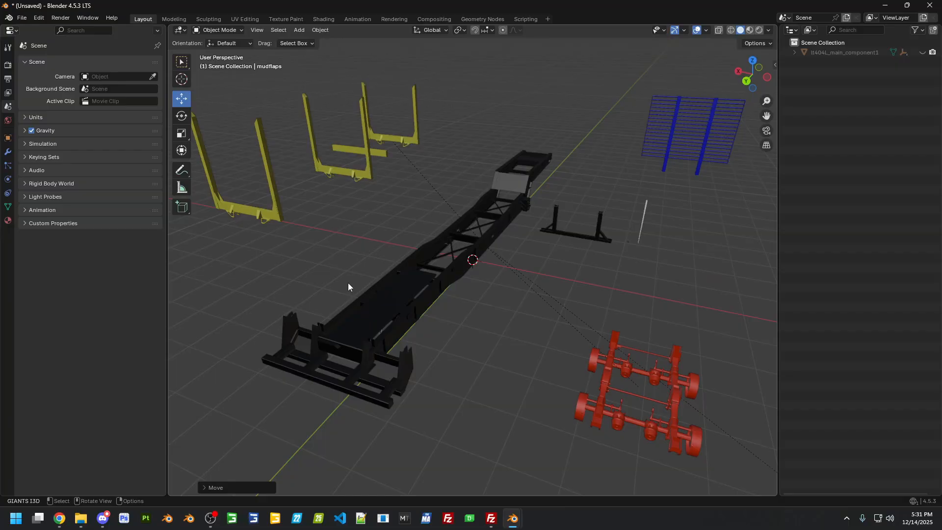
{"action": "left_click", "coordinate": [369, 396]}
{"action": "middle_click_drag", "start_coordinate": [370, 395], "coordinate": [423, 392]}
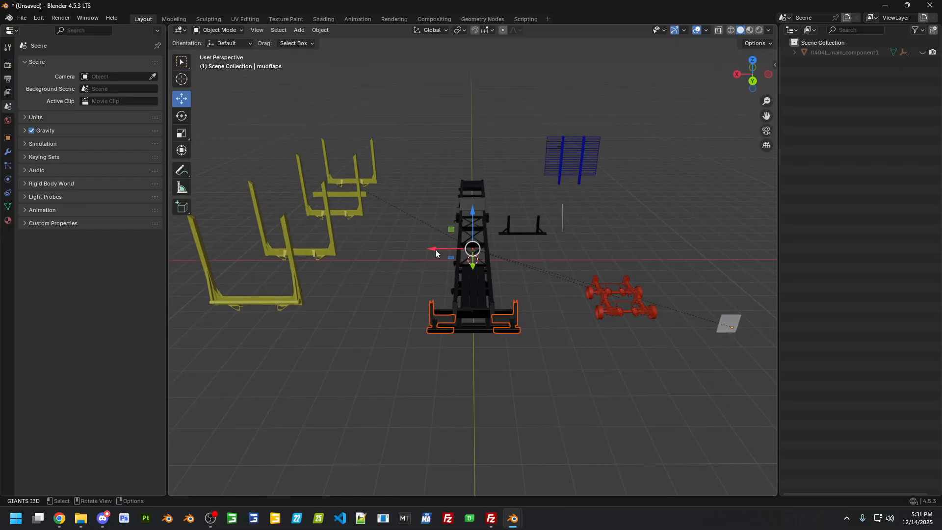
{"action": "left_click_drag", "start_coordinate": [435, 249], "coordinate": [365, 249]}
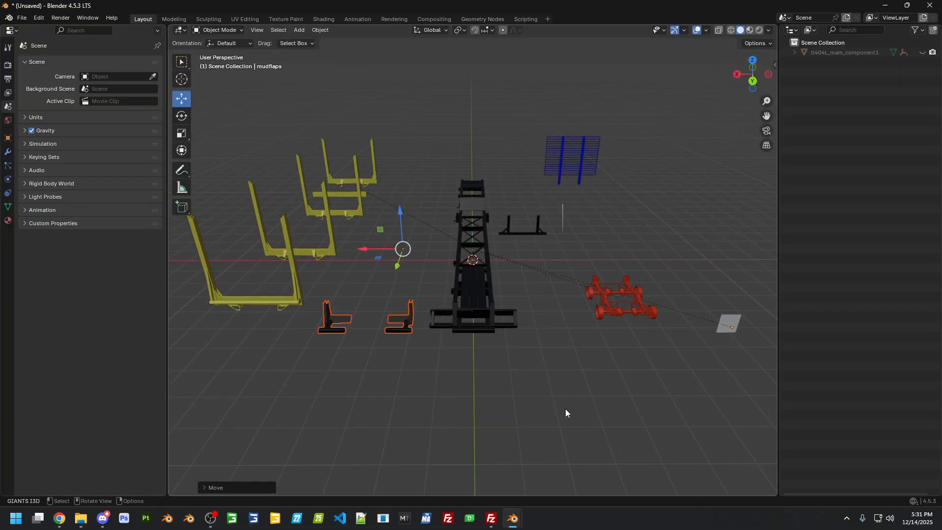
Move the pins sideways out of the frame into the free space on the bolsters' side
{"action": "middle_click_drag", "start_coordinate": [565, 412], "coordinate": [346, 390]}
{"action": "left_click", "coordinate": [470, 261]}
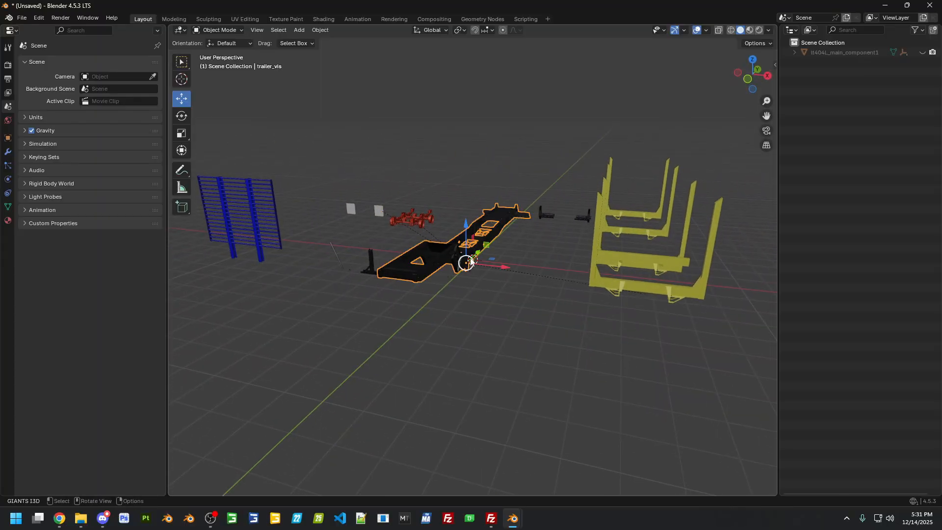
{"action": "scroll", "coordinate": [479, 340], "scroll_direction": "up", "scroll_amount": 6}
{"action": "left_click", "coordinate": [477, 369]}
{"action": "left_click", "coordinate": [454, 293]}
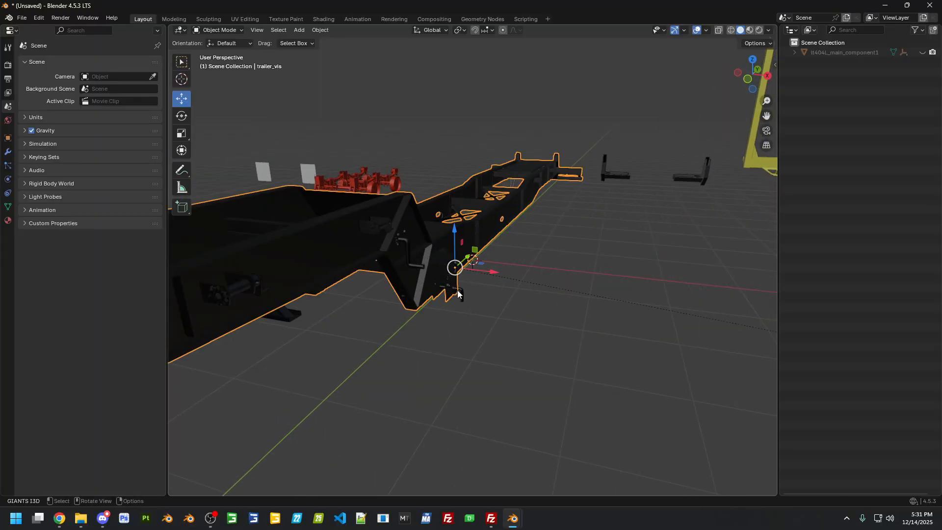
{"action": "left_click", "coordinate": [460, 293]}
{"action": "left_click_drag", "start_coordinate": [491, 294], "coordinate": [667, 317]}
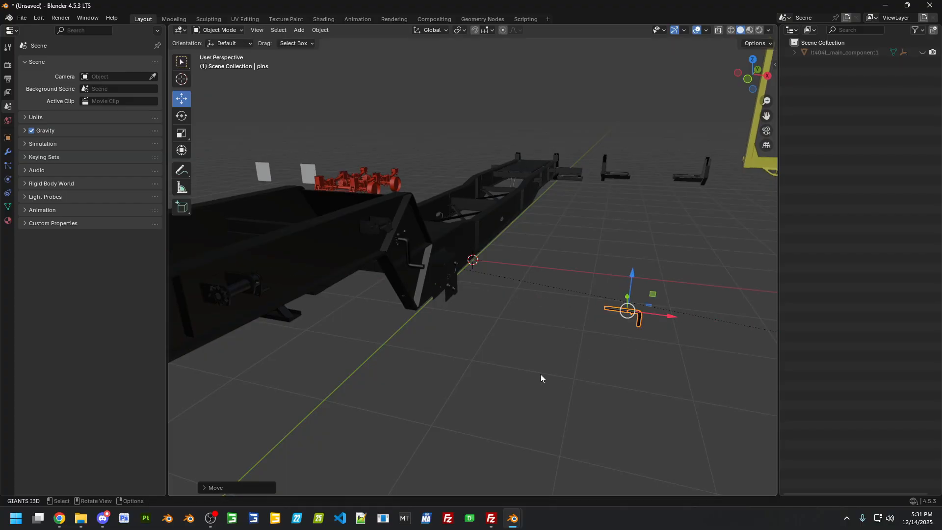
{"action": "scroll", "coordinate": [532, 374], "scroll_direction": "down", "scroll_amount": 4}
Move the handle and its strap roller out of the frame, next to the separated pins
{"action": "middle_click_drag", "start_coordinate": [492, 375], "coordinate": [481, 357]}
{"action": "scroll", "coordinate": [474, 352], "scroll_direction": "up", "scroll_amount": 3}
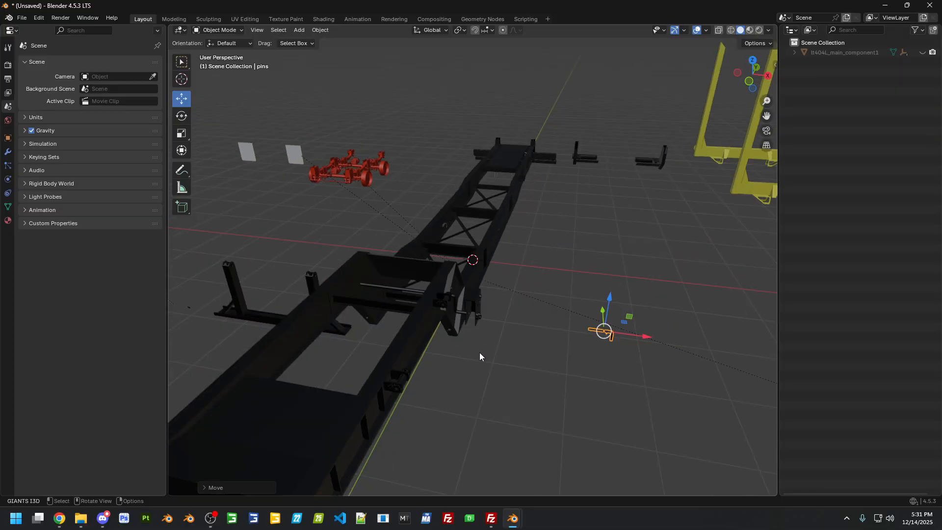
{"action": "left_click", "coordinate": [463, 314]}
{"action": "left_click_drag", "start_coordinate": [482, 299], "coordinate": [715, 327]}
Raise the strap cranks clear above the frame and check that all parts are spread apart
{"action": "left_click", "coordinate": [449, 298]}
{"action": "scroll", "coordinate": [485, 379], "scroll_direction": "down", "scroll_amount": 5}
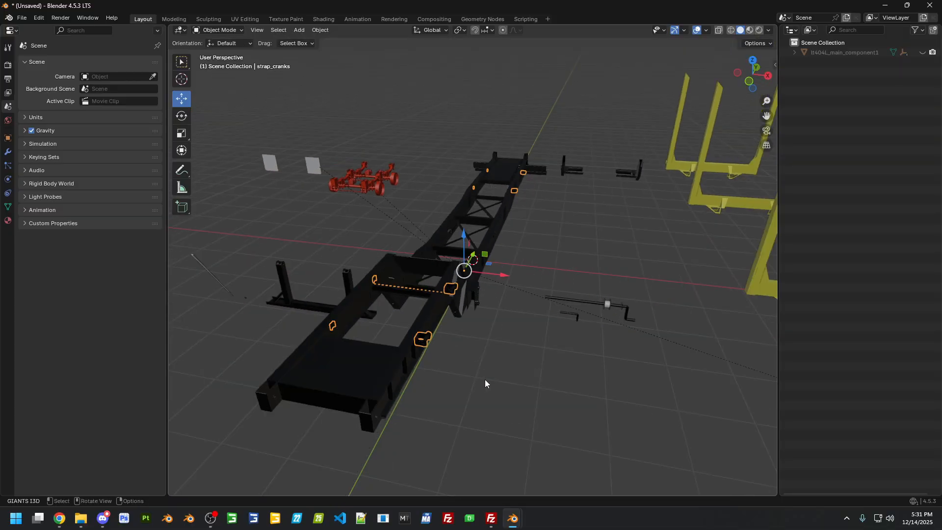
{"action": "left_click_drag", "start_coordinate": [470, 234], "coordinate": [525, 330]}
{"action": "scroll", "coordinate": [524, 333], "scroll_direction": "up", "scroll_amount": 8}
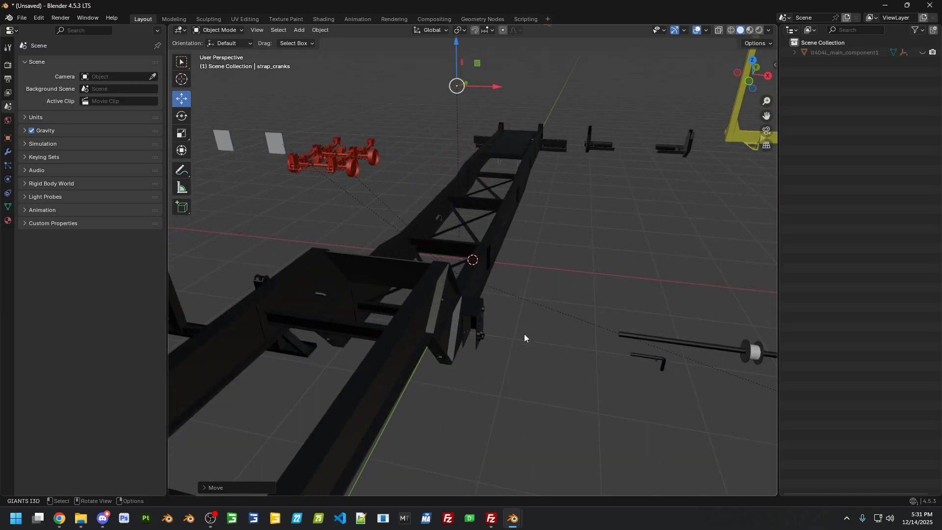
{"action": "middle_click_drag", "start_coordinate": [510, 318], "coordinate": [512, 307]}
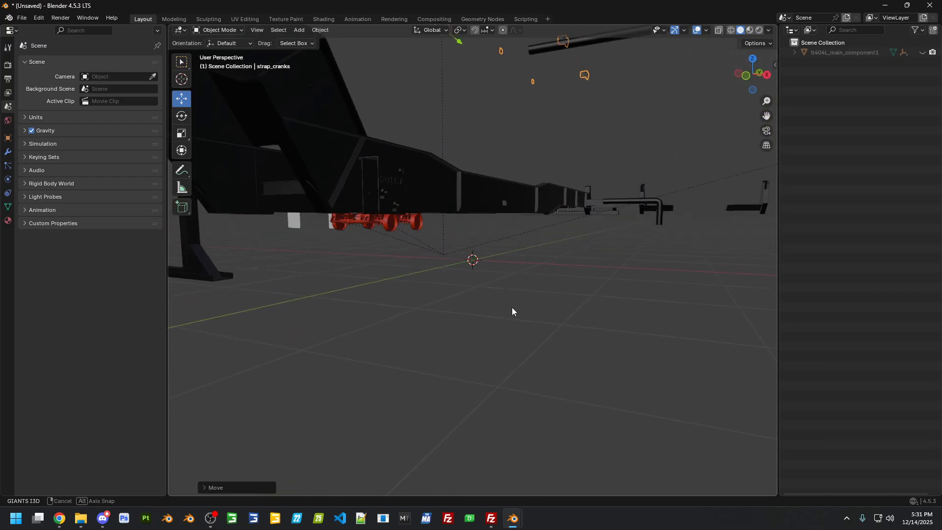
{"action": "scroll", "coordinate": [512, 311], "scroll_direction": "down", "scroll_amount": 10}
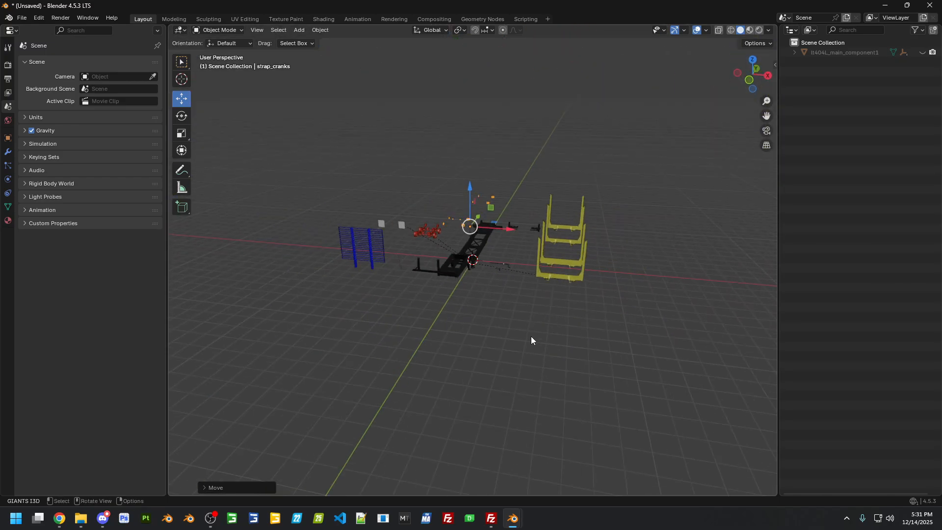
{"action": "middle_click_drag", "start_coordinate": [531, 336], "coordinate": [527, 336]}
Select all separated trailer parts and show the file's data blocks in the Outliner with the Materials list expanded
{"action": "left_click", "coordinate": [460, 321]}
{"action": "left_click_drag", "start_coordinate": [627, 343], "coordinate": [314, 166]}
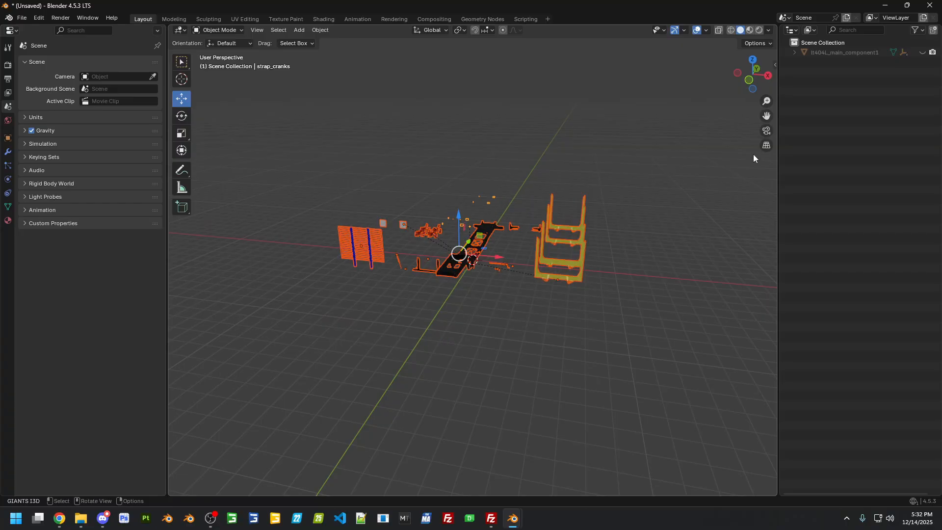
{"action": "left_click", "coordinate": [811, 31]}
{"action": "left_click", "coordinate": [837, 94]}
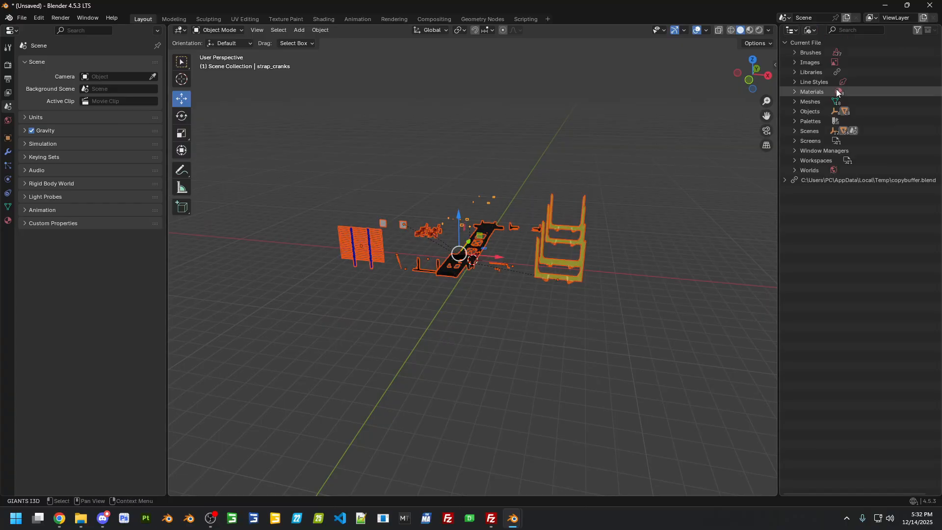
{"action": "left_click", "coordinate": [794, 91]}
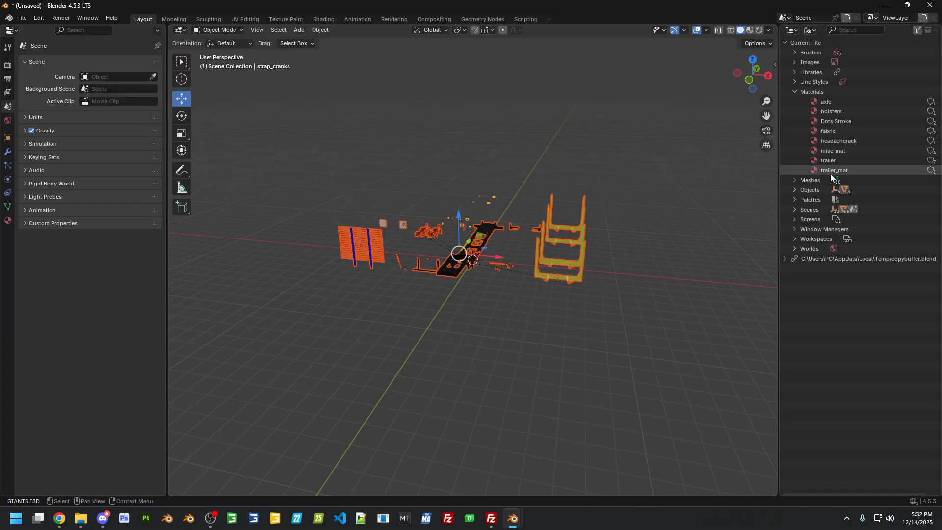
Remap all users of the axle material to the trailer material
{"action": "left_click", "coordinate": [833, 162]}
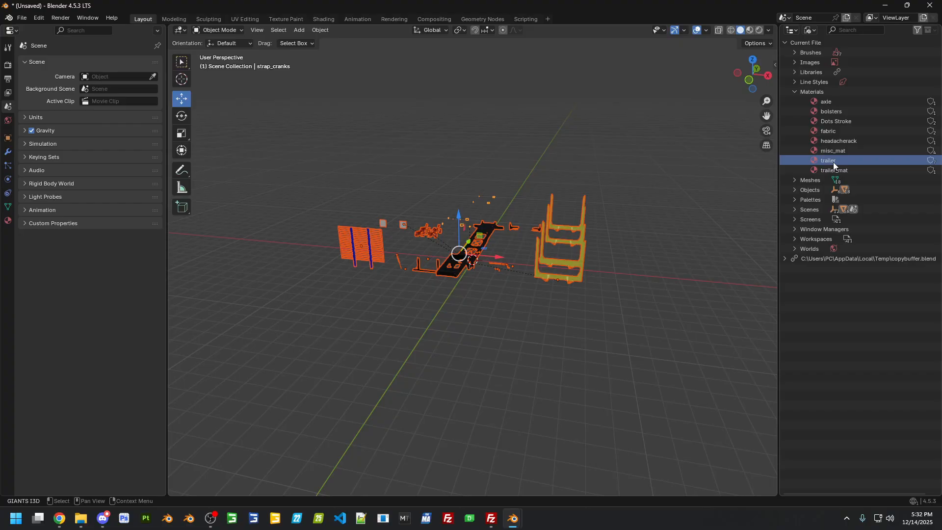
{"action": "right_click", "coordinate": [825, 102]}
{"action": "left_click", "coordinate": [817, 136]}
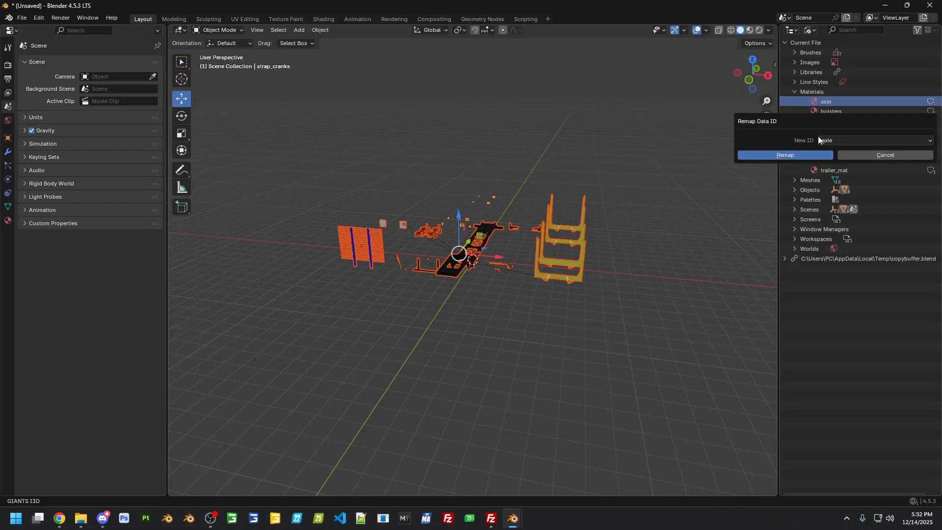
{"action": "left_click", "coordinate": [831, 141]}
{"action": "left_click", "coordinate": [846, 217]}
{"action": "left_click", "coordinate": [802, 155]}
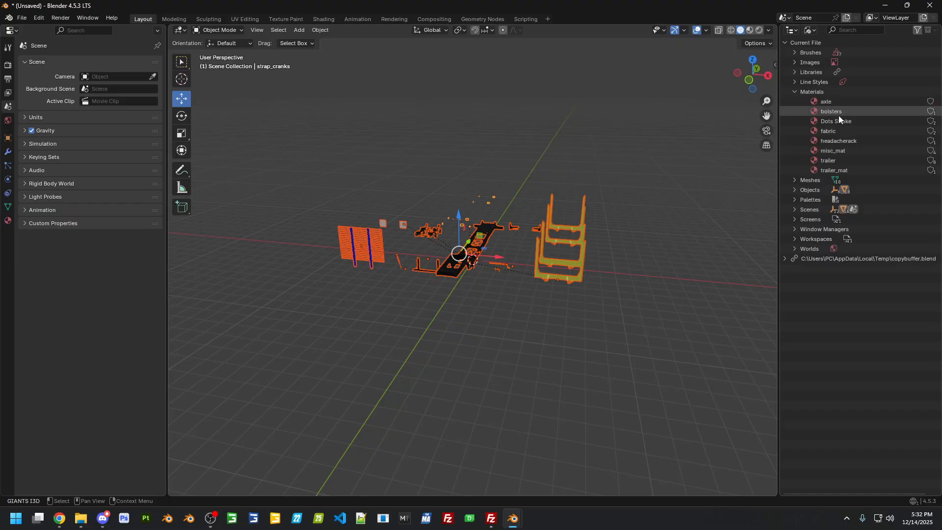
Remap all users of the materials from bolsters through misc_mat to the trailer material
{"action": "left_click", "coordinate": [838, 114]}
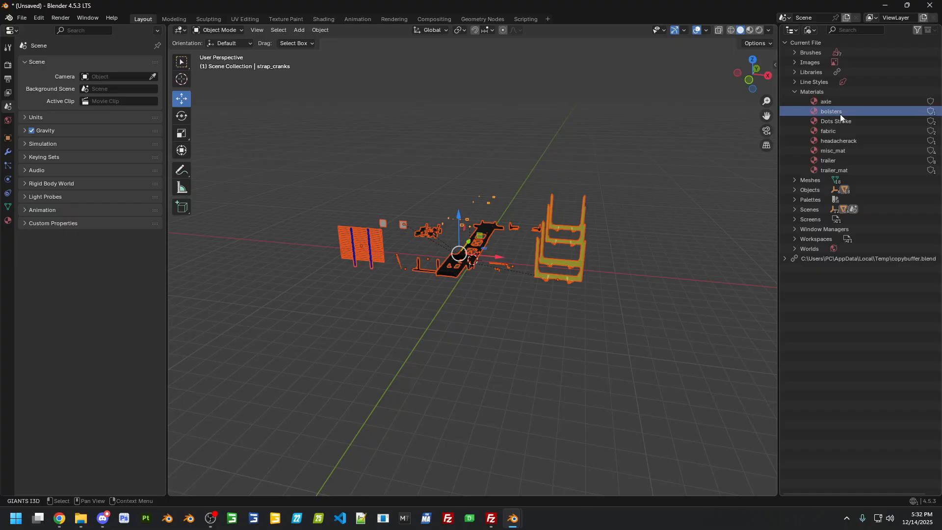
{"action": "right_click", "coordinate": [839, 148]}
{"action": "left_click", "coordinate": [840, 148]}
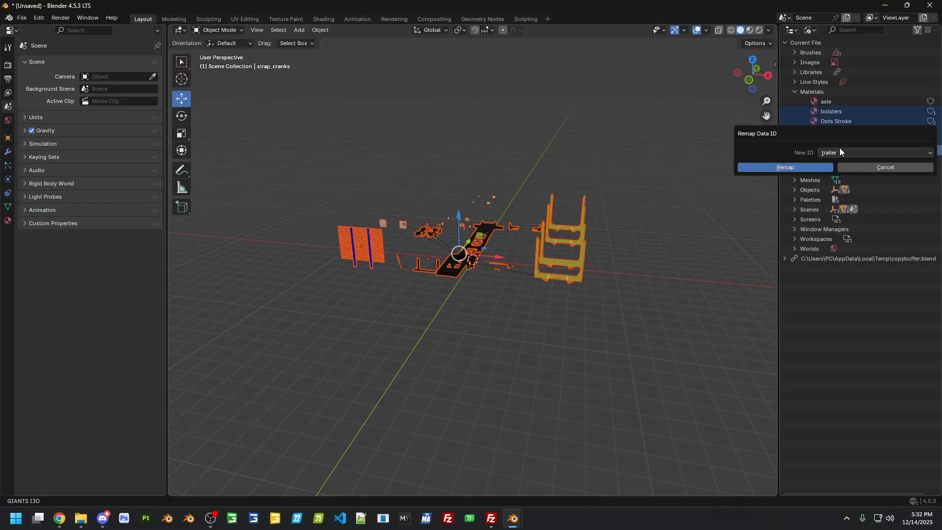
{"action": "left_click", "coordinate": [835, 150]}
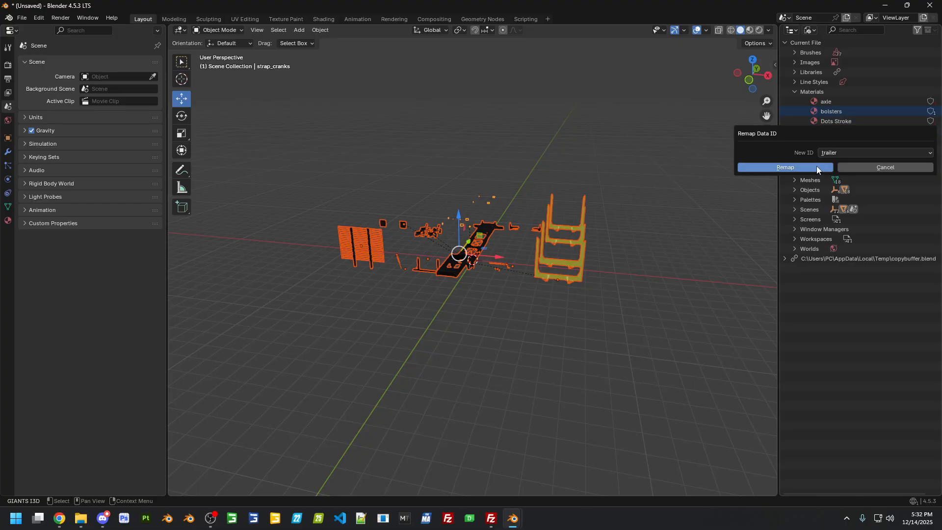
{"action": "left_click", "coordinate": [816, 167]}
Remap all users of the trailer_mat material to the trailer material
{"action": "left_click", "coordinate": [836, 169]}
{"action": "right_click", "coordinate": [837, 168]}
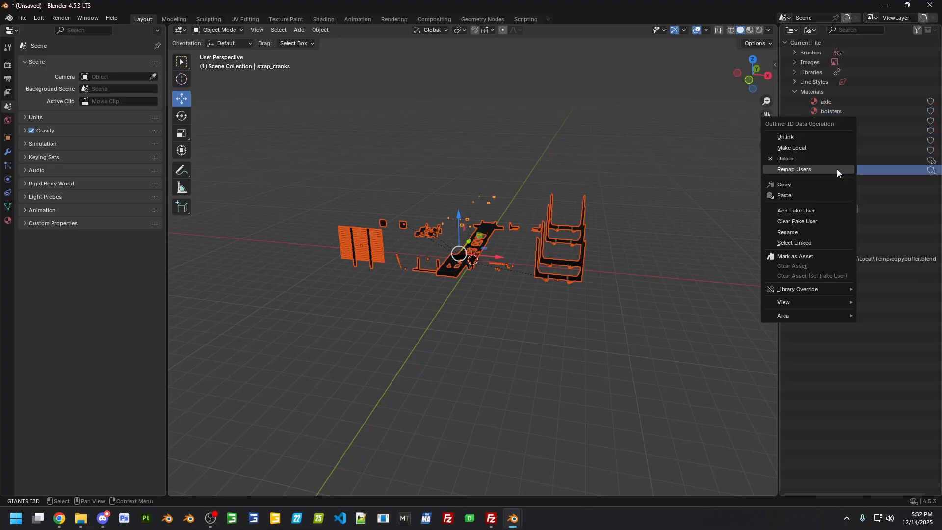
{"action": "left_click", "coordinate": [837, 169]}
{"action": "left_click", "coordinate": [812, 189]}
Delete the unused materials from axle through misc_mat as well as trailer_mat, keeping only the trailer material
{"action": "left_click", "coordinate": [846, 102]}
{"action": "left_click", "coordinate": [836, 149], "text": "shift"}
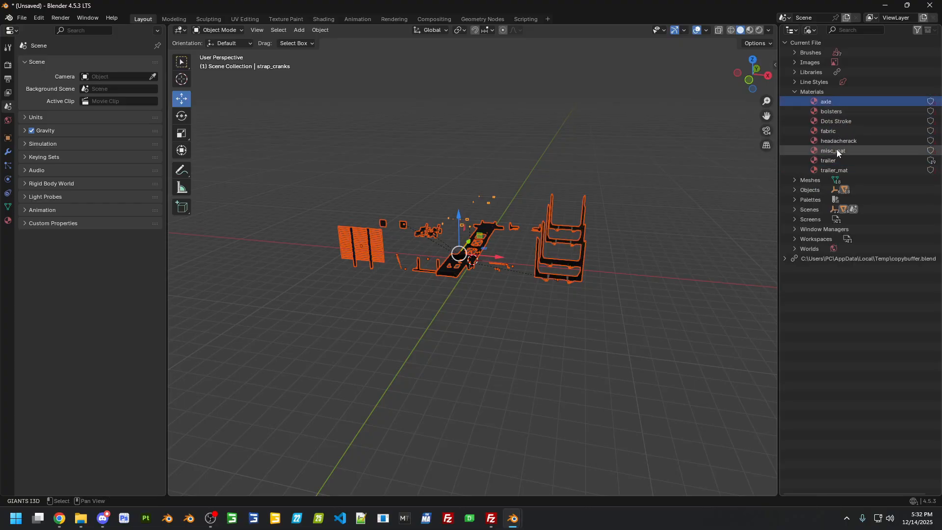
{"action": "right_click", "coordinate": [837, 149]}
{"action": "left_click", "coordinate": [838, 139]}
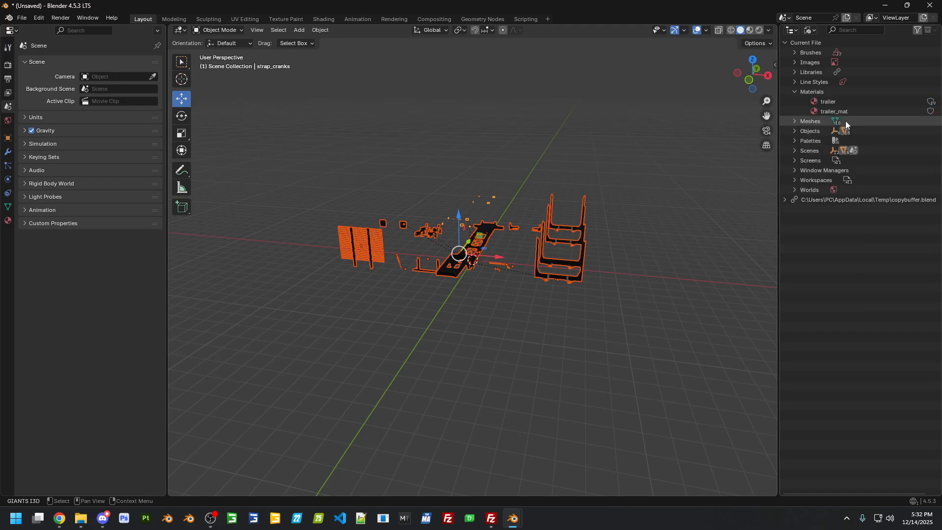
{"action": "right_click", "coordinate": [841, 110]}
{"action": "left_click", "coordinate": [839, 110]}
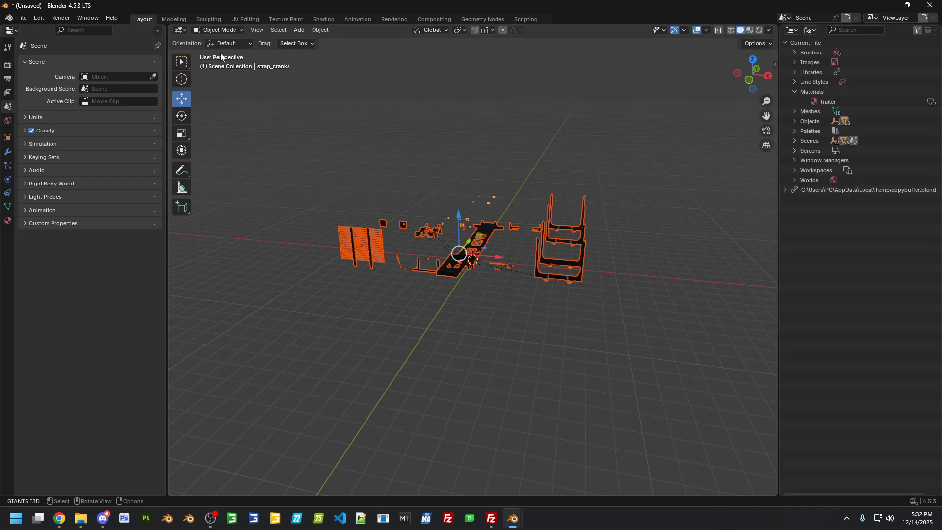
Switch the Outliner back to the view layer, expand the main component's hierarchy and select all visible trailer parts
{"action": "left_click", "coordinate": [813, 31]}
{"action": "left_click", "coordinate": [817, 67]}
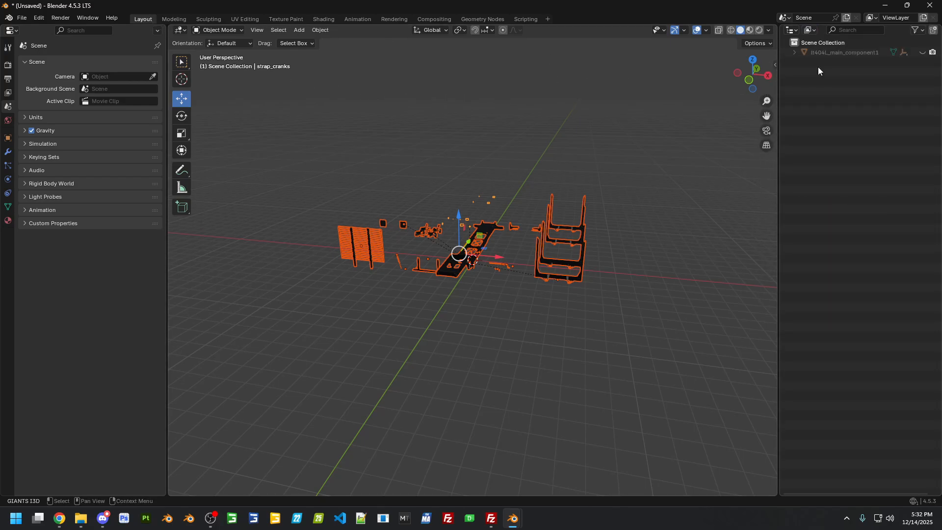
{"action": "left_click", "coordinate": [795, 52]}
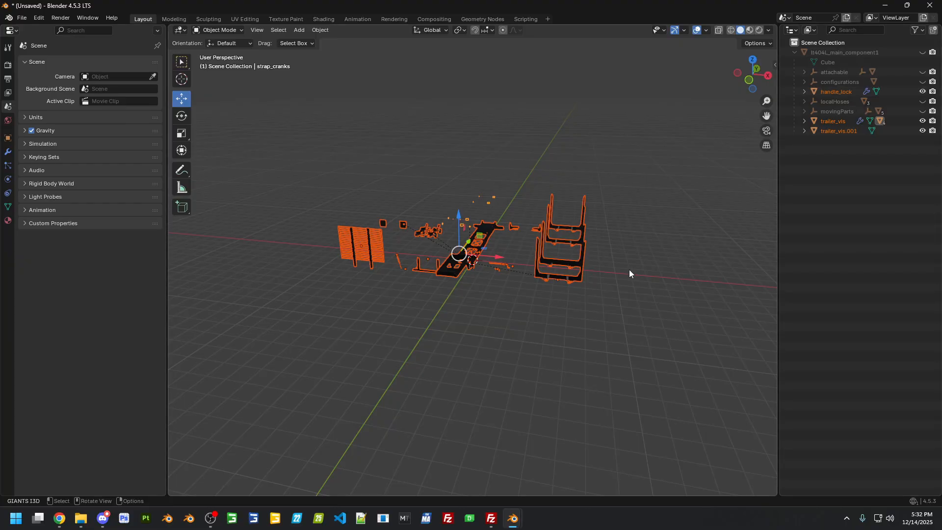
{"action": "scroll", "coordinate": [631, 293], "scroll_direction": "down", "scroll_amount": 2}
{"action": "middle_click_drag", "start_coordinate": [631, 294], "coordinate": [619, 294]}
{"action": "left_click", "coordinate": [611, 295]}
{"action": "key", "text": "a"}
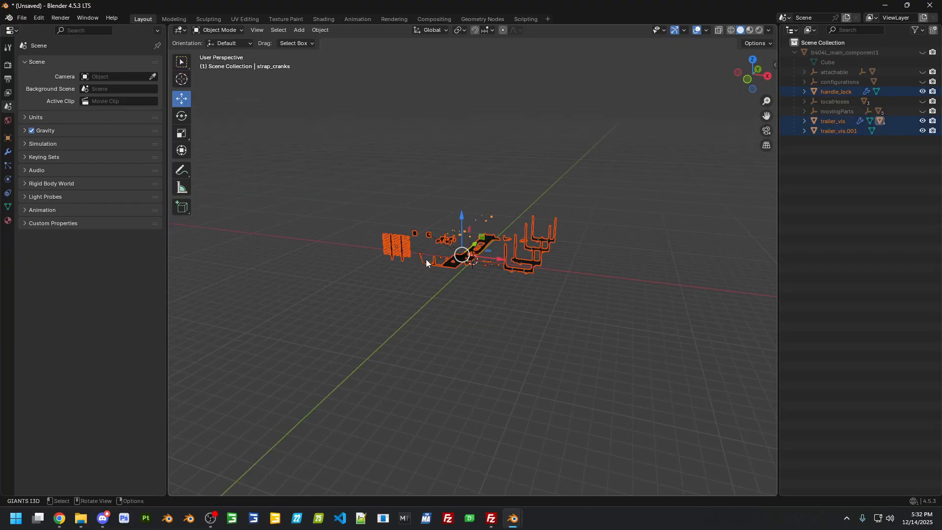
Start a Wavefront OBJ export and browse to the FS25_PittsTrailerPack folder inside Mod In Progress NOW
{"action": "left_click", "coordinate": [22, 18]}
{"action": "mouse_move", "coordinate": [94, 164]}
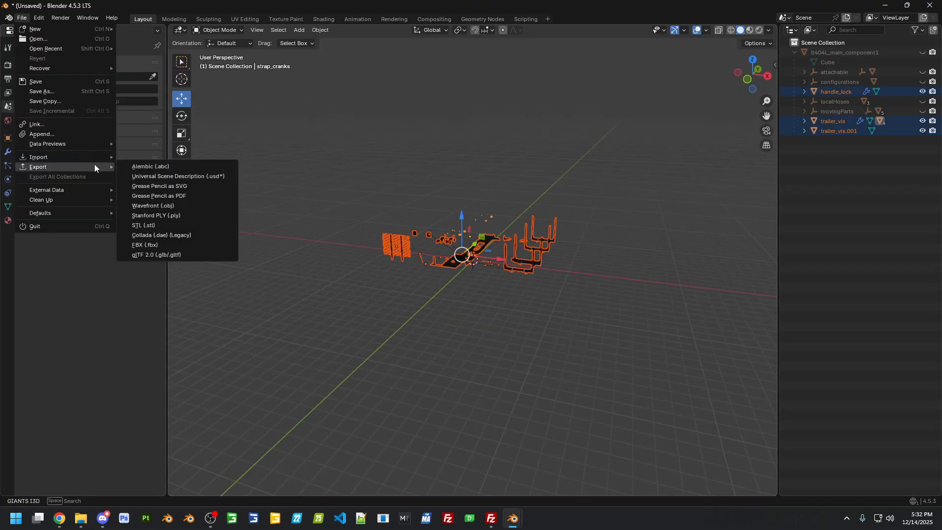
{"action": "left_click", "coordinate": [169, 210]}
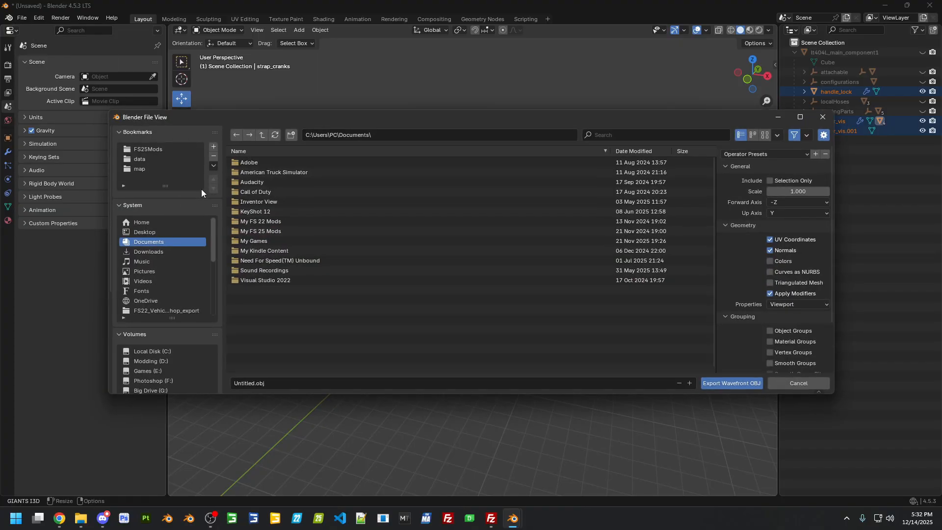
{"action": "left_click", "coordinate": [160, 150]}
{"action": "double_click", "coordinate": [313, 232]}
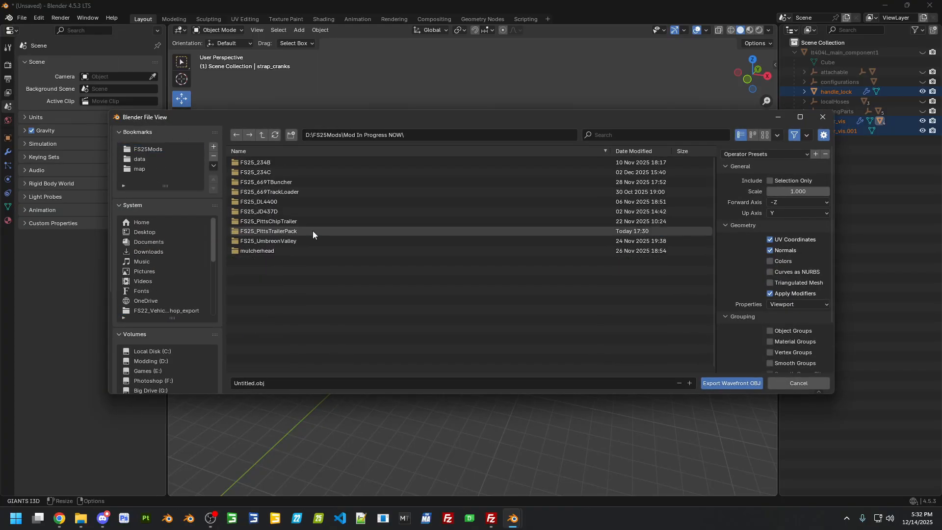
{"action": "double_click", "coordinate": [295, 231]}
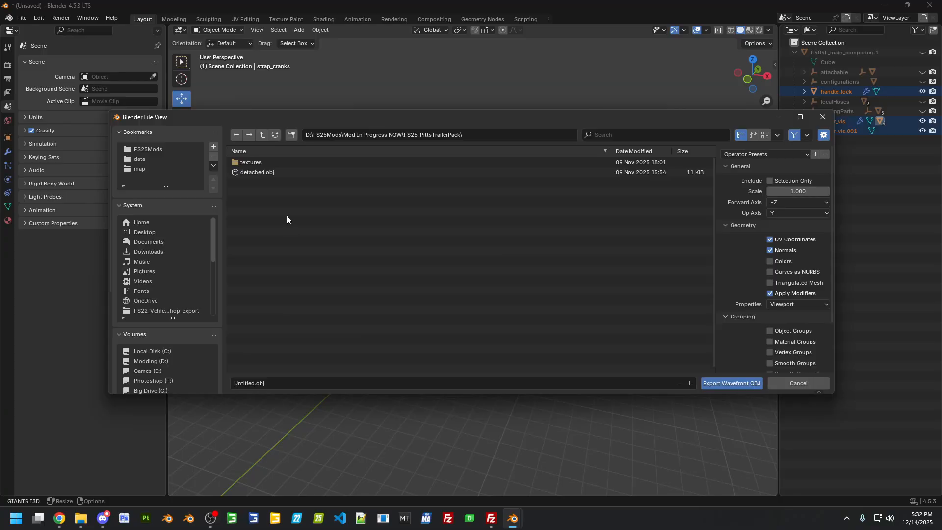
Create and open a new folder named _substance, and limit the export to the selected objects
{"action": "left_click", "coordinate": [291, 135]}
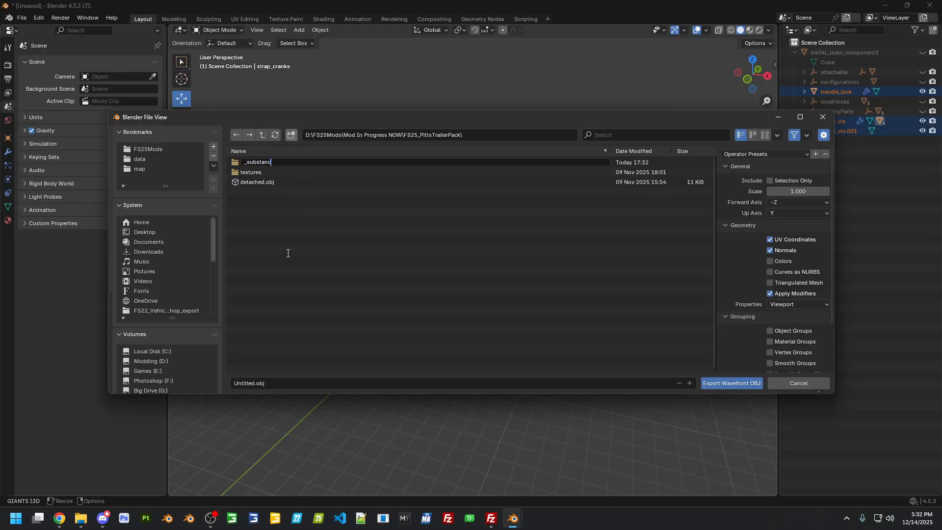
{"action": "key", "text": "Return"}
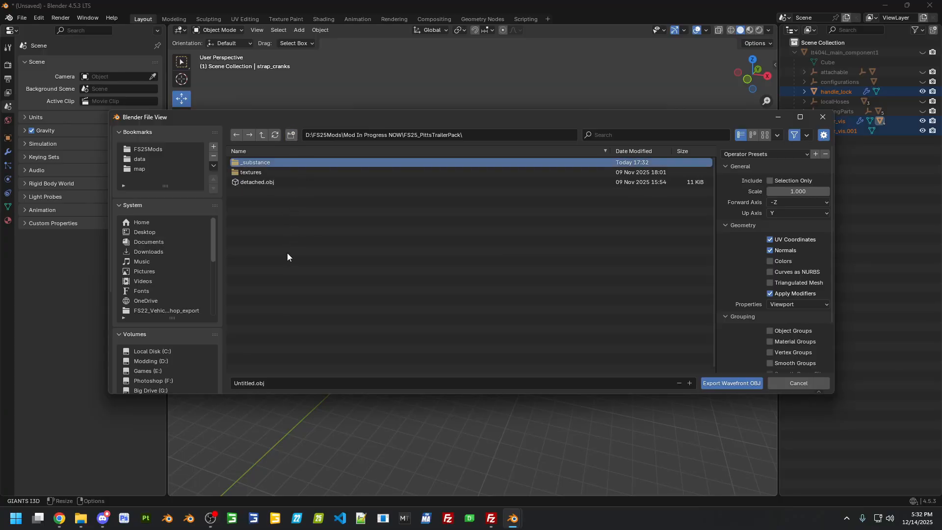
{"action": "left_click", "coordinate": [769, 181]}
{"action": "double_click", "coordinate": [244, 163]}
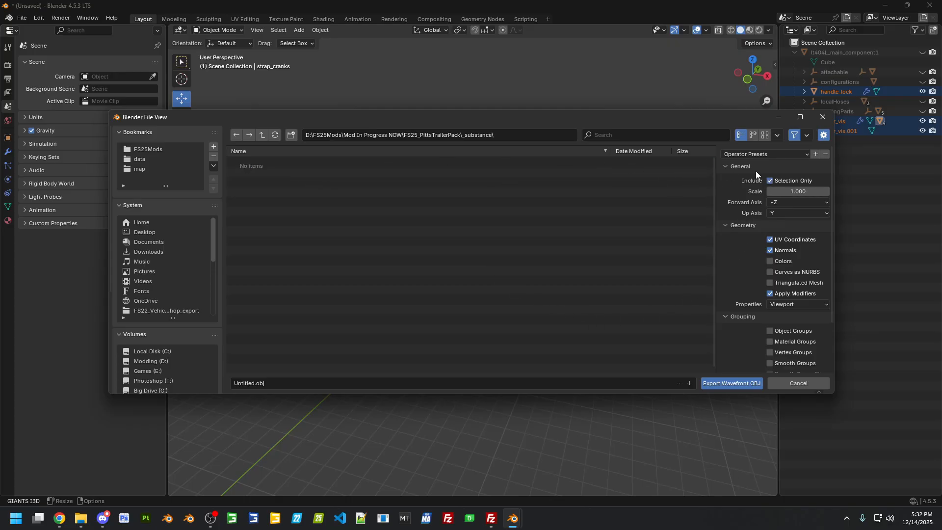
Name the file plantation.obj and export the selected trailer parts
{"action": "left_click", "coordinate": [260, 384]}
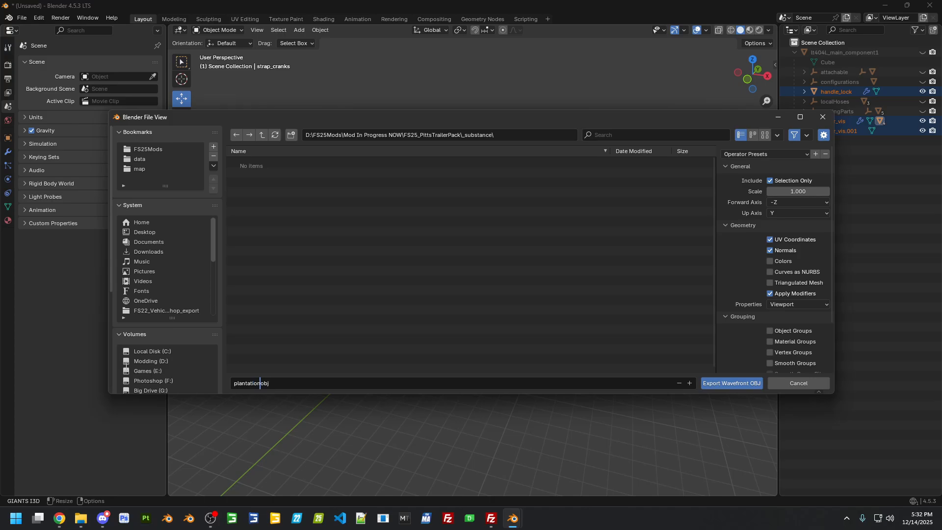
{"action": "key", "text": "Return"}
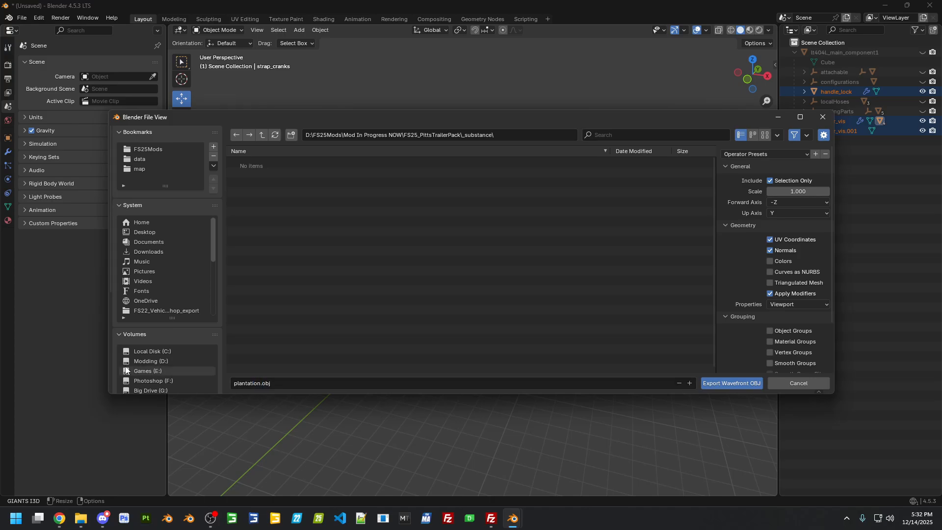
{"action": "left_click", "coordinate": [715, 384]}
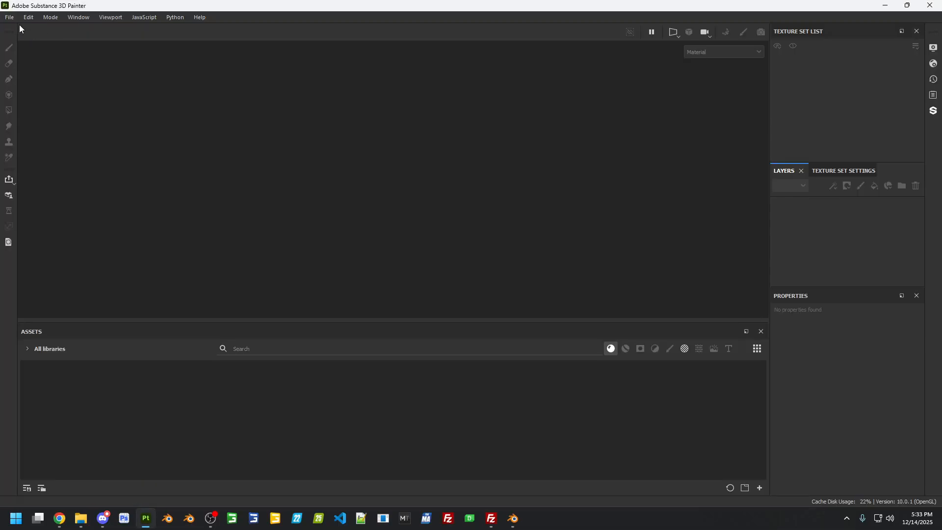
Start a new project in Substance 3D Painter with plantation.obj from FS25_PittsTrailerPack's _substance folder as its mesh
{"action": "left_click", "coordinate": [10, 17]}
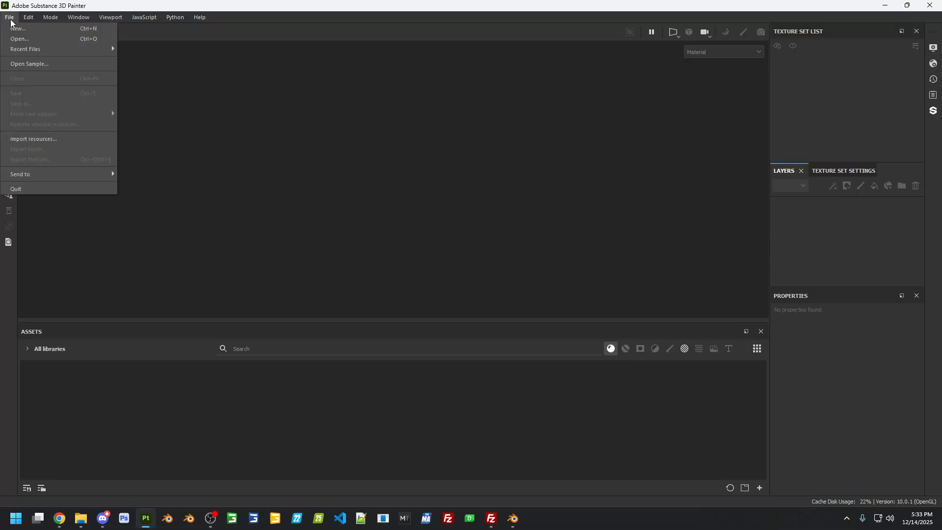
{"action": "left_click", "coordinate": [13, 27]}
{"action": "left_click", "coordinate": [571, 148]}
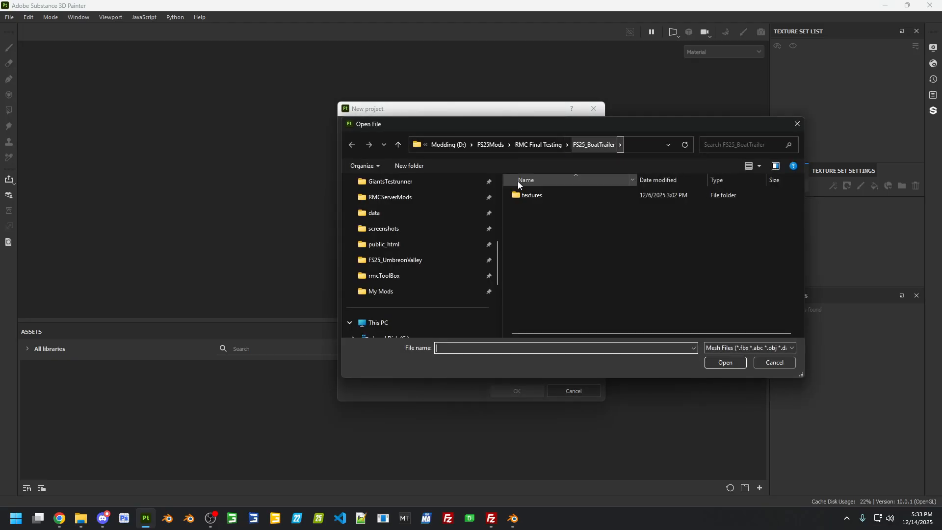
{"action": "left_click", "coordinate": [445, 287]}
{"action": "left_click", "coordinate": [513, 148]}
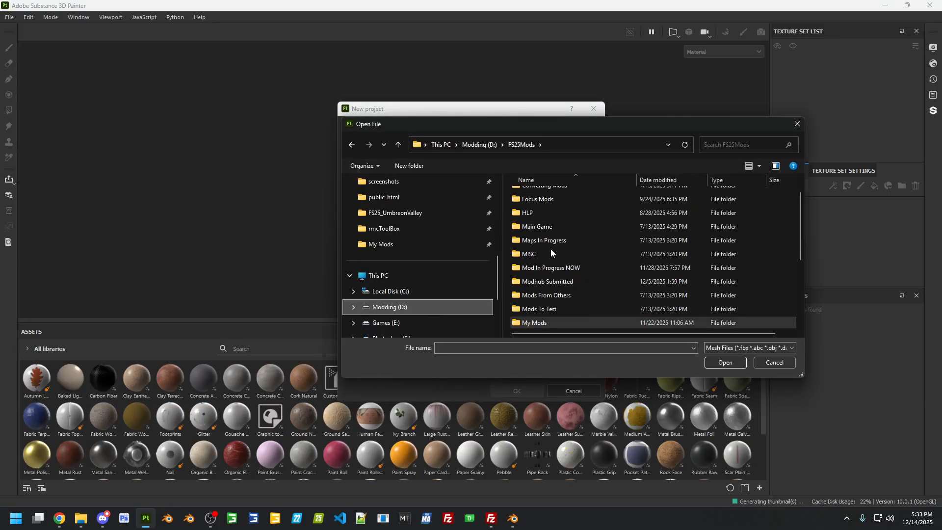
{"action": "double_click", "coordinate": [550, 267]}
{"action": "double_click", "coordinate": [558, 291]}
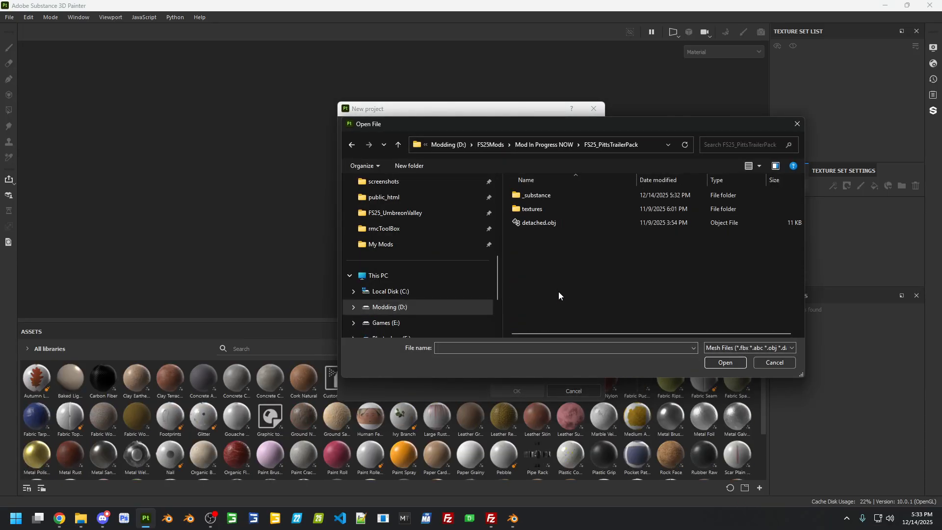
{"action": "double_click", "coordinate": [550, 195]}
{"action": "left_click", "coordinate": [546, 196]}
{"action": "double_click", "coordinate": [545, 196]}
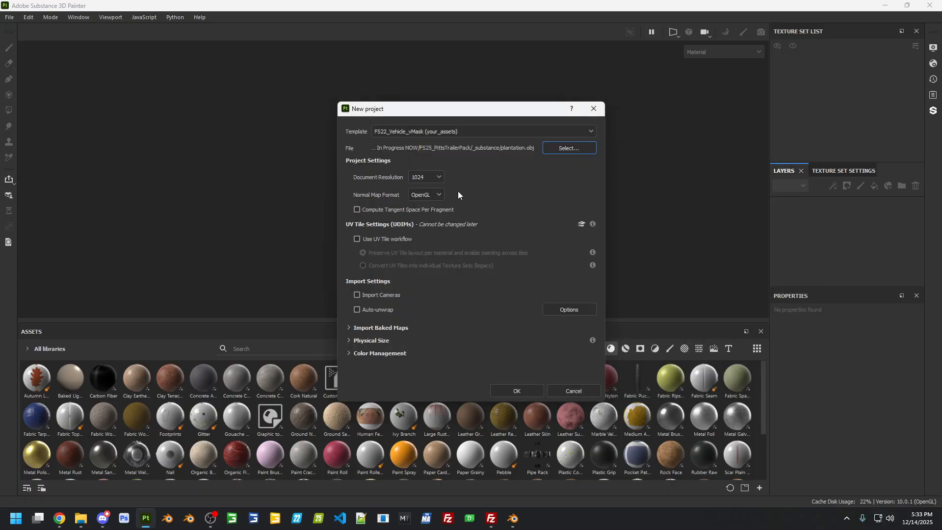
Set the document resolution to 4096 and create the project with the FS22_Vehicle_vMask template
{"action": "left_click", "coordinate": [423, 177]}
{"action": "left_click", "coordinate": [430, 241]}
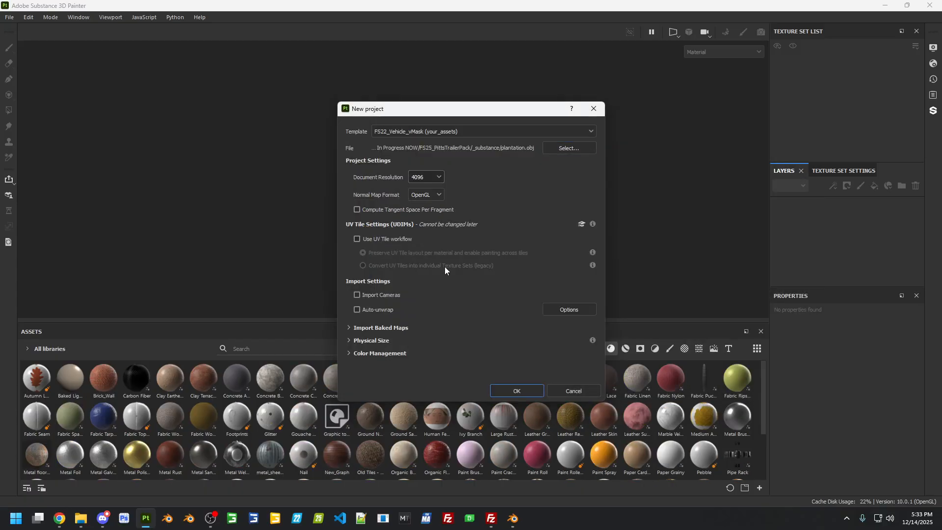
{"action": "left_click", "coordinate": [528, 389]}
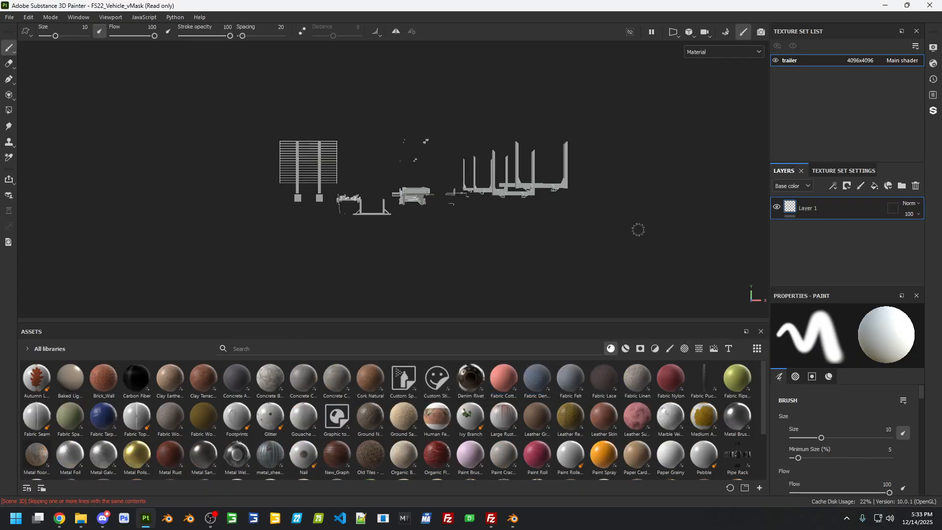
Delete the default Layer 1 and add a fill layer in its place
{"action": "left_click_drag", "start_coordinate": [642, 215], "coordinate": [507, 227], "text": "alt"}
{"action": "key", "text": "Delete"}
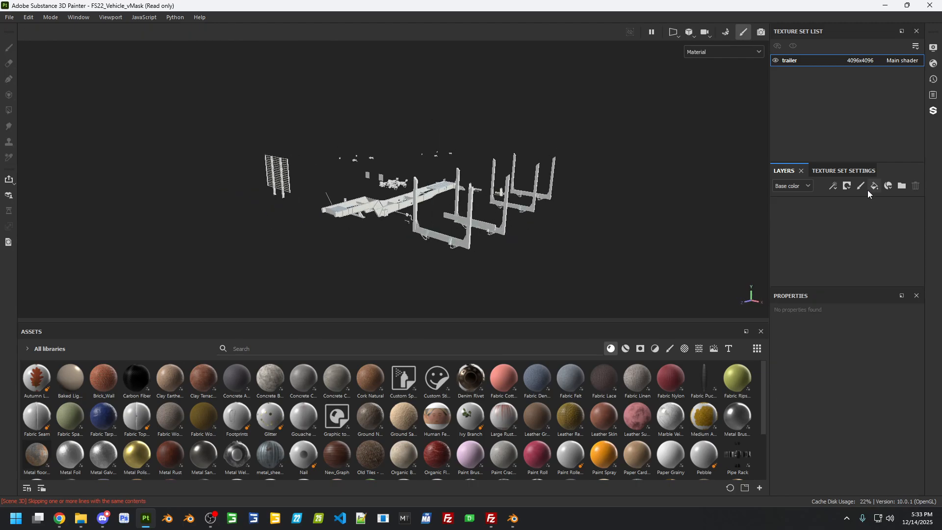
{"action": "left_click", "coordinate": [873, 189]}
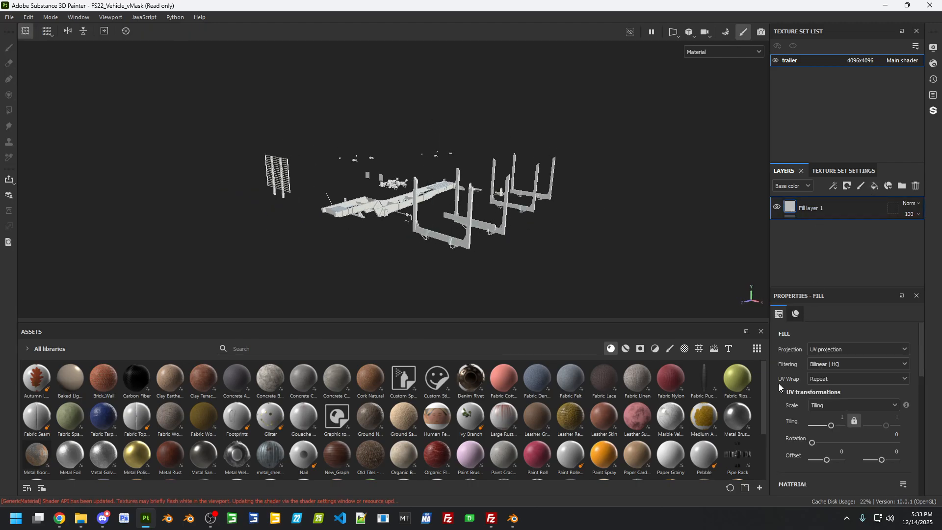
Set the fill layer's base color to white
{"action": "scroll", "coordinate": [813, 410], "scroll_direction": "down", "scroll_amount": 3}
{"action": "scroll", "coordinate": [838, 389], "scroll_direction": "down", "scroll_amount": 1}
{"action": "left_click", "coordinate": [853, 443]}
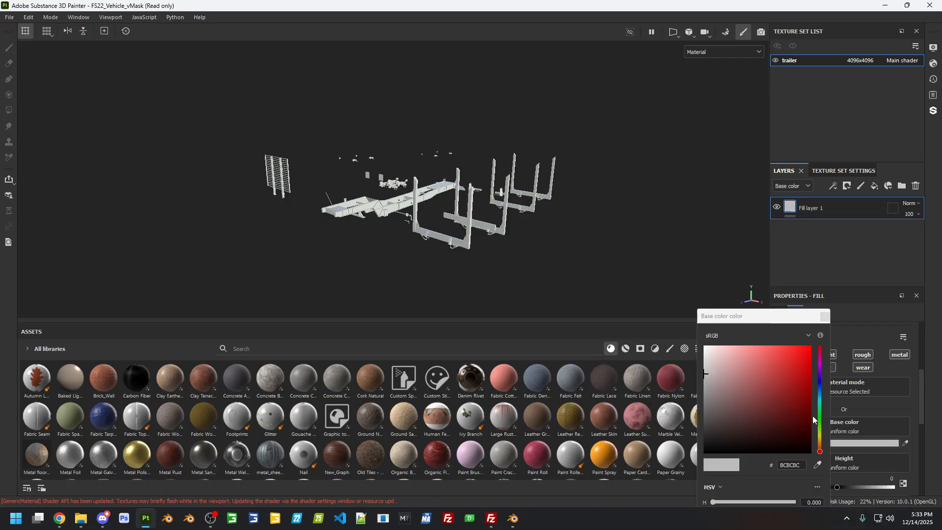
{"action": "left_click", "coordinate": [823, 316]}
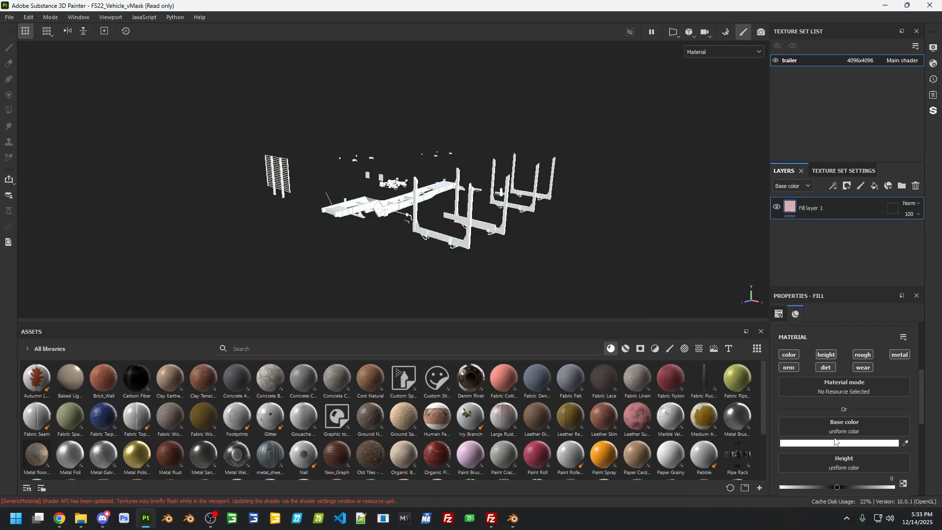
Export only the basecolor channel of the trailer texture set to Photoshop
{"action": "left_click", "coordinate": [9, 179]}
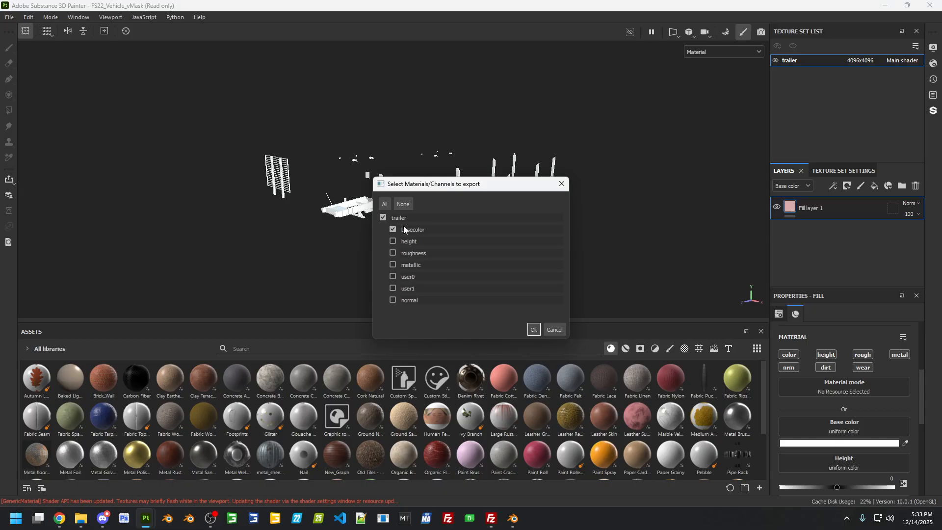
{"action": "left_click", "coordinate": [533, 329]}
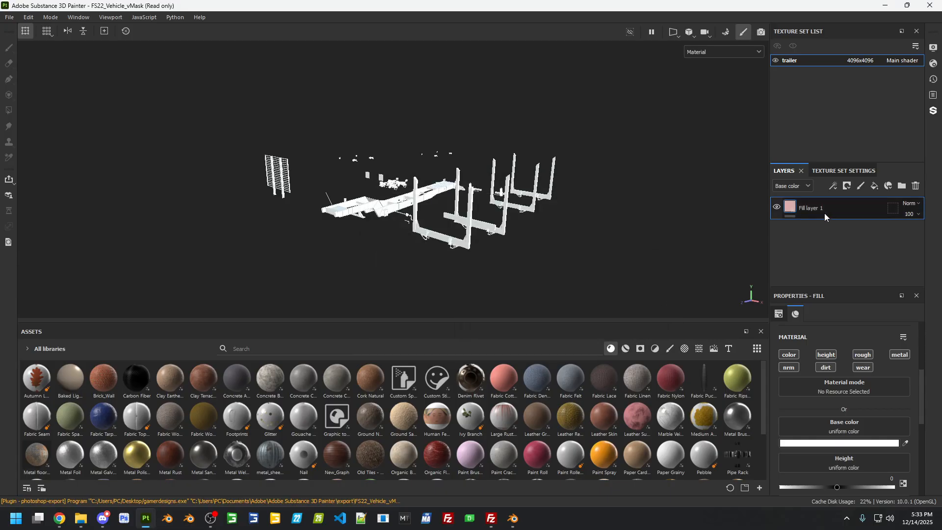
Open the mesh map baking mode for the trailer texture set
{"action": "left_click", "coordinate": [843, 170]}
{"action": "scroll", "coordinate": [792, 256], "scroll_direction": "down", "scroll_amount": 5}
{"action": "scroll", "coordinate": [798, 261], "scroll_direction": "down", "scroll_amount": 3}
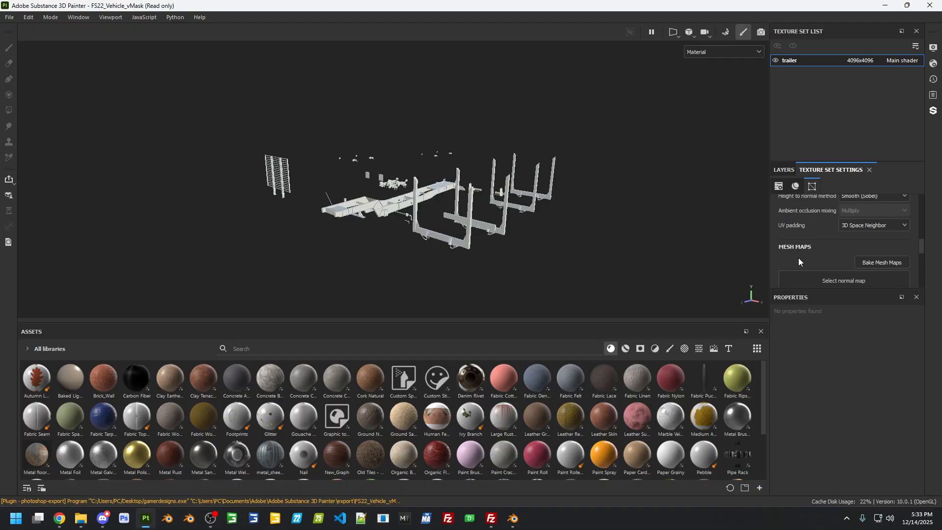
{"action": "left_click", "coordinate": [879, 264]}
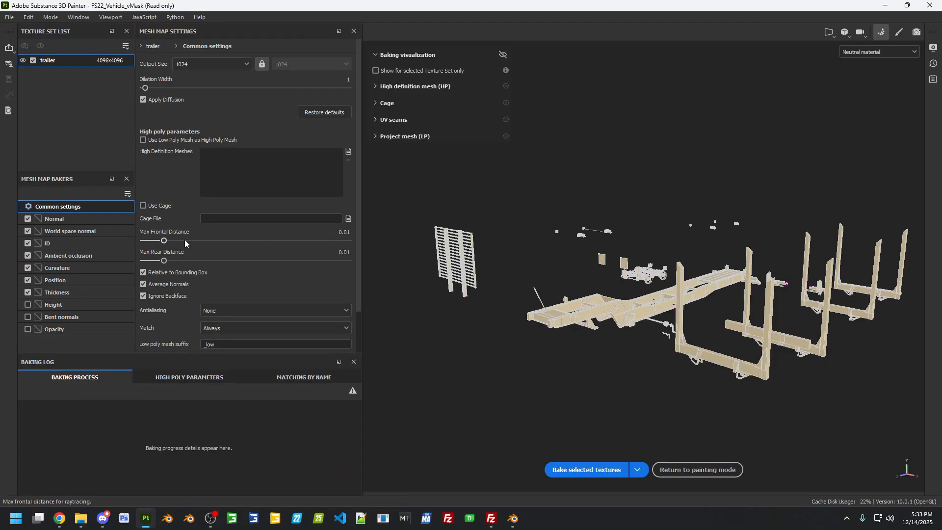
Set the bake output size to 4096 and change the antialiasing level in the common bake settings
{"action": "left_click", "coordinate": [187, 66]}
{"action": "left_click", "coordinate": [204, 146]}
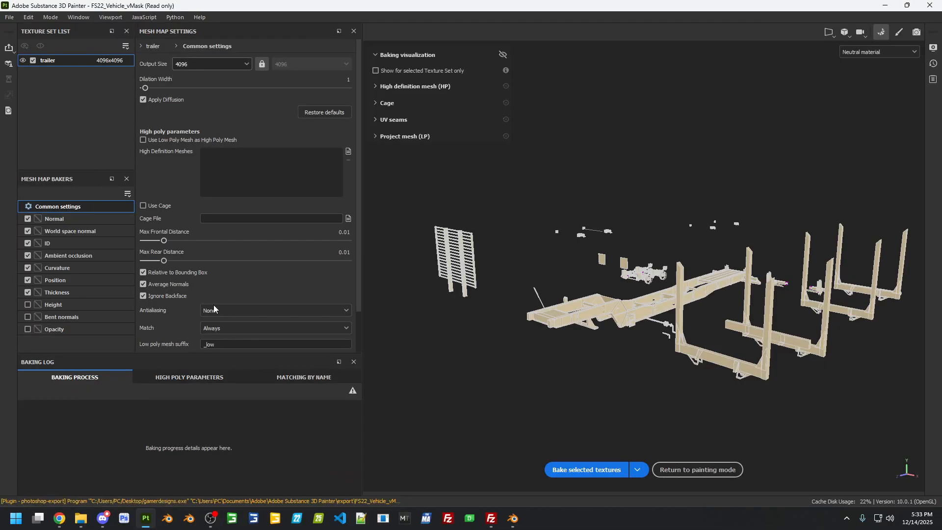
{"action": "left_click", "coordinate": [216, 310]}
{"action": "left_click", "coordinate": [224, 352]}
Set the Curvature baker's method to Generate from Mesh
{"action": "left_click", "coordinate": [72, 244]}
{"action": "left_click", "coordinate": [78, 255]}
{"action": "key", "text": "Down"}
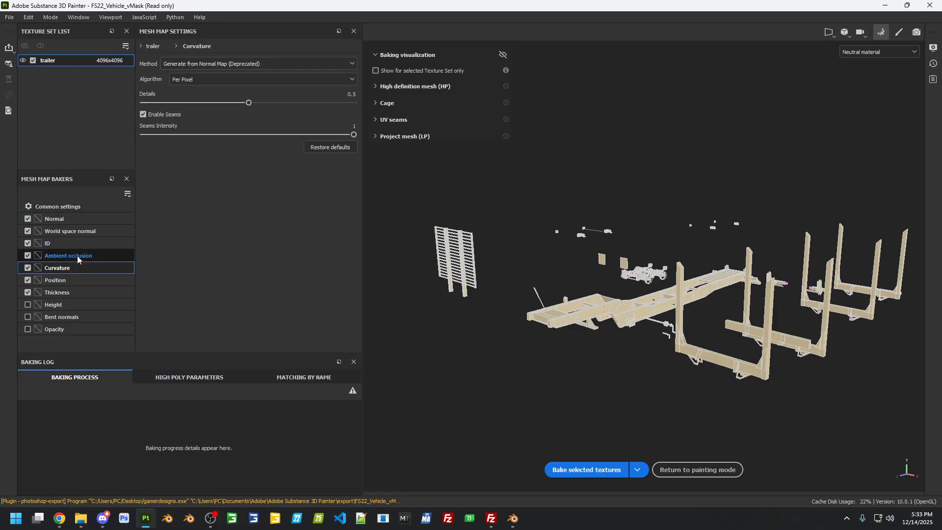
{"action": "left_click", "coordinate": [222, 62]}
{"action": "left_click", "coordinate": [211, 72]}
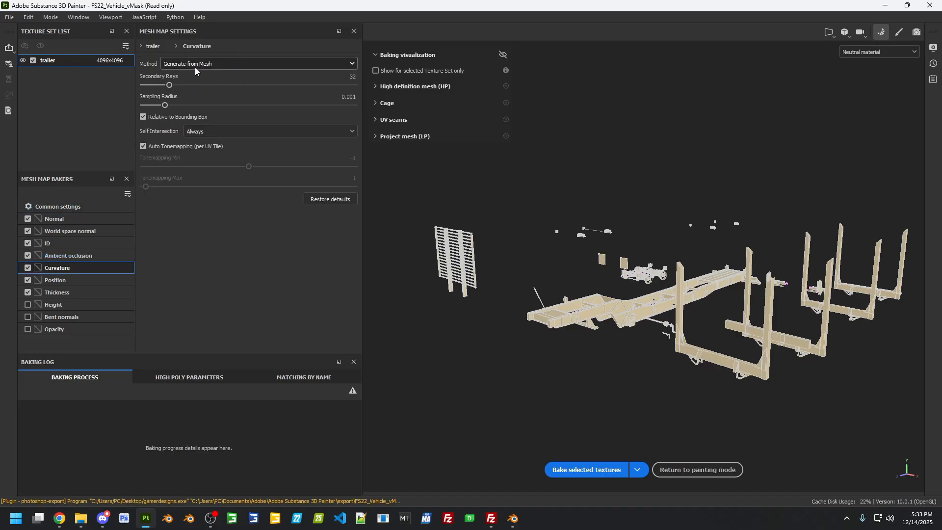
Bake the selected mesh maps for the trailer and return to painting mode
{"action": "left_click", "coordinate": [590, 469]}
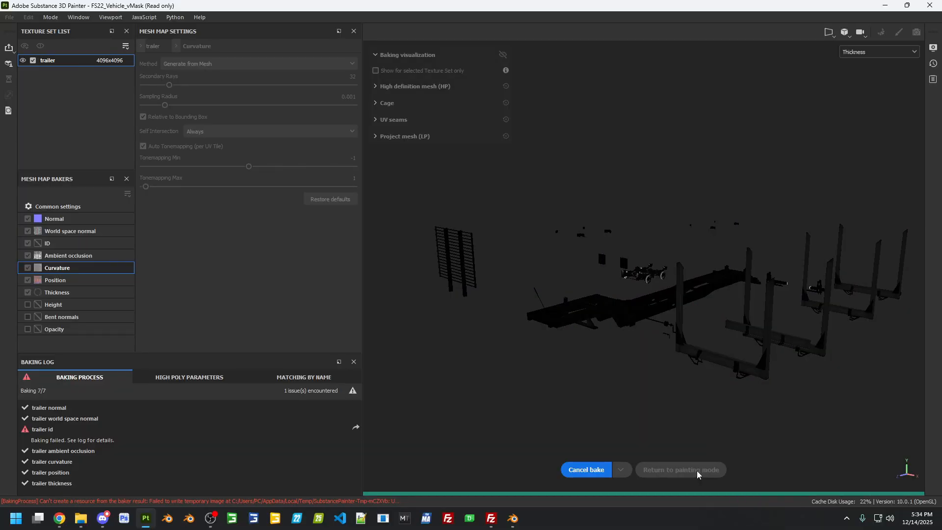
{"action": "left_click", "coordinate": [685, 469]}
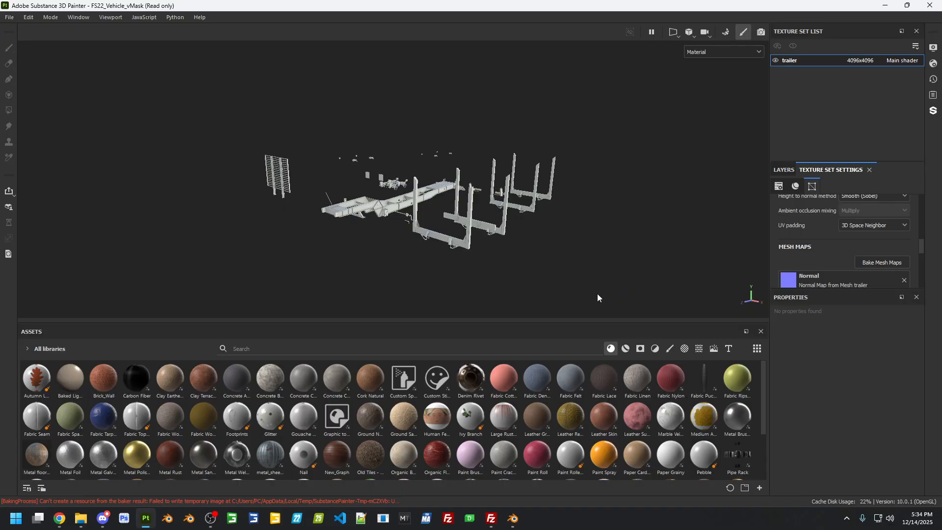
{"action": "scroll", "coordinate": [463, 245], "scroll_direction": "up", "scroll_amount": 2}
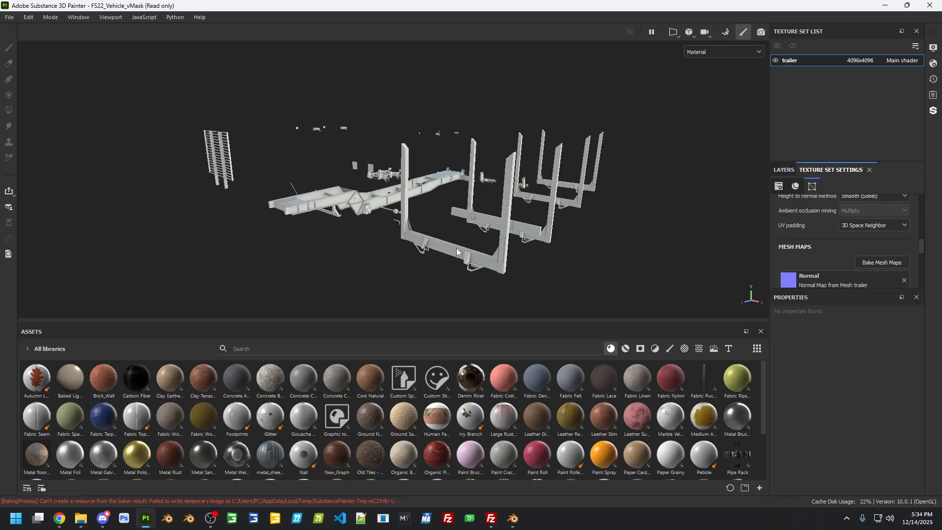
Apply the FS22 Vehicle BaseMat smart material to the whole trailer
{"action": "left_click", "coordinate": [790, 170]}
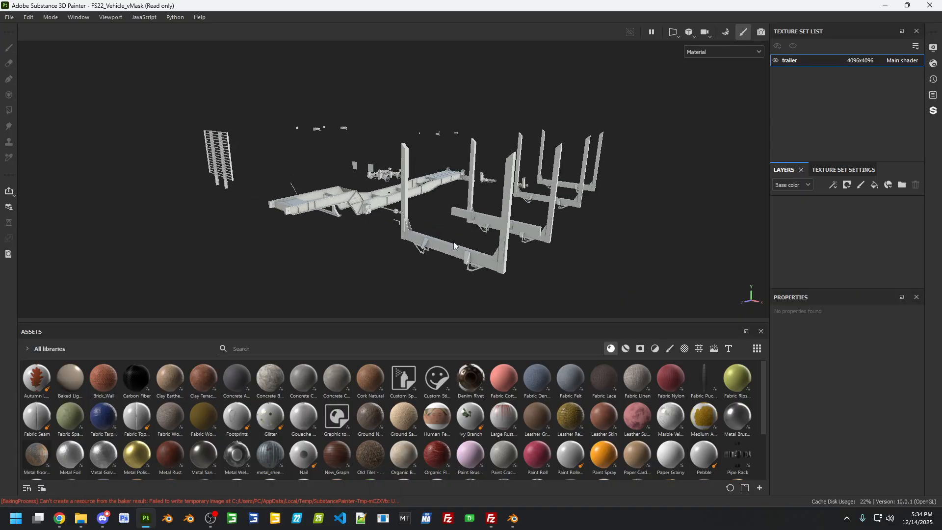
{"action": "left_click", "coordinate": [625, 348]}
{"action": "scroll", "coordinate": [764, 386], "scroll_direction": "down", "scroll_amount": 2}
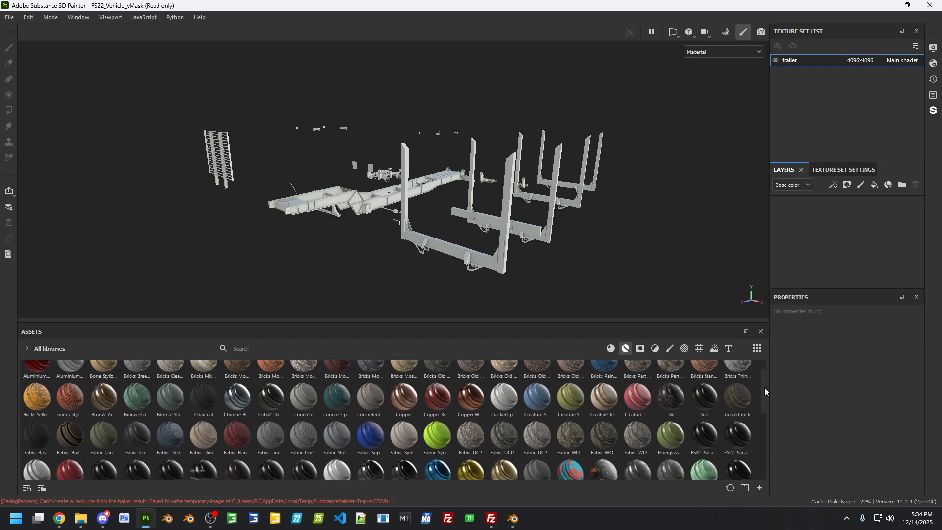
{"action": "scroll", "coordinate": [764, 387], "scroll_direction": "down", "scroll_amount": 1}
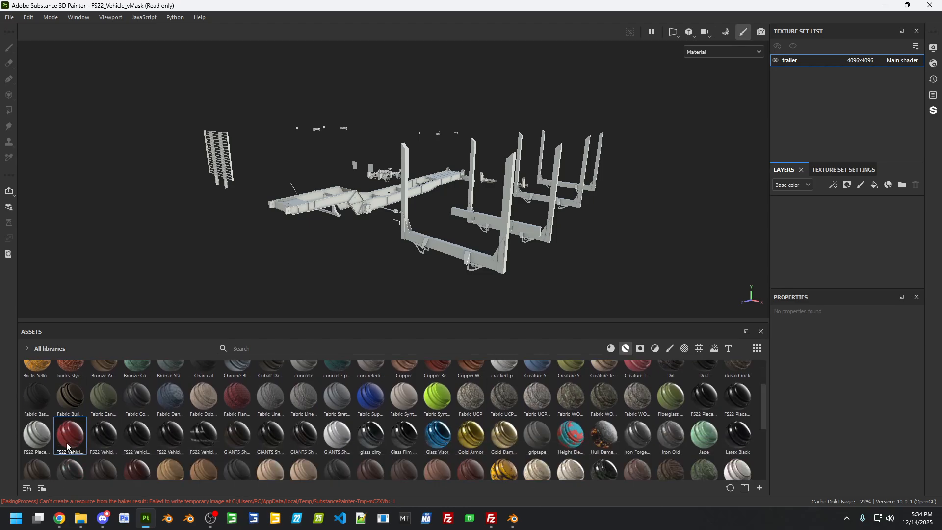
{"action": "left_click_drag", "start_coordinate": [66, 445], "coordinate": [422, 244]}
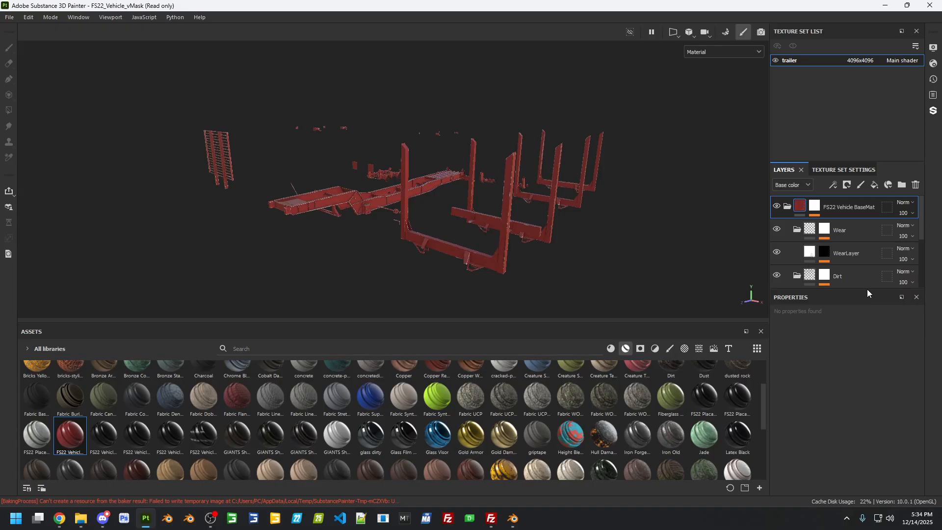
Select the Dirt generator on the DirtLayer mask and display only the Dirt channel in the viewport
{"action": "left_click_drag", "start_coordinate": [866, 290], "coordinate": [866, 307]}
{"action": "scroll", "coordinate": [860, 263], "scroll_direction": "down", "scroll_amount": 3}
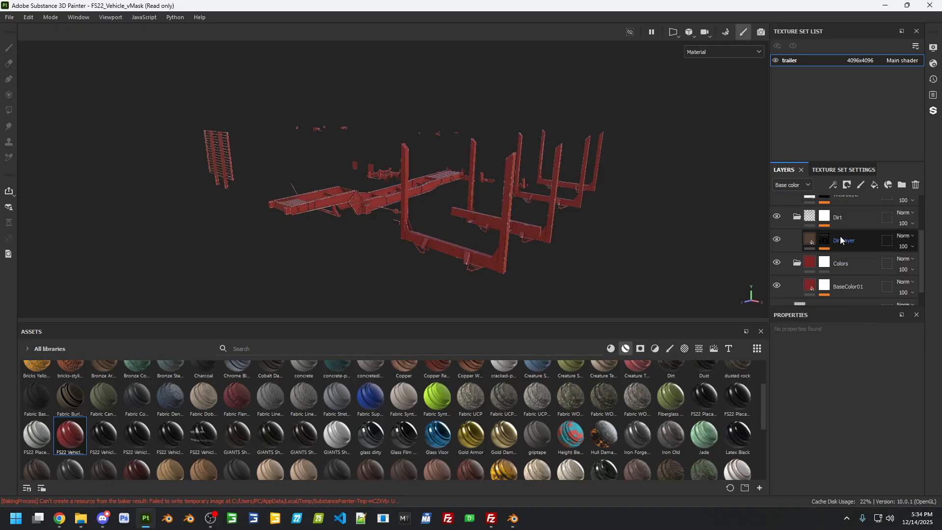
{"action": "left_click", "coordinate": [826, 243]}
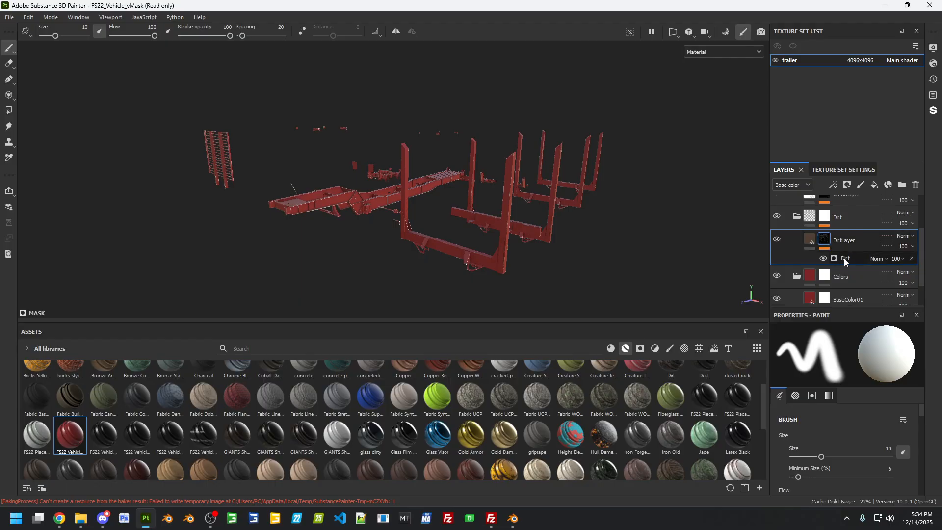
{"action": "left_click", "coordinate": [844, 258]}
{"action": "scroll", "coordinate": [812, 411], "scroll_direction": "down", "scroll_amount": 3}
{"action": "scroll", "coordinate": [819, 440], "scroll_direction": "down", "scroll_amount": 1}
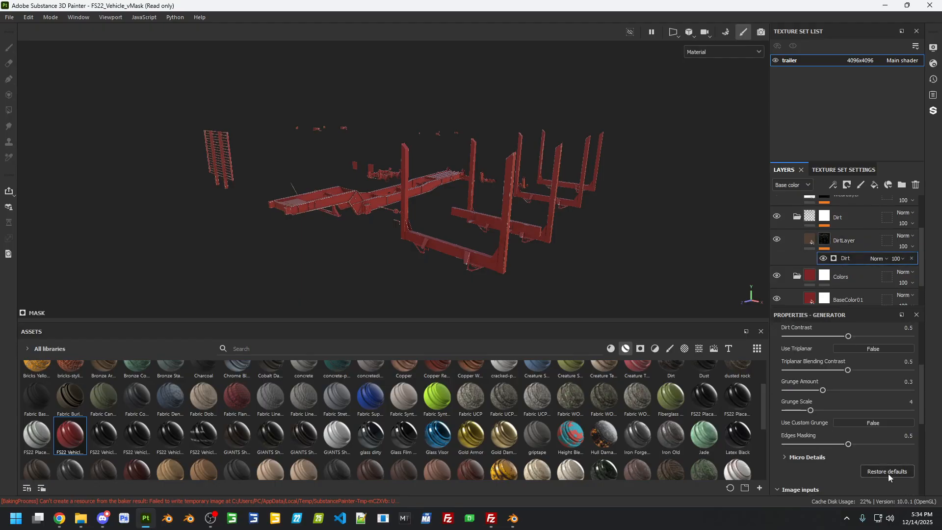
{"action": "left_click", "coordinate": [716, 51]}
{"action": "left_click", "coordinate": [713, 141]}
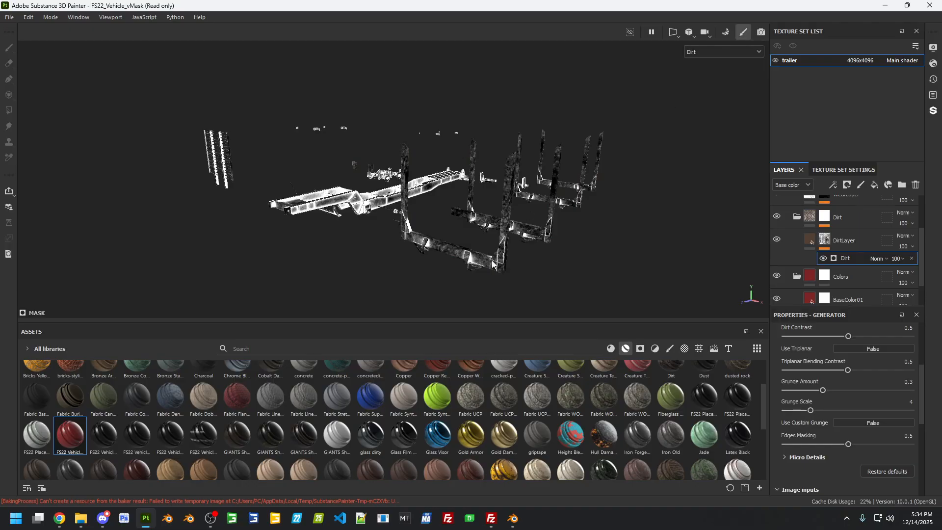
Lower the Dirt generator's Dirt Level to 0.13
{"action": "scroll", "coordinate": [799, 424], "scroll_direction": "up", "scroll_amount": 4}
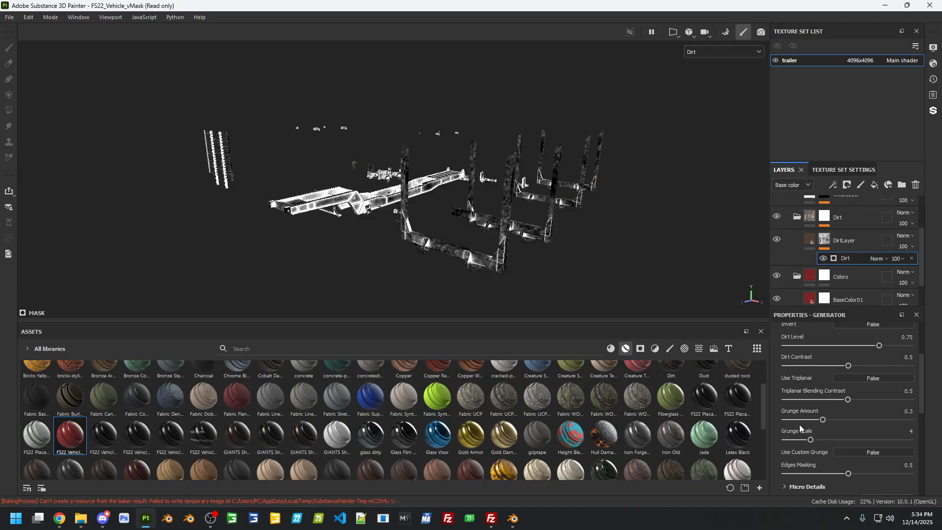
{"action": "left_click_drag", "start_coordinate": [860, 428], "coordinate": [823, 432]}
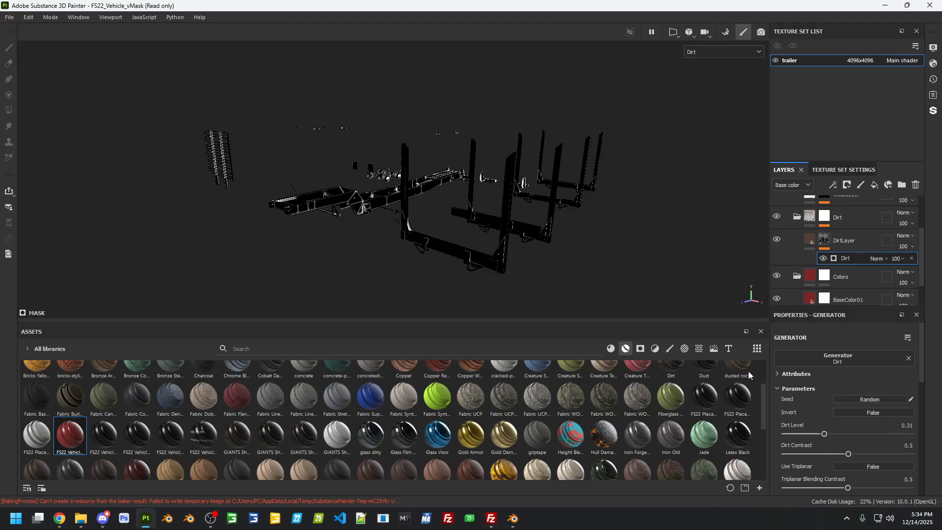
{"action": "left_click_drag", "start_coordinate": [817, 435], "coordinate": [802, 435]}
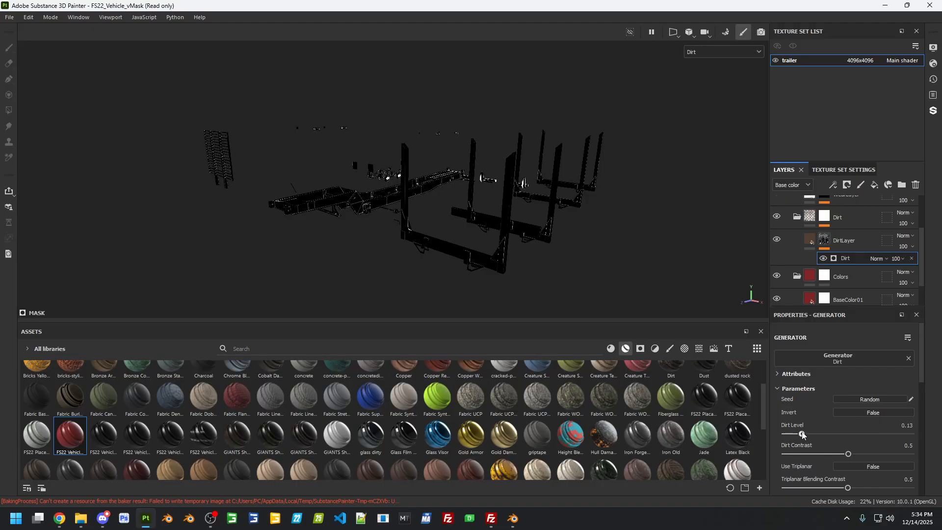
Add a paint effect above the generator on the DirtLayer mask and choose the Dirt 1 brush
{"action": "left_click", "coordinate": [849, 186]}
{"action": "left_click", "coordinate": [848, 187]}
{"action": "left_click", "coordinate": [834, 187]}
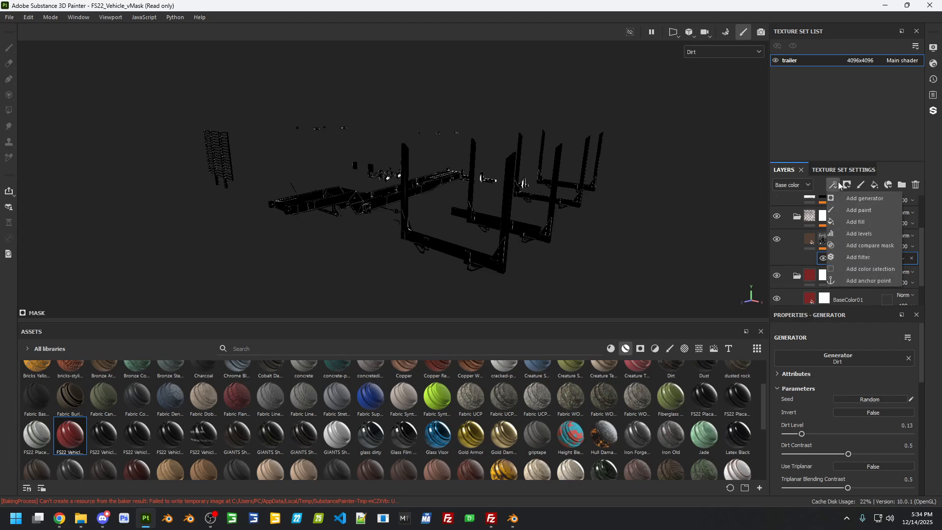
{"action": "left_click", "coordinate": [858, 210]}
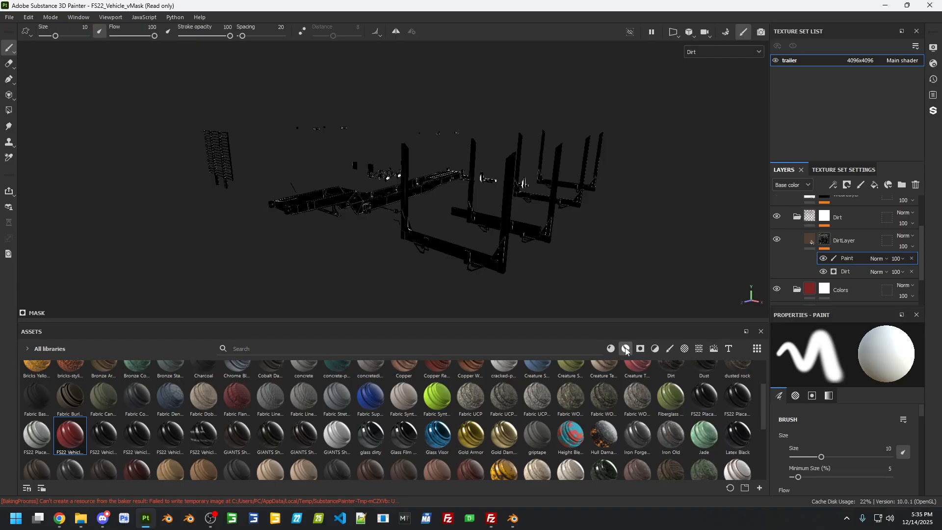
{"action": "left_click", "coordinate": [669, 348]}
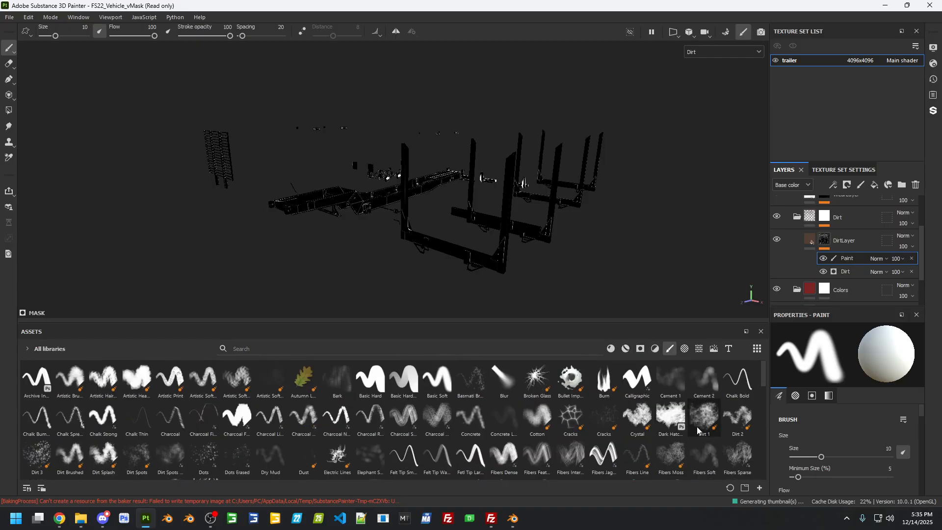
{"action": "left_click", "coordinate": [701, 430]}
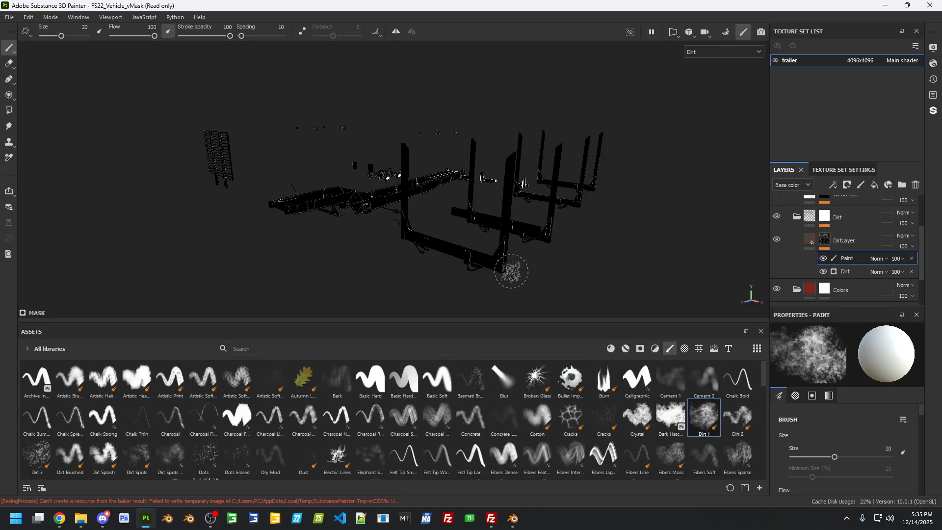
Paint dirt along the front frame's outer side with brush size 5.26, and set the paint effect's opacity to 24
{"action": "middle_click_drag", "start_coordinate": [417, 263], "coordinate": [430, 249]}
{"action": "mouse_move", "coordinate": [430, 249]}
{"action": "left_mouse_down", "text": "alt"}
{"action": "mouse_move", "coordinate": [525, 263]}
{"action": "mouse_move", "coordinate": [362, 210]}
{"action": "mouse_move", "coordinate": [559, 240]}
{"action": "mouse_move", "coordinate": [508, 194]}
{"action": "left_mouse_up", "text": "alt"}
{"action": "scroll", "coordinate": [560, 244], "scroll_direction": "up", "scroll_amount": 4}
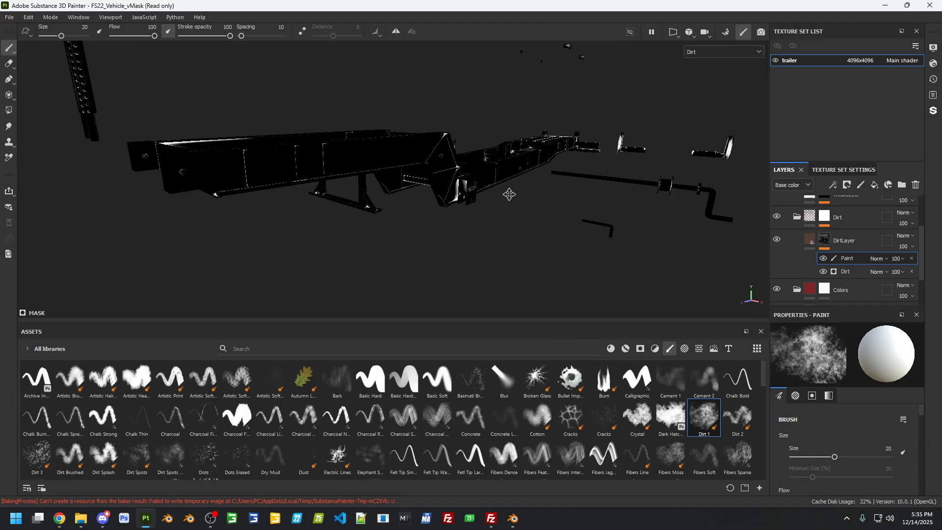
{"action": "mouse_move", "coordinate": [418, 162]}
{"action": "right_mouse_down", "text": "ctrl"}
{"action": "mouse_move", "coordinate": [392, 163]}
{"action": "mouse_move", "coordinate": [407, 163]}
{"action": "right_mouse_up", "text": "ctrl"}
{"action": "mouse_move", "coordinate": [216, 206]}
{"action": "left_mouse_down"}
{"action": "mouse_move", "coordinate": [209, 182]}
{"action": "mouse_move", "coordinate": [390, 162]}
{"action": "mouse_move", "coordinate": [444, 180]}
{"action": "mouse_move", "coordinate": [459, 199]}
{"action": "left_mouse_up"}
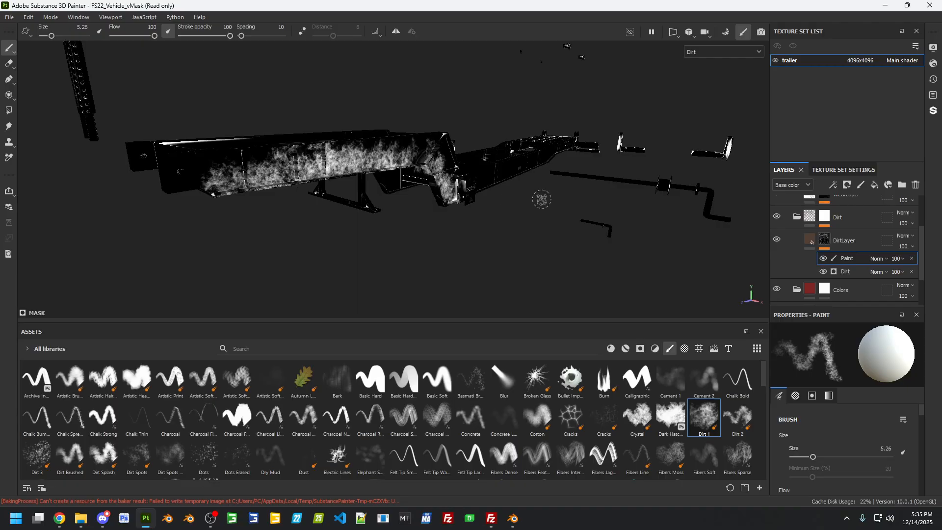
{"action": "left_click_drag", "start_coordinate": [915, 275], "coordinate": [900, 276]}
Paint dirt along the outer side of the main frame's rear section, up to the rear end
{"action": "left_click_drag", "start_coordinate": [645, 201], "coordinate": [449, 199], "text": "alt"}
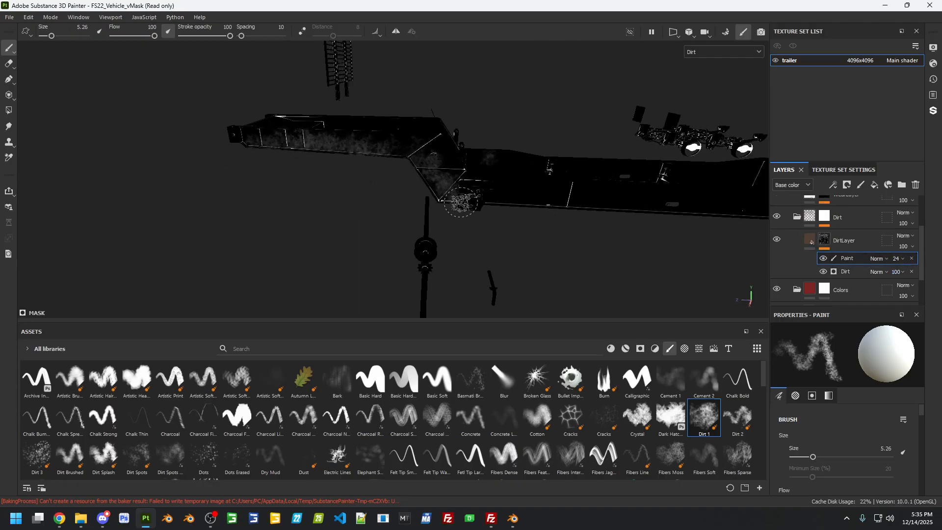
{"action": "left_click_drag", "start_coordinate": [616, 210], "coordinate": [554, 207], "text": "alt"}
{"action": "middle_click_drag", "start_coordinate": [554, 207], "coordinate": [406, 203], "text": "alt"}
{"action": "left_click_drag", "start_coordinate": [406, 202], "coordinate": [248, 203], "text": "alt"}
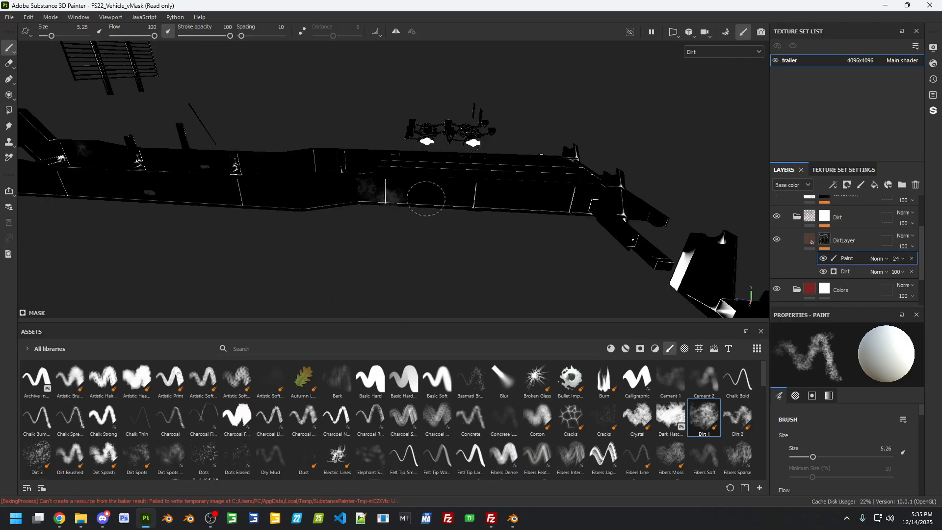
{"action": "mouse_move", "coordinate": [342, 201]}
{"action": "left_mouse_down"}
{"action": "mouse_move", "coordinate": [435, 202]}
{"action": "mouse_move", "coordinate": [638, 234]}
{"action": "mouse_move", "coordinate": [625, 224]}
{"action": "left_mouse_up"}
{"action": "mouse_move", "coordinate": [498, 242]}
{"action": "left_mouse_down", "text": "alt"}
{"action": "mouse_move", "coordinate": [552, 193]}
{"action": "mouse_move", "coordinate": [473, 225]}
{"action": "mouse_move", "coordinate": [454, 196]}
{"action": "mouse_move", "coordinate": [541, 231]}
{"action": "left_mouse_up", "text": "alt"}
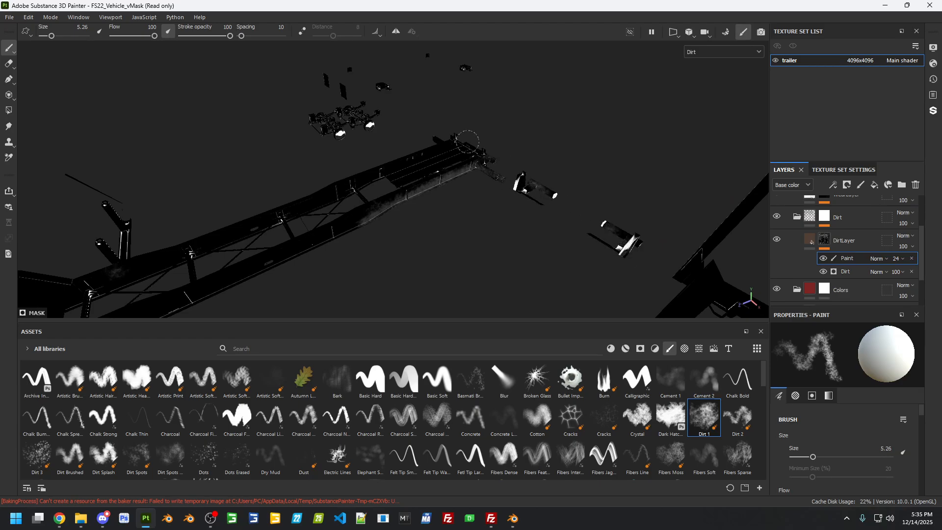
Paint dirt along the opposite outer side from the rear section to the raised front frame, redoing the front stroke once
{"action": "mouse_move", "coordinate": [207, 218]}
{"action": "left_mouse_down", "text": "alt"}
{"action": "mouse_move", "coordinate": [551, 218]}
{"action": "mouse_move", "coordinate": [492, 232]}
{"action": "mouse_move", "coordinate": [347, 222]}
{"action": "left_mouse_up", "text": "alt"}
{"action": "mouse_move", "coordinate": [300, 199]}
{"action": "left_mouse_down"}
{"action": "mouse_move", "coordinate": [387, 201]}
{"action": "mouse_move", "coordinate": [269, 210]}
{"action": "left_mouse_up"}
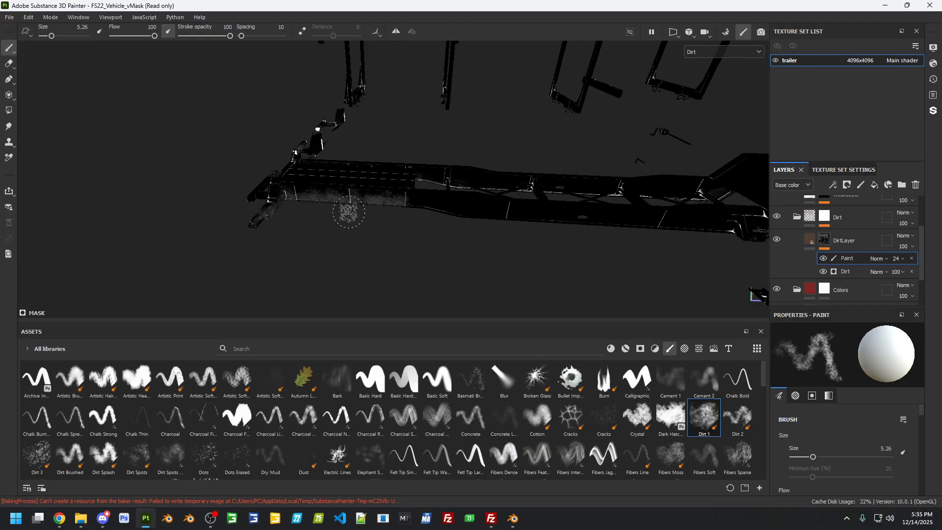
{"action": "left_click_drag", "start_coordinate": [609, 252], "coordinate": [338, 175], "text": "alt"}
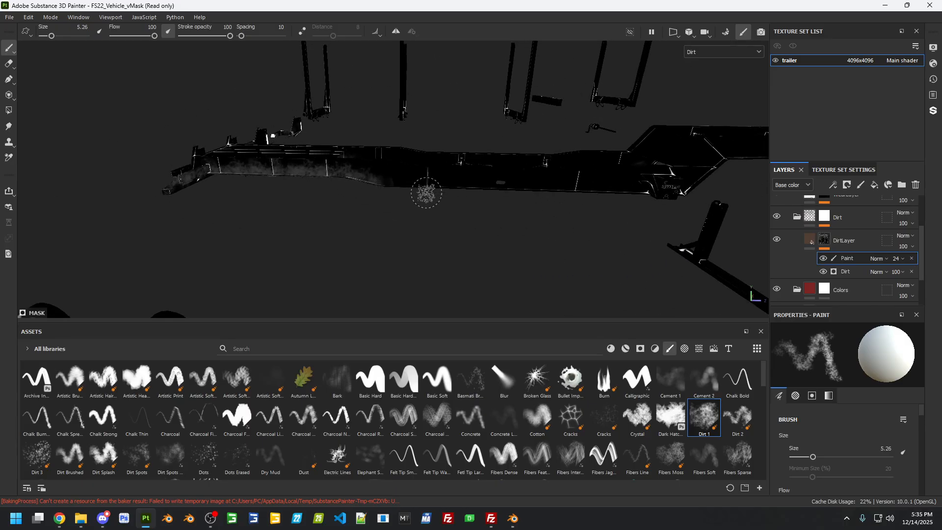
{"action": "middle_click_drag", "start_coordinate": [663, 212], "coordinate": [436, 253], "text": "alt"}
{"action": "mouse_move", "coordinate": [438, 233]}
{"action": "left_mouse_down"}
{"action": "mouse_move", "coordinate": [481, 197]}
{"action": "mouse_move", "coordinate": [633, 199]}
{"action": "mouse_move", "coordinate": [510, 195]}
{"action": "mouse_move", "coordinate": [424, 235]}
{"action": "mouse_move", "coordinate": [534, 200]}
{"action": "mouse_move", "coordinate": [493, 217]}
{"action": "left_mouse_up"}
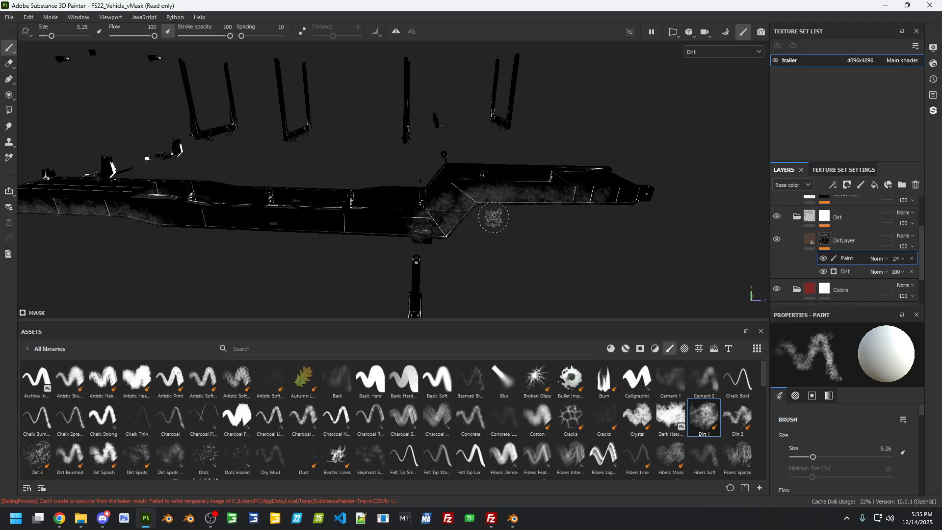
{"action": "key", "text": "ctrl+z"}
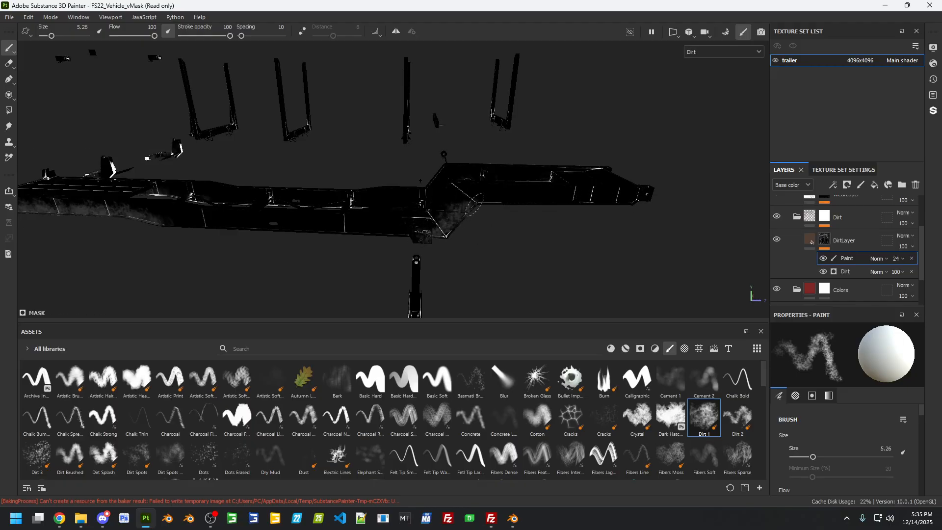
{"action": "mouse_move", "coordinate": [483, 198]}
{"action": "left_mouse_down"}
{"action": "mouse_move", "coordinate": [633, 196]}
{"action": "mouse_move", "coordinate": [605, 245]}
{"action": "left_mouse_up"}
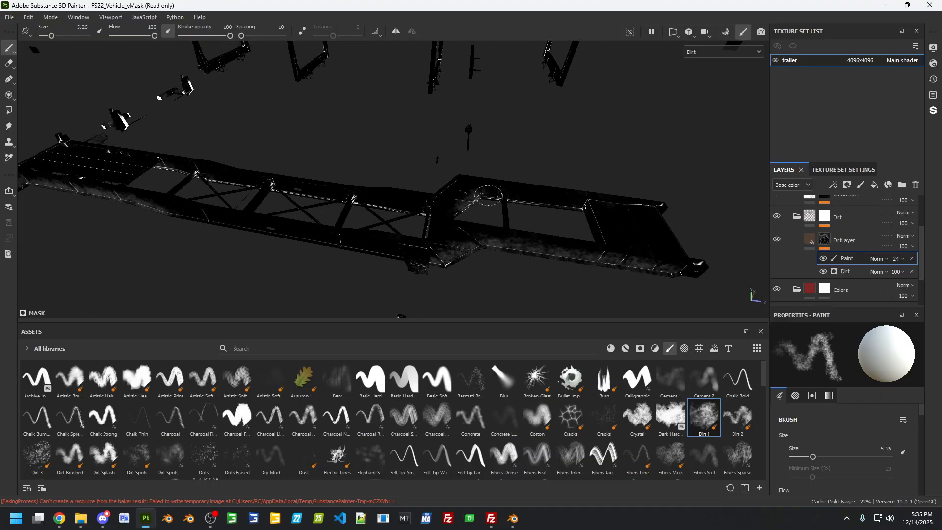
Paint dirt along the inner faces of the raised front frame's side beams, up to the front end
{"action": "left_click", "coordinate": [569, 204], "text": "shift"}
{"action": "mouse_move", "coordinate": [684, 222]}
{"action": "left_mouse_down", "text": "alt"}
{"action": "mouse_move", "coordinate": [337, 212]}
{"action": "mouse_move", "coordinate": [557, 210]}
{"action": "mouse_move", "coordinate": [459, 203]}
{"action": "left_mouse_up", "text": "alt"}
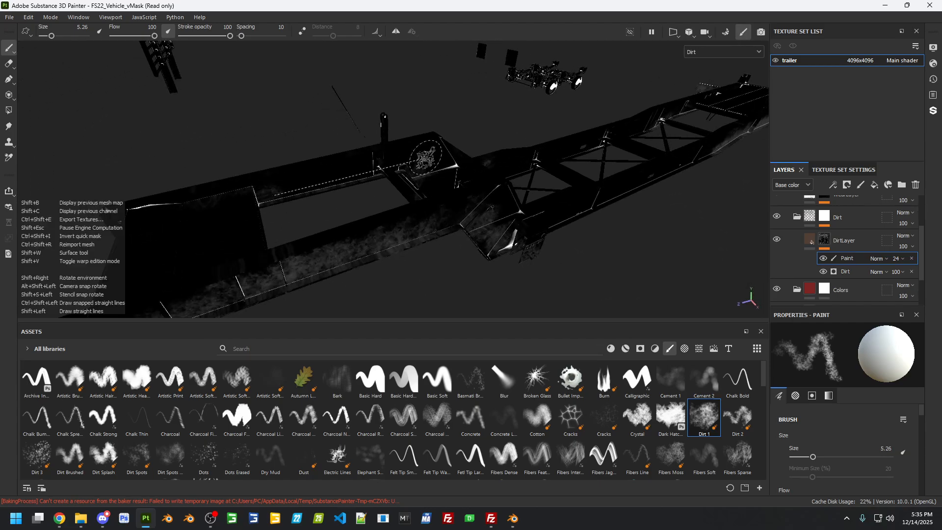
{"action": "left_click", "coordinate": [431, 158], "text": "shift"}
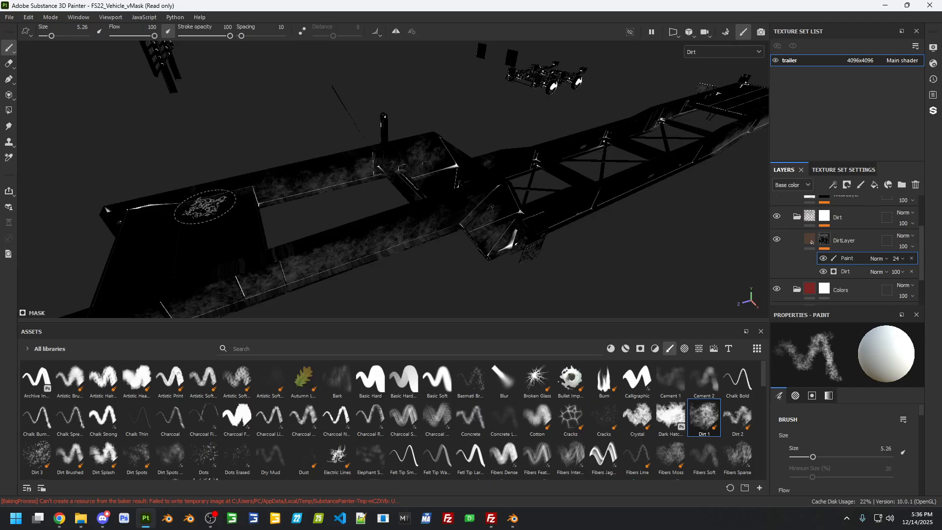
{"action": "left_click_drag", "start_coordinate": [252, 189], "coordinate": [177, 204]}
{"action": "mouse_move", "coordinate": [128, 231]}
{"action": "left_mouse_down", "text": "alt"}
{"action": "mouse_move", "coordinate": [174, 250]}
{"action": "mouse_move", "coordinate": [262, 194]}
{"action": "left_mouse_up", "text": "alt"}
{"action": "mouse_move", "coordinate": [145, 170]}
{"action": "left_mouse_down"}
{"action": "mouse_move", "coordinate": [132, 180]}
{"action": "mouse_move", "coordinate": [136, 191]}
{"action": "left_mouse_up"}
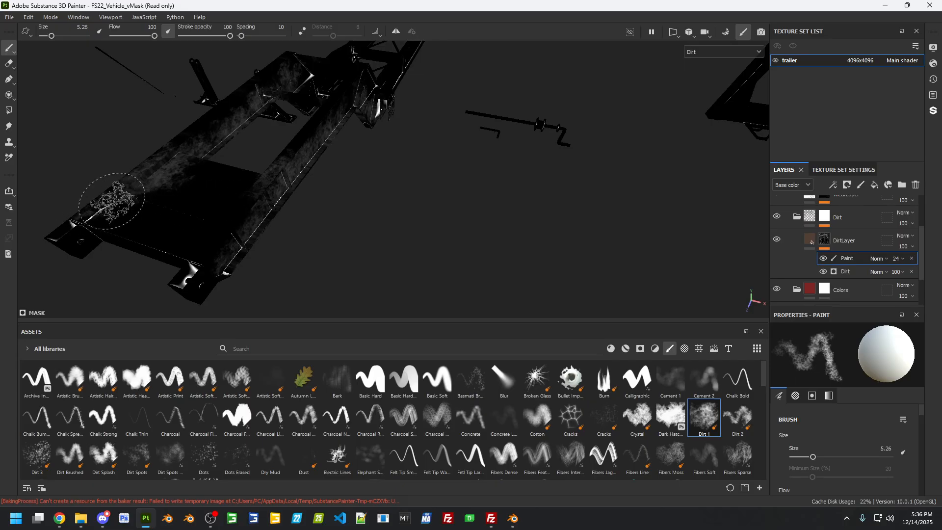
{"action": "mouse_move", "coordinate": [126, 221]}
{"action": "left_mouse_down", "text": "alt"}
{"action": "mouse_move", "coordinate": [374, 204]}
{"action": "mouse_move", "coordinate": [285, 188]}
{"action": "mouse_move", "coordinate": [296, 216]}
{"action": "mouse_move", "coordinate": [287, 194]}
{"action": "left_mouse_up", "text": "alt"}
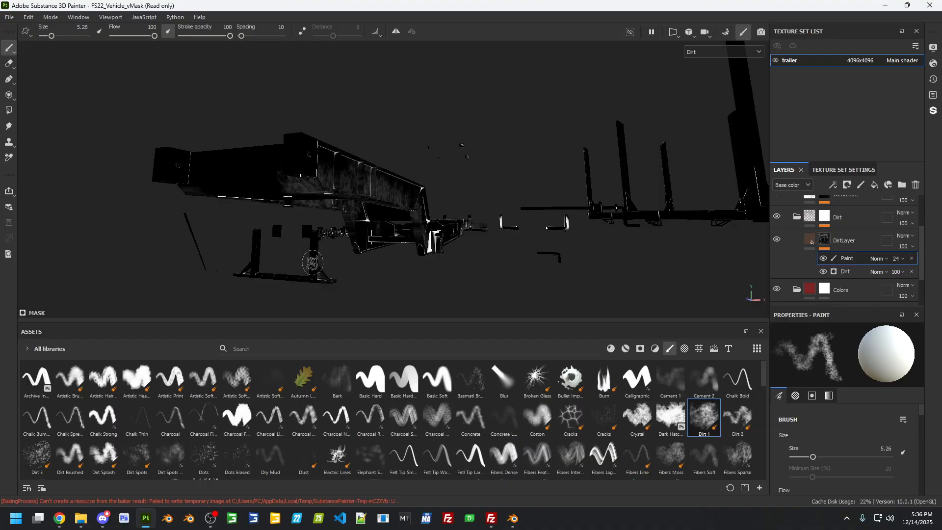
Paint dirt along the base beam and feet of the separate two-post support stand, enlarging the brush to 11.36
{"action": "mouse_move", "coordinate": [249, 273]}
{"action": "left_mouse_down", "text": "alt"}
{"action": "mouse_move", "coordinate": [236, 269]}
{"action": "mouse_move", "coordinate": [665, 221]}
{"action": "left_mouse_up", "text": "alt"}
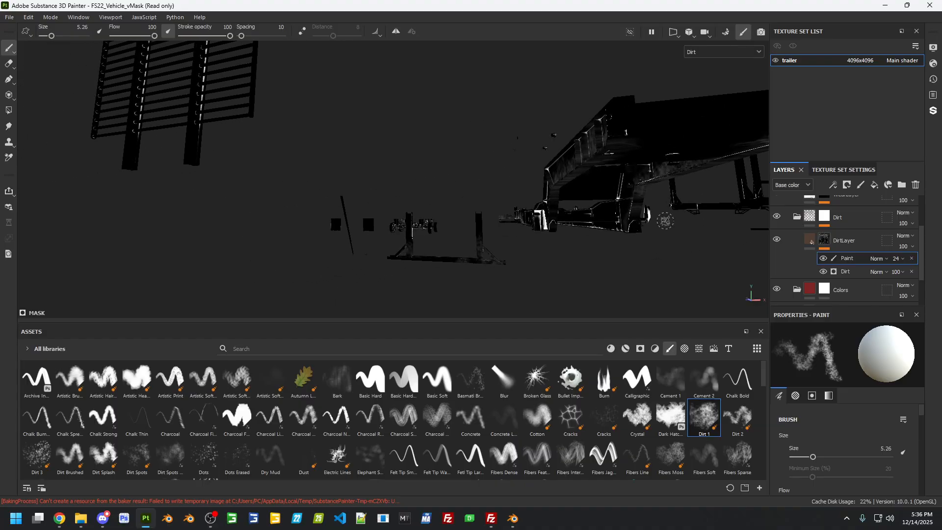
{"action": "left_click_drag", "start_coordinate": [339, 188], "coordinate": [277, 250], "text": "alt"}
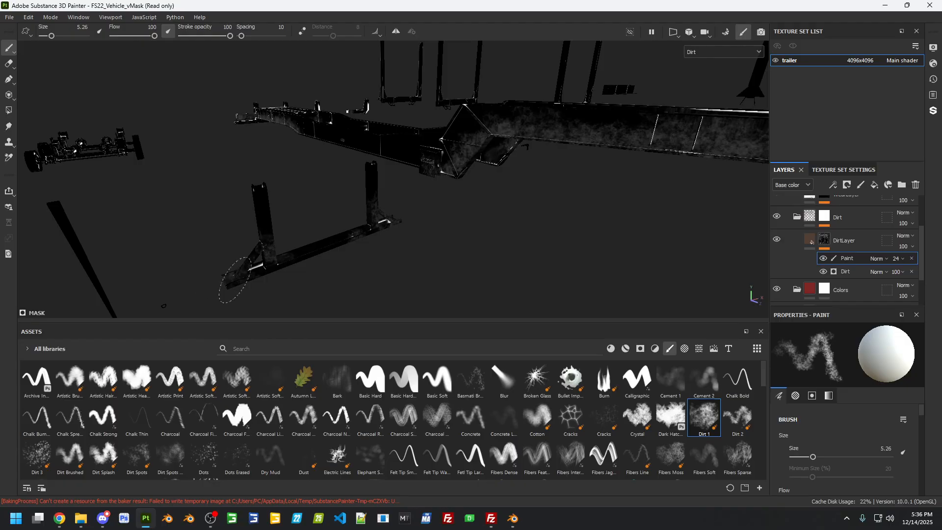
{"action": "left_click_drag", "start_coordinate": [235, 280], "coordinate": [294, 256]}
{"action": "right_click_drag", "start_coordinate": [331, 245], "coordinate": [358, 245], "text": "ctrl"}
{"action": "mouse_move", "coordinate": [331, 245]}
{"action": "left_mouse_down"}
{"action": "mouse_move", "coordinate": [210, 252]}
{"action": "mouse_move", "coordinate": [236, 269]}
{"action": "left_mouse_up"}
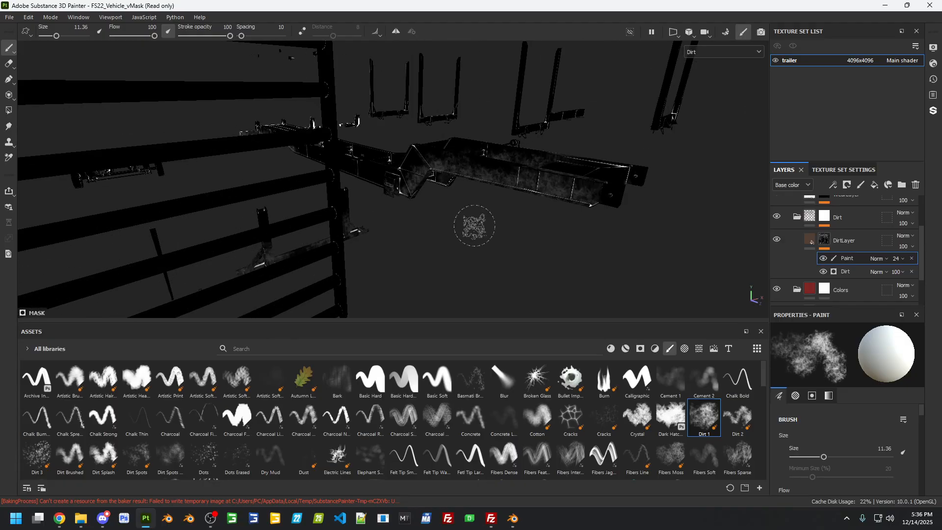
Paint dirt over the lower part of the slatted headboard and its two uprights with brush size 11.36
{"action": "left_click_drag", "start_coordinate": [474, 226], "coordinate": [307, 248], "text": "alt"}
{"action": "mouse_move", "coordinate": [296, 265]}
{"action": "middle_mouse_down", "text": "alt"}
{"action": "mouse_move", "coordinate": [410, 142]}
{"action": "mouse_move", "coordinate": [412, 185]}
{"action": "mouse_move", "coordinate": [379, 214]}
{"action": "middle_mouse_up", "text": "alt"}
{"action": "scroll", "coordinate": [412, 184], "scroll_direction": "down", "scroll_amount": 4}
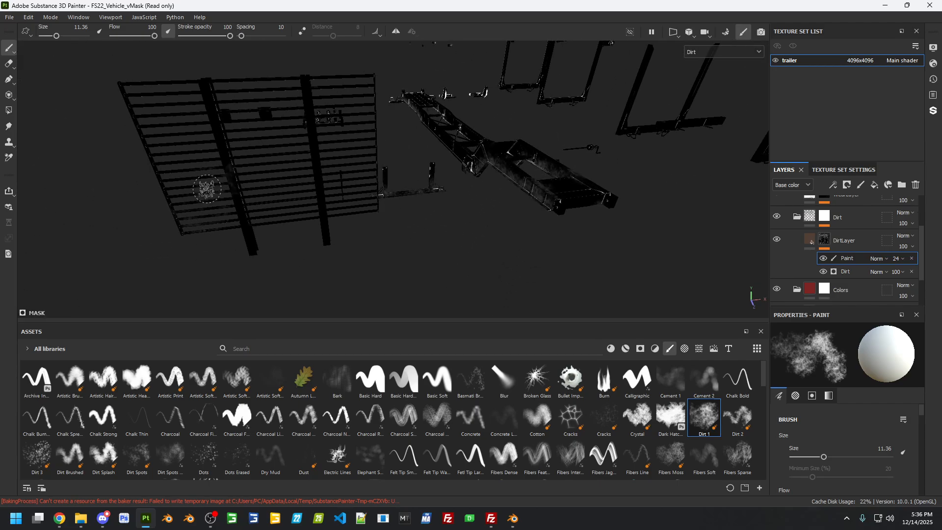
{"action": "left_click_drag", "start_coordinate": [318, 181], "coordinate": [328, 241]}
{"action": "left_click_drag", "start_coordinate": [263, 265], "coordinate": [496, 126], "text": "alt"}
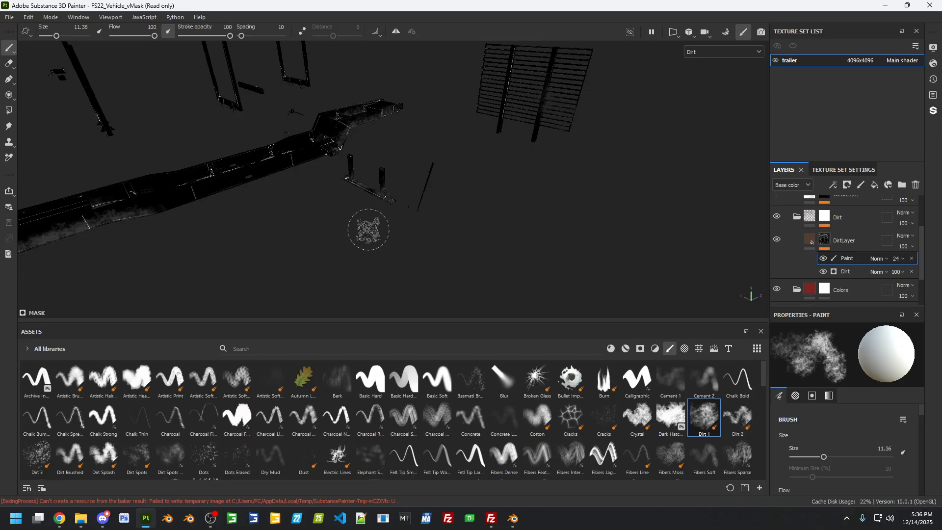
Reduce the brush size to 8.01 and paint dirt on the lower corners of the U-shaped stake bunks
{"action": "mouse_move", "coordinate": [368, 230]}
{"action": "left_mouse_down", "text": "alt"}
{"action": "mouse_move", "coordinate": [488, 168]}
{"action": "mouse_move", "coordinate": [445, 133]}
{"action": "mouse_move", "coordinate": [399, 176]}
{"action": "mouse_move", "coordinate": [410, 279]}
{"action": "mouse_move", "coordinate": [535, 211]}
{"action": "mouse_move", "coordinate": [367, 237]}
{"action": "mouse_move", "coordinate": [410, 229]}
{"action": "left_mouse_up", "text": "alt"}
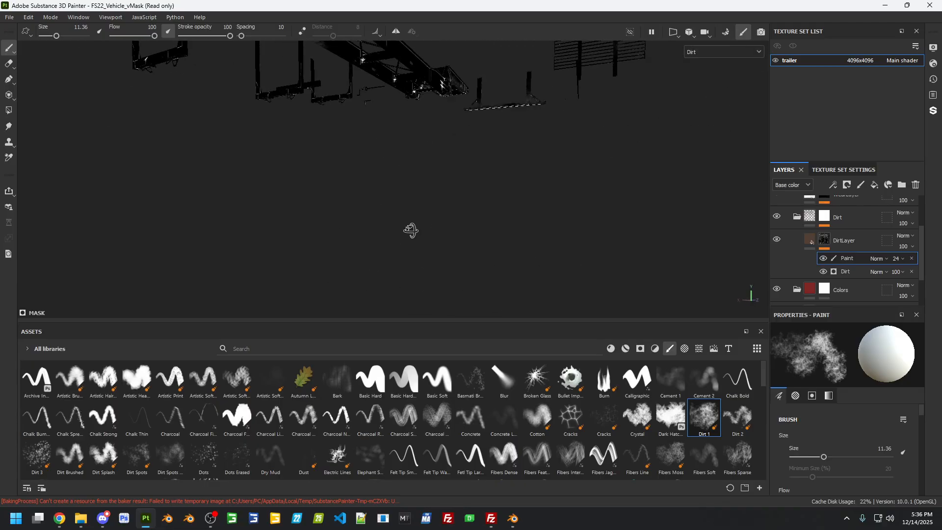
{"action": "middle_click_drag", "start_coordinate": [410, 229], "coordinate": [472, 271], "text": "alt"}
{"action": "left_click_drag", "start_coordinate": [473, 271], "coordinate": [487, 236], "text": "alt"}
{"action": "mouse_move", "coordinate": [498, 202]}
{"action": "middle_mouse_down", "text": "alt"}
{"action": "mouse_move", "coordinate": [491, 256]}
{"action": "mouse_move", "coordinate": [491, 245]}
{"action": "middle_mouse_up", "text": "alt"}
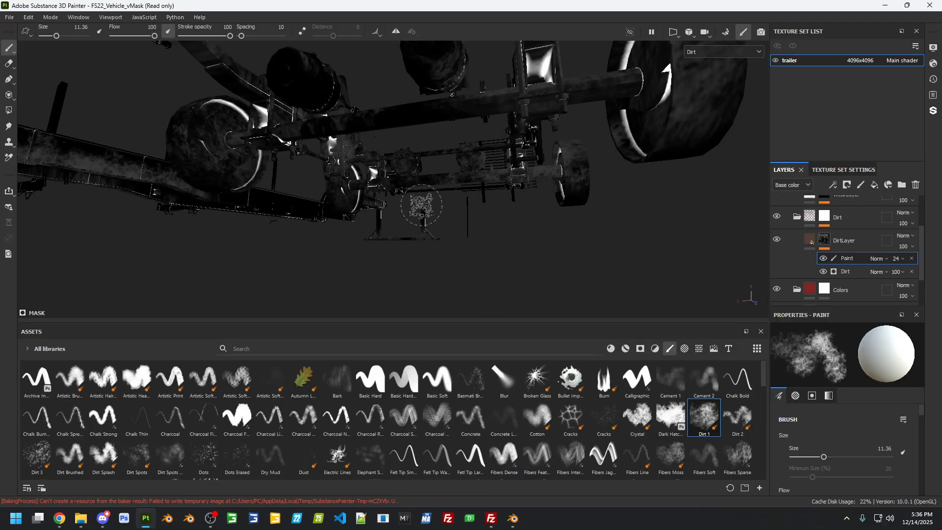
{"action": "mouse_move", "coordinate": [420, 210]}
{"action": "left_mouse_down", "text": "alt"}
{"action": "mouse_move", "coordinate": [602, 224]}
{"action": "mouse_move", "coordinate": [655, 257]}
{"action": "mouse_move", "coordinate": [440, 249]}
{"action": "left_mouse_up", "text": "alt"}
{"action": "scroll", "coordinate": [456, 216], "scroll_direction": "down", "scroll_amount": 3}
{"action": "right_click", "coordinate": [330, 239]}
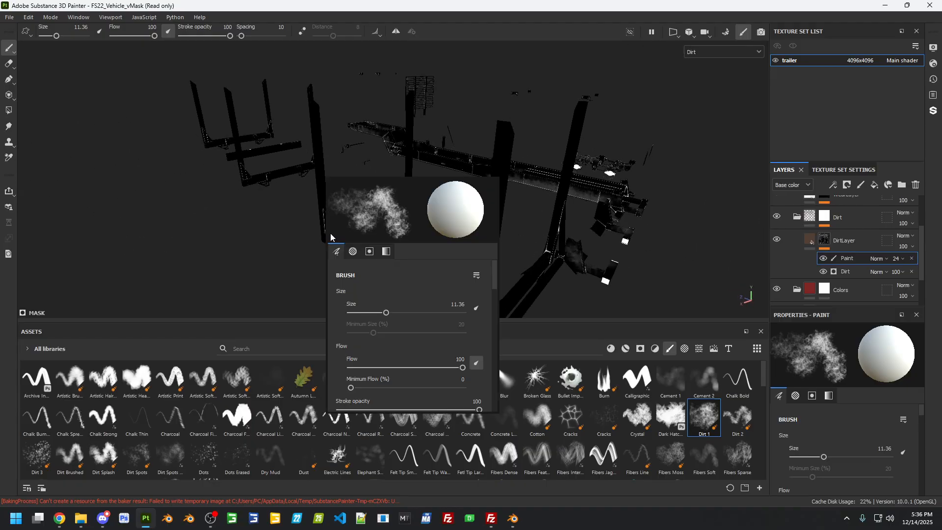
{"action": "right_click", "coordinate": [300, 239]}
{"action": "right_click_drag", "start_coordinate": [268, 240], "coordinate": [267, 240], "text": "alt"}
{"action": "right_click_drag", "start_coordinate": [352, 231], "coordinate": [343, 227], "text": "alt"}
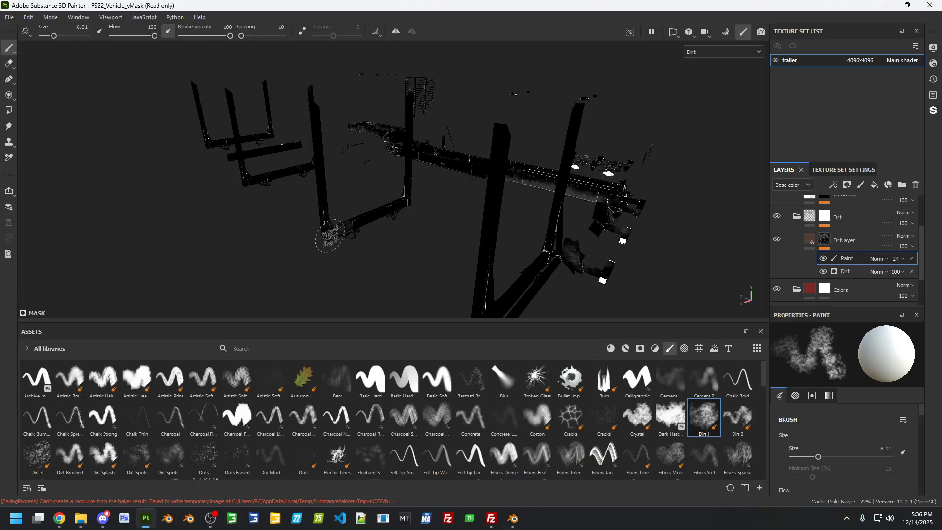
{"action": "left_click_drag", "start_coordinate": [318, 238], "coordinate": [296, 155], "text": "alt"}
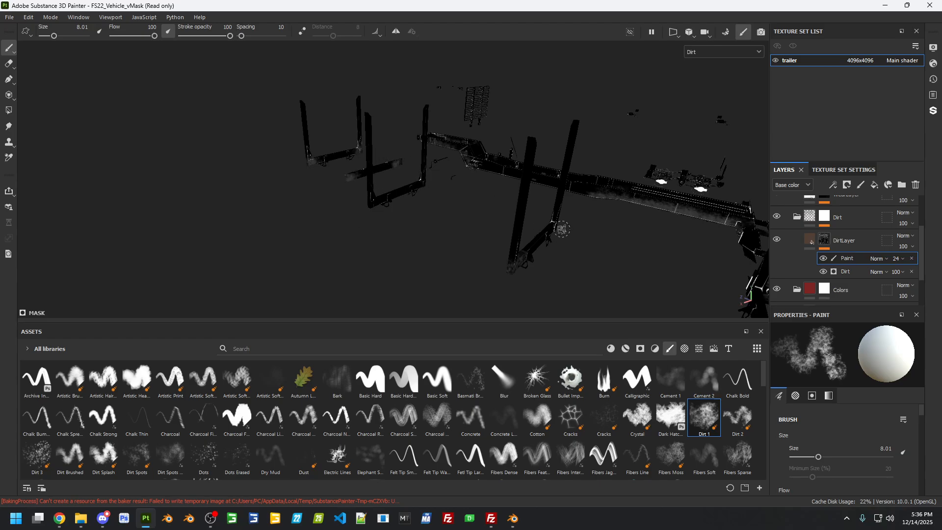
Paint dirt along the outer faces of the stake bunks' crossbars and the separate beam between them
{"action": "left_click_drag", "start_coordinate": [556, 226], "coordinate": [606, 216], "text": "alt"}
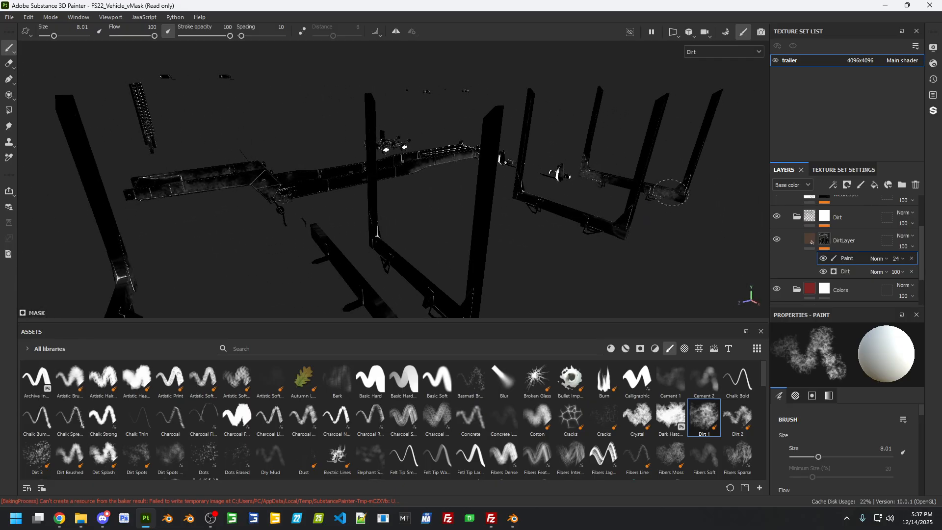
{"action": "left_click_drag", "start_coordinate": [591, 267], "coordinate": [603, 231], "text": "alt"}
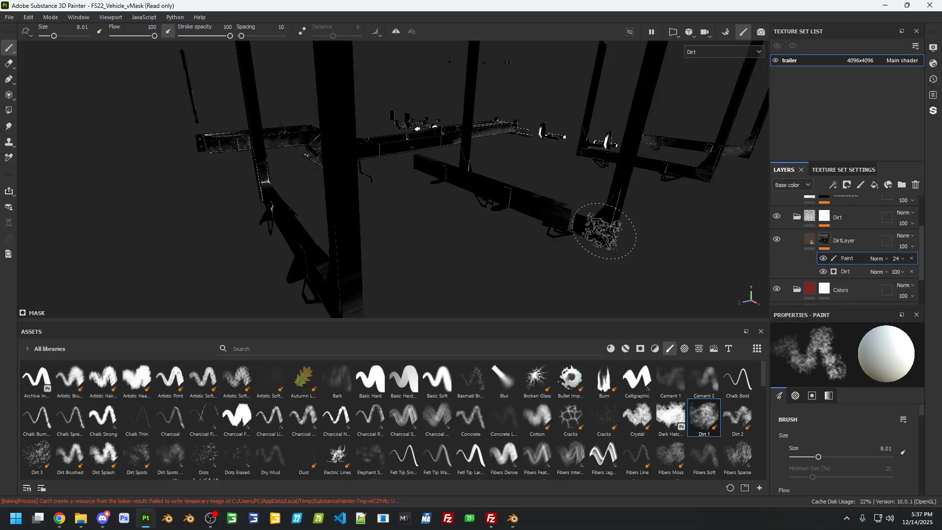
{"action": "left_click_drag", "start_coordinate": [567, 276], "coordinate": [603, 219], "text": "alt"}
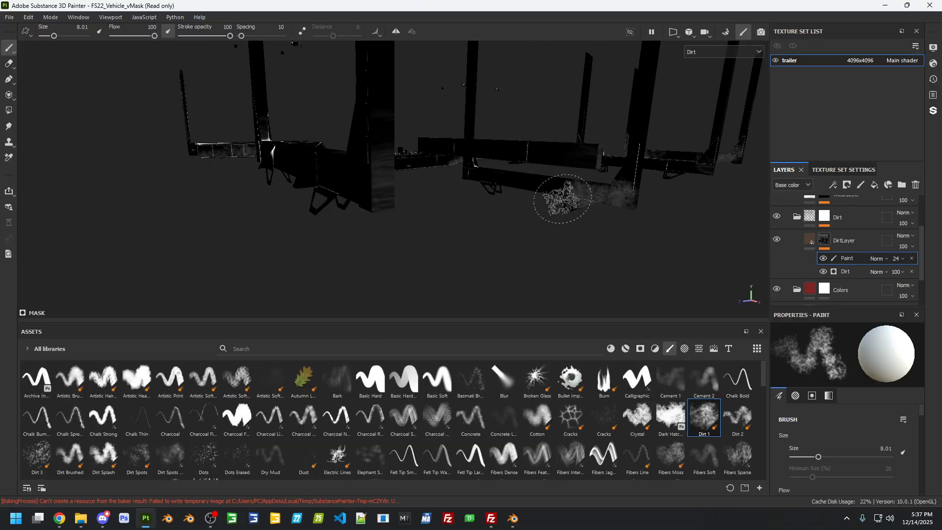
{"action": "mouse_move", "coordinate": [424, 145]}
{"action": "left_mouse_down"}
{"action": "mouse_move", "coordinate": [375, 147]}
{"action": "mouse_move", "coordinate": [374, 211]}
{"action": "mouse_move", "coordinate": [372, 189]}
{"action": "mouse_move", "coordinate": [385, 222]}
{"action": "mouse_move", "coordinate": [665, 223]}
{"action": "mouse_move", "coordinate": [476, 168]}
{"action": "mouse_move", "coordinate": [513, 195]}
{"action": "mouse_move", "coordinate": [509, 235]}
{"action": "mouse_move", "coordinate": [595, 241]}
{"action": "left_mouse_up"}
{"action": "left_click_drag", "start_coordinate": [481, 222], "coordinate": [484, 228]}
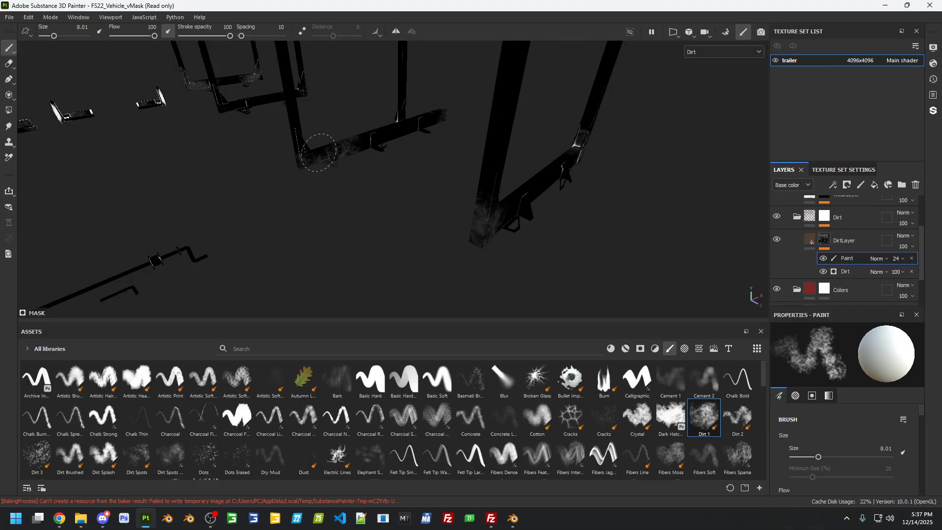
Paint dirt on the remaining lower corners and crossbar ends of the stake bunks from the opposite side
{"action": "mouse_move", "coordinate": [291, 161]}
{"action": "left_mouse_down", "text": "alt"}
{"action": "mouse_move", "coordinate": [406, 231]}
{"action": "mouse_move", "coordinate": [612, 231]}
{"action": "mouse_move", "coordinate": [506, 189]}
{"action": "mouse_move", "coordinate": [377, 216]}
{"action": "mouse_move", "coordinate": [505, 143]}
{"action": "mouse_move", "coordinate": [557, 126]}
{"action": "left_mouse_up", "text": "alt"}
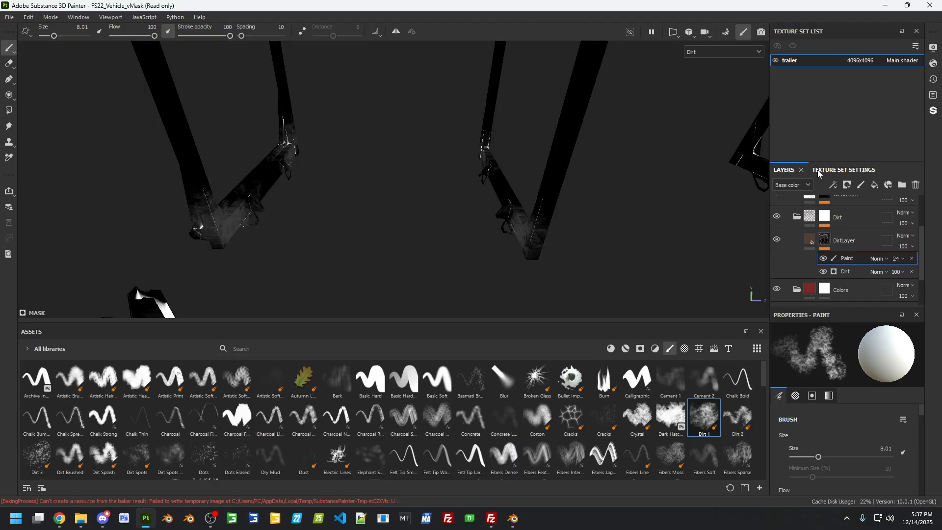
{"action": "left_click_drag", "start_coordinate": [677, 183], "coordinate": [319, 183], "text": "alt"}
{"action": "mouse_move", "coordinate": [654, 170]}
{"action": "middle_mouse_down", "text": "alt"}
{"action": "mouse_move", "coordinate": [631, 181]}
{"action": "mouse_move", "coordinate": [253, 169]}
{"action": "mouse_move", "coordinate": [260, 164]}
{"action": "mouse_move", "coordinate": [195, 155]}
{"action": "middle_mouse_up", "text": "alt"}
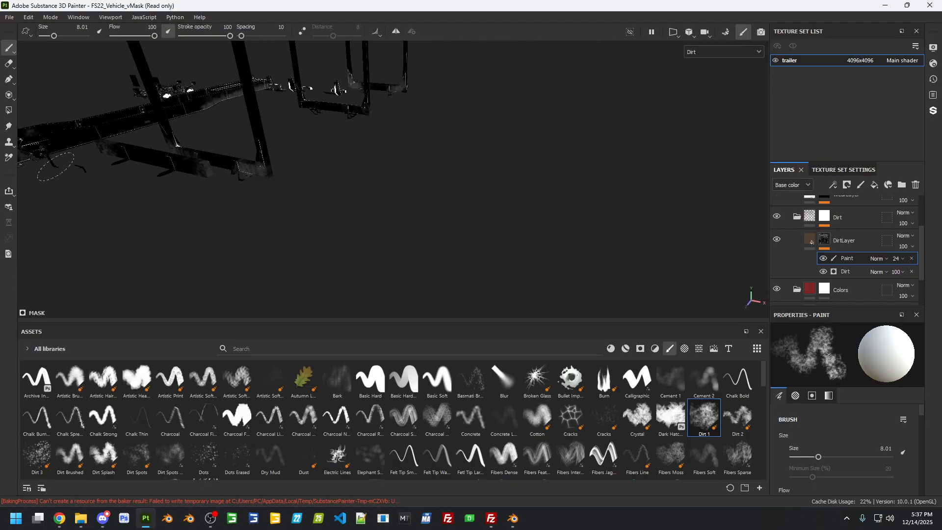
{"action": "left_click_drag", "start_coordinate": [461, 158], "coordinate": [340, 141], "text": "alt"}
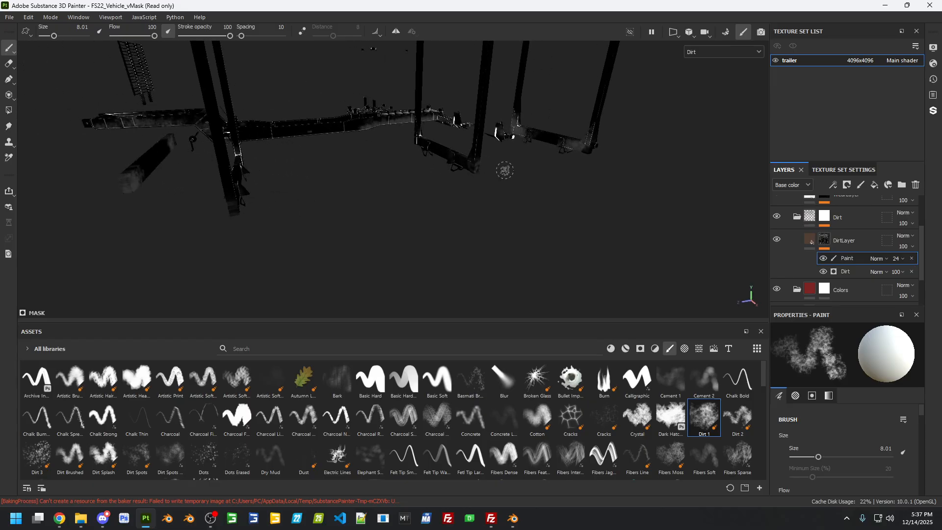
{"action": "middle_click_drag", "start_coordinate": [505, 169], "coordinate": [239, 169], "text": "alt"}
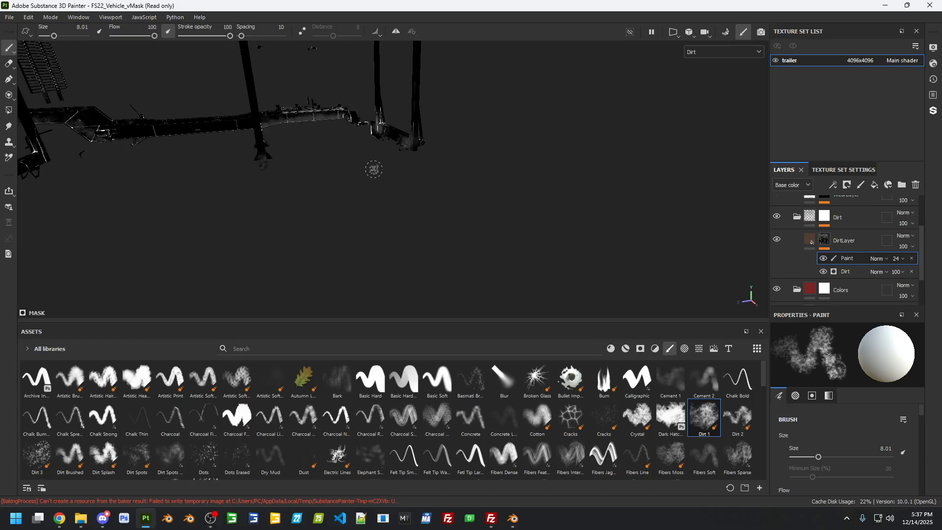
Restore the default parameters of the Metal Edge Wear generator on the WearLayer mask
{"action": "scroll", "coordinate": [828, 231], "scroll_direction": "up", "scroll_amount": 2}
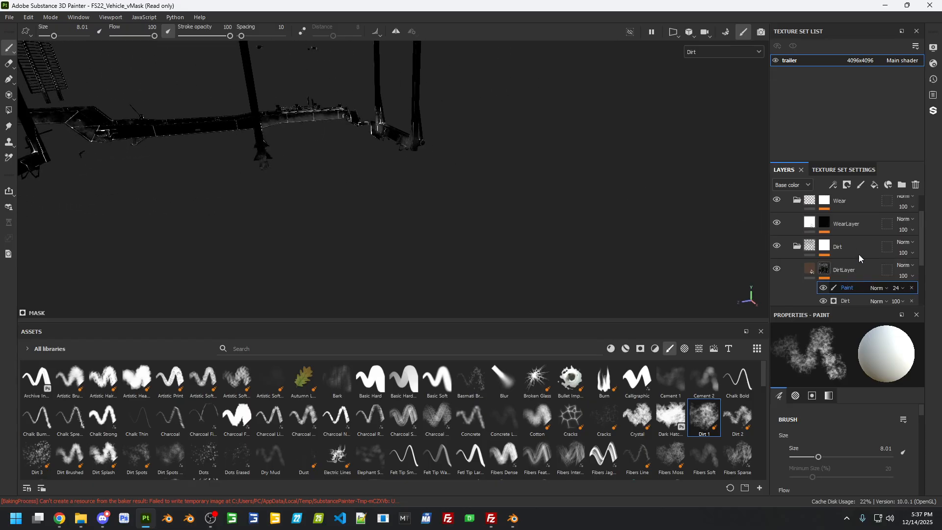
{"action": "left_click", "coordinate": [824, 223]}
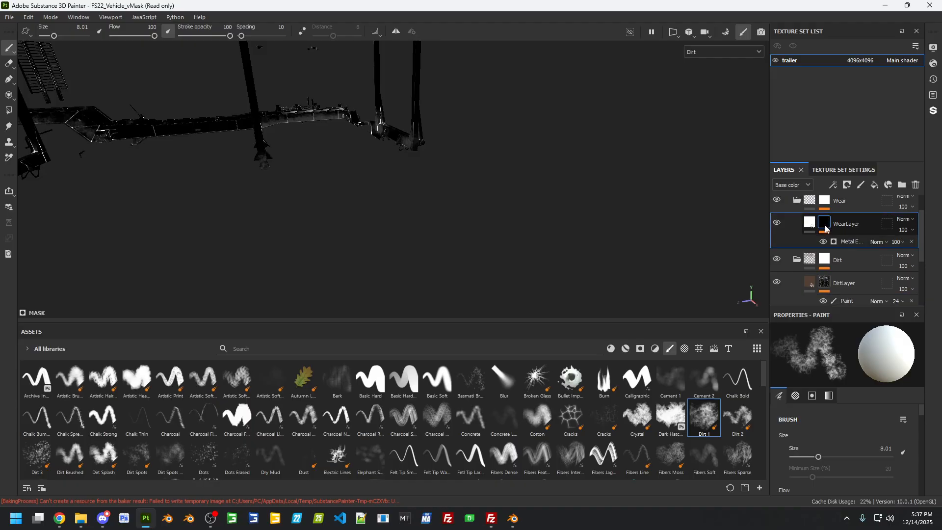
{"action": "left_click", "coordinate": [854, 241]}
{"action": "scroll", "coordinate": [863, 393], "scroll_direction": "down", "scroll_amount": 10}
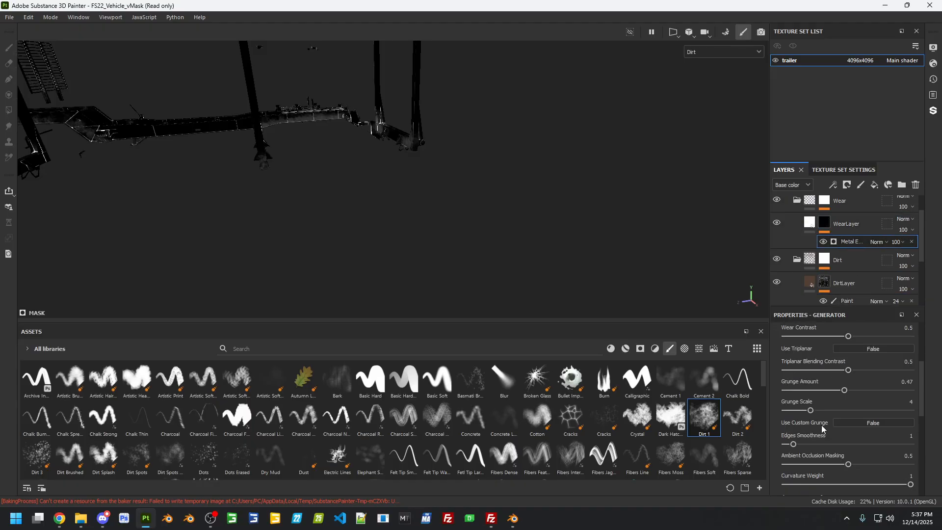
{"action": "left_click", "coordinate": [885, 423]}
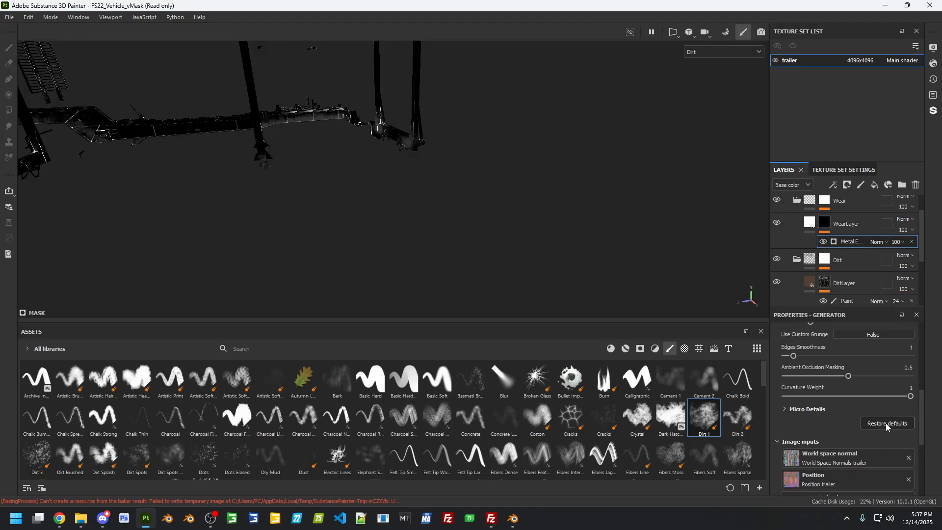
Display only the Wear channel in the viewport and inspect the edge wear across the whole trailer
{"action": "left_click", "coordinate": [719, 51]}
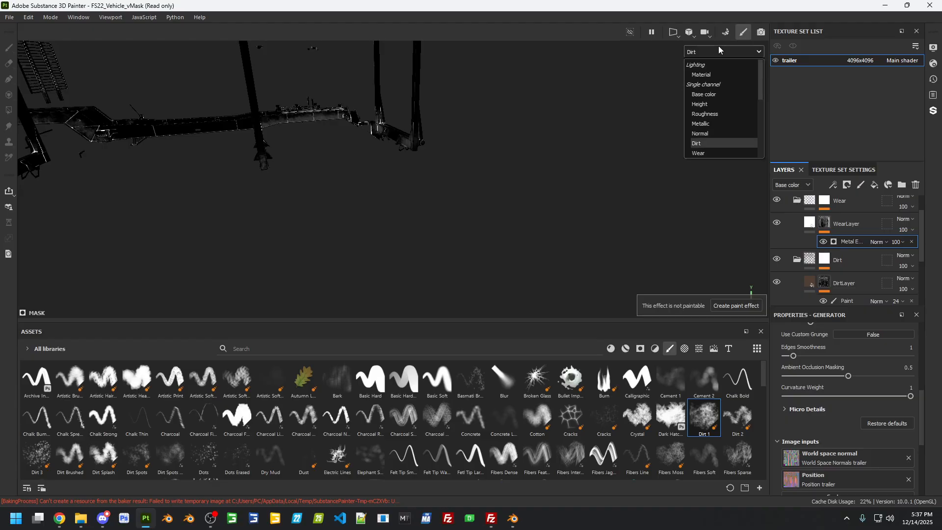
{"action": "left_click", "coordinate": [706, 154]}
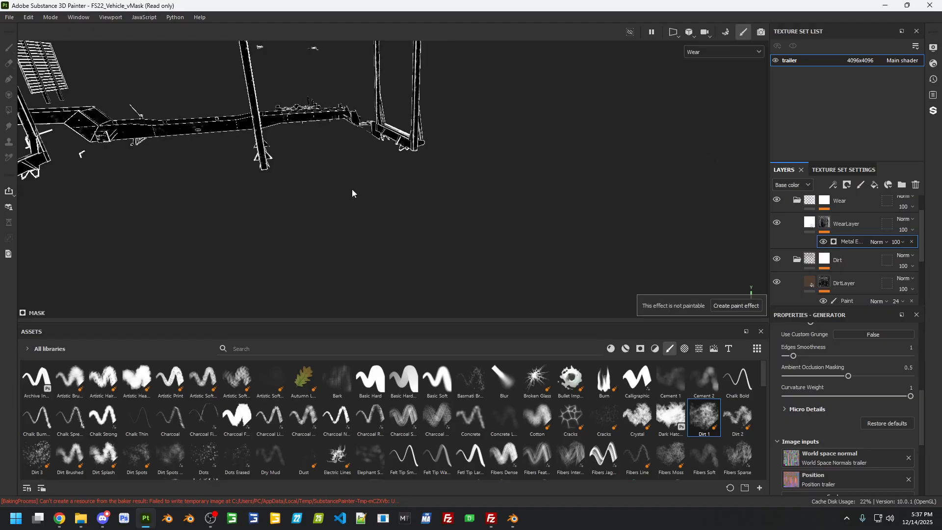
{"action": "middle_click_drag", "start_coordinate": [352, 190], "coordinate": [596, 226], "text": "alt"}
{"action": "scroll", "coordinate": [415, 215], "scroll_direction": "down", "scroll_amount": 5}
{"action": "middle_click_drag", "start_coordinate": [294, 214], "coordinate": [338, 226], "text": "alt"}
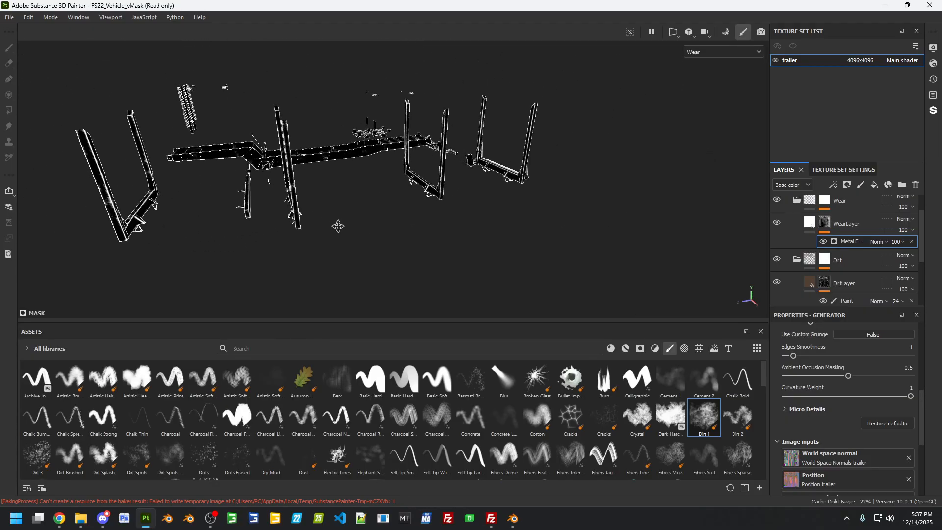
{"action": "left_click_drag", "start_coordinate": [338, 226], "coordinate": [532, 247], "text": "ctrl+alt"}
{"action": "left_click_drag", "start_coordinate": [402, 240], "coordinate": [474, 229], "text": "alt"}
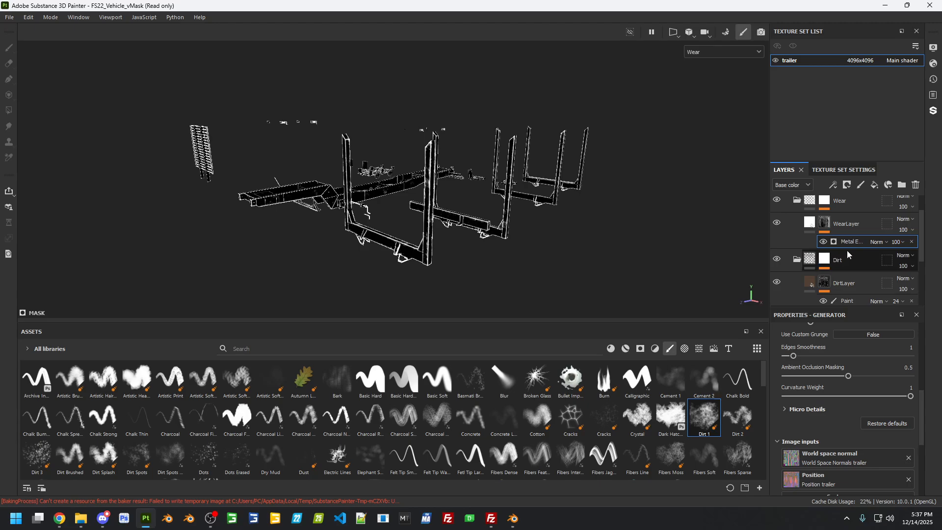
Set the generator's Wear Level to 0.16 and add a paint effect to the WearLayer mask
{"action": "scroll", "coordinate": [820, 421], "scroll_direction": "up", "scroll_amount": 5}
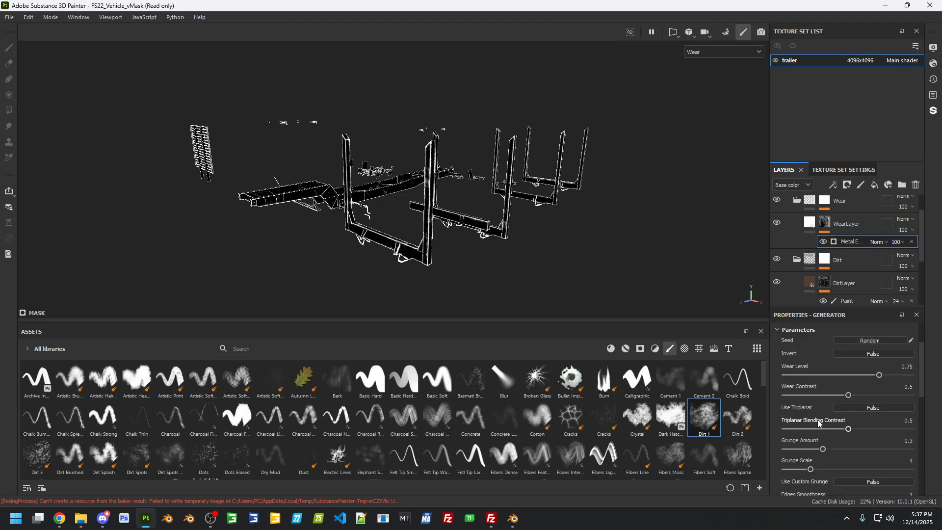
{"action": "left_click_drag", "start_coordinate": [854, 433], "coordinate": [803, 433]}
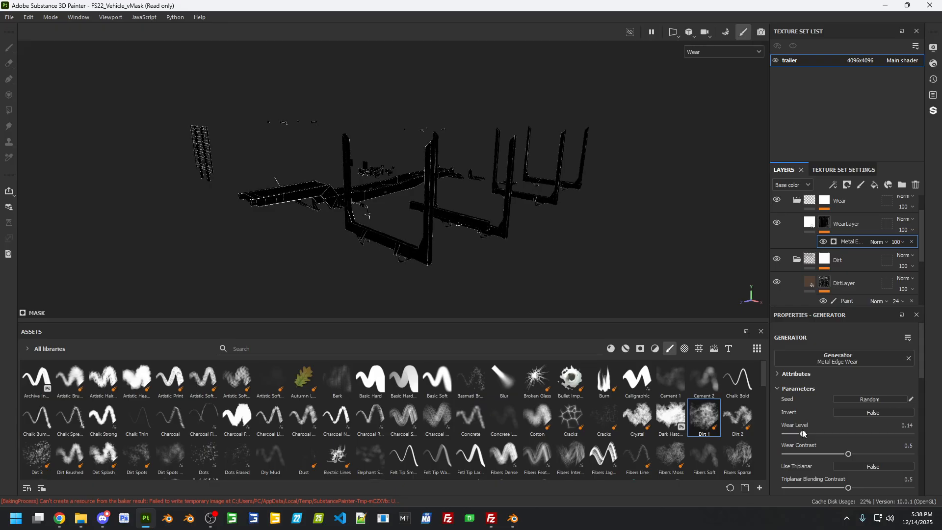
{"action": "left_click", "coordinate": [833, 184]}
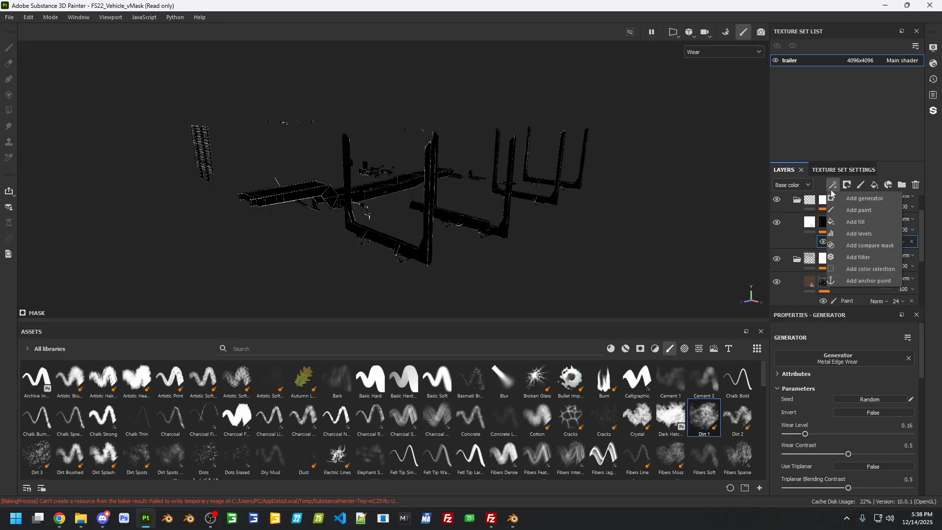
{"action": "left_click", "coordinate": [842, 217]}
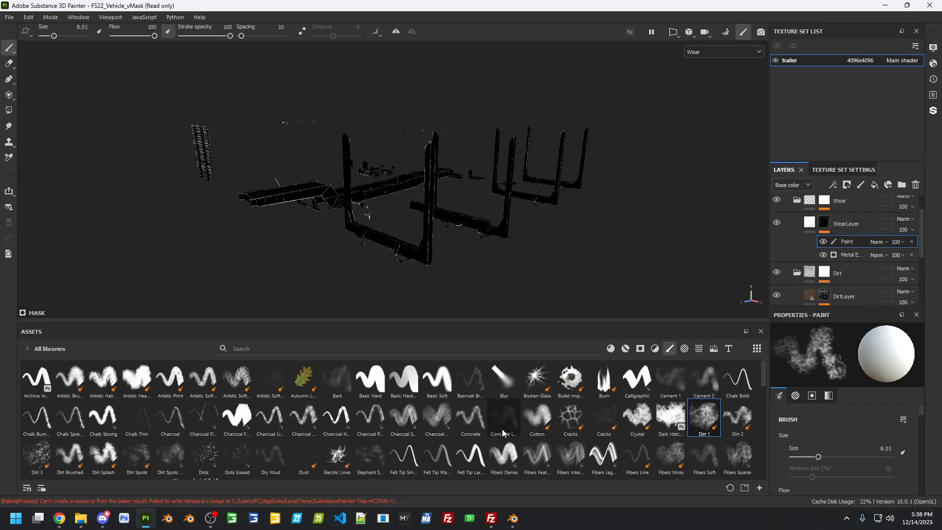
Paint a straight line of wear along the front bunk's crossbar with the Scratches 5 brush at size 1.59
{"action": "scroll", "coordinate": [316, 434], "scroll_direction": "down", "scroll_amount": 5}
{"action": "scroll", "coordinate": [316, 434], "scroll_direction": "down", "scroll_amount": 2}
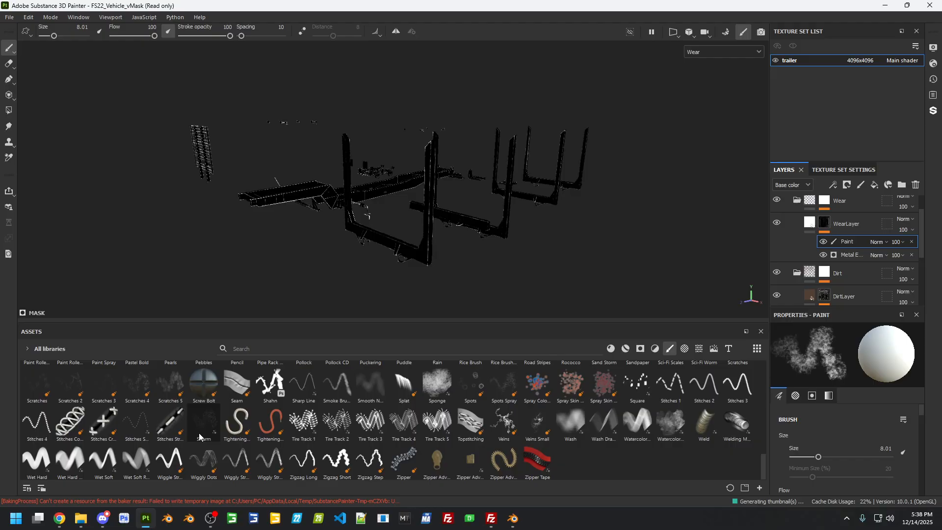
{"action": "left_click", "coordinate": [166, 392]}
{"action": "scroll", "coordinate": [346, 283], "scroll_direction": "up", "scroll_amount": 5}
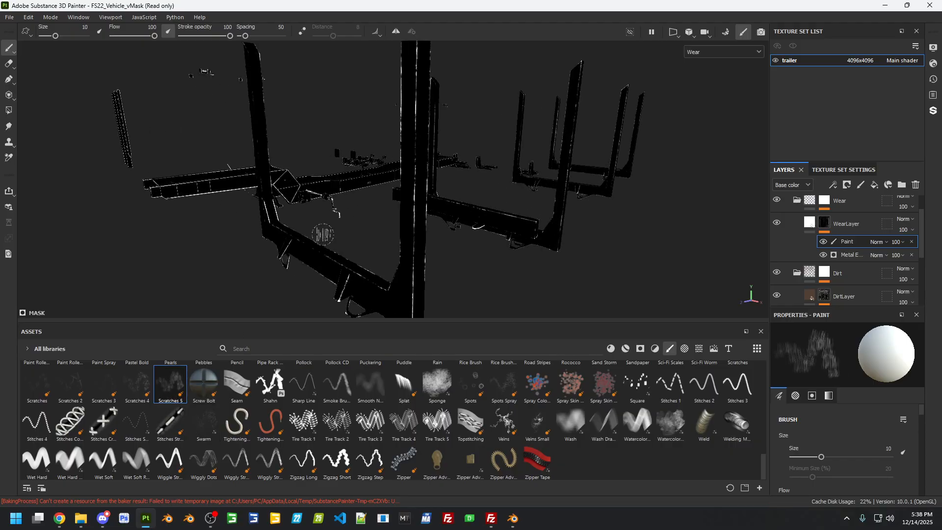
{"action": "mouse_move", "coordinate": [322, 233]}
{"action": "left_mouse_down", "text": "alt"}
{"action": "mouse_move", "coordinate": [416, 271]}
{"action": "mouse_move", "coordinate": [406, 252]}
{"action": "mouse_move", "coordinate": [416, 242]}
{"action": "left_mouse_up", "text": "alt"}
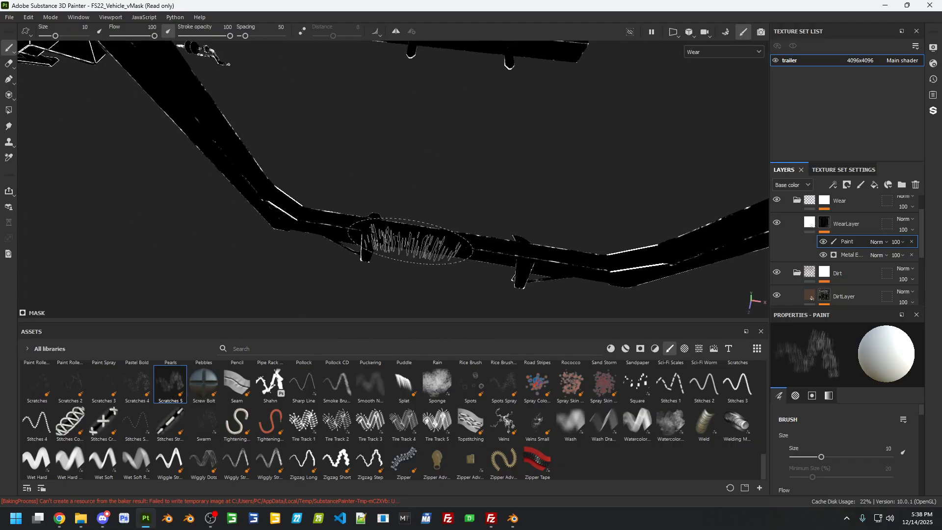
{"action": "right_click_drag", "start_coordinate": [329, 209], "coordinate": [312, 216], "text": "ctrl"}
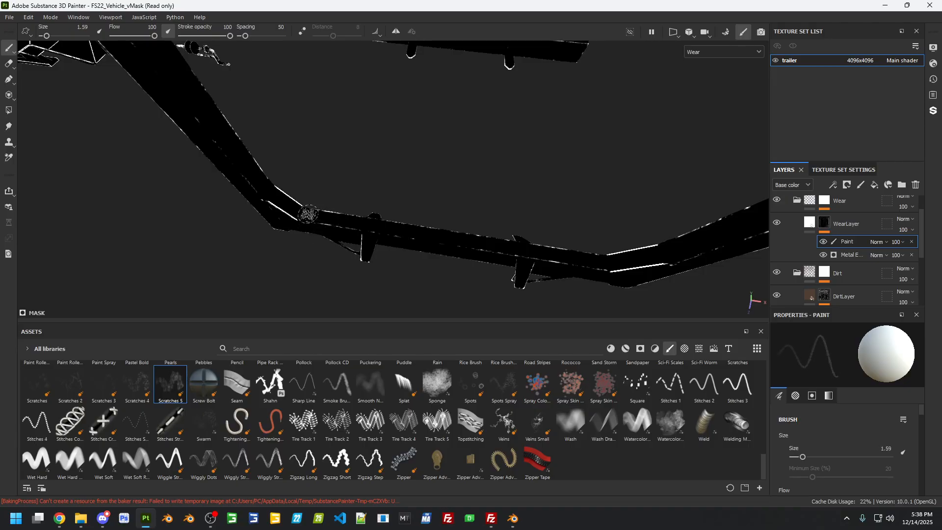
{"action": "left_click", "coordinate": [615, 264], "text": "shift"}
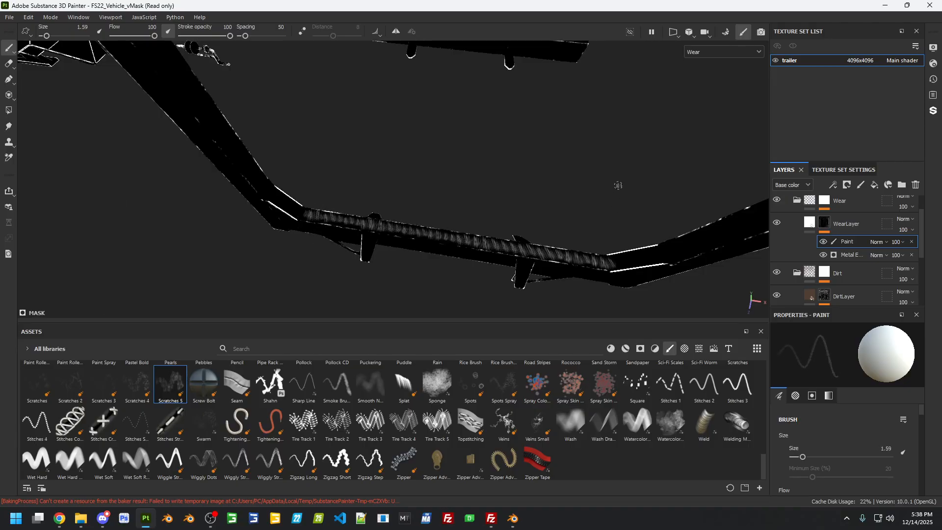
Paint straight lines of wear along the top of the separate straight crossbeam and the second bunk's crossbar
{"action": "middle_click_drag", "start_coordinate": [619, 122], "coordinate": [570, 338], "text": "alt"}
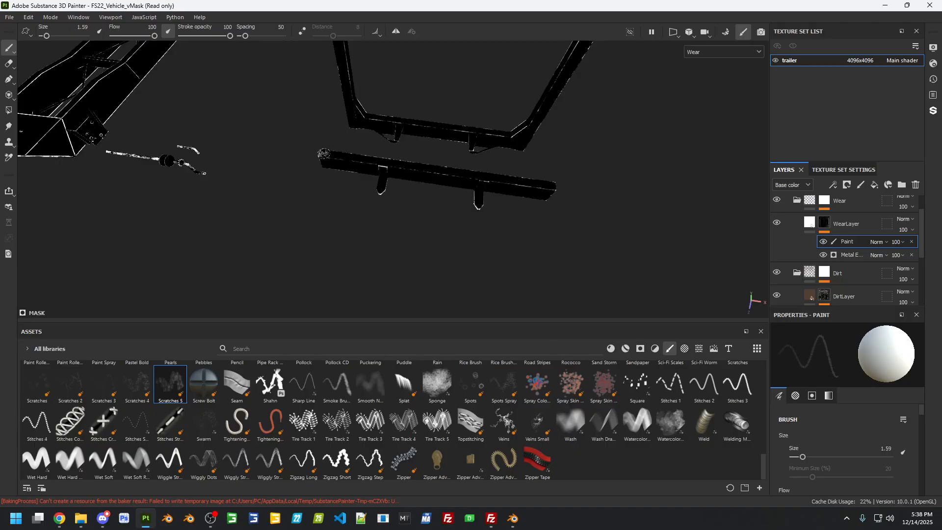
{"action": "key", "text": "shift"}
{"action": "left_click", "coordinate": [552, 186], "text": "shift"}
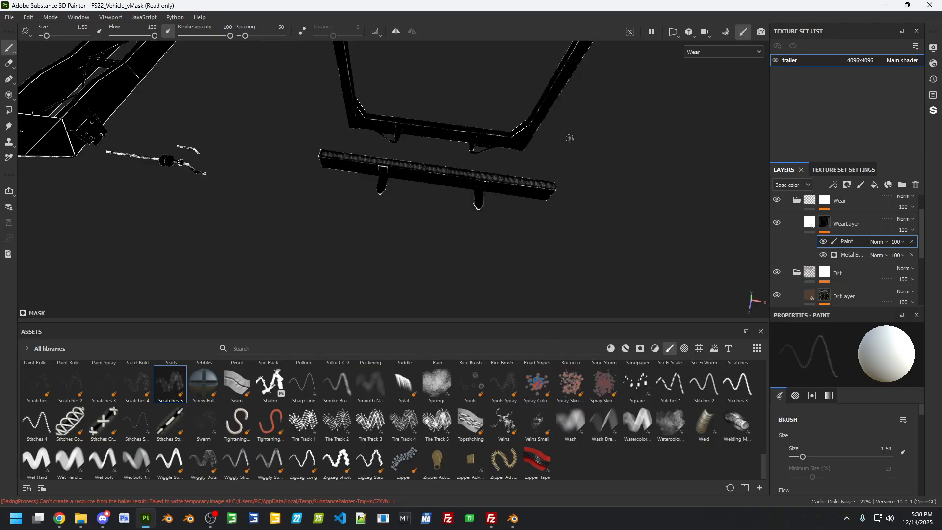
{"action": "left_click_drag", "start_coordinate": [569, 138], "coordinate": [493, 328], "text": "alt"}
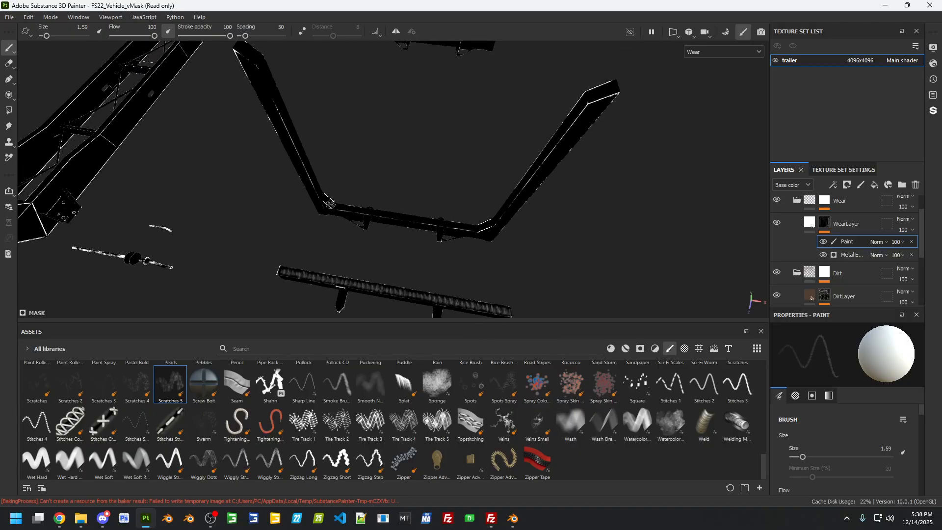
{"action": "left_click", "coordinate": [477, 228], "text": "shift"}
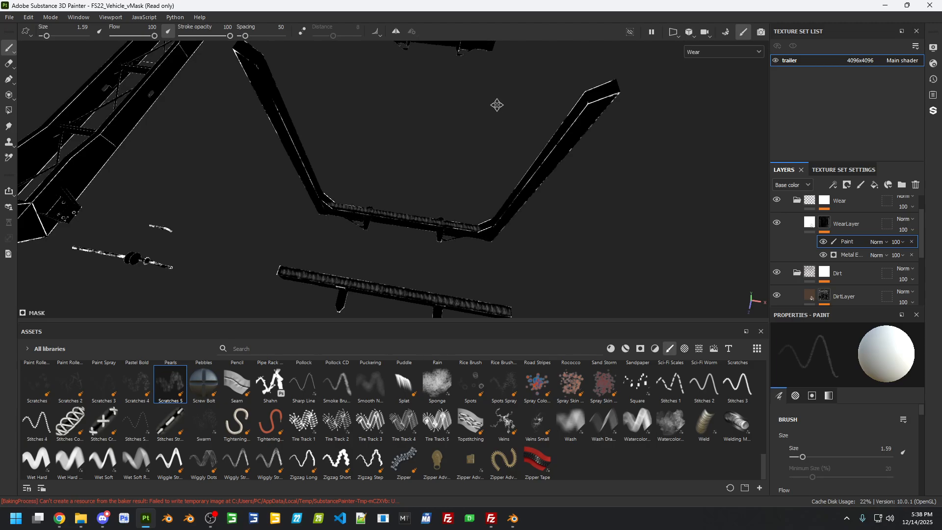
Paint straight lines of wear along the last two bunks' crossbars, with a second parallel line on the final one
{"action": "middle_click_drag", "start_coordinate": [497, 105], "coordinate": [456, 210], "text": "alt"}
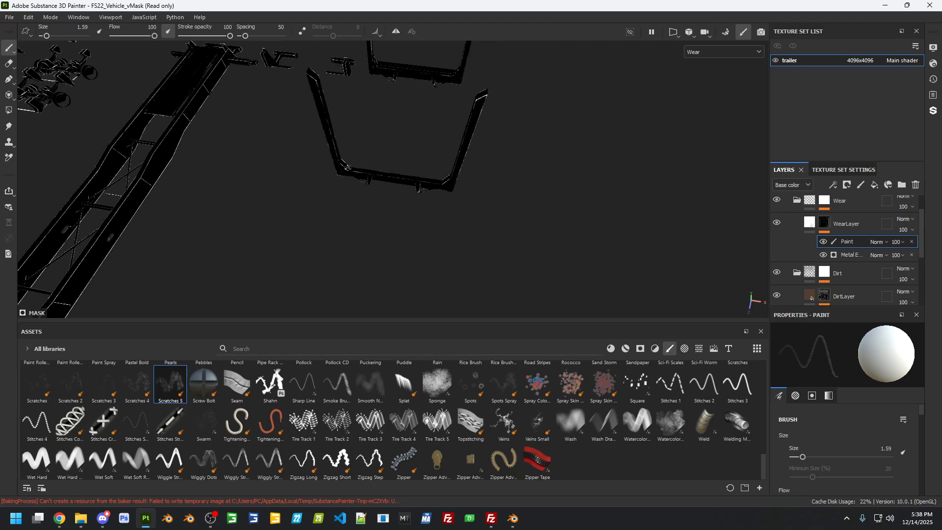
{"action": "key", "text": "shift"}
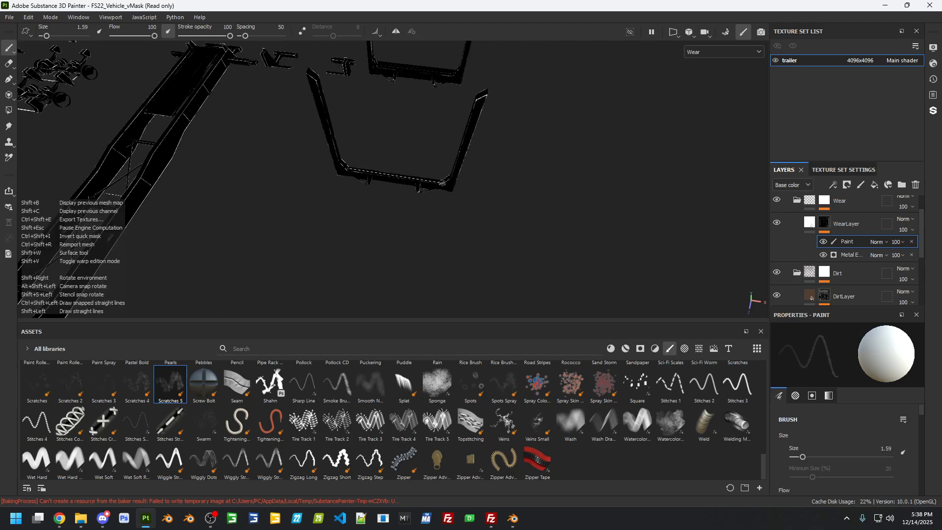
{"action": "left_click", "coordinate": [442, 182], "text": "shift"}
{"action": "mouse_move", "coordinate": [471, 96]}
{"action": "middle_mouse_down", "text": "alt"}
{"action": "mouse_move", "coordinate": [339, 286]}
{"action": "mouse_move", "coordinate": [304, 309]}
{"action": "middle_mouse_up", "text": "alt"}
{"action": "mouse_move", "coordinate": [380, 138]}
{"action": "middle_mouse_down", "text": "alt"}
{"action": "mouse_move", "coordinate": [490, 273]}
{"action": "mouse_move", "coordinate": [387, 160]}
{"action": "mouse_move", "coordinate": [377, 186]}
{"action": "middle_mouse_up", "text": "alt"}
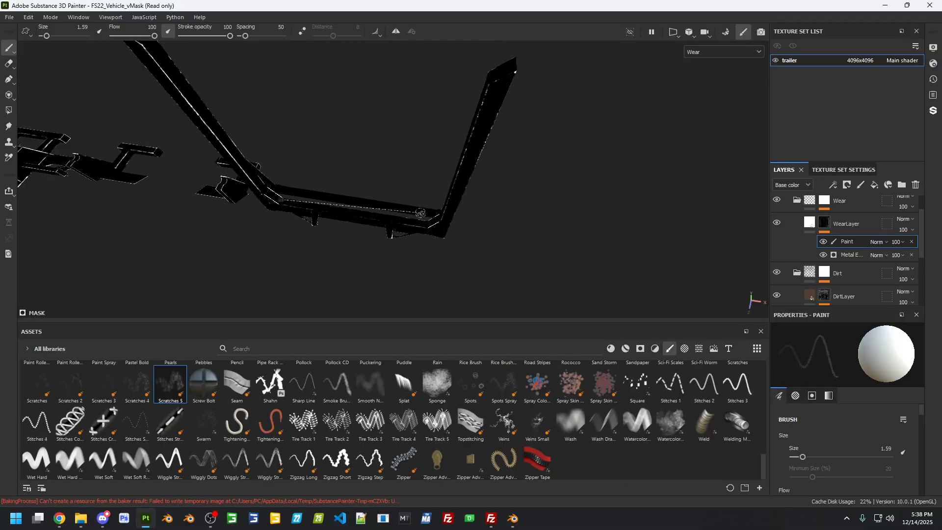
{"action": "left_click_drag", "start_coordinate": [421, 213], "coordinate": [406, 200], "text": "alt"}
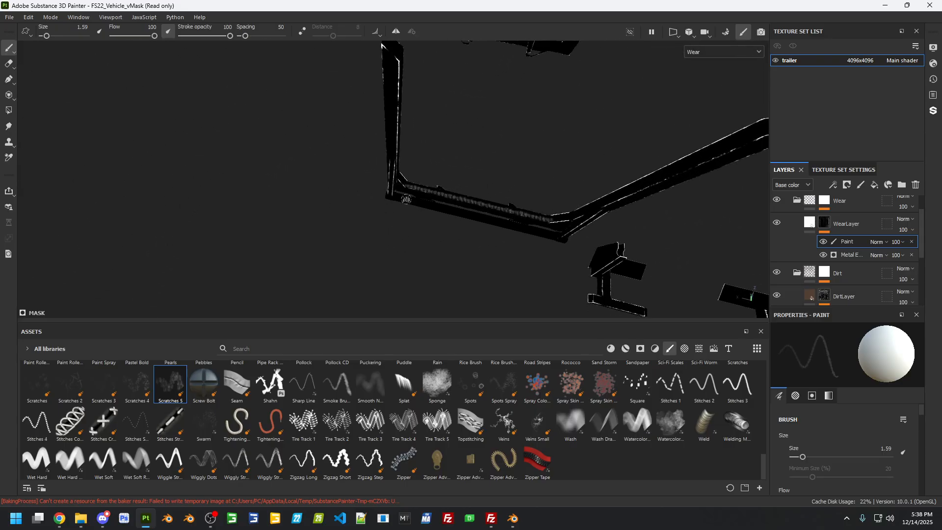
{"action": "key", "text": "shift"}
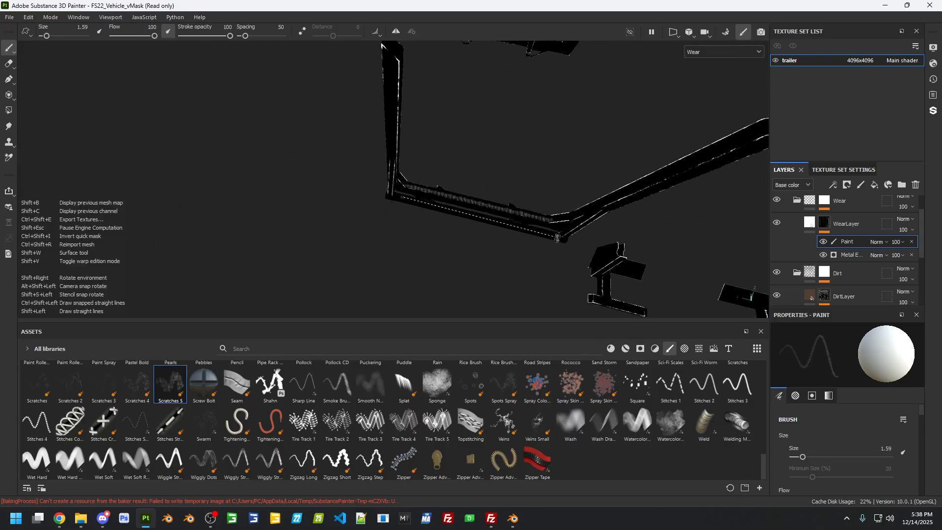
{"action": "left_click", "coordinate": [558, 235], "text": "shift"}
Paint straight lines of wear down the inner faces of the first two bunks' stakes on one side of the trailer
{"action": "left_click_drag", "start_coordinate": [464, 246], "coordinate": [437, 177], "text": "alt"}
{"action": "scroll", "coordinate": [509, 194], "scroll_direction": "up", "scroll_amount": 3}
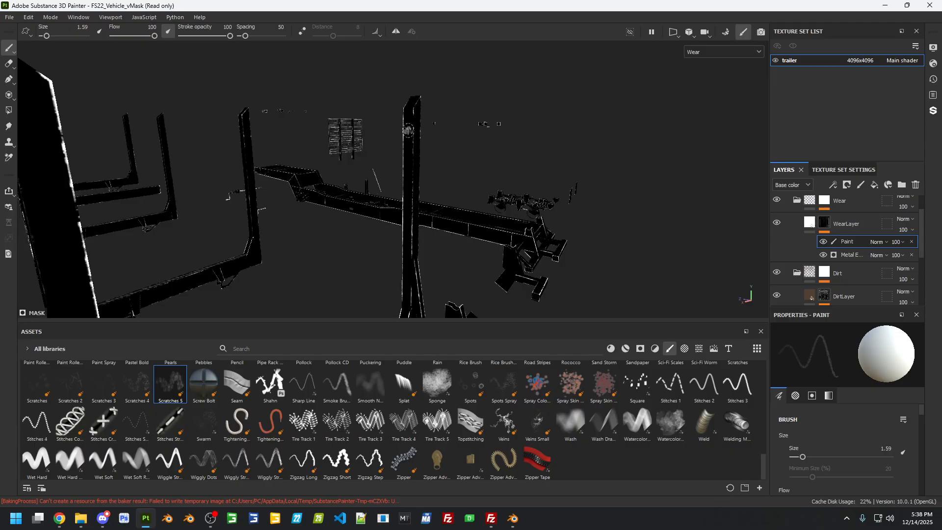
{"action": "left_click_drag", "start_coordinate": [410, 313], "coordinate": [460, 125], "text": "alt"}
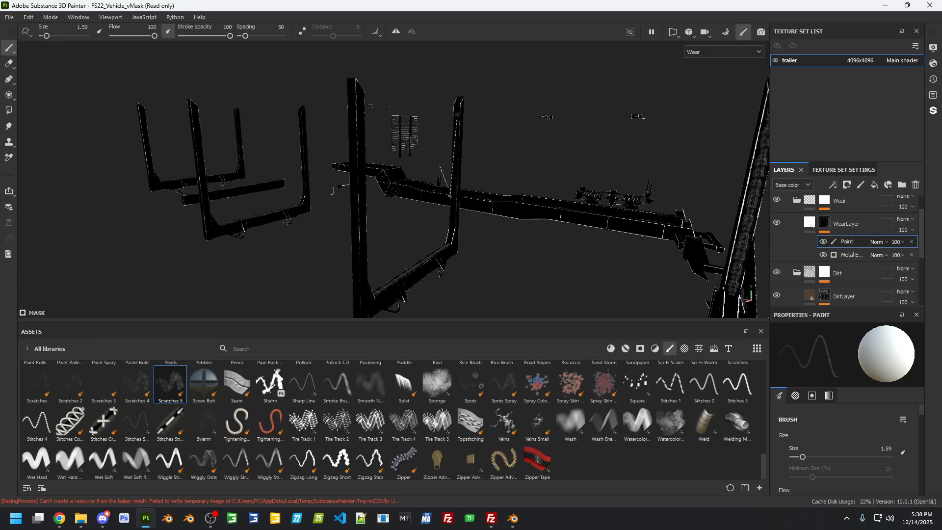
{"action": "key", "text": "shift"}
{"action": "key", "text": "t"}
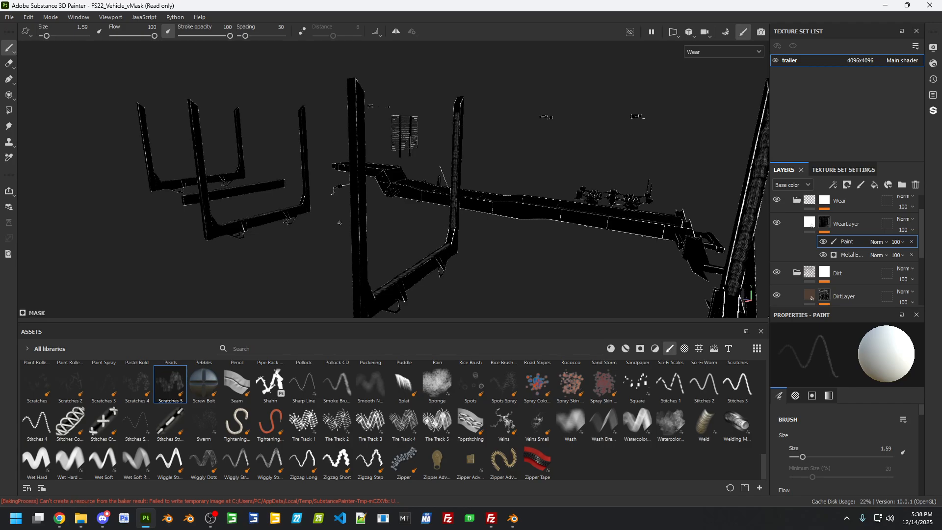
Paint straight lines of wear down the inner stake faces of the remaining two bunks on the same side
{"action": "middle_click_drag", "start_coordinate": [425, 240], "coordinate": [489, 250], "text": "alt"}
{"action": "scroll", "coordinate": [489, 225], "scroll_direction": "up", "scroll_amount": 2}
{"action": "middle_click_drag", "start_coordinate": [452, 223], "coordinate": [497, 227], "text": "alt"}
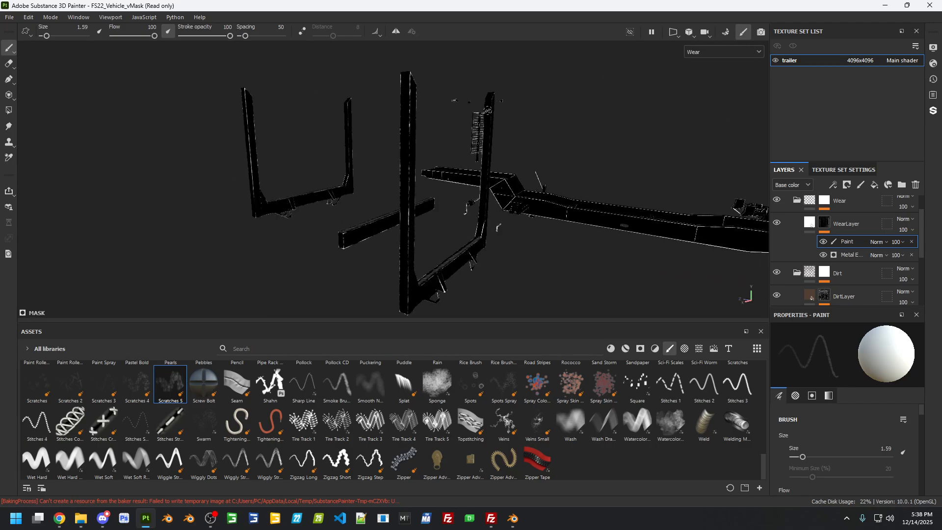
{"action": "key", "text": "shift"}
{"action": "left_click", "coordinate": [481, 224], "text": "shift"}
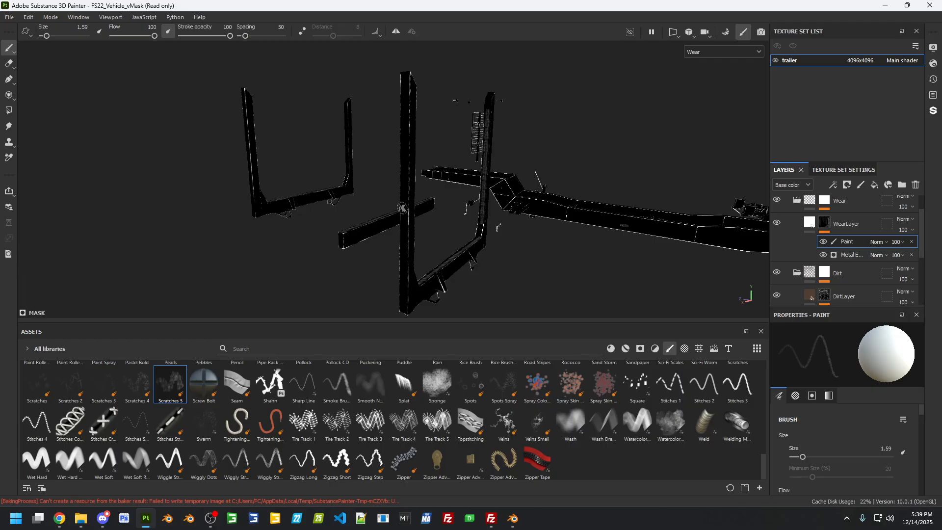
{"action": "middle_click_drag", "start_coordinate": [402, 209], "coordinate": [464, 229], "text": "alt"}
{"action": "scroll", "coordinate": [464, 229], "scroll_direction": "up", "scroll_amount": 3}
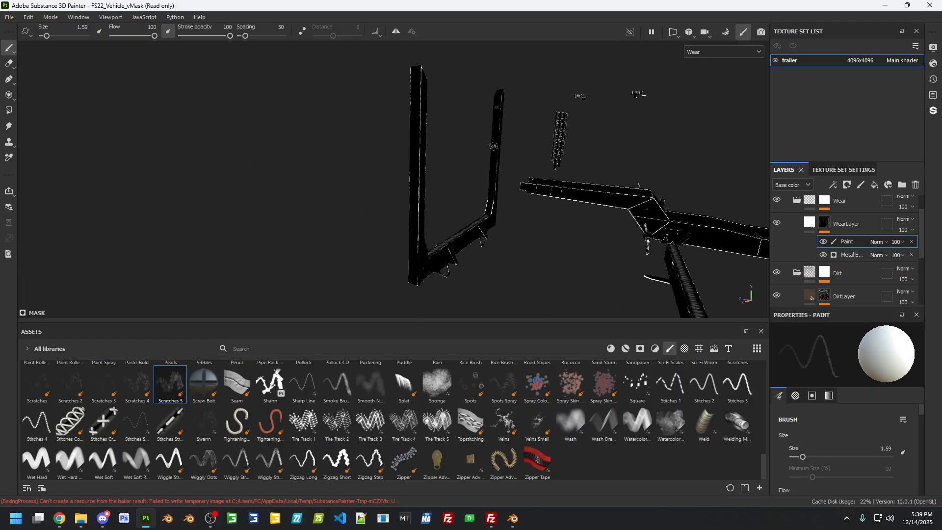
{"action": "key", "text": "shift"}
Paint a straight line of wear down the inner face of the first bunk's stake on the opposite side
{"action": "left_click_drag", "start_coordinate": [490, 202], "coordinate": [450, 222], "text": "alt"}
{"action": "scroll", "coordinate": [450, 222], "scroll_direction": "up", "scroll_amount": 4}
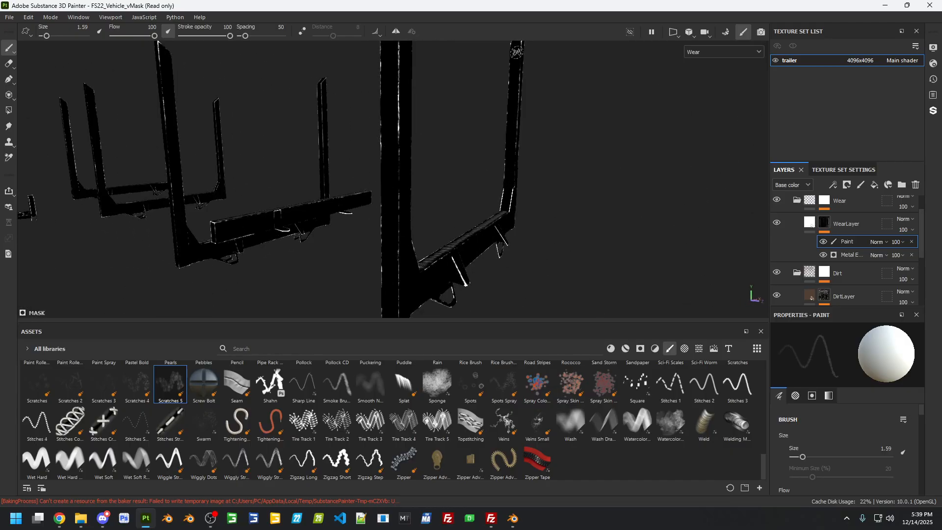
{"action": "left_click", "coordinate": [516, 52]}
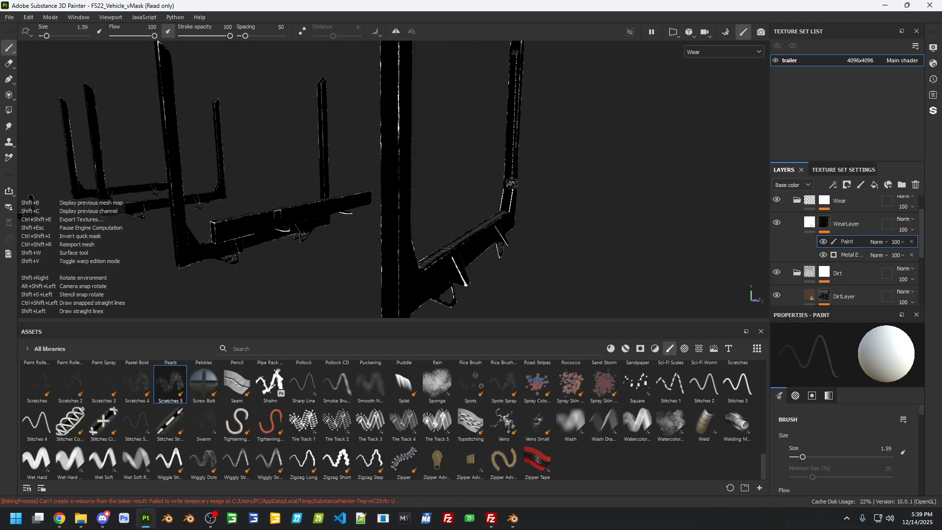
{"action": "left_click", "coordinate": [509, 183], "text": "shift"}
{"action": "mouse_move", "coordinate": [308, 192]}
{"action": "middle_mouse_down", "text": "alt"}
{"action": "mouse_move", "coordinate": [357, 206]}
{"action": "mouse_move", "coordinate": [488, 206]}
{"action": "middle_mouse_up", "text": "alt"}
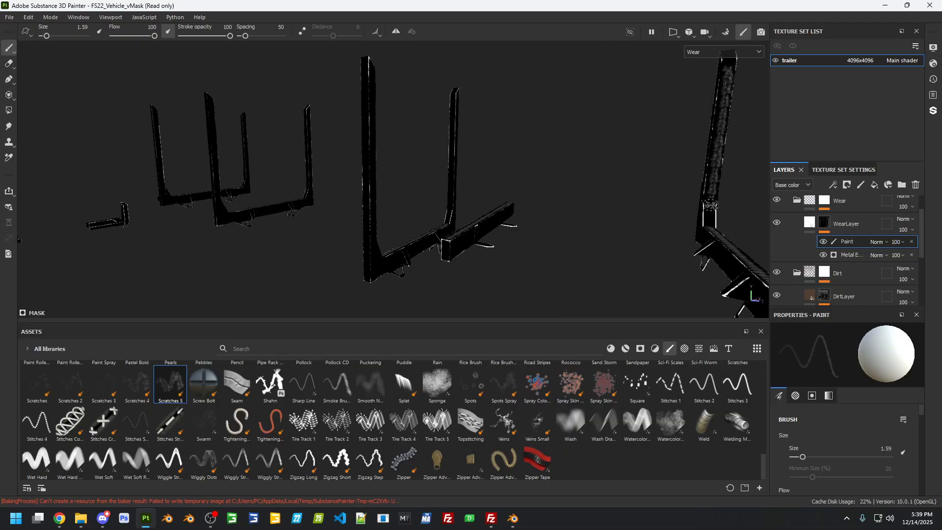
{"action": "left_click", "coordinate": [709, 205]}
{"action": "left_click", "coordinate": [708, 217]}
Paint straight lines of wear down the inner faces of the next two bunks' stakes on the opposite side
{"action": "middle_click_drag", "start_coordinate": [449, 198], "coordinate": [525, 214], "text": "alt"}
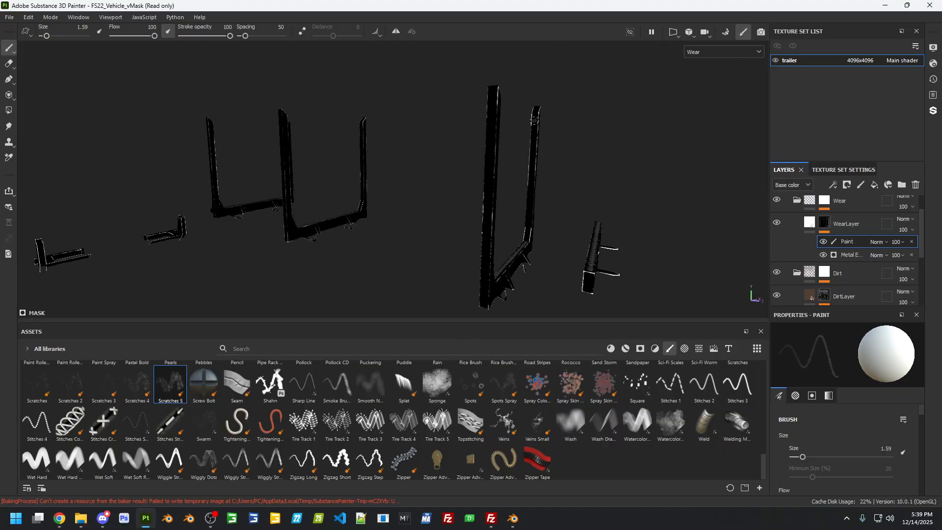
{"action": "left_click", "coordinate": [534, 121]}
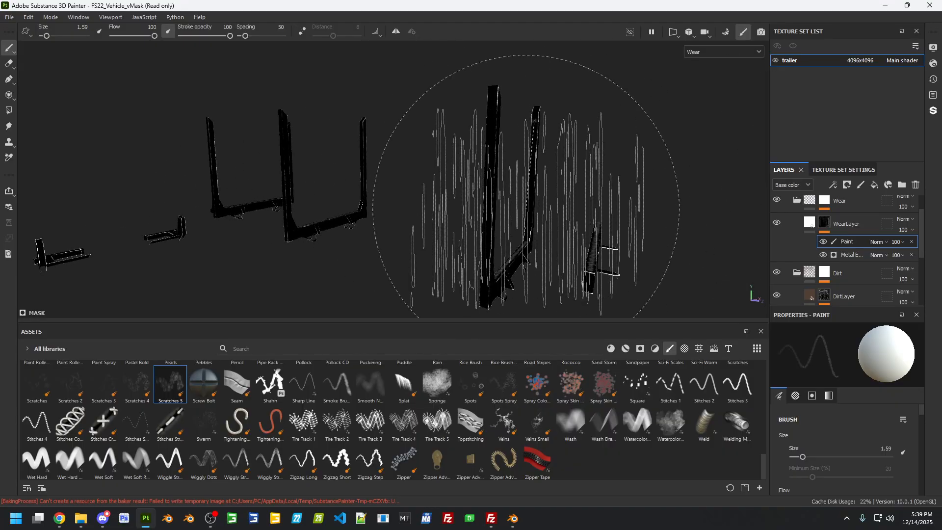
{"action": "left_click", "coordinate": [528, 224], "text": "shift"}
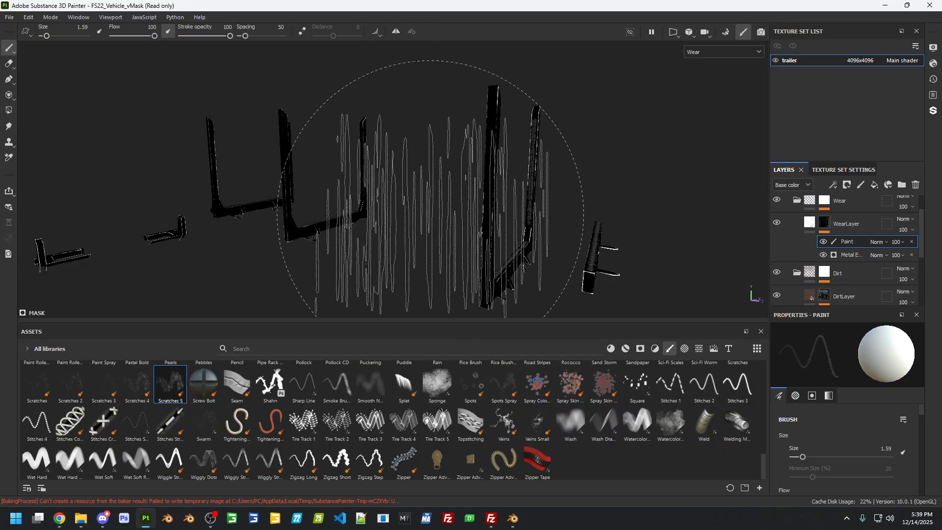
{"action": "middle_click_drag", "start_coordinate": [415, 210], "coordinate": [606, 229], "text": "alt"}
{"action": "scroll", "coordinate": [606, 229], "scroll_direction": "up", "scroll_amount": 3}
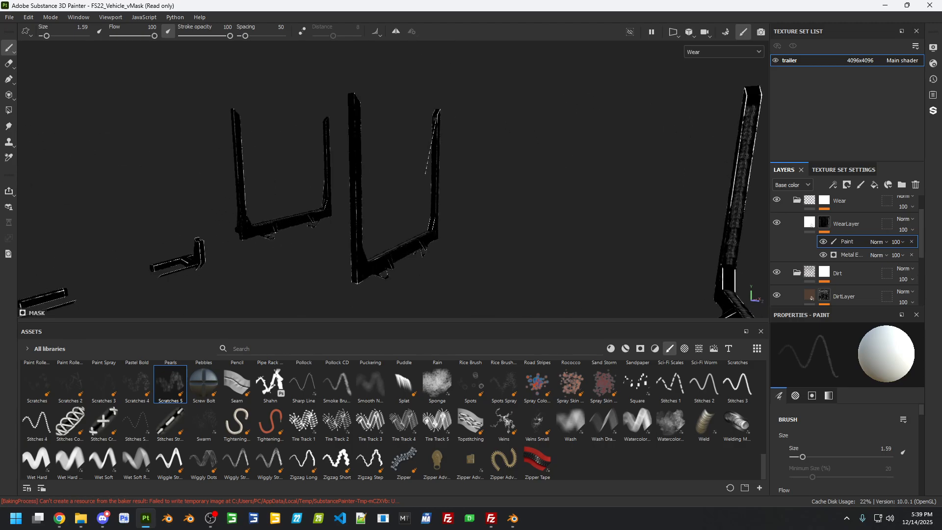
{"action": "left_click", "coordinate": [431, 214], "text": "shift"}
Paint a straight line of wear down the inner face of the last bunk's stake on the opposite side
{"action": "left_click_drag", "start_coordinate": [354, 194], "coordinate": [572, 235], "text": "alt"}
{"action": "scroll", "coordinate": [573, 235], "scroll_direction": "up", "scroll_amount": 3}
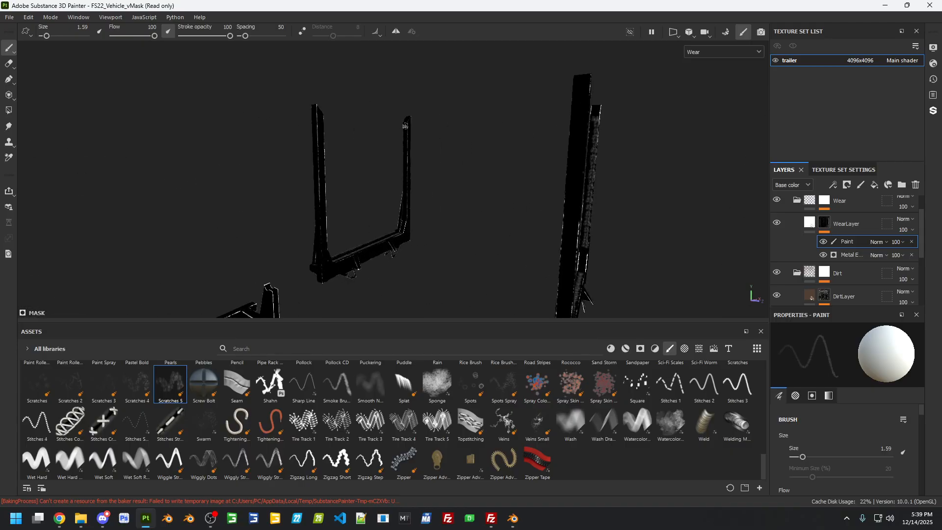
{"action": "key", "text": "shift"}
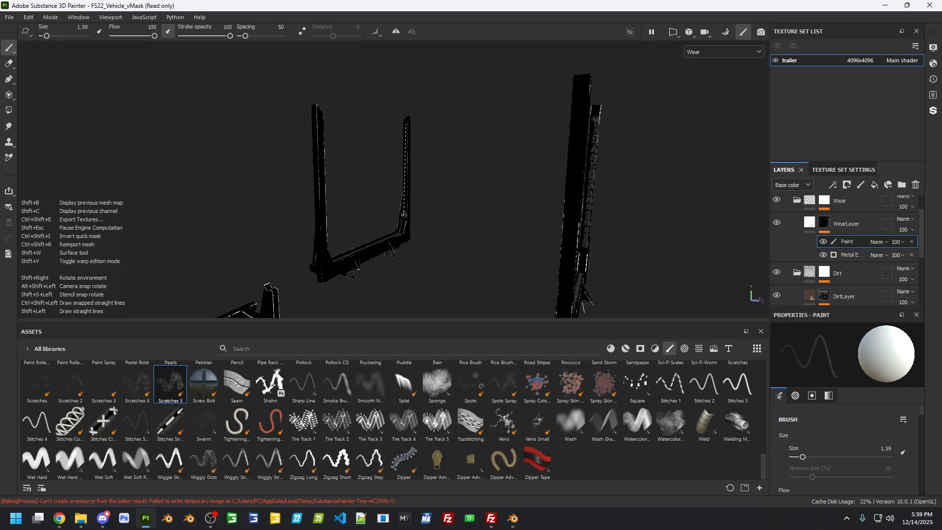
{"action": "left_click", "coordinate": [403, 215], "text": "shift"}
Remove the wear from the loose thin rod on the WearLayer mask using Polygon Fill with color 0
{"action": "scroll", "coordinate": [519, 238], "scroll_direction": "down", "scroll_amount": 5}
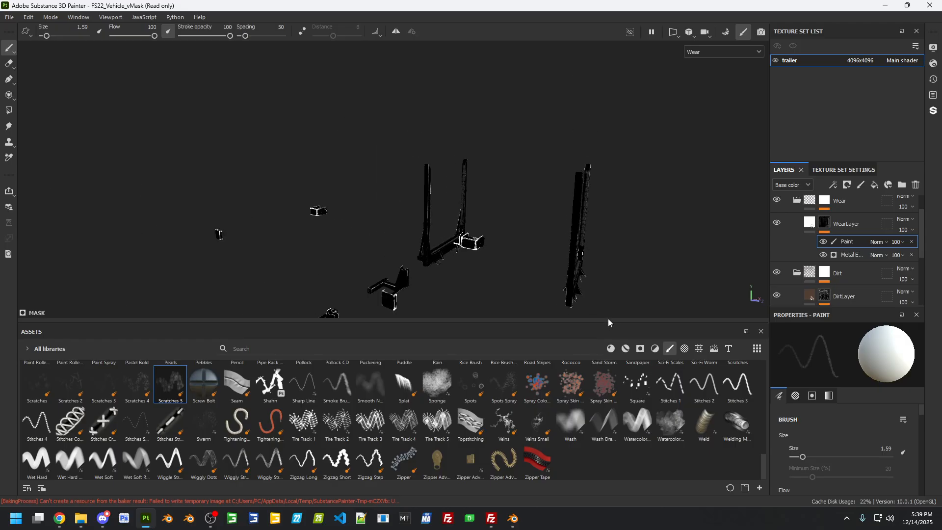
{"action": "scroll", "coordinate": [595, 237], "scroll_direction": "down", "scroll_amount": 3}
{"action": "left_click_drag", "start_coordinate": [595, 237], "coordinate": [522, 211], "text": "alt"}
{"action": "scroll", "coordinate": [417, 221], "scroll_direction": "up", "scroll_amount": 10}
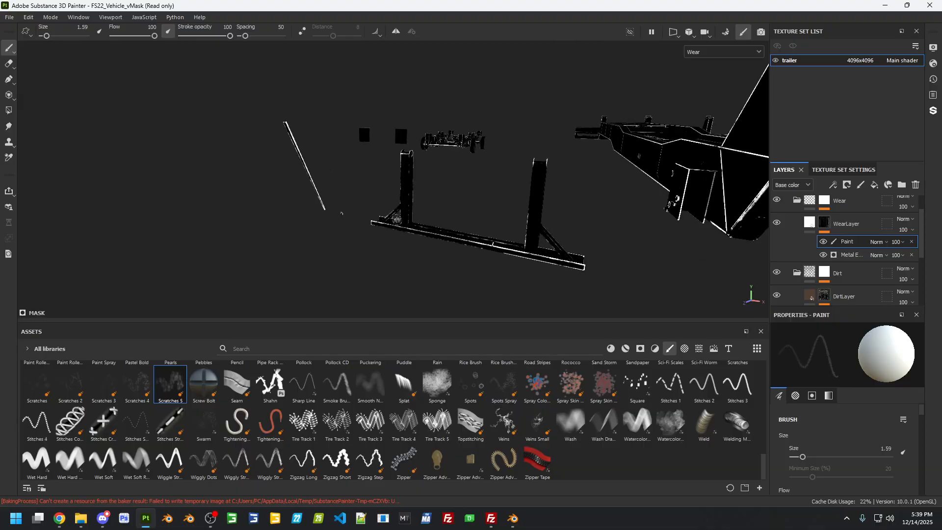
{"action": "scroll", "coordinate": [397, 219], "scroll_direction": "up", "scroll_amount": 3}
{"action": "middle_click_drag", "start_coordinate": [398, 220], "coordinate": [517, 248], "text": "alt"}
{"action": "scroll", "coordinate": [517, 248], "scroll_direction": "up", "scroll_amount": 4}
{"action": "middle_click_drag", "start_coordinate": [417, 175], "coordinate": [465, 217], "text": "alt"}
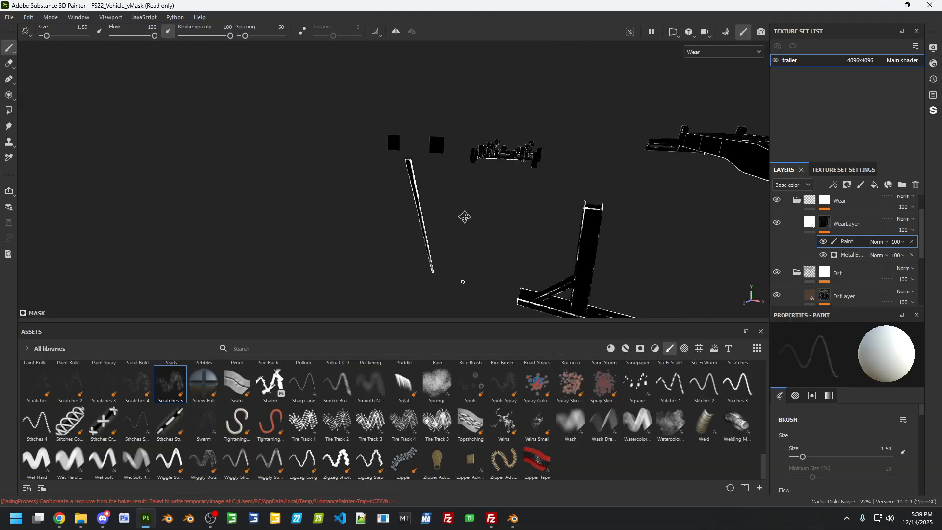
{"action": "left_click_drag", "start_coordinate": [465, 216], "coordinate": [235, 247], "text": "alt"}
{"action": "middle_click_drag", "start_coordinate": [618, 232], "coordinate": [513, 245], "text": "alt"}
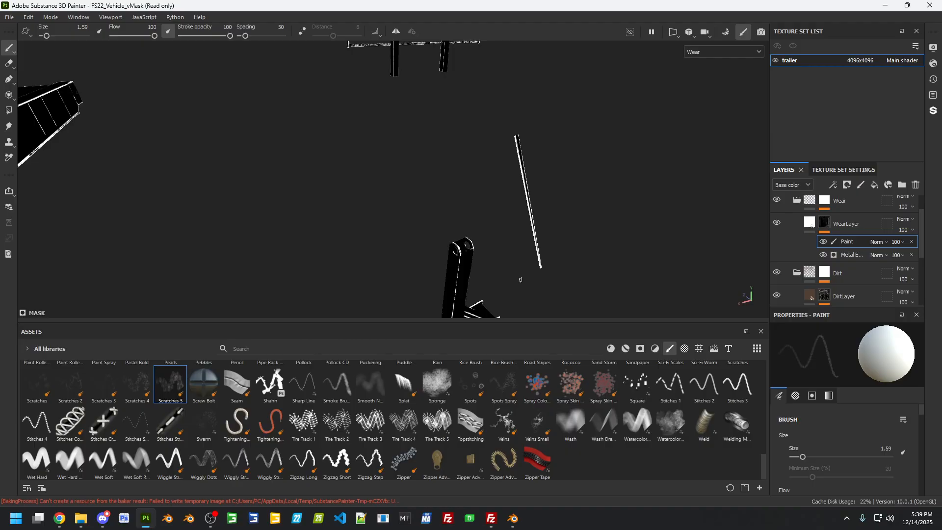
{"action": "left_click", "coordinate": [9, 110]}
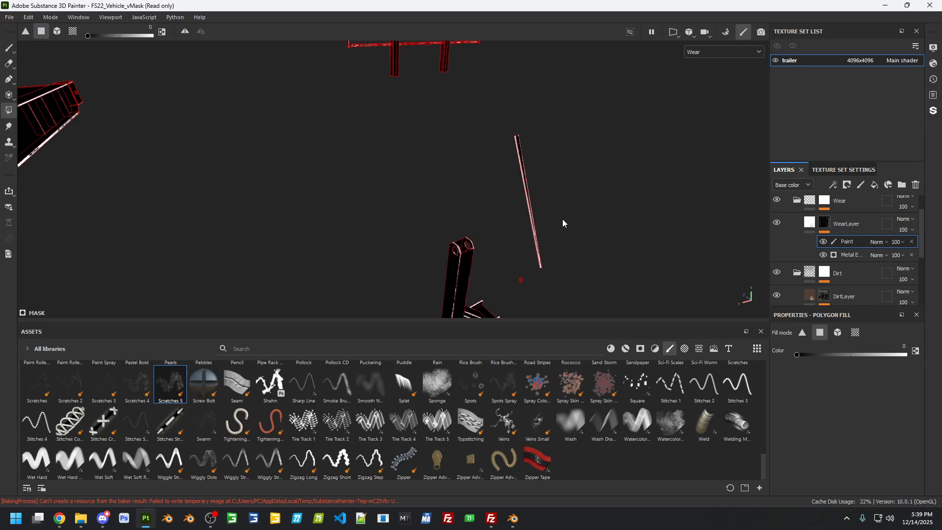
{"action": "left_click_drag", "start_coordinate": [495, 125], "coordinate": [556, 224]}
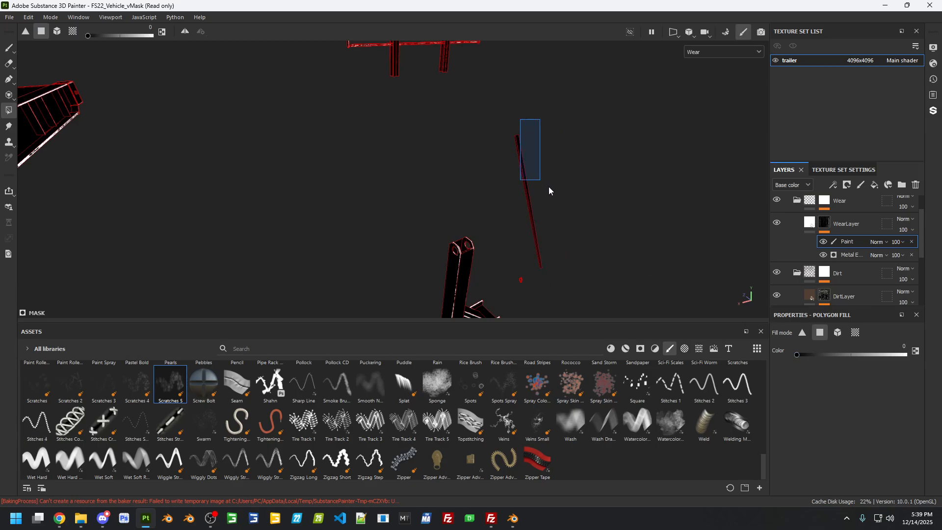
Inspect the wear mask across the whole trailer and display the Metal Edge Wear generator's parameters
{"action": "left_click_drag", "start_coordinate": [553, 182], "coordinate": [387, 207], "text": "alt"}
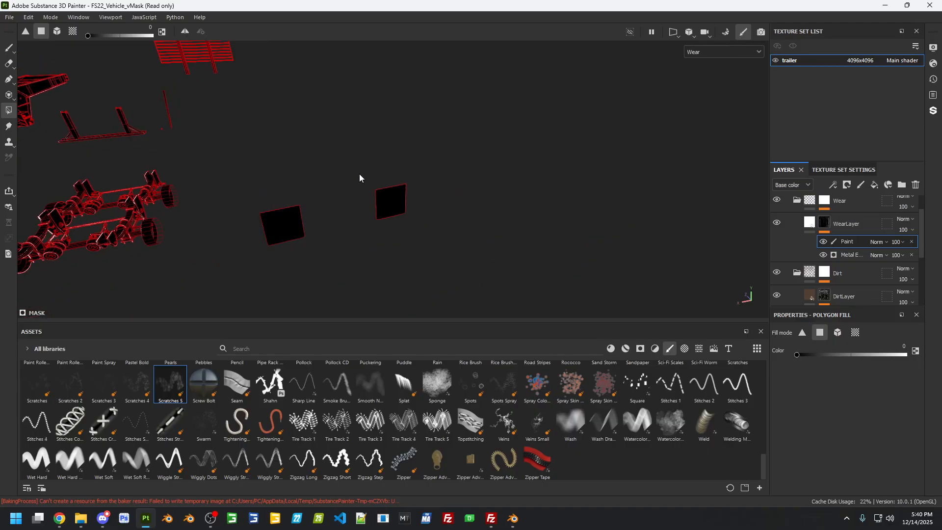
{"action": "scroll", "coordinate": [257, 242], "scroll_direction": "down", "scroll_amount": 8}
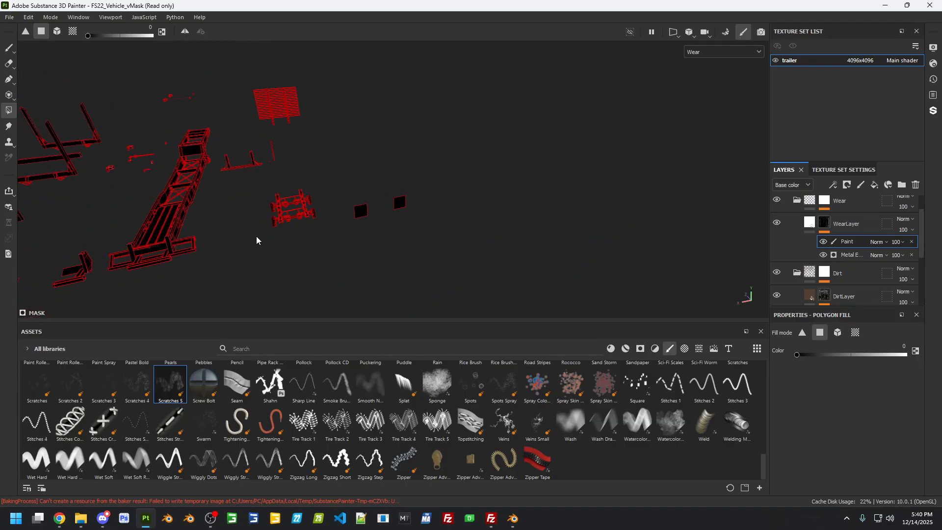
{"action": "left_click_drag", "start_coordinate": [256, 236], "coordinate": [496, 198], "text": "alt"}
{"action": "left_click_drag", "start_coordinate": [362, 214], "coordinate": [605, 223], "text": "alt"}
{"action": "scroll", "coordinate": [555, 204], "scroll_direction": "down", "scroll_amount": 3}
{"action": "scroll", "coordinate": [604, 223], "scroll_direction": "up", "scroll_amount": 4}
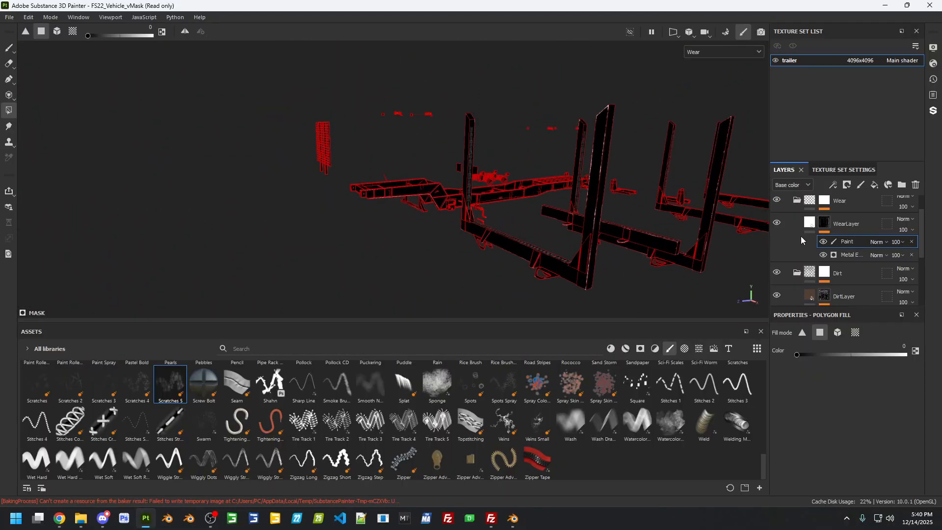
{"action": "left_click", "coordinate": [861, 256]}
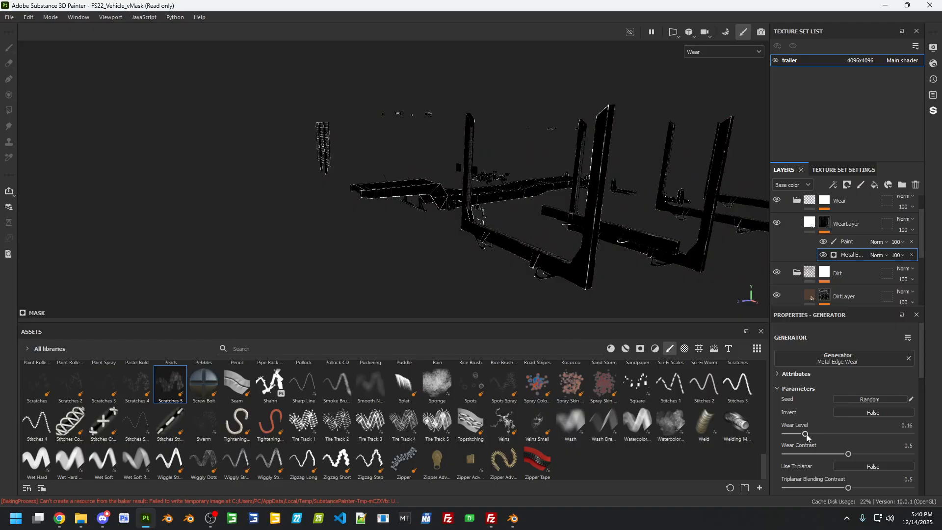
{"action": "middle_click_drag", "start_coordinate": [582, 195], "coordinate": [549, 233], "text": "alt"}
{"action": "left_click_drag", "start_coordinate": [549, 233], "coordinate": [324, 183], "text": "alt"}
Start a texture export and set its output directory to the textures folder of FS25_PittsTrailerPack in Mod In Progress NOW
{"action": "left_click", "coordinate": [8, 18]}
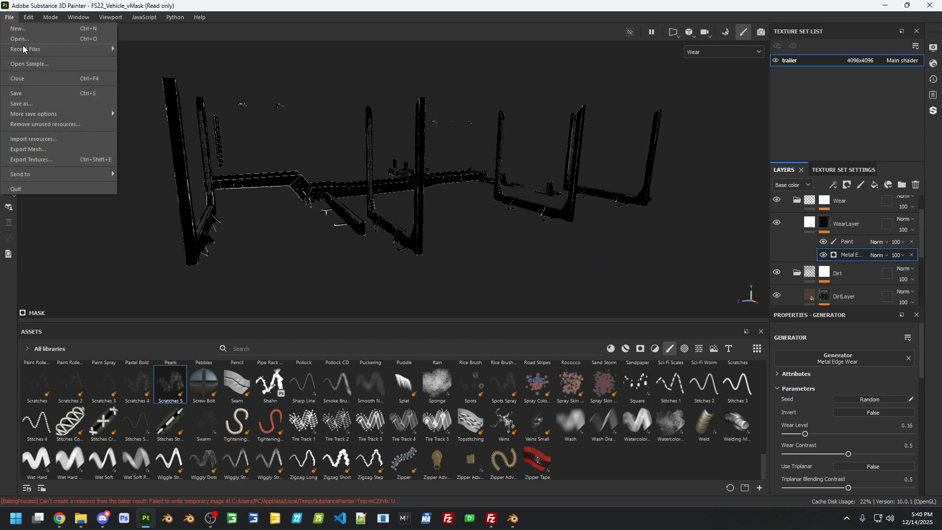
{"action": "left_click", "coordinate": [80, 160]}
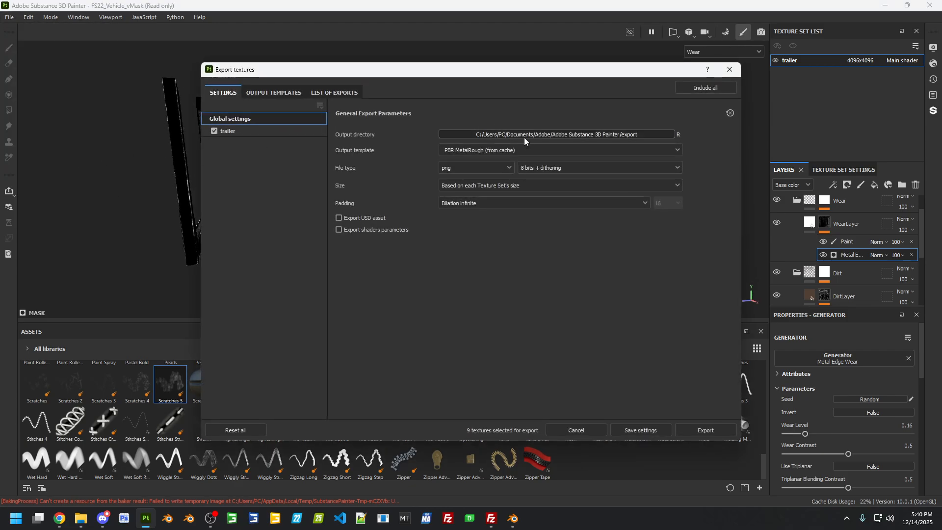
{"action": "left_click", "coordinate": [525, 137]}
{"action": "scroll", "coordinate": [281, 272], "scroll_direction": "down", "scroll_amount": 4}
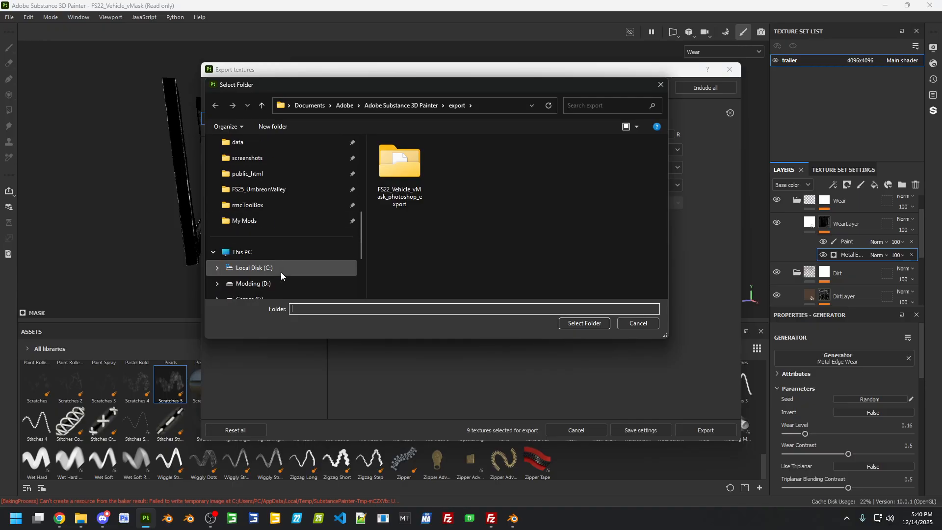
{"action": "left_click", "coordinate": [289, 220]}
{"action": "left_click", "coordinate": [380, 111]}
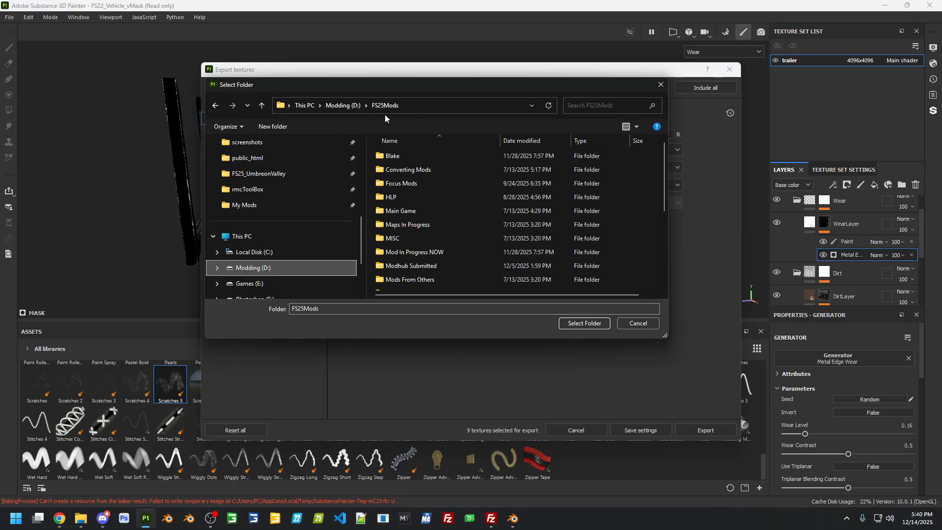
{"action": "double_click", "coordinate": [438, 251]}
{"action": "left_click", "coordinate": [440, 242]}
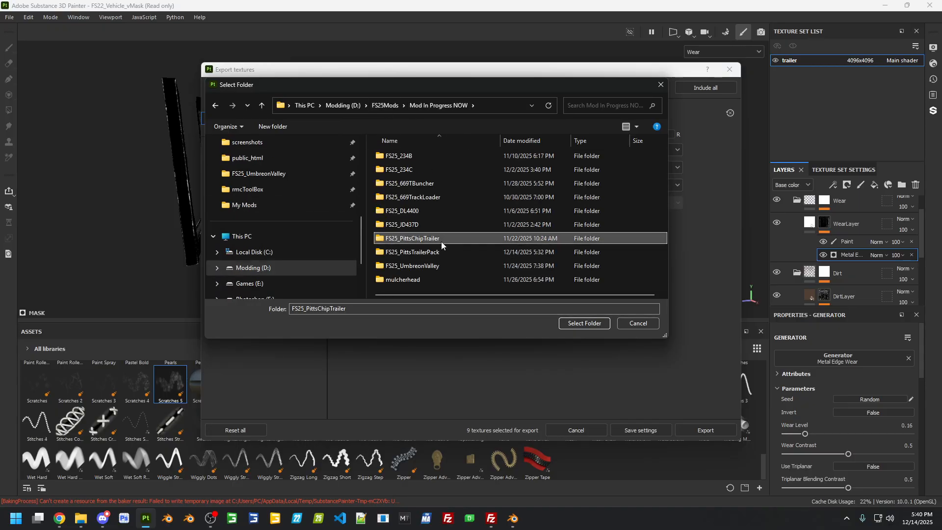
{"action": "double_click", "coordinate": [442, 251]}
{"action": "double_click", "coordinate": [416, 170]}
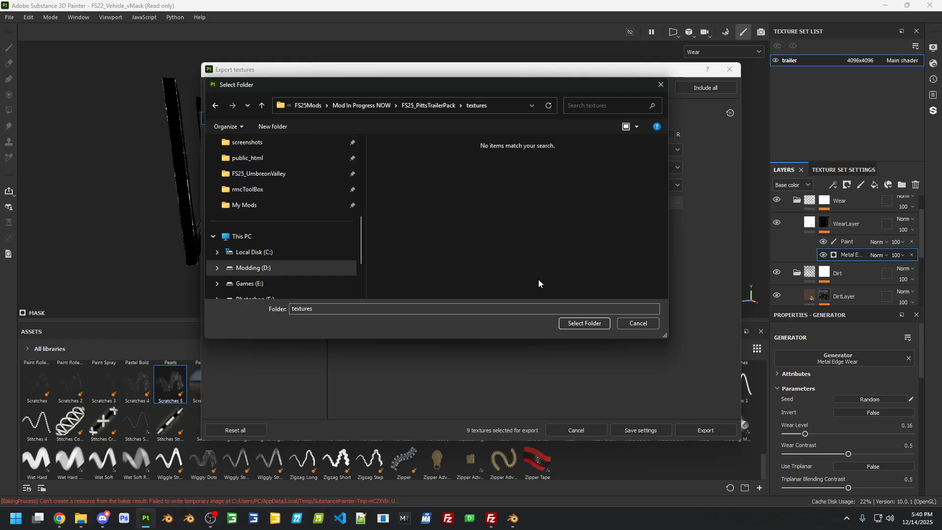
{"action": "left_click", "coordinate": [577, 323]}
Set the export's output template to FS22 Vehicle vMask
{"action": "left_click", "coordinate": [515, 150]}
{"action": "scroll", "coordinate": [503, 205], "scroll_direction": "down", "scroll_amount": 5}
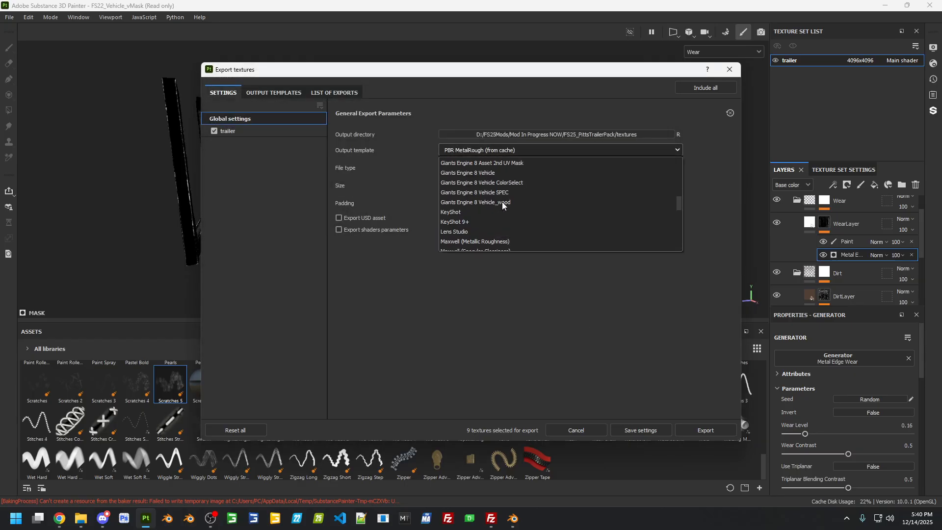
{"action": "scroll", "coordinate": [530, 189], "scroll_direction": "up", "scroll_amount": 2}
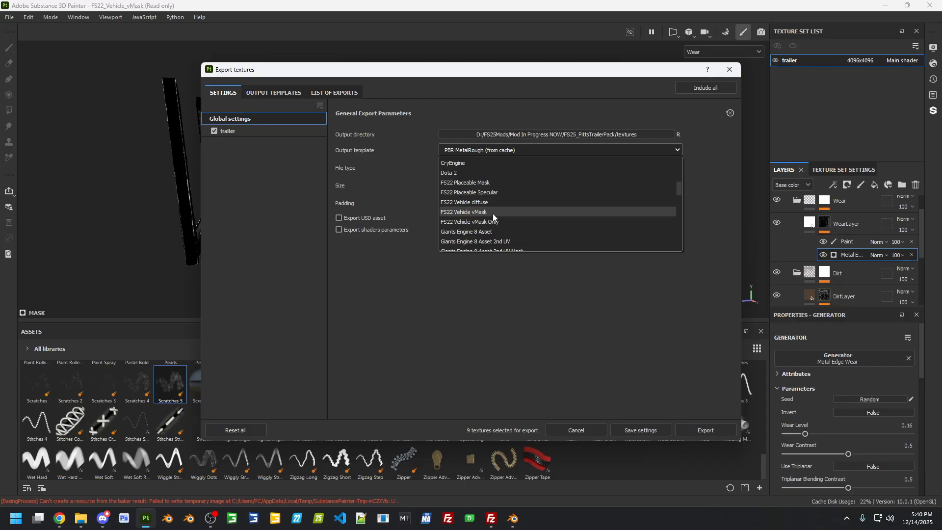
{"action": "left_click", "coordinate": [474, 212]}
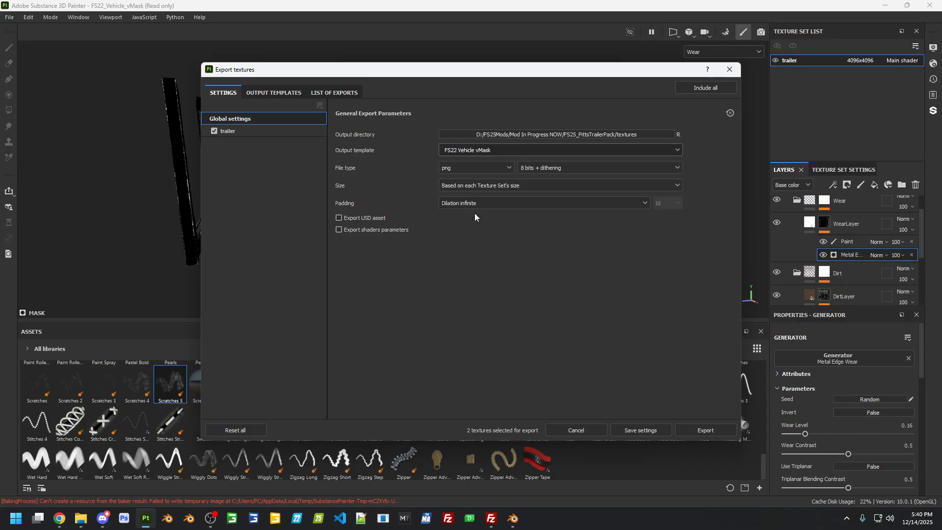
Review the list of exports and compare the output maps of the FS22 Vehicle vMask and FS22 Vehicle vMask Only templates
{"action": "left_click", "coordinate": [328, 93]}
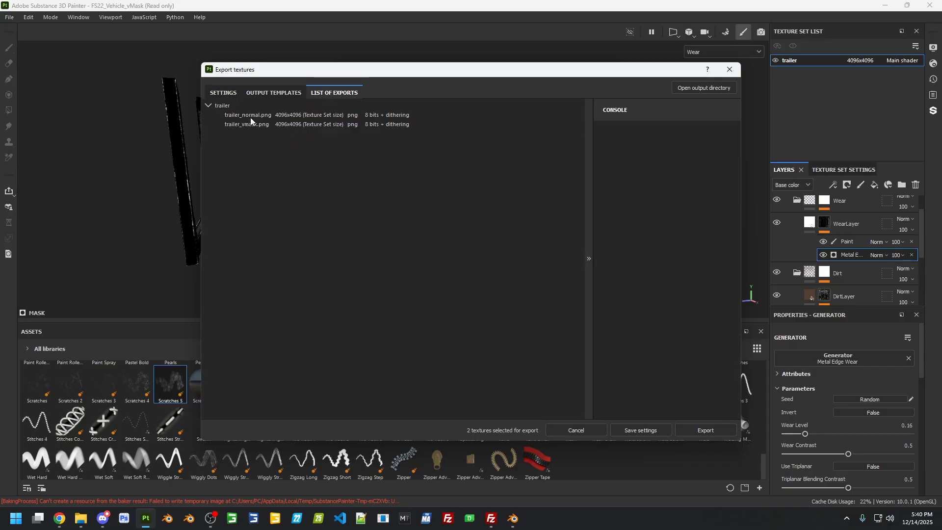
{"action": "left_click", "coordinate": [267, 96]}
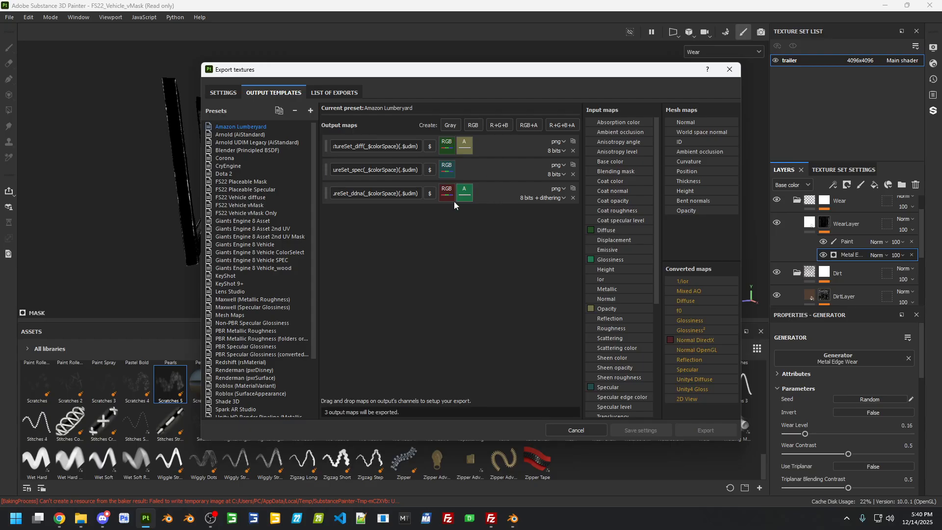
{"action": "scroll", "coordinate": [259, 308], "scroll_direction": "down", "scroll_amount": 3}
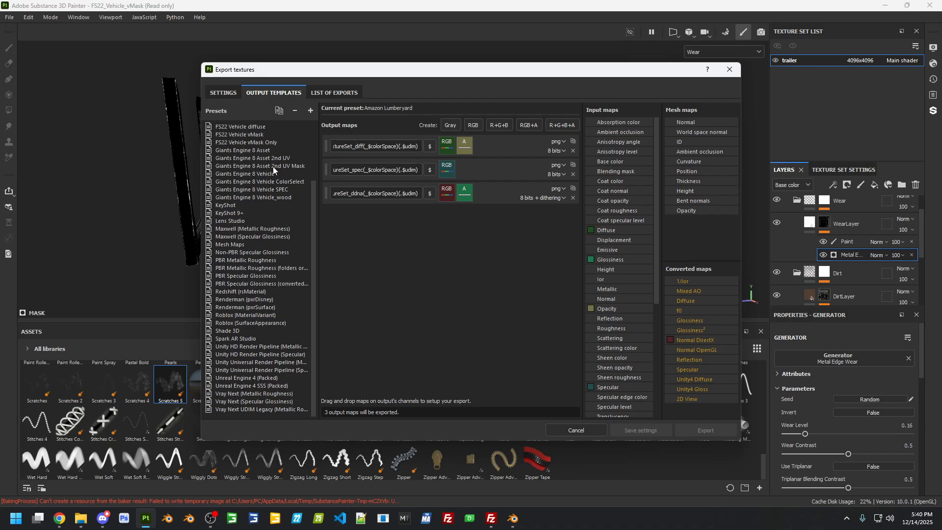
{"action": "left_click", "coordinate": [259, 136]}
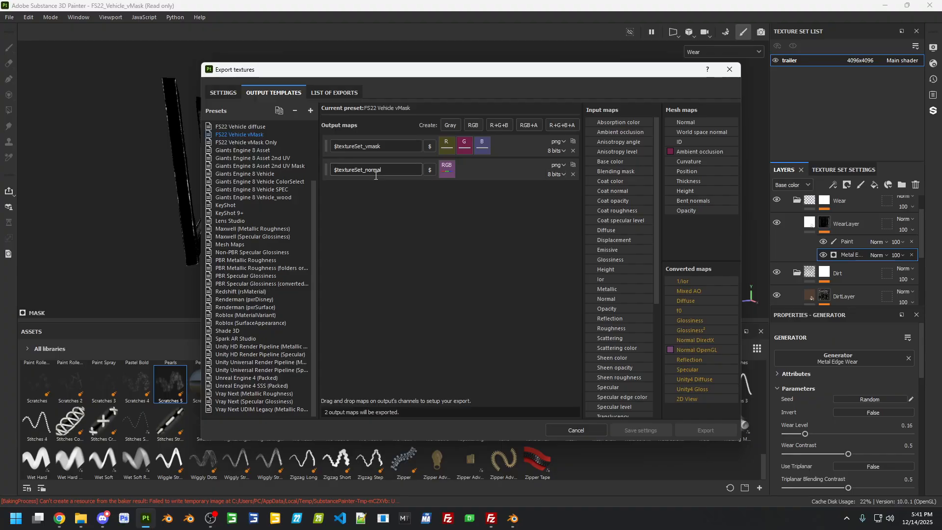
{"action": "left_click", "coordinate": [266, 142]}
{"action": "left_click", "coordinate": [220, 92]}
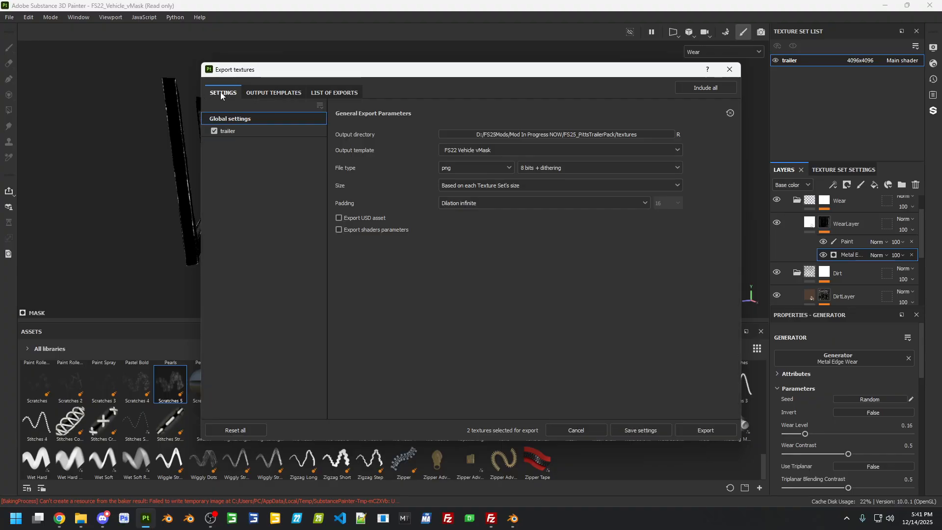
Set the export's output template to FS22 Vehicle vMask Only and check the list of exports
{"action": "left_click", "coordinate": [503, 151]}
{"action": "left_click", "coordinate": [508, 223]}
{"action": "left_click", "coordinate": [321, 93]}
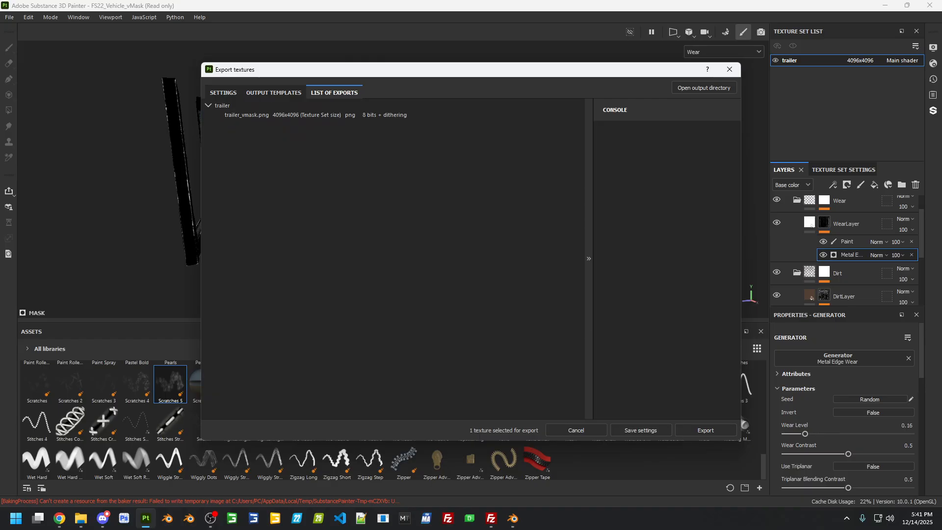
Switch to File Explorer and examine the normal and vmask files already in the FS25_PittsTrailerPack textures folder
{"action": "key", "text": "alt+Tab"}
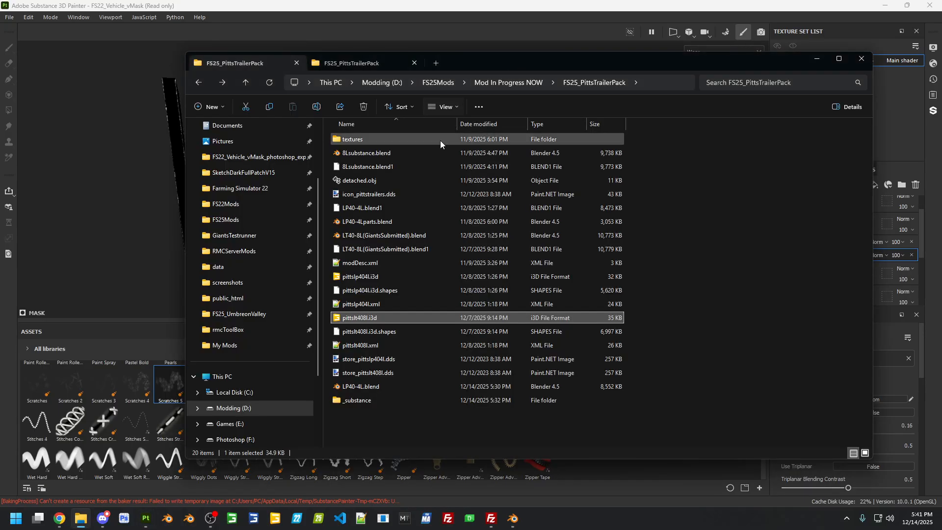
{"action": "double_click", "coordinate": [393, 142]}
{"action": "left_click", "coordinate": [407, 147]}
{"action": "left_click", "coordinate": [532, 171]}
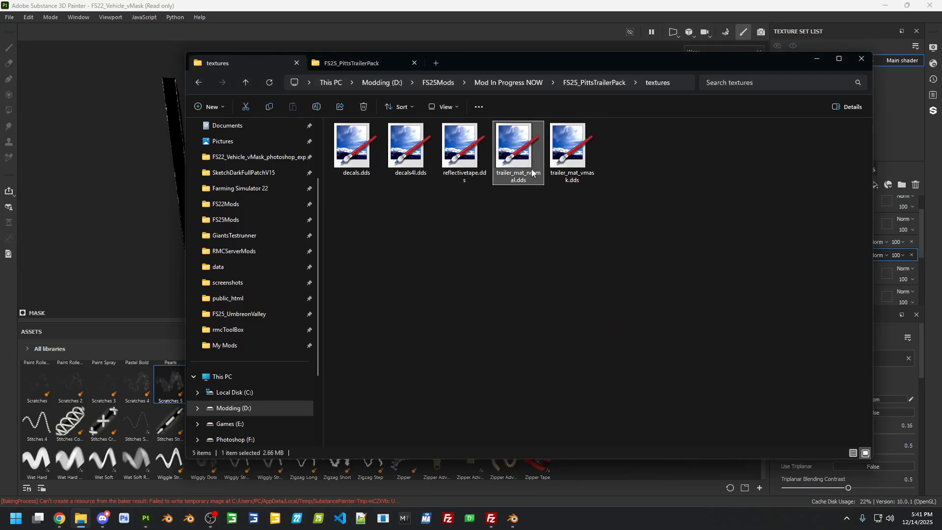
{"action": "left_click", "coordinate": [574, 163]}
{"action": "left_click_drag", "start_coordinate": [550, 61], "coordinate": [0, 68]}
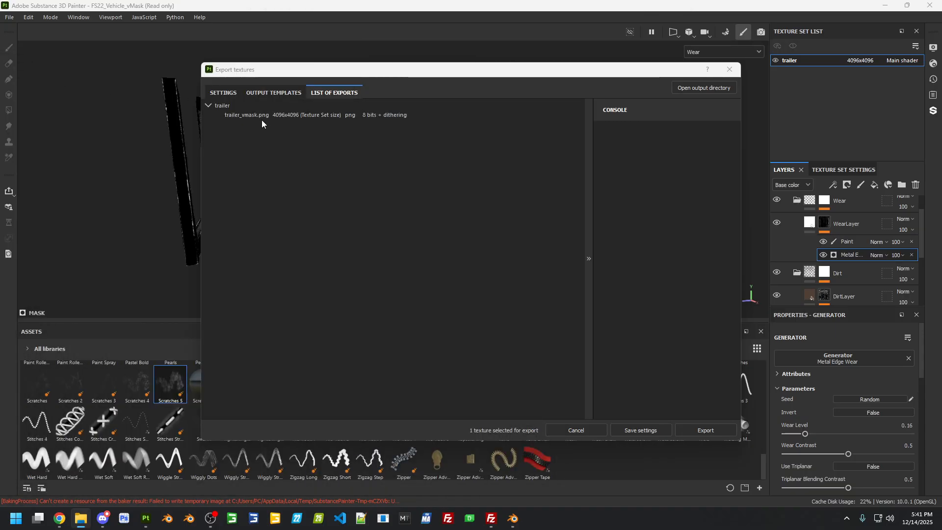
Export the trailer's vmask texture and open the output directory
{"action": "left_click", "coordinate": [701, 430]}
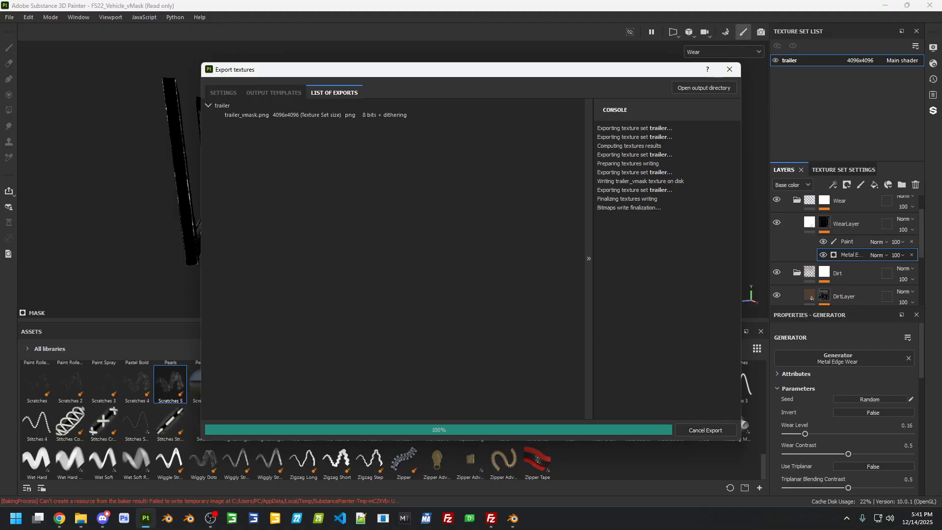
{"action": "left_click", "coordinate": [703, 87]}
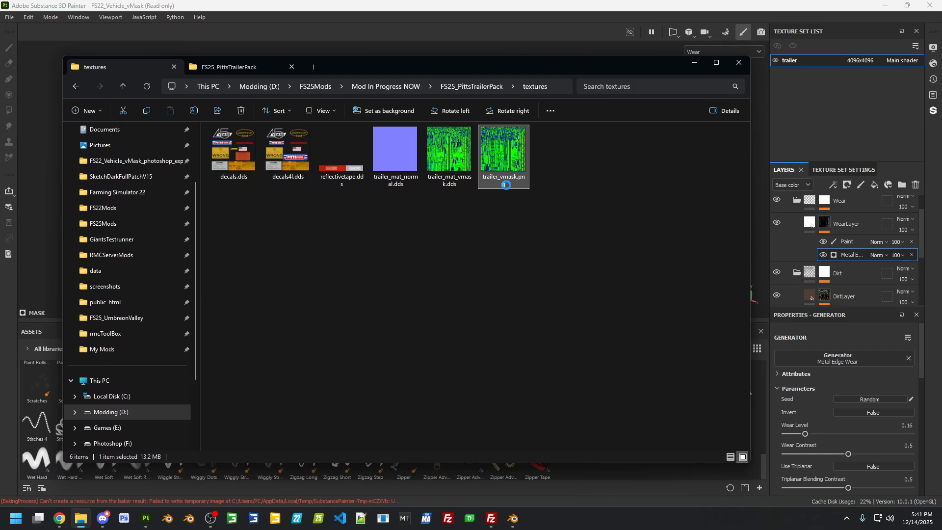
Rename the exported vmask file to trailerP_vmask.png and move the folder window out of the way
{"action": "right_click", "coordinate": [503, 184]}
{"action": "left_click", "coordinate": [544, 467]}
{"action": "left_click", "coordinate": [496, 177]}
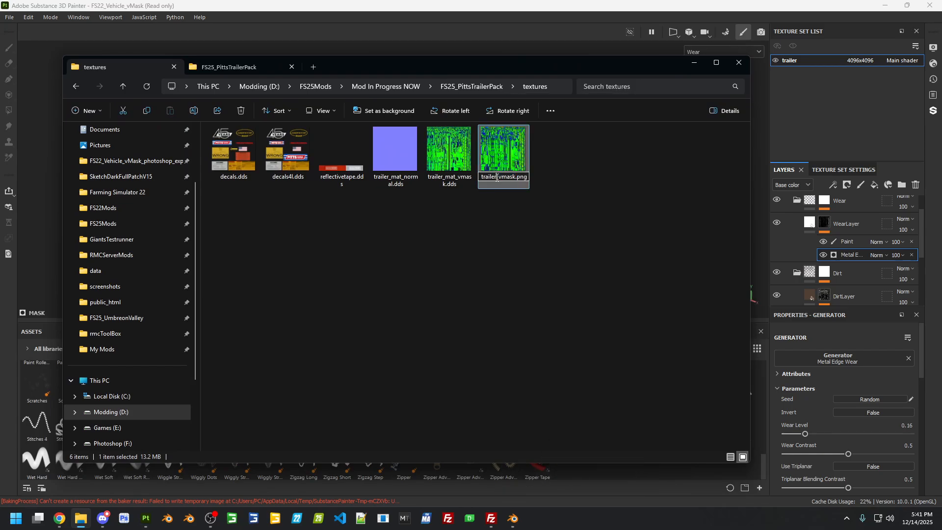
{"action": "type", "text": "P"}
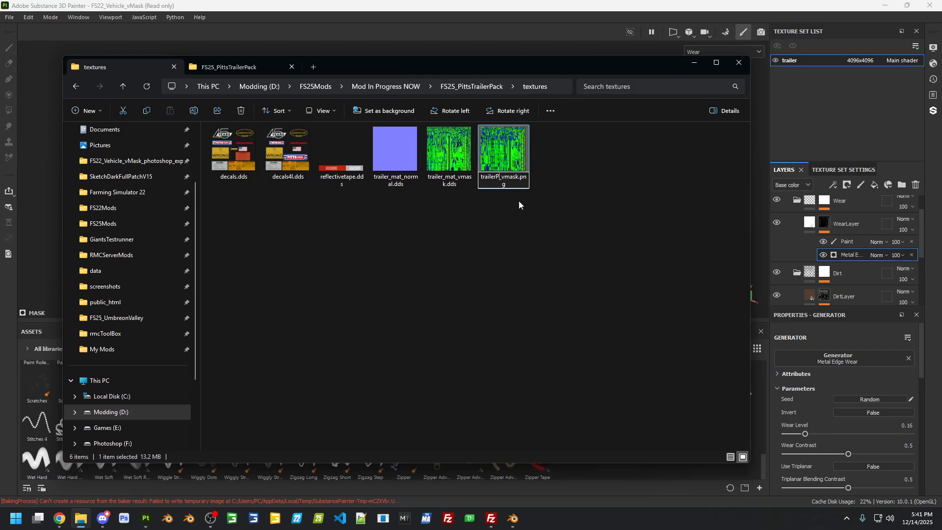
{"action": "key", "text": "Return"}
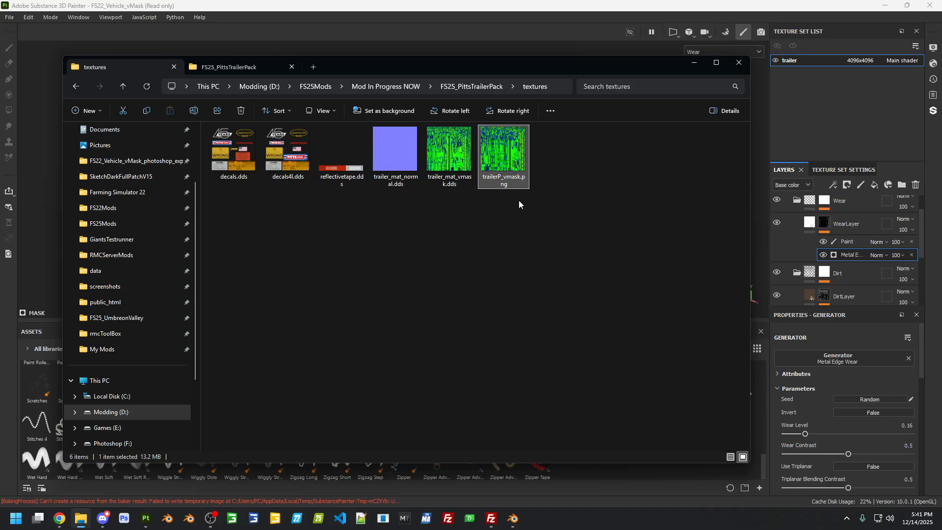
{"action": "left_click", "coordinate": [542, 170]}
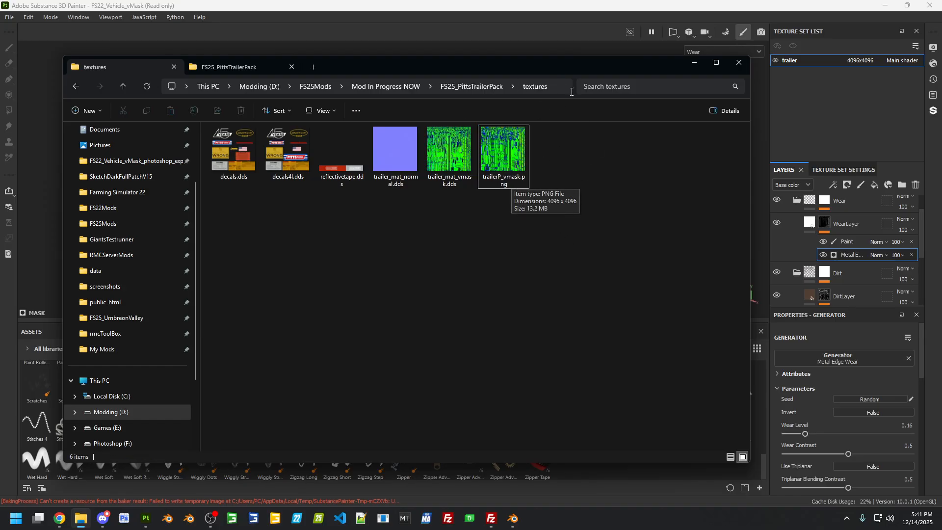
{"action": "left_click_drag", "start_coordinate": [573, 66], "coordinate": [0, 83]}
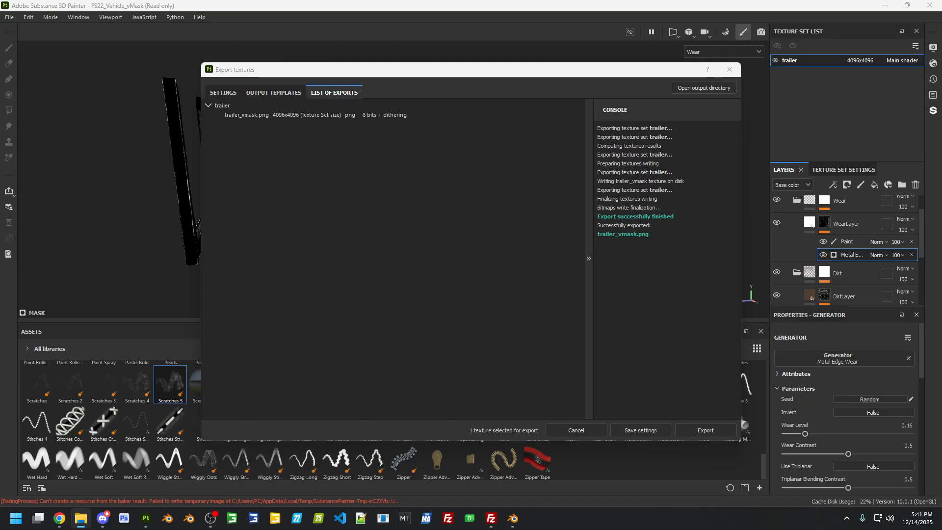
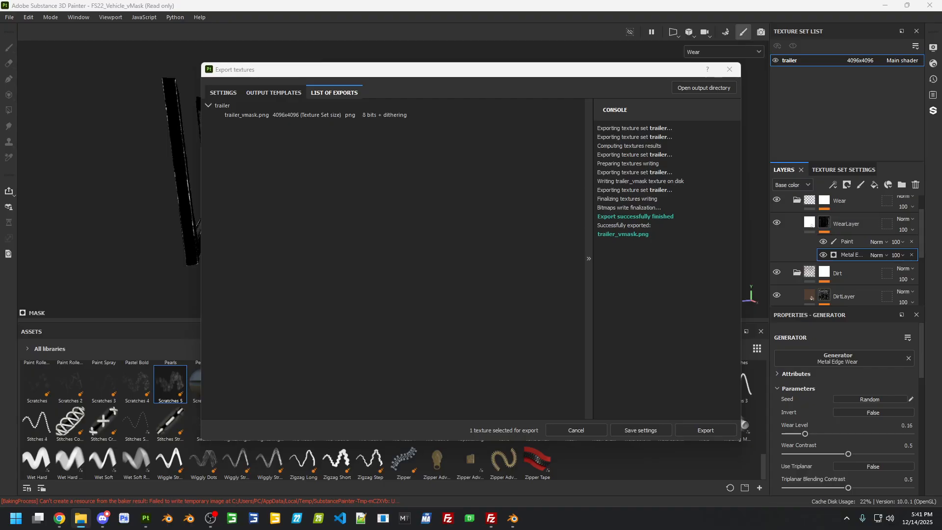
Switch to MindTex 2 and maximize its window
{"action": "left_click_drag", "start_coordinate": [353, 86], "coordinate": [441, 0]}
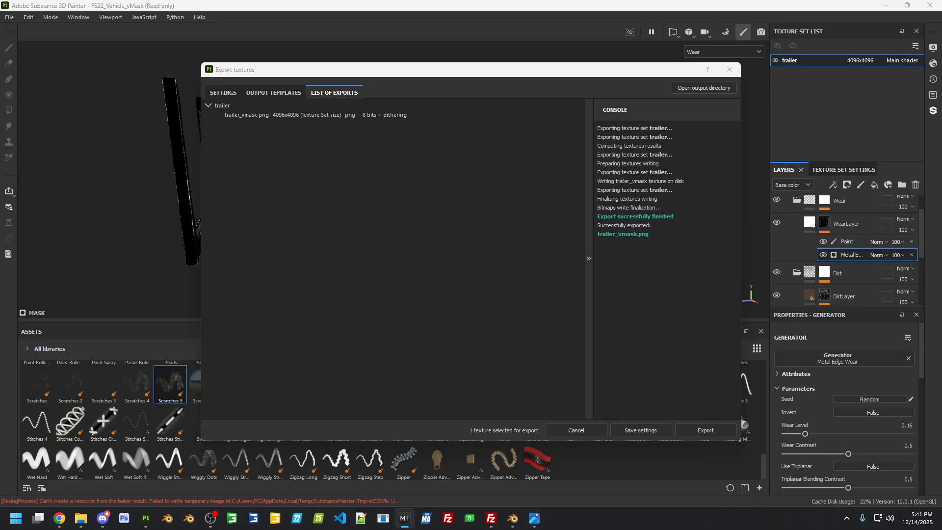
{"action": "left_click_drag", "start_coordinate": [941, 93], "coordinate": [469, 111]}
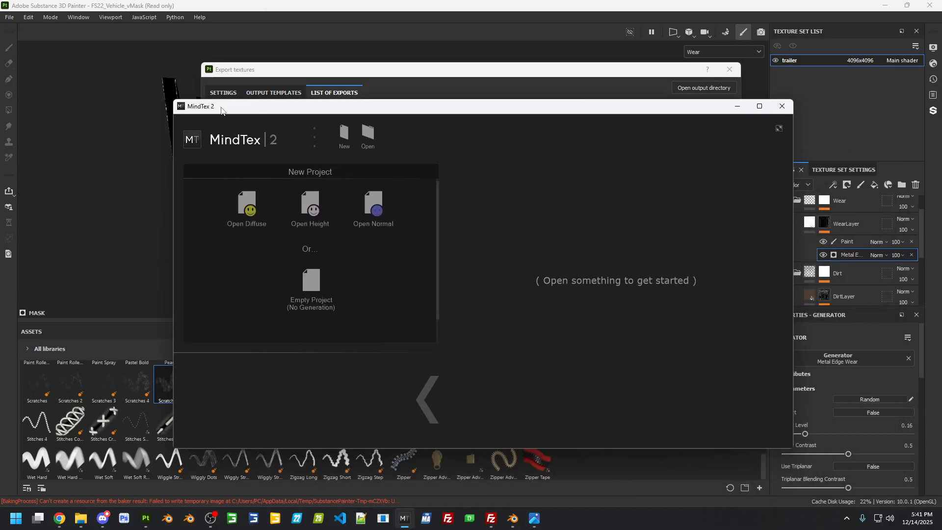
{"action": "left_click", "coordinate": [760, 106]}
In File Explorer, open the FS22_Vehicle_vMask_photoshop_export folder and select trailer_basecolor_2049.png
{"action": "left_click", "coordinate": [81, 519]}
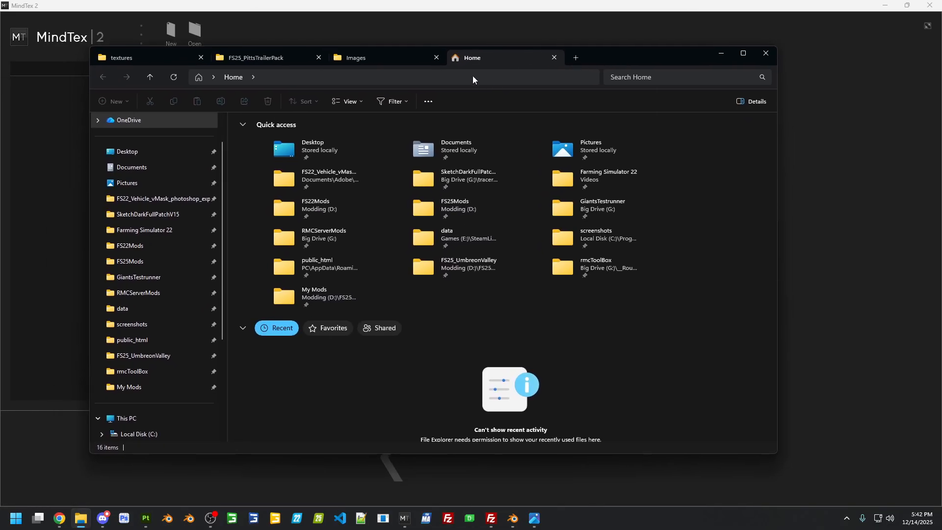
{"action": "left_click", "coordinate": [437, 58]}
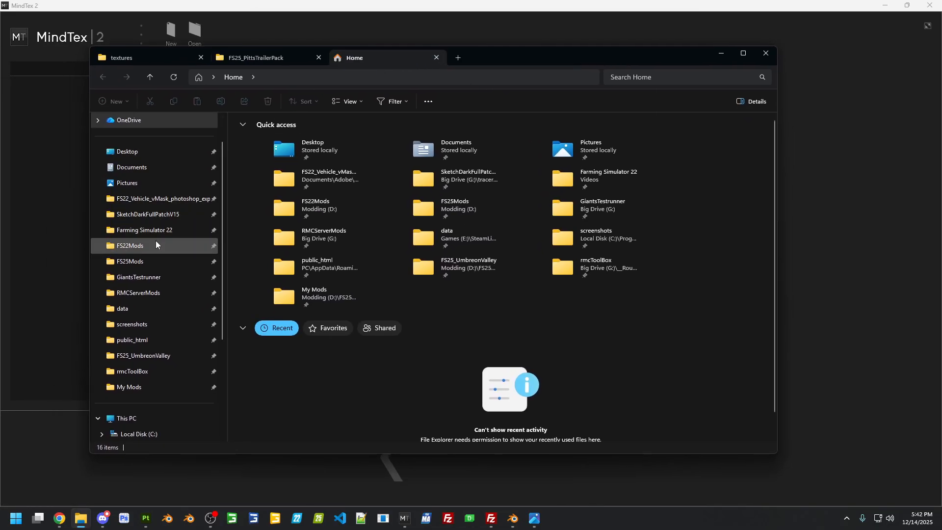
{"action": "left_click", "coordinate": [161, 251]}
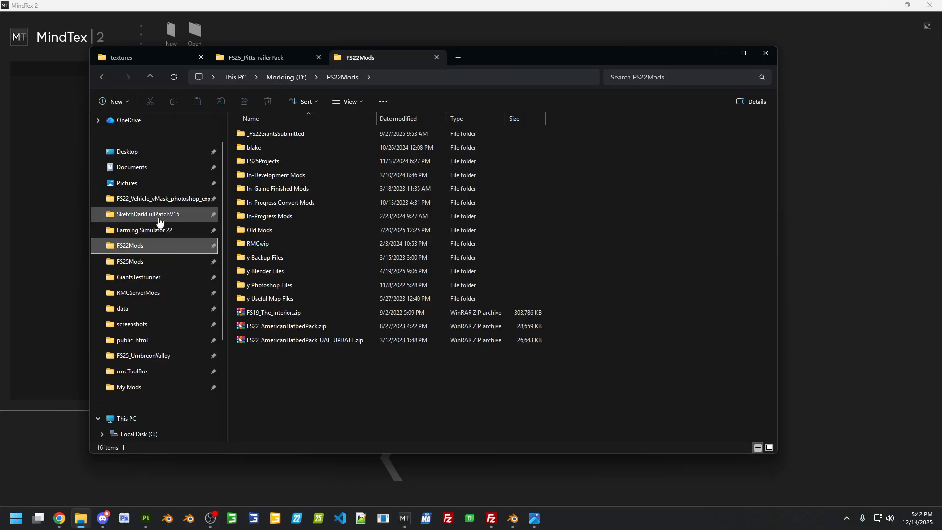
{"action": "left_click", "coordinate": [163, 199]}
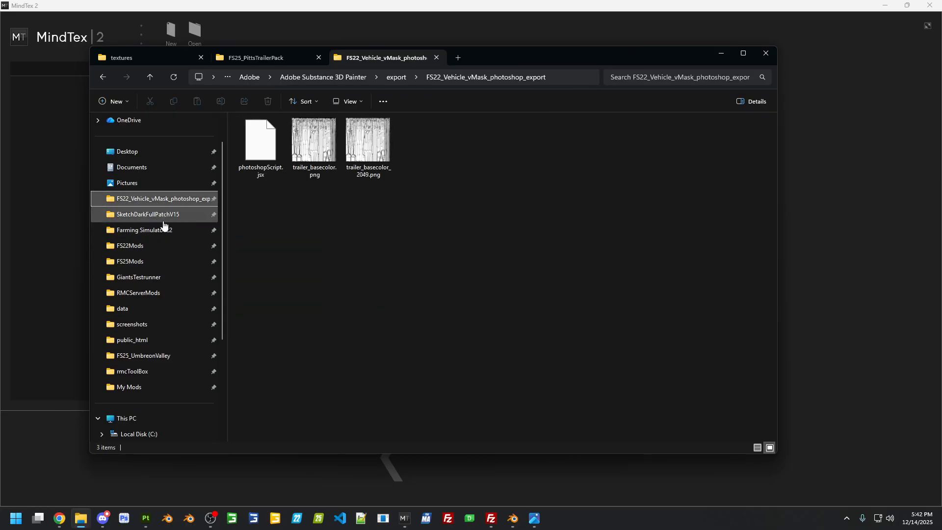
{"action": "left_click", "coordinate": [380, 151]}
{"action": "left_click_drag", "start_coordinate": [522, 55], "coordinate": [467, 76]}
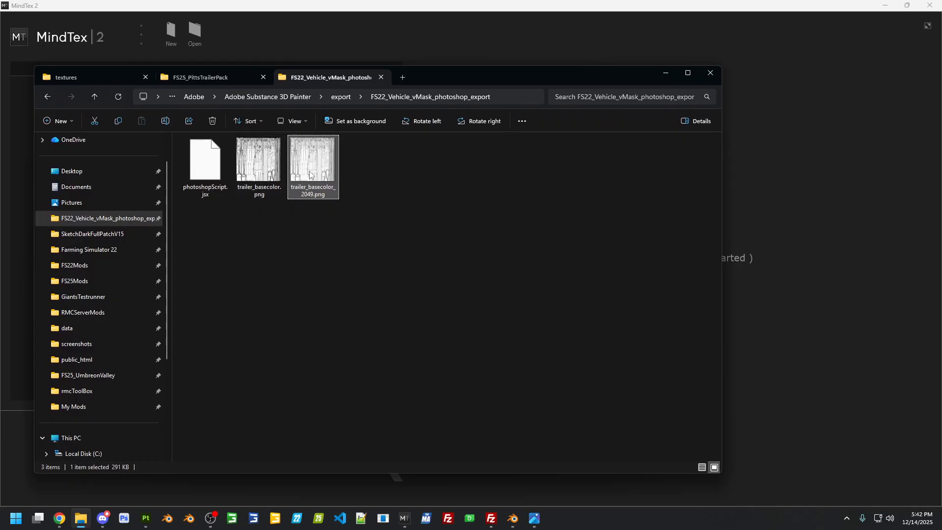
Load trailer_basecolor_2049.png into MindTex 2 as a diffuse project
{"action": "left_click_drag", "start_coordinate": [528, 75], "coordinate": [0, 72]}
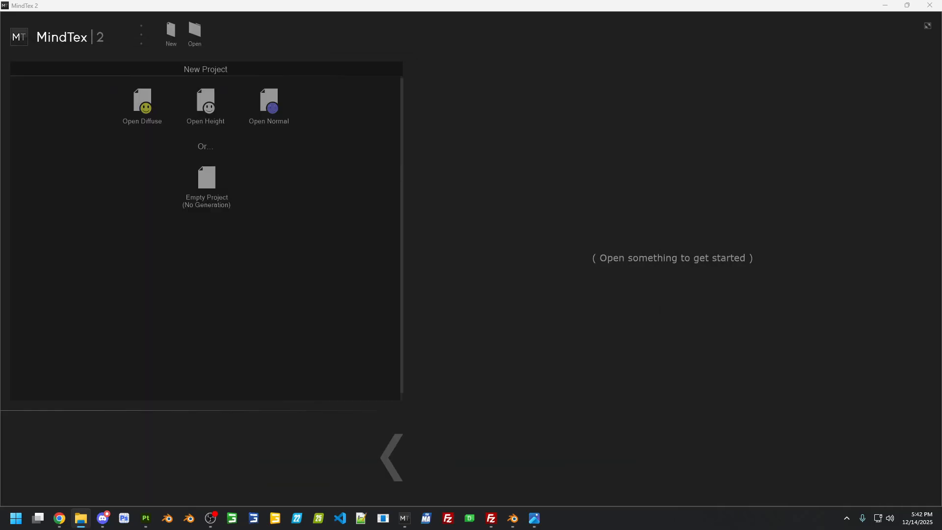
{"action": "right_click", "coordinate": [552, 236]}
{"action": "left_click", "coordinate": [578, 244]}
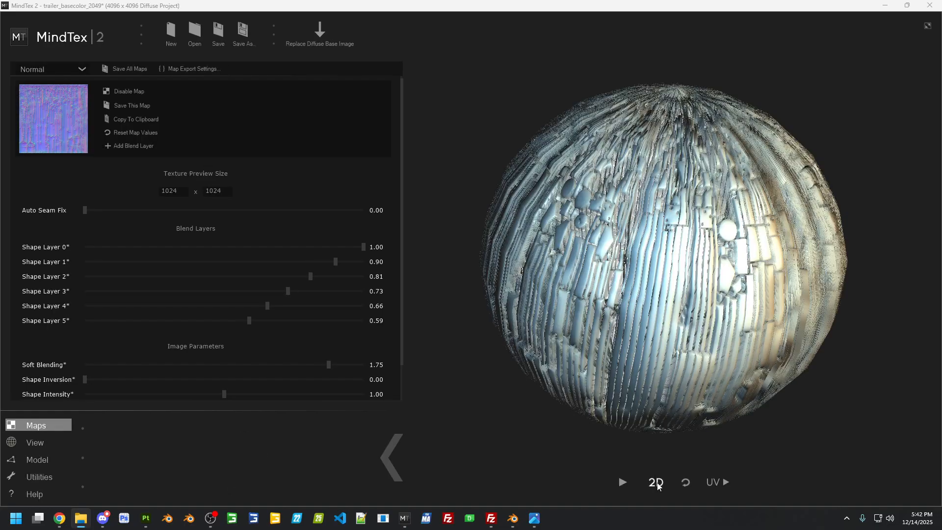
Show the normal map in the 2D preview and set its Shape Layers 0 through 3 to 0
{"action": "left_click", "coordinate": [662, 483]}
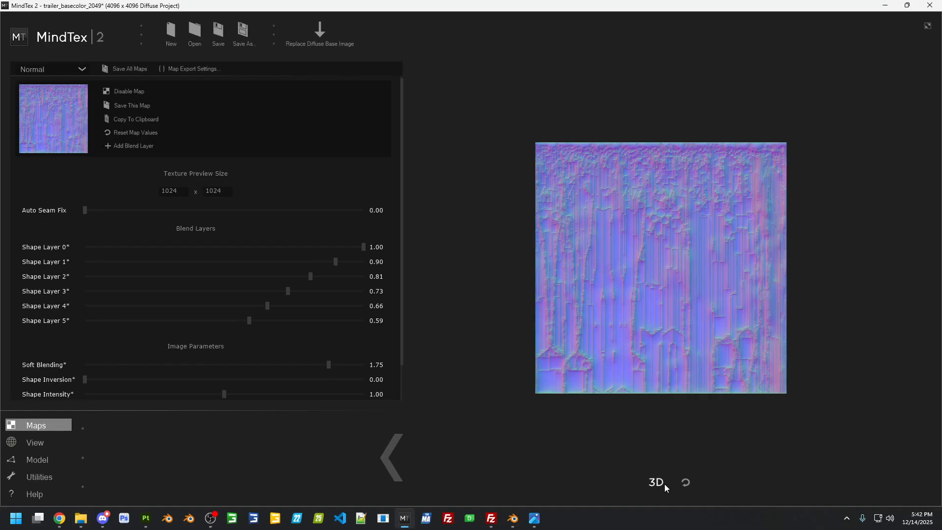
{"action": "double_click", "coordinate": [378, 246]}
{"action": "key", "text": "Tab"}
{"action": "type", "text": "0"}
{"action": "key", "text": "Tab"}
{"action": "type", "text": "0"}
{"action": "key", "text": "Tab"}
{"action": "type", "text": "0"}
{"action": "key", "text": "Tab"}
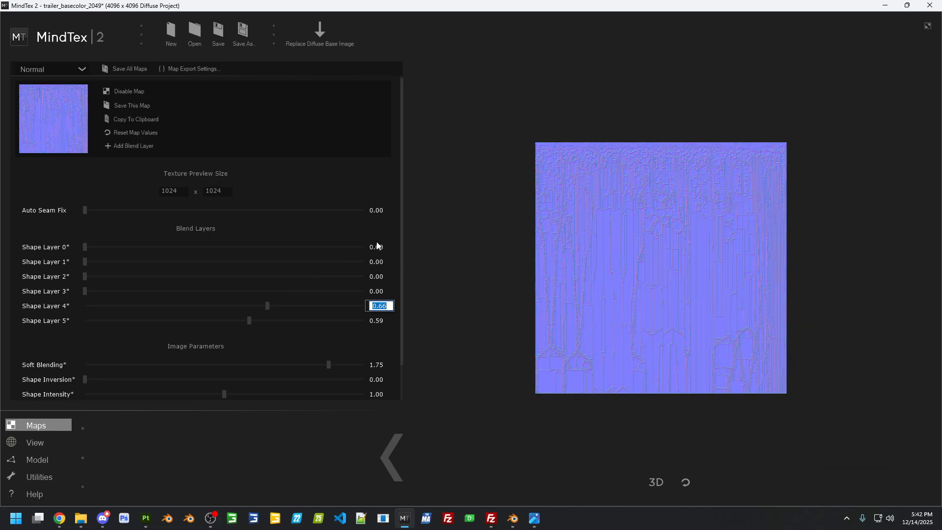
Set the normal map's Shape Layer 4 to 1 and Shape Layer 5 to 0.66
{"action": "type", "text": "1"}
{"action": "key", "text": "Tab"}
{"action": "type", "text": ".66"}
{"action": "key", "text": "Tab"}
Set the normal map's Soft Blending to 2, Shape Inversion to 1 and Shape Intensity to 0.39
{"action": "type", "text": "2"}
{"action": "key", "text": "Tab"}
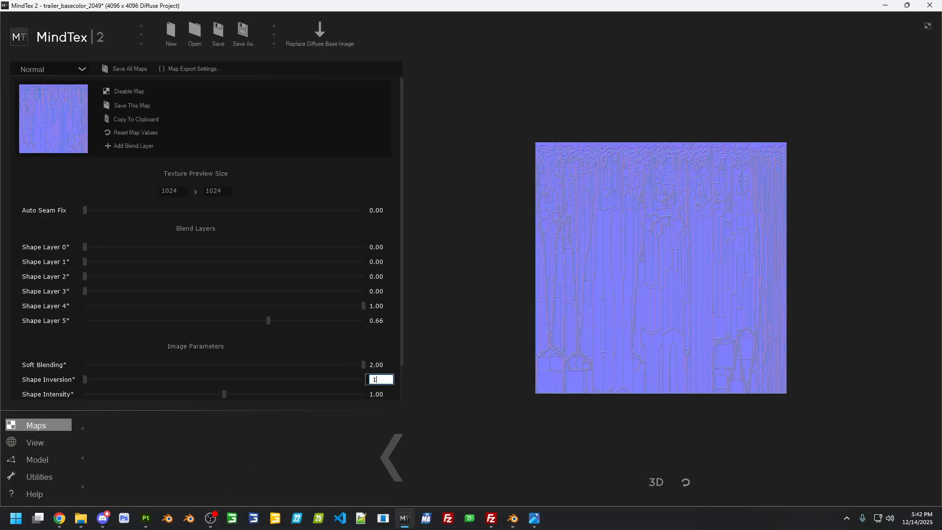
{"action": "type", "text": "1"}
{"action": "key", "text": "Tab"}
{"action": "type", "text": ".39"}
{"action": "key", "text": "Return"}
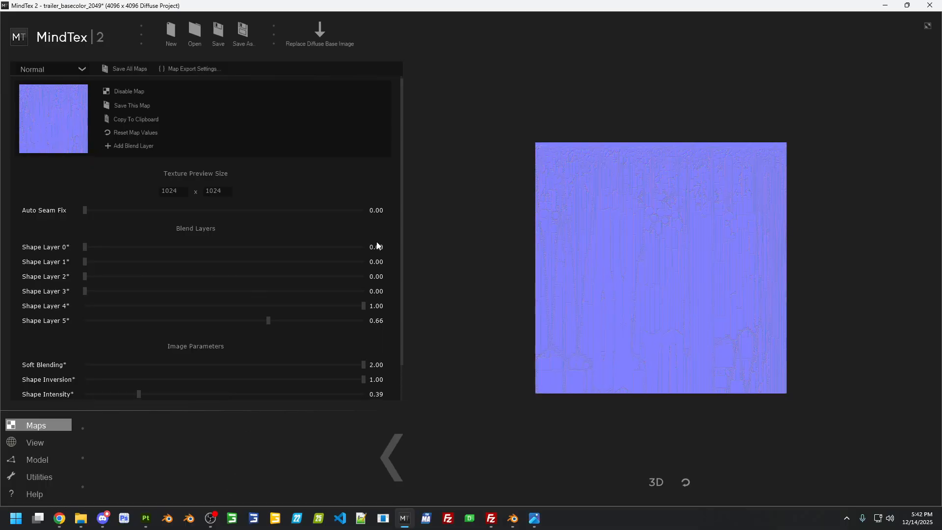
{"action": "scroll", "coordinate": [226, 296], "scroll_direction": "down", "scroll_amount": 1}
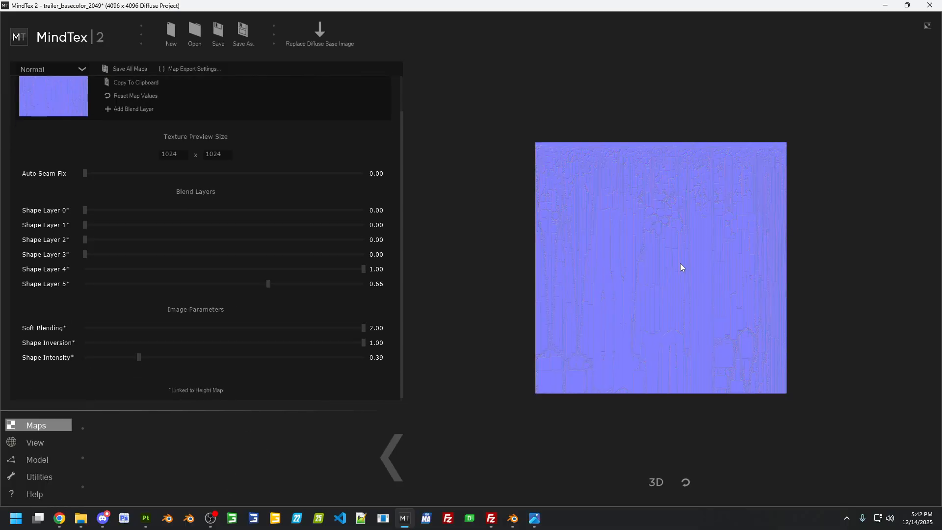
{"action": "scroll", "coordinate": [192, 154], "scroll_direction": "up", "scroll_amount": 1}
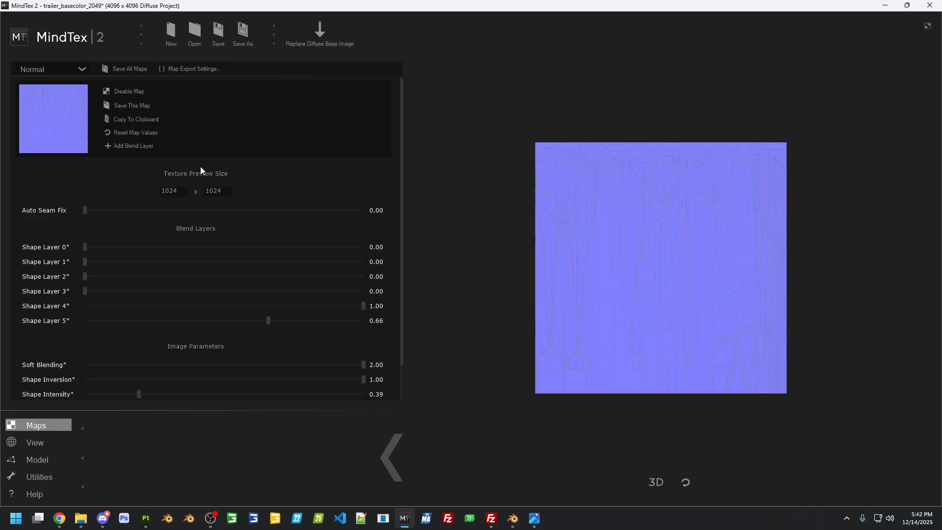
Start saving the normal map and browse to FS25Mods, Mod In Progress NOW, FS25_PittsTrailerPack as its destination
{"action": "left_click", "coordinate": [143, 104]}
{"action": "left_click", "coordinate": [157, 41]}
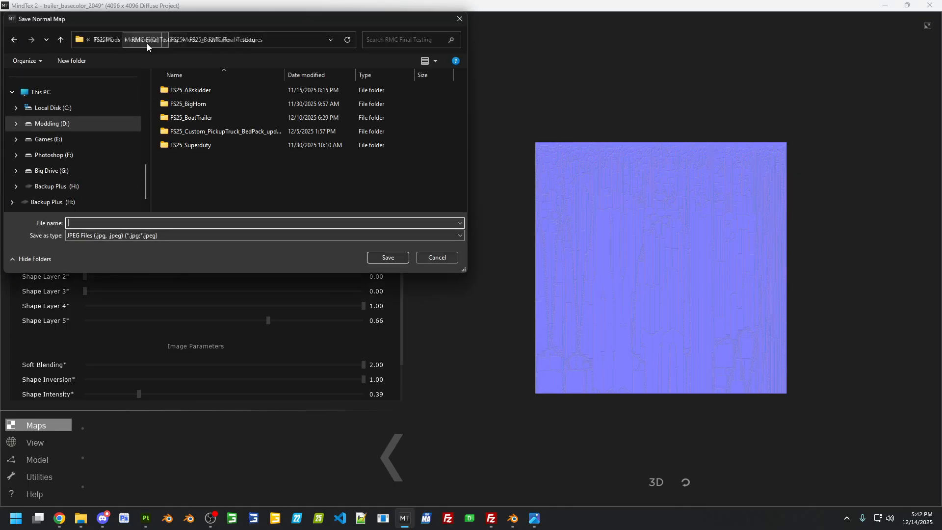
{"action": "left_click", "coordinate": [185, 41]}
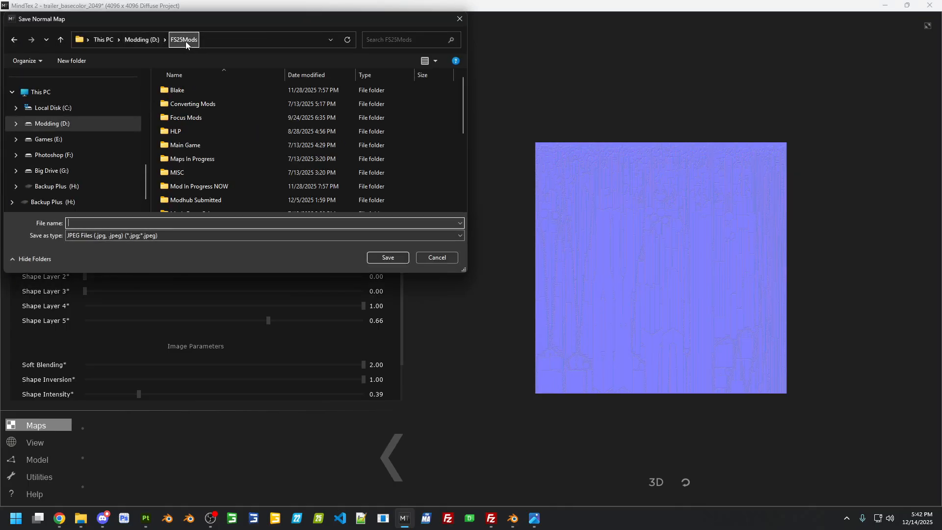
{"action": "double_click", "coordinate": [228, 186]}
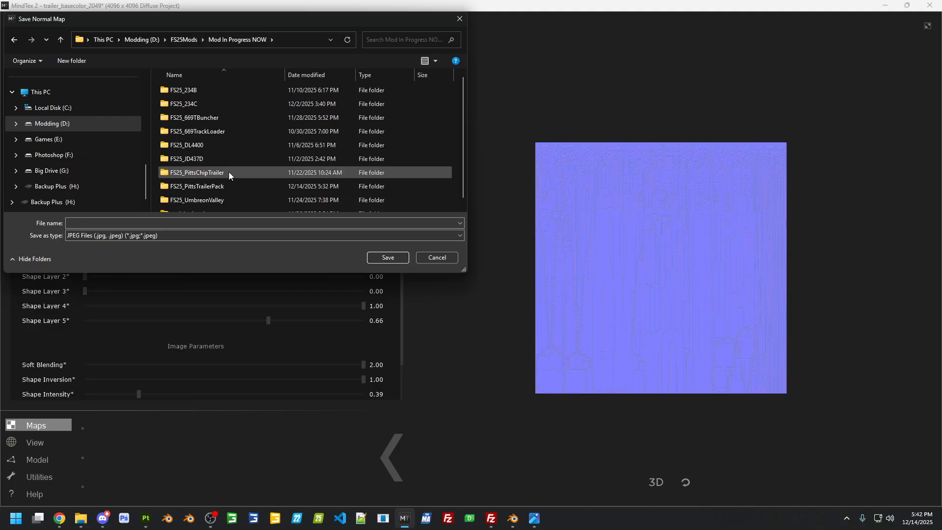
{"action": "double_click", "coordinate": [227, 185]}
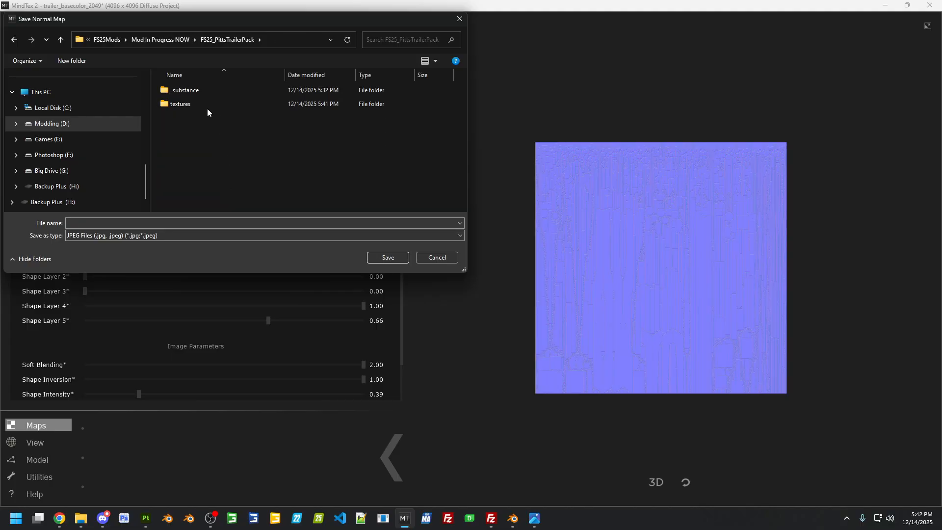
Save the normal map as the PNG file trailerP_normal.png in the textures folder and close MindTex without saving the project changes
{"action": "double_click", "coordinate": [207, 108]}
{"action": "left_click", "coordinate": [151, 236]}
{"action": "left_click", "coordinate": [147, 248]}
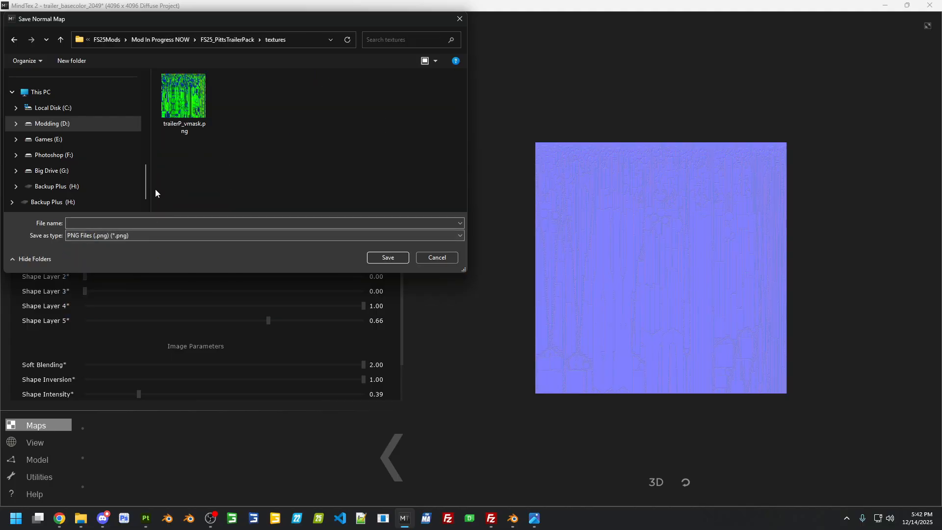
{"action": "left_click", "coordinate": [183, 98]}
{"action": "double_click", "coordinate": [102, 224]}
{"action": "left_click_drag", "start_coordinate": [106, 224], "coordinate": [100, 224]}
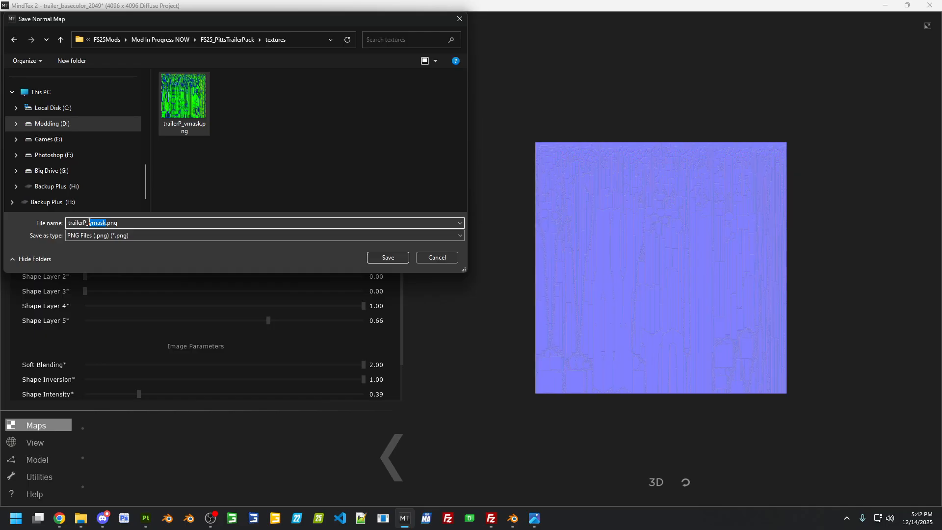
{"action": "type", "text": "normal"}
{"action": "key", "text": "Return"}
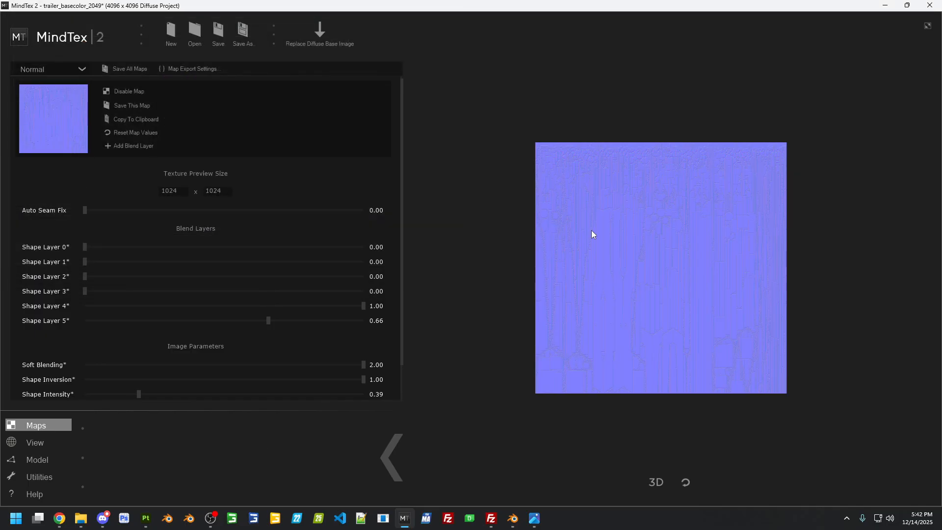
{"action": "left_click", "coordinate": [930, 5]}
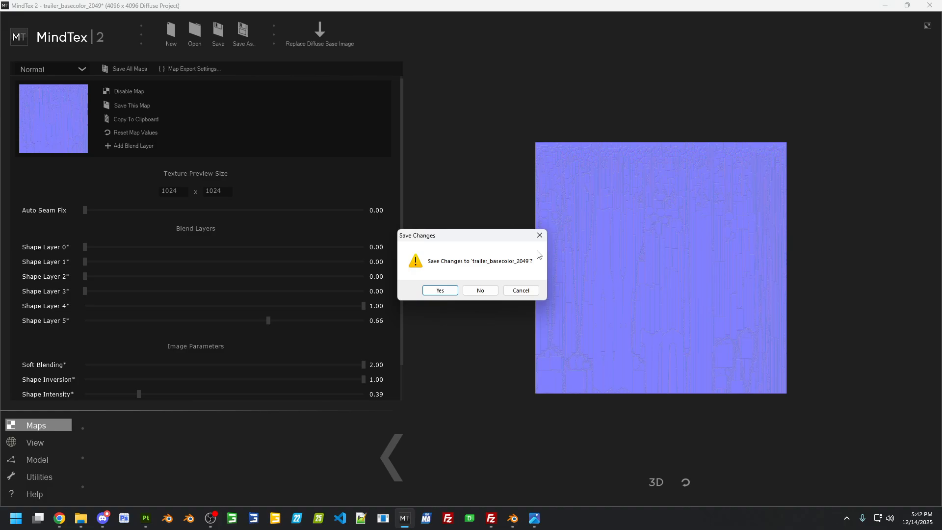
{"action": "left_click", "coordinate": [478, 290]}
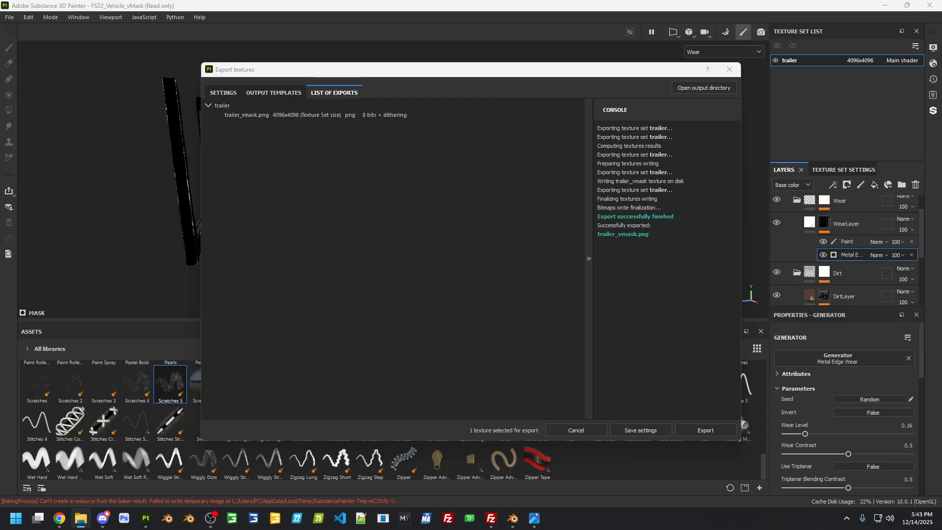
Open trailerP_normal.png and trailerP_vmask.png from the textures folder as separate images in Paint.NET
{"action": "left_click_drag", "start_coordinate": [0, 88], "coordinate": [235, 88]}
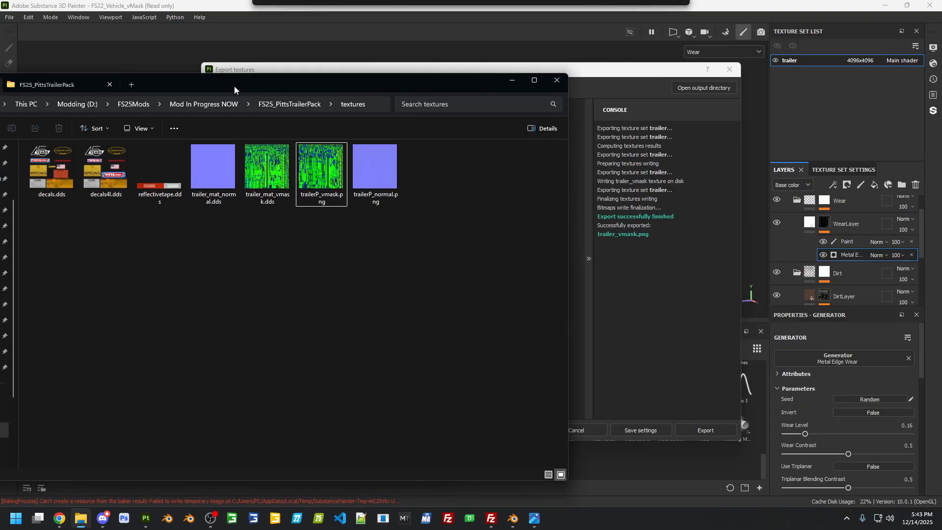
{"action": "left_click", "coordinate": [386, 192]}
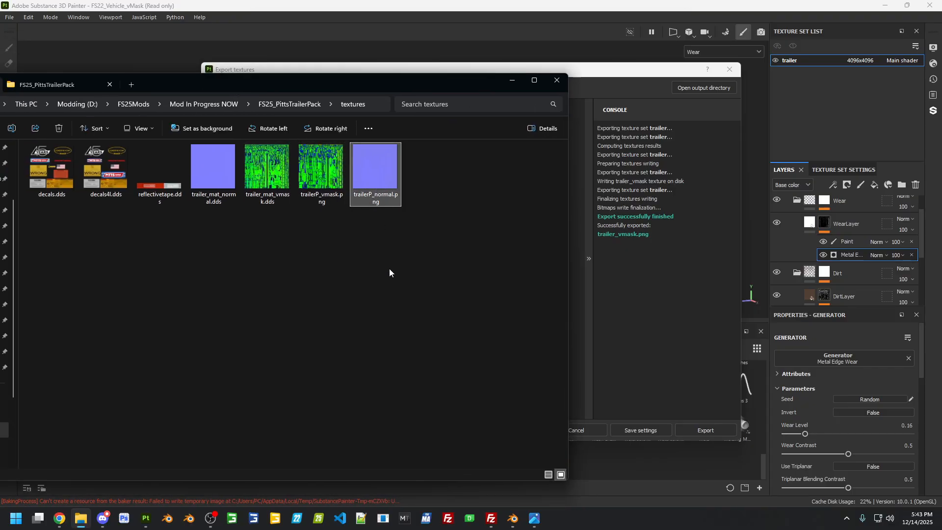
{"action": "right_click", "coordinate": [382, 200]}
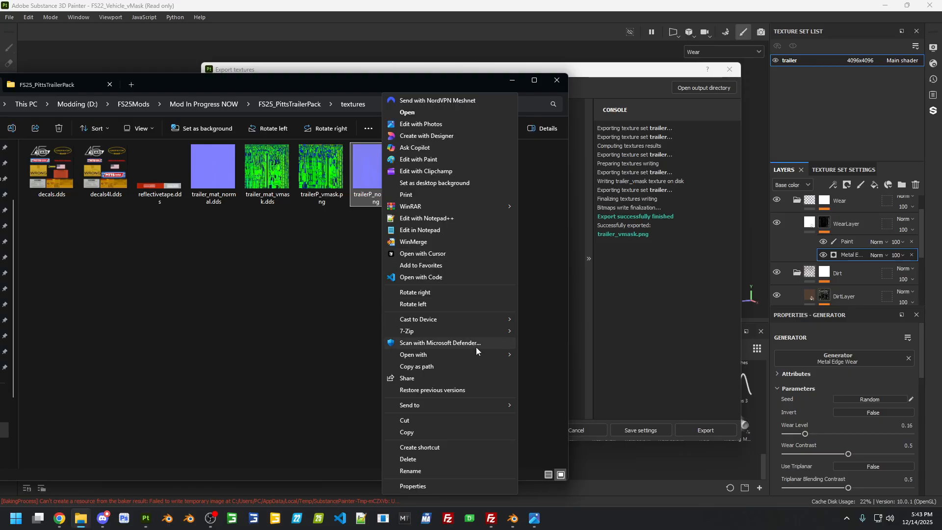
{"action": "mouse_move", "coordinate": [486, 356]}
{"action": "left_click", "coordinate": [541, 391]}
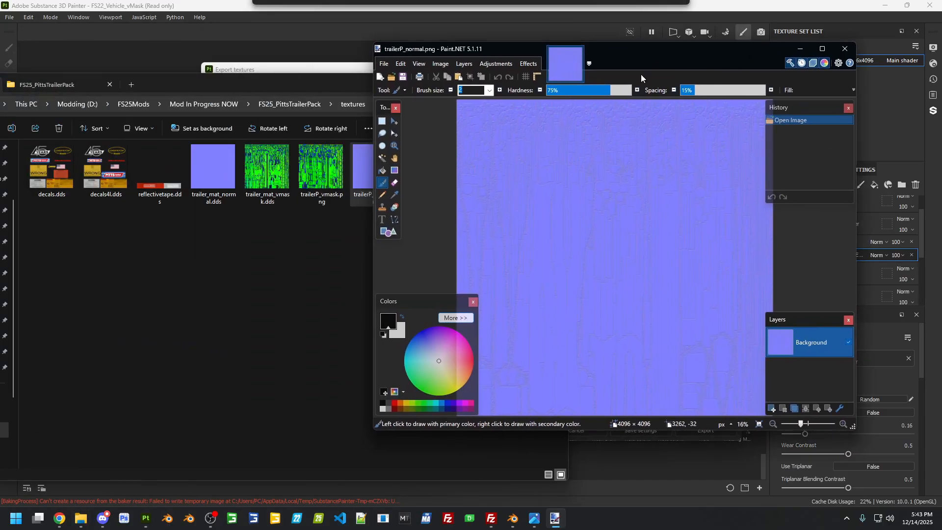
{"action": "mouse_move", "coordinate": [321, 167]}
{"action": "left_mouse_down"}
{"action": "mouse_move", "coordinate": [319, 186]}
{"action": "mouse_move", "coordinate": [640, 81]}
{"action": "mouse_move", "coordinate": [637, 66]}
{"action": "left_mouse_up"}
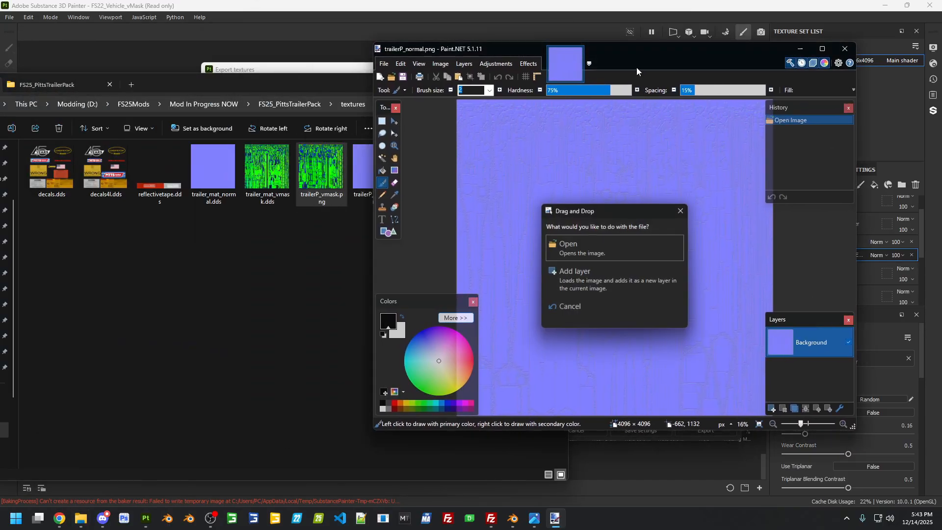
{"action": "left_click", "coordinate": [599, 250]}
Resize the trailerP_vmask.png image to 2048 × 2048 pixels
{"action": "left_click", "coordinate": [440, 63]}
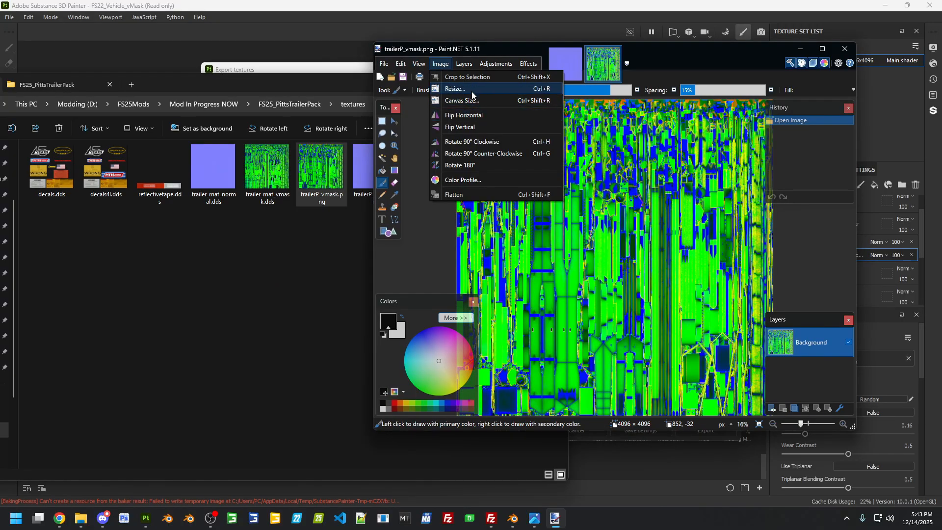
{"action": "left_click", "coordinate": [470, 89]}
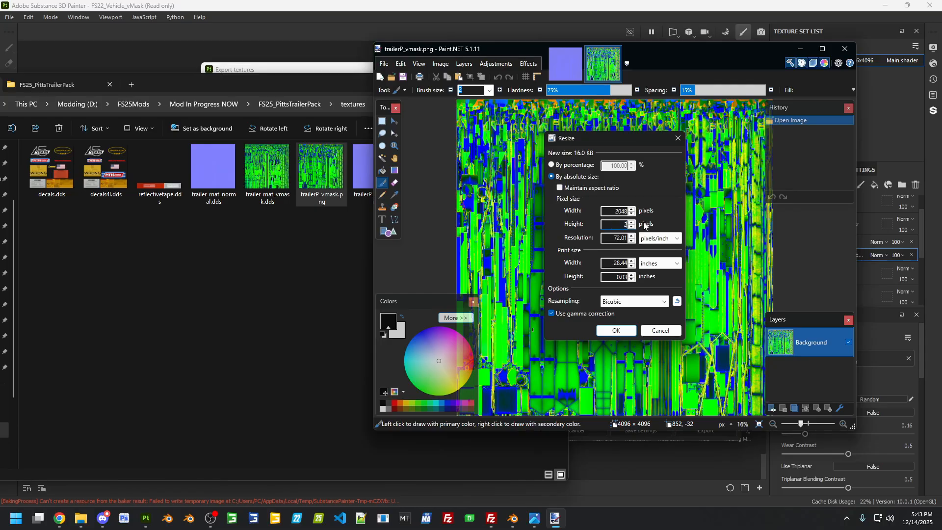
{"action": "key", "text": "Return"}
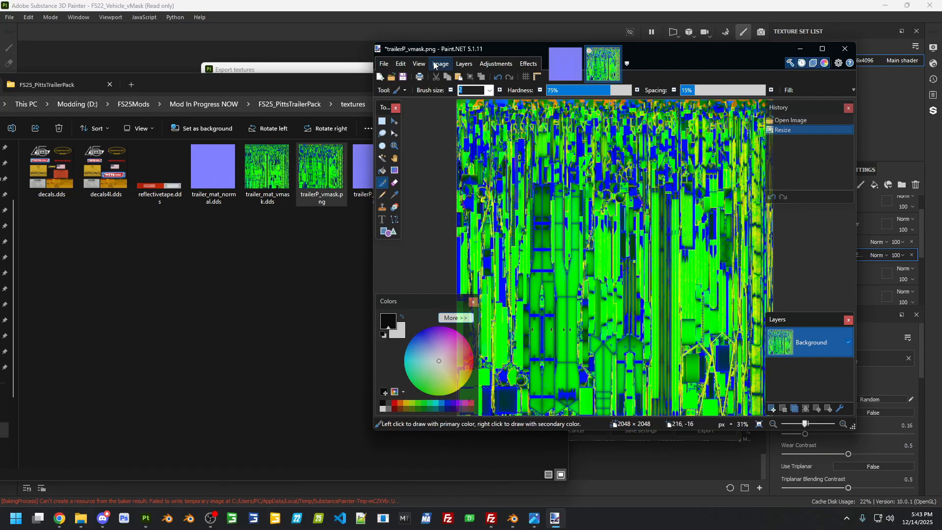
Resize the trailerP_normal.png image to 2048 × 2048 pixels
{"action": "left_click", "coordinate": [566, 76]}
{"action": "left_click", "coordinate": [440, 64]}
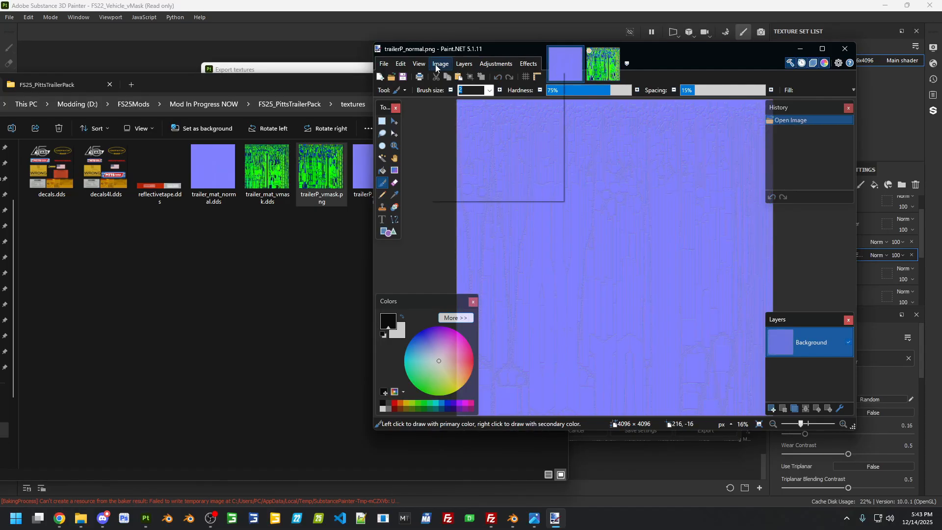
{"action": "left_click", "coordinate": [460, 90]}
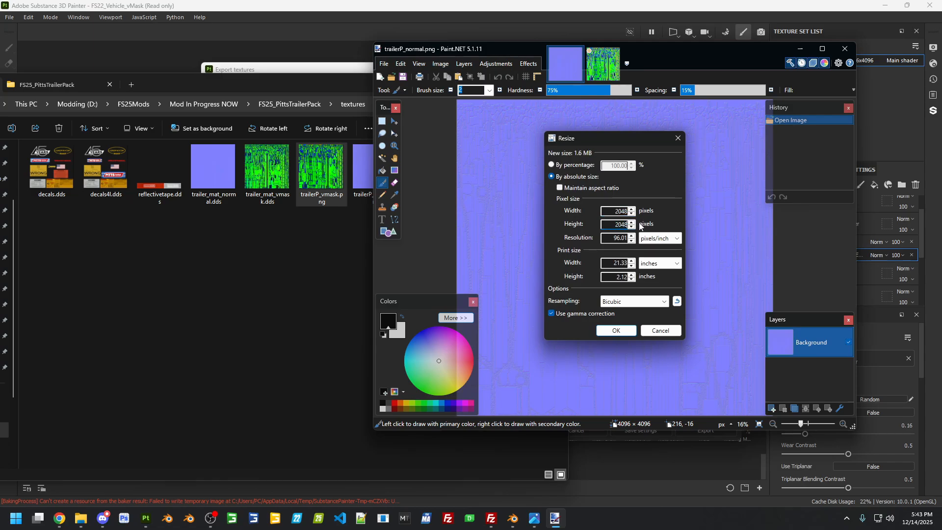
{"action": "key", "text": "Return"}
Save the resized normal map over trailerP_normal.png in the textures folder with the default PNG settings
{"action": "left_click", "coordinate": [384, 64]}
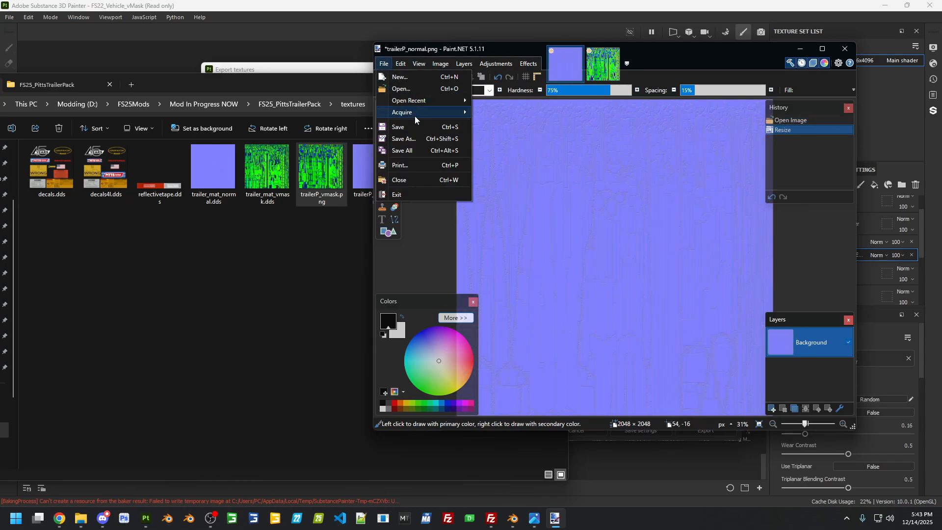
{"action": "left_click", "coordinate": [410, 139]}
{"action": "left_click", "coordinate": [577, 156]}
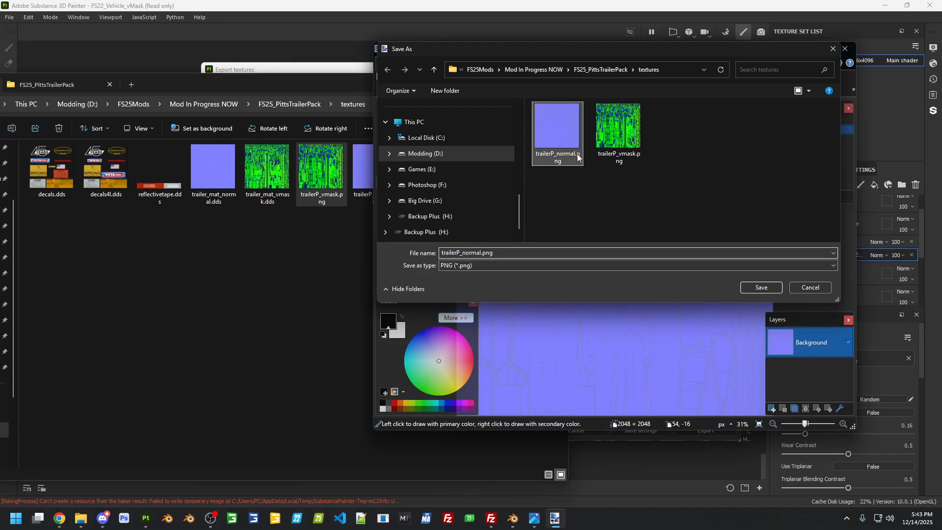
{"action": "double_click", "coordinate": [577, 157]}
{"action": "left_click", "coordinate": [503, 257]}
{"action": "key", "text": "Return"}
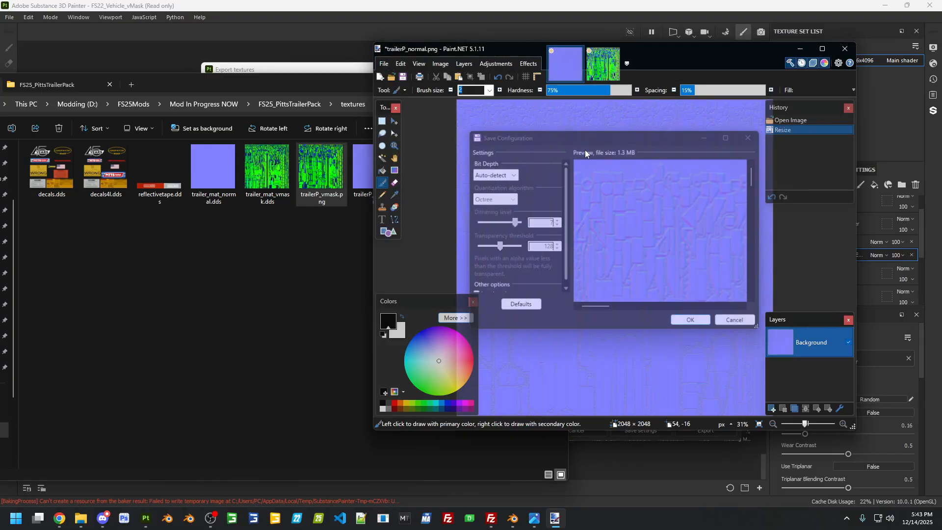
Save the resized mask over trailerP_vmask.png with the default PNG settings and close Paint.NET
{"action": "left_click", "coordinate": [602, 64]}
{"action": "left_click", "coordinate": [383, 64]}
{"action": "left_click", "coordinate": [428, 140]}
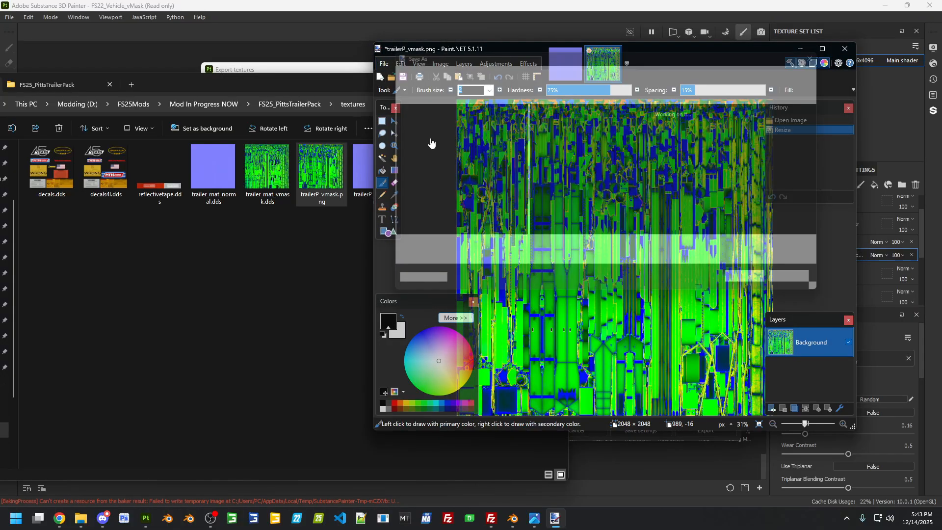
{"action": "double_click", "coordinate": [611, 149]}
{"action": "left_click", "coordinate": [497, 258]}
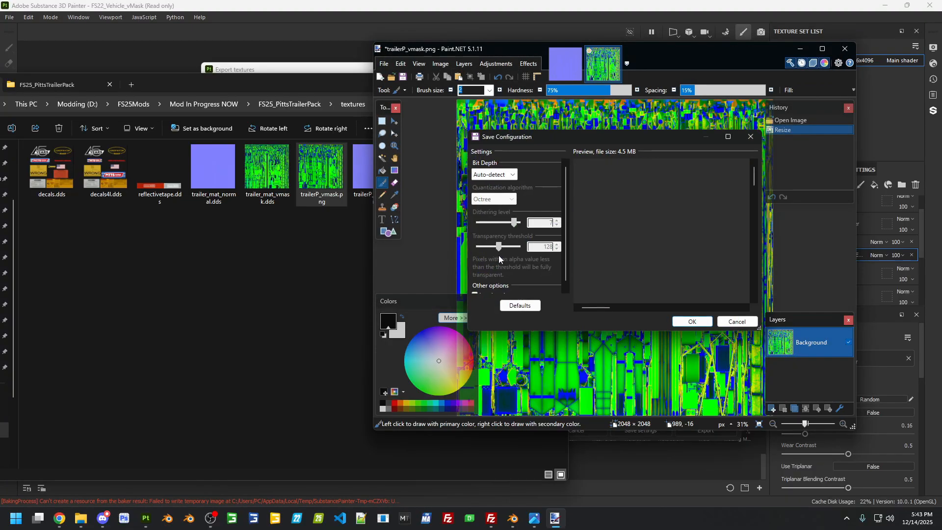
{"action": "left_click", "coordinate": [692, 322]}
{"action": "left_click", "coordinate": [844, 49]}
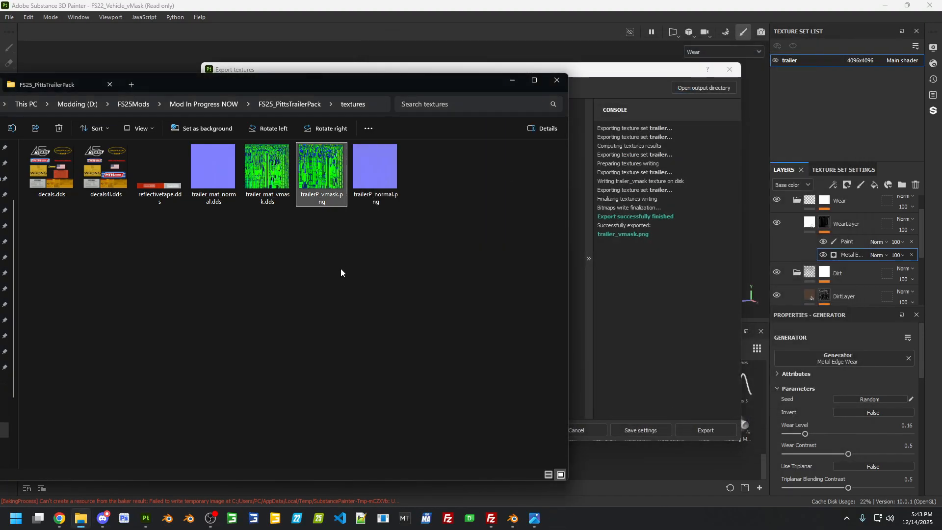
Convert trailerP_vmask.png and trailerP_normal.png to DDS by sending both files to Texture Tool
{"action": "left_click_drag", "start_coordinate": [420, 231], "coordinate": [333, 176]}
{"action": "right_click", "coordinate": [378, 182]}
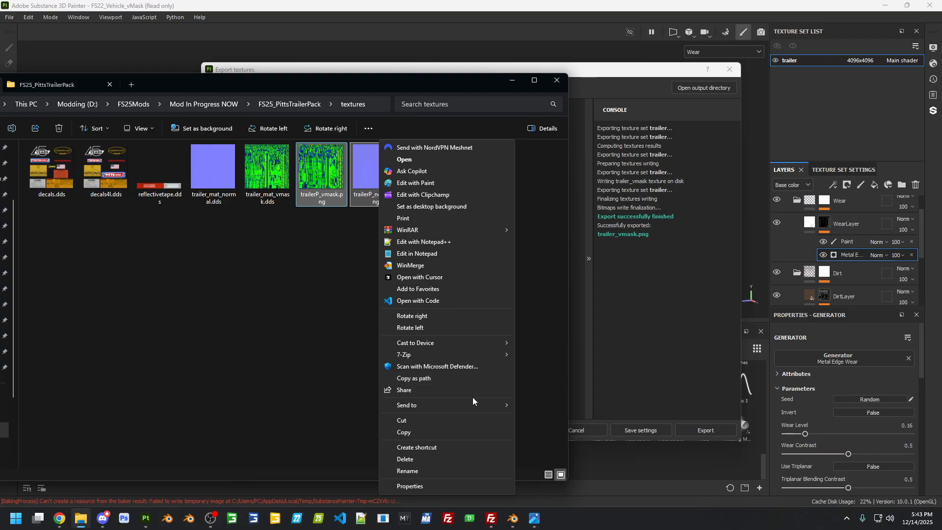
{"action": "mouse_move", "coordinate": [470, 404]}
{"action": "left_click", "coordinate": [543, 428]}
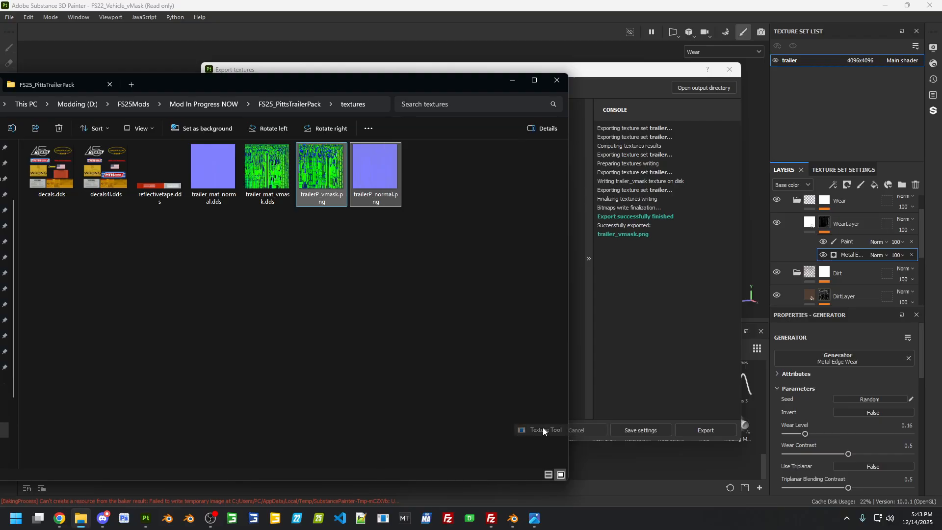
{"action": "key", "text": "Return"}
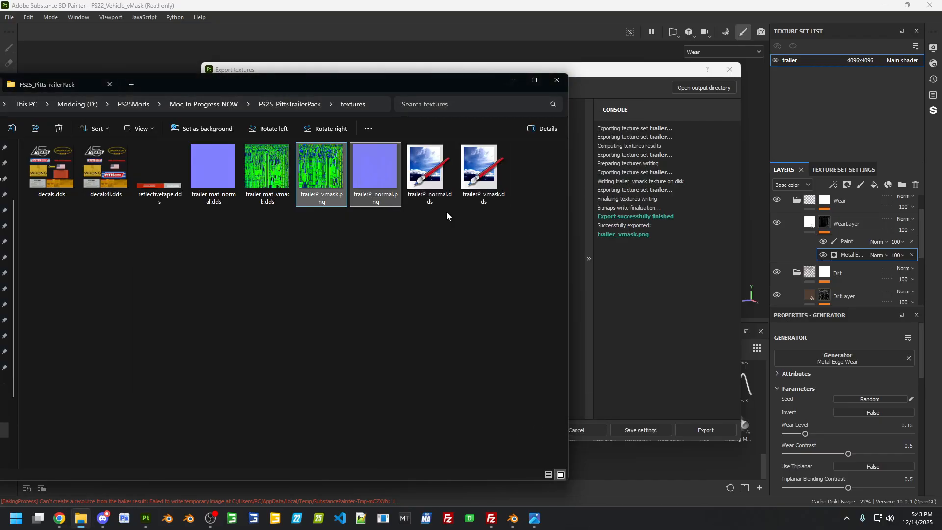
Delete the trailerP_vmask.png and trailerP_normal.png files from the textures folder and move the folder window aside
{"action": "left_click_drag", "start_coordinate": [399, 240], "coordinate": [341, 168]}
{"action": "key", "text": "Delete"}
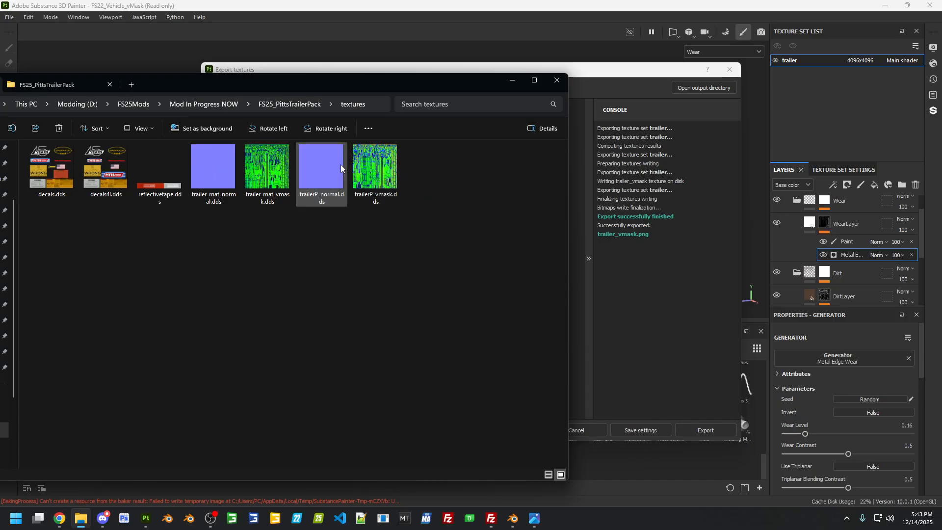
{"action": "left_click_drag", "start_coordinate": [373, 83], "coordinate": [0, 76]}
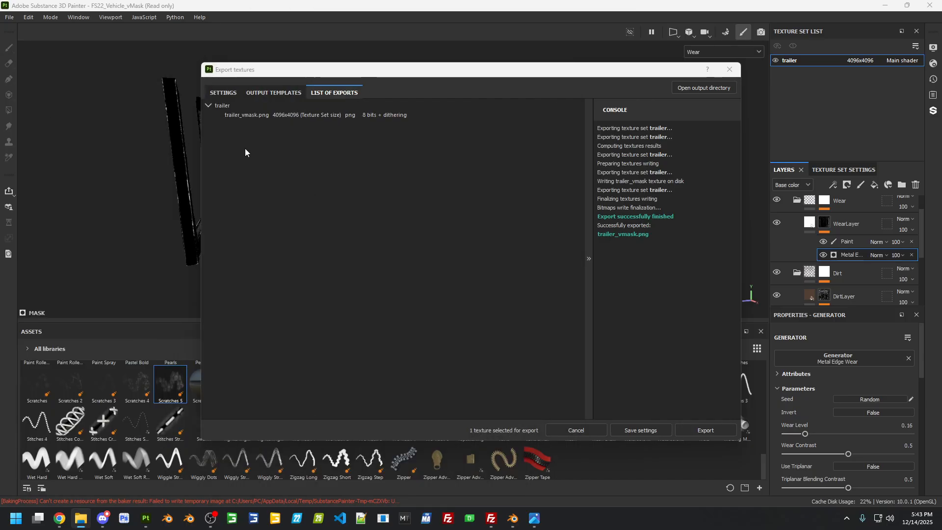
Close the texture export dialog and save the Substance Painter project as plantationTrailer in the _substance folder of FS25_PittsTrailerPack
{"action": "left_click", "coordinate": [729, 69]}
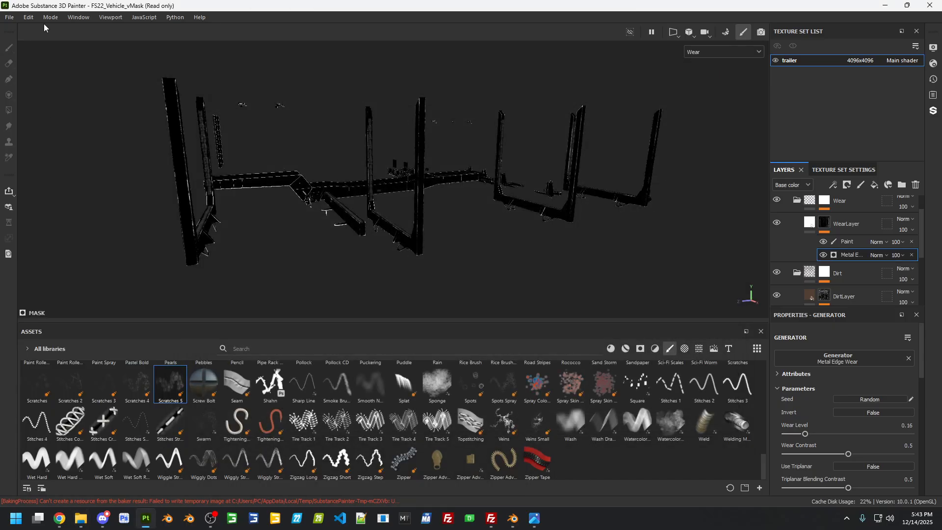
{"action": "left_click", "coordinate": [9, 17]}
{"action": "left_click", "coordinate": [54, 104]}
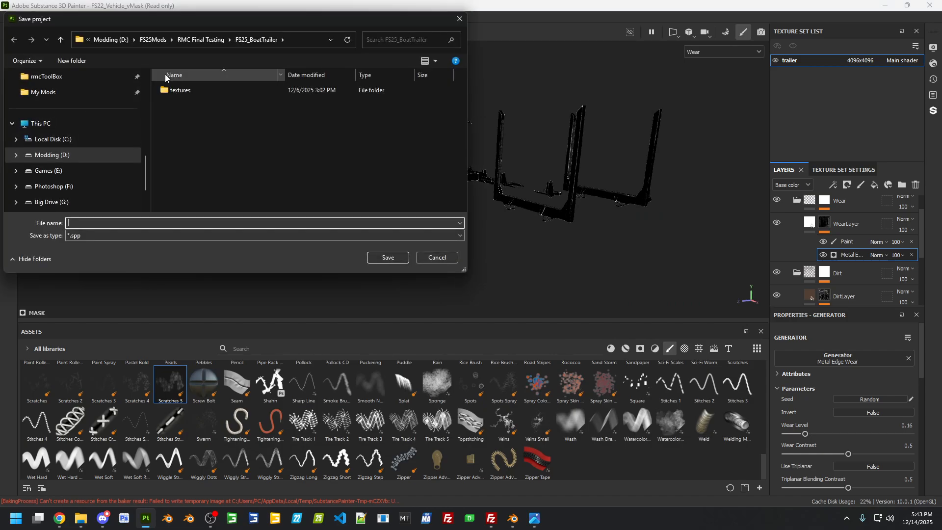
{"action": "left_click", "coordinate": [152, 39]}
{"action": "double_click", "coordinate": [217, 187]}
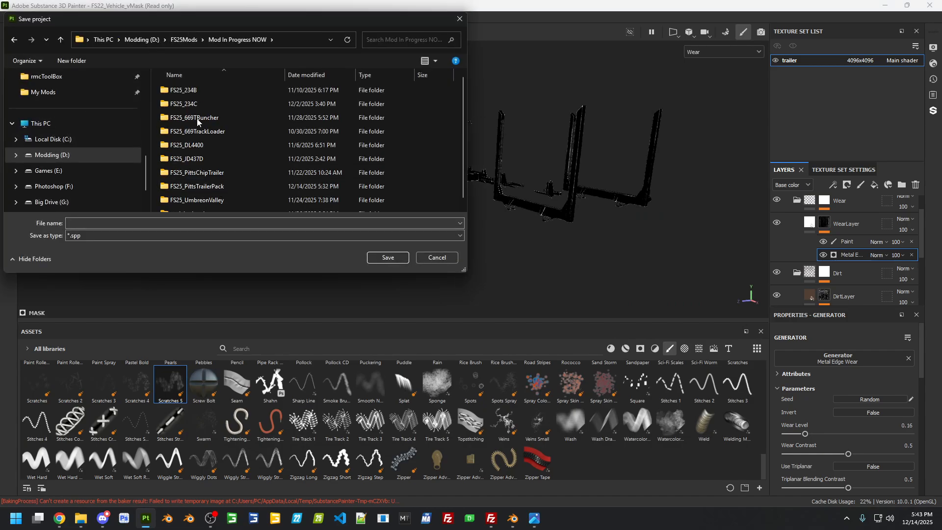
{"action": "double_click", "coordinate": [233, 185]}
{"action": "double_click", "coordinate": [201, 90]}
{"action": "left_click", "coordinate": [98, 223]}
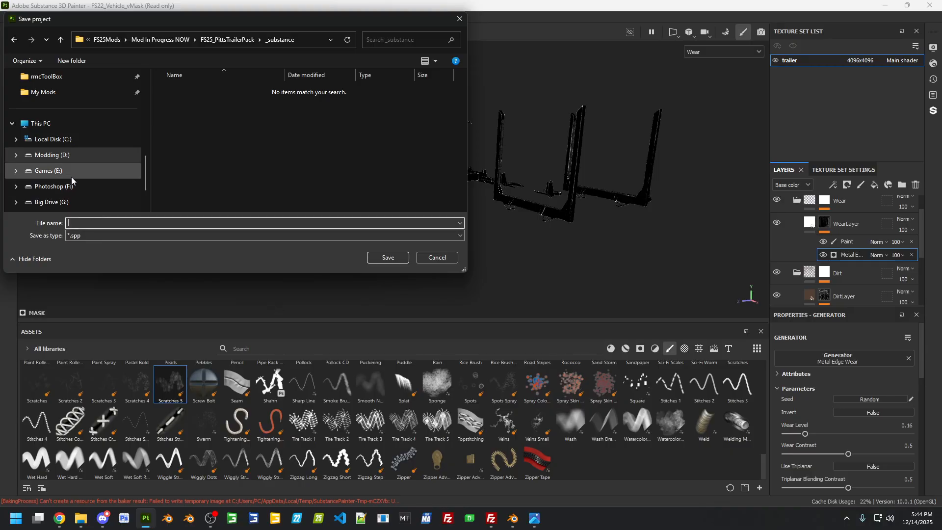
{"action": "type", "text": "plantationTrailer"}
{"action": "key", "text": "Return"}
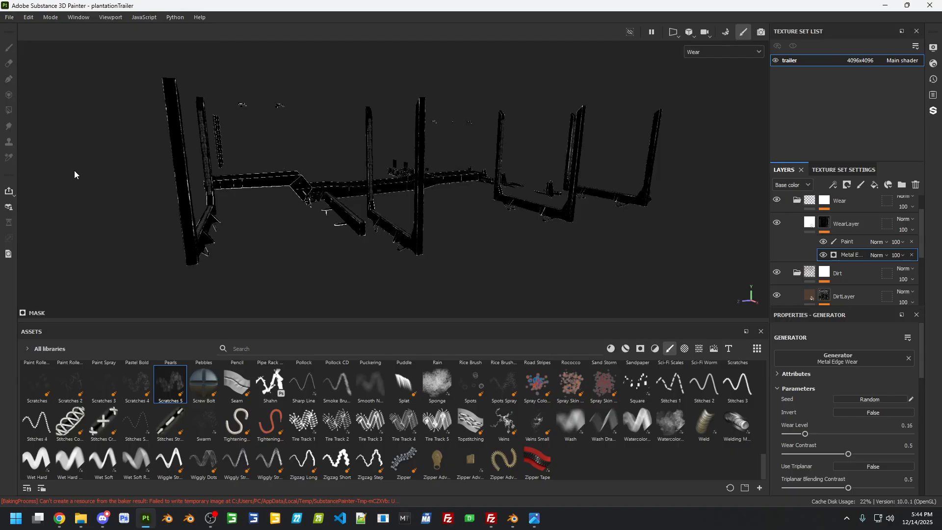
Switch to Blender, select only the bolsters object of the trailer and open the Shading workspace
{"action": "key", "text": "alt+Tab"}
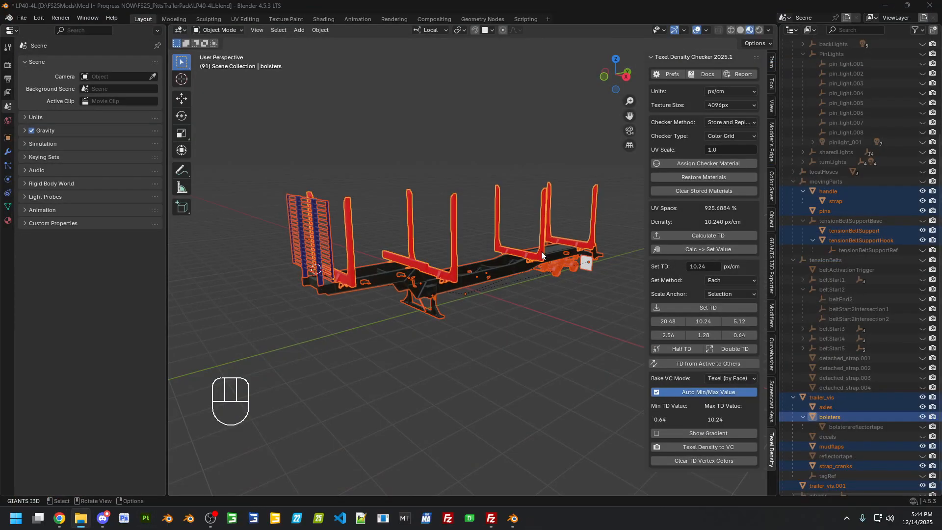
{"action": "left_click", "coordinate": [481, 322]}
{"action": "scroll", "coordinate": [473, 324], "scroll_direction": "up", "scroll_amount": 5}
{"action": "left_click", "coordinate": [411, 201]}
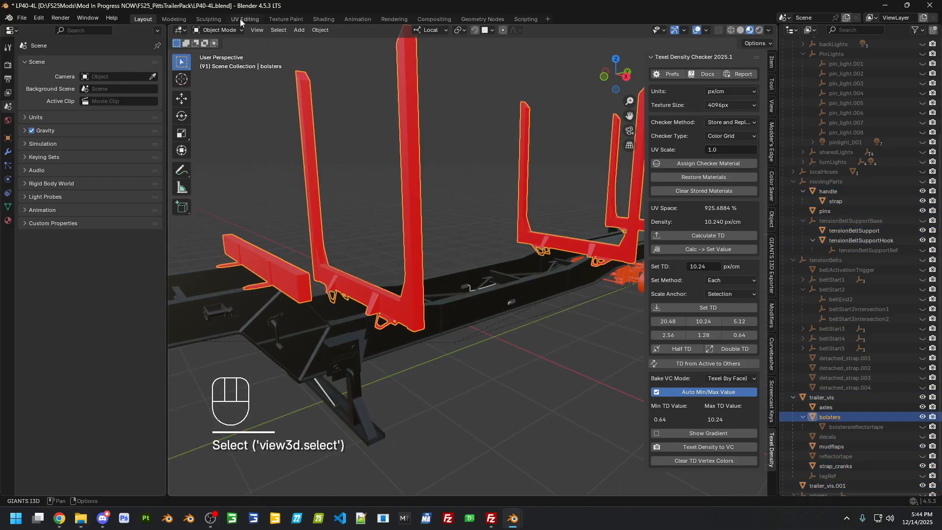
{"action": "left_click", "coordinate": [331, 19]}
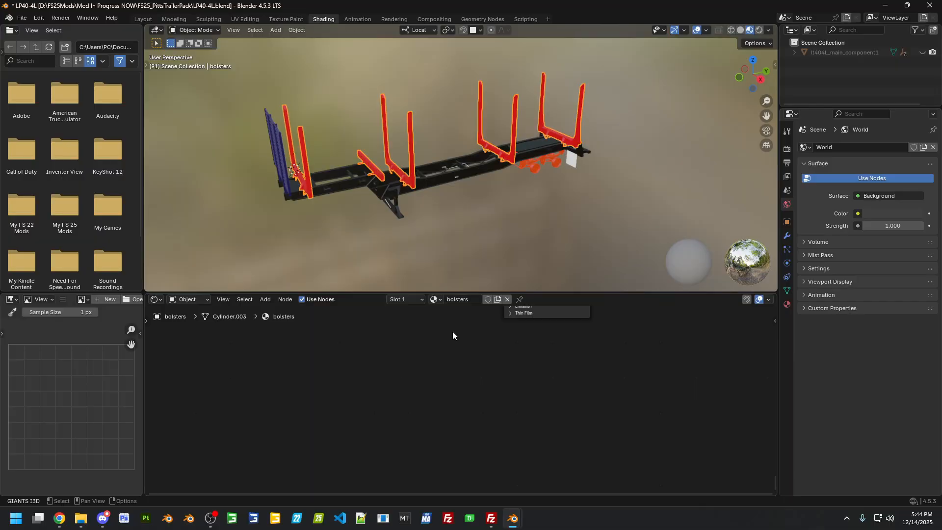
Delete the node to the left of the Principled BSDF in the bolsters material's node tree
{"action": "scroll", "coordinate": [470, 407], "scroll_direction": "down", "scroll_amount": 2}
{"action": "middle_click_drag", "start_coordinate": [524, 383], "coordinate": [498, 478]}
{"action": "middle_click_drag", "start_coordinate": [573, 452], "coordinate": [544, 475]}
{"action": "left_click", "coordinate": [334, 396]}
{"action": "key", "text": "Delete"}
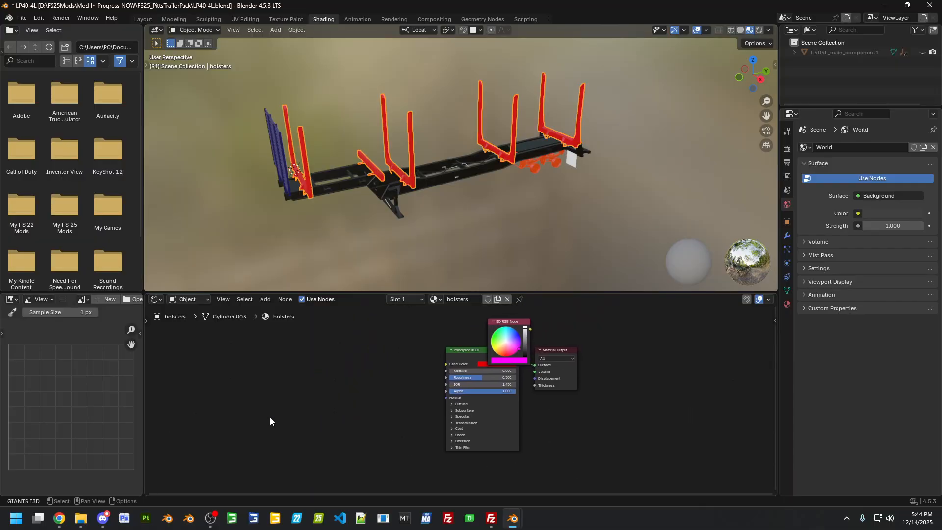
Add an Image Texture node to the left of the Principled BSDF in the bolsters material
{"action": "key", "text": "shift+a"}
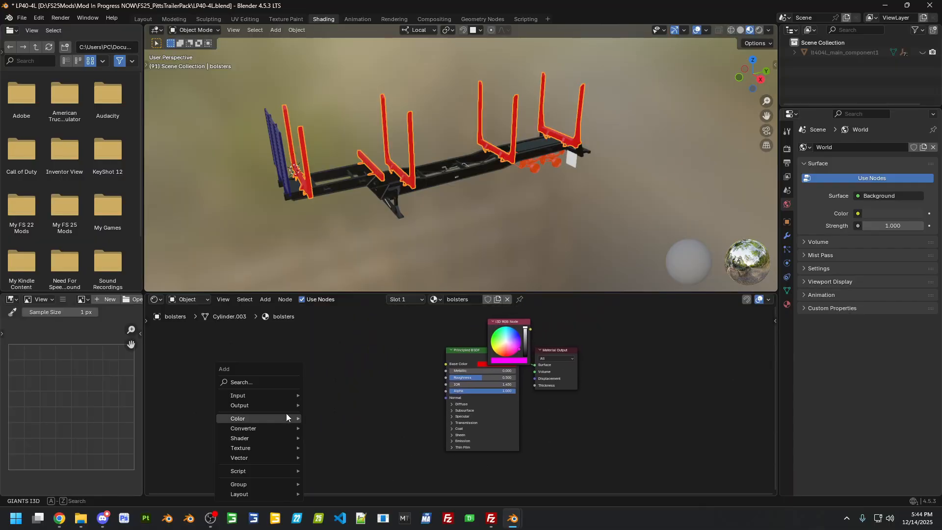
{"action": "left_click", "coordinate": [277, 385]}
{"action": "type", "text": "i"}
{"action": "left_click", "coordinate": [327, 401]}
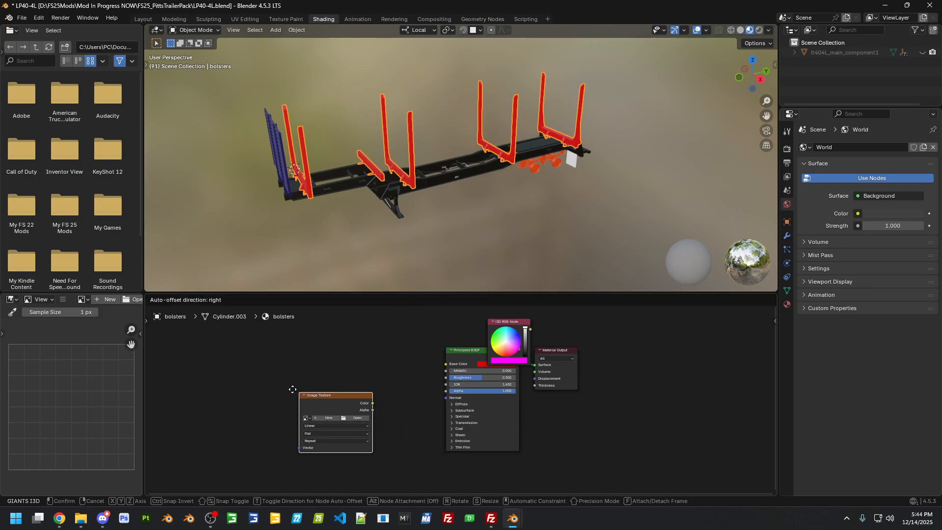
{"action": "left_click", "coordinate": [269, 378]}
{"action": "key", "text": "n"}
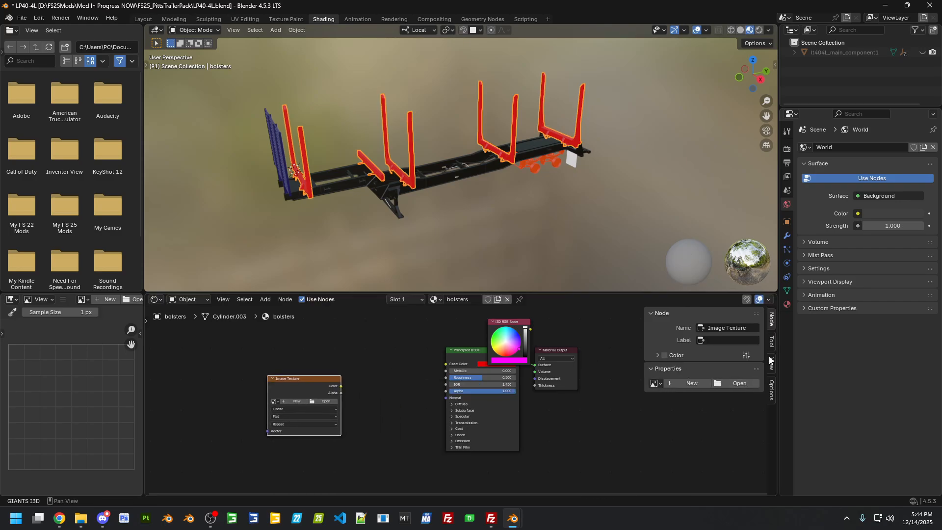
{"action": "key", "text": "n"}
{"action": "key", "text": "n"}
{"action": "scroll", "coordinate": [770, 239], "scroll_direction": "down", "scroll_amount": 5}
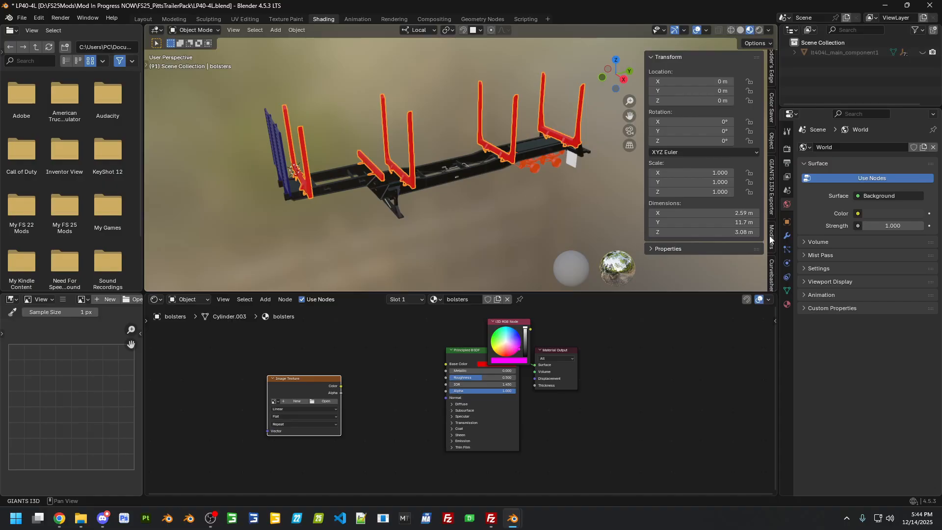
{"action": "scroll", "coordinate": [771, 239], "scroll_direction": "down", "scroll_amount": 5}
{"action": "left_click", "coordinate": [771, 243]}
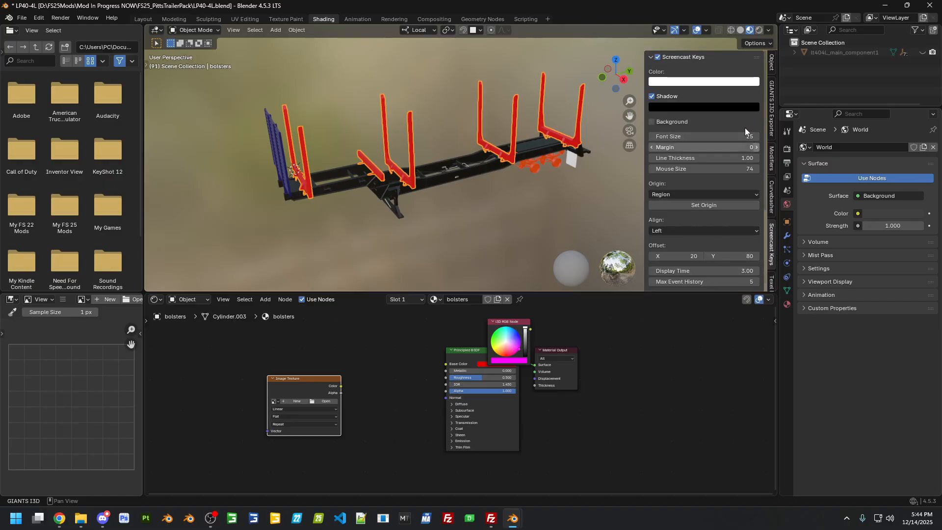
{"action": "left_click", "coordinate": [669, 368]}
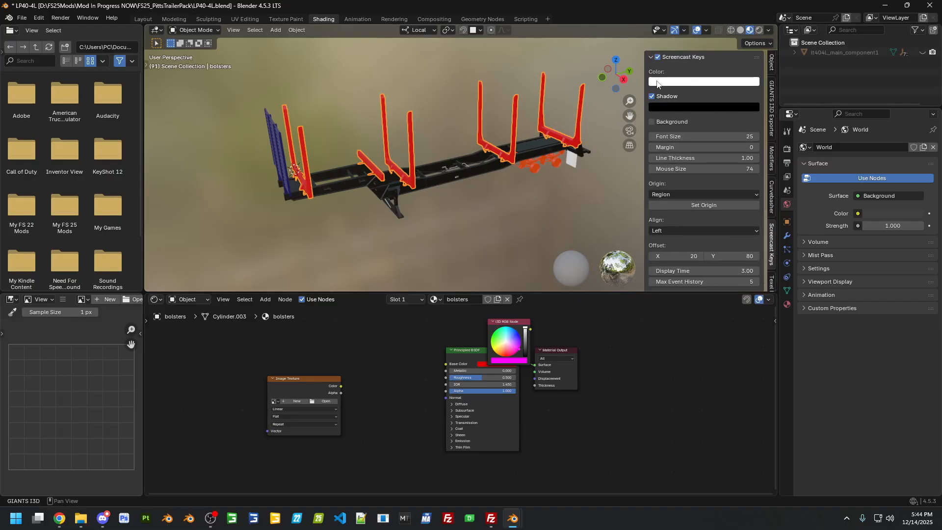
{"action": "key", "text": "n"}
Move the Image Texture node further away from the Principled BSDF and place a duplicate of it below
{"action": "left_click_drag", "start_coordinate": [306, 381], "coordinate": [272, 326]}
{"action": "key", "text": "shift+d"}
{"action": "left_click", "coordinate": [274, 410]}
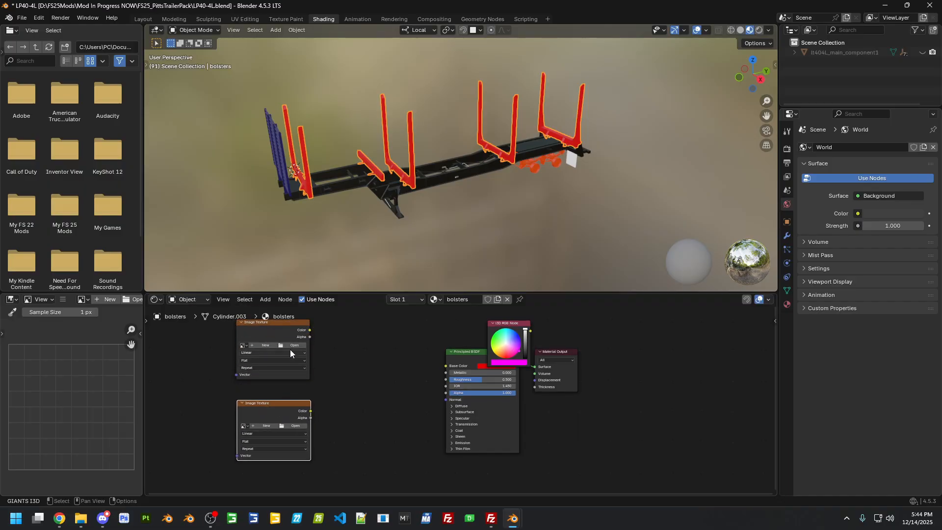
Load trailerP_vmask.dds into the upper Image Texture node and trailerP_normal.dds into the lower one, both from the textures folder
{"action": "left_click", "coordinate": [292, 346]}
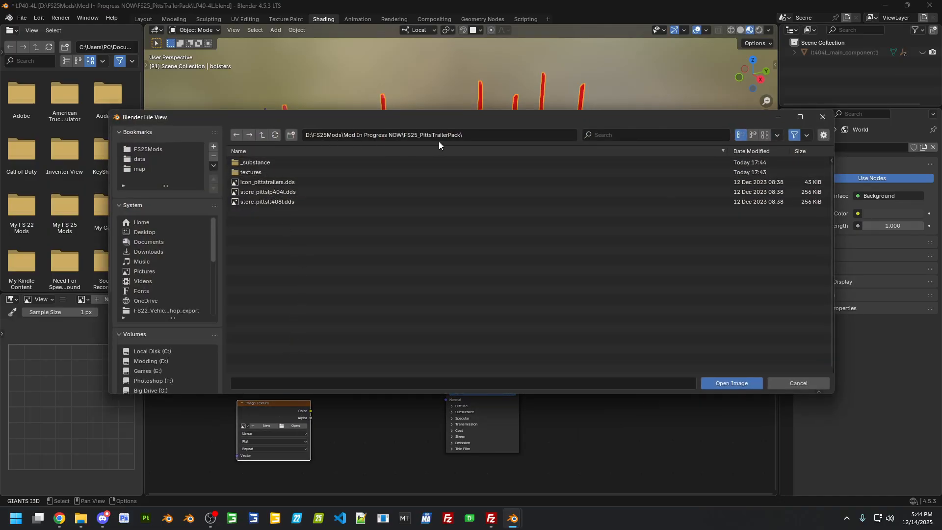
{"action": "left_click", "coordinate": [290, 171]}
{"action": "double_click", "coordinate": [290, 168]}
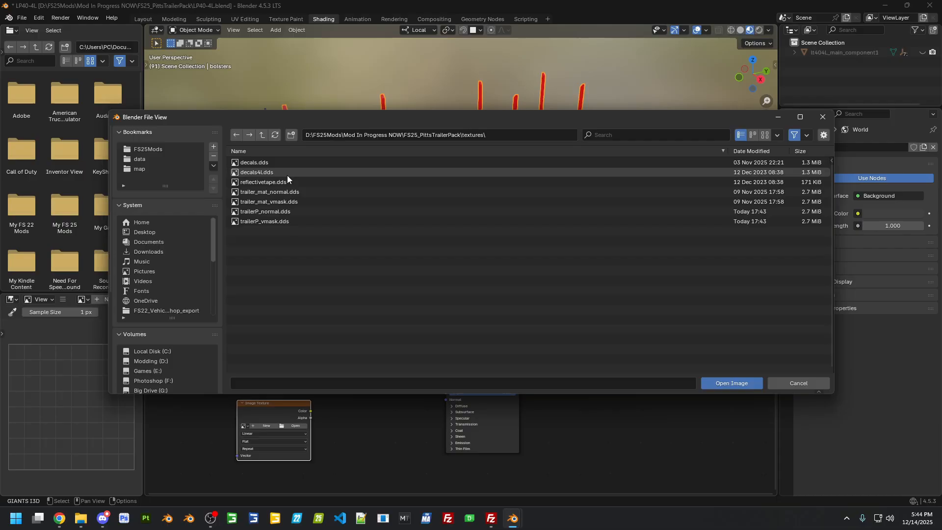
{"action": "double_click", "coordinate": [283, 219]}
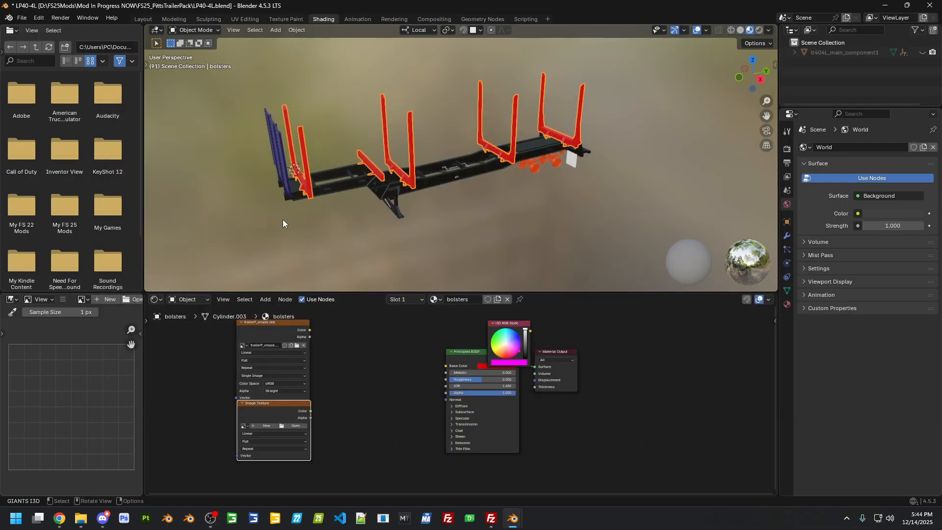
{"action": "left_click", "coordinate": [295, 426]}
{"action": "left_click", "coordinate": [260, 175]}
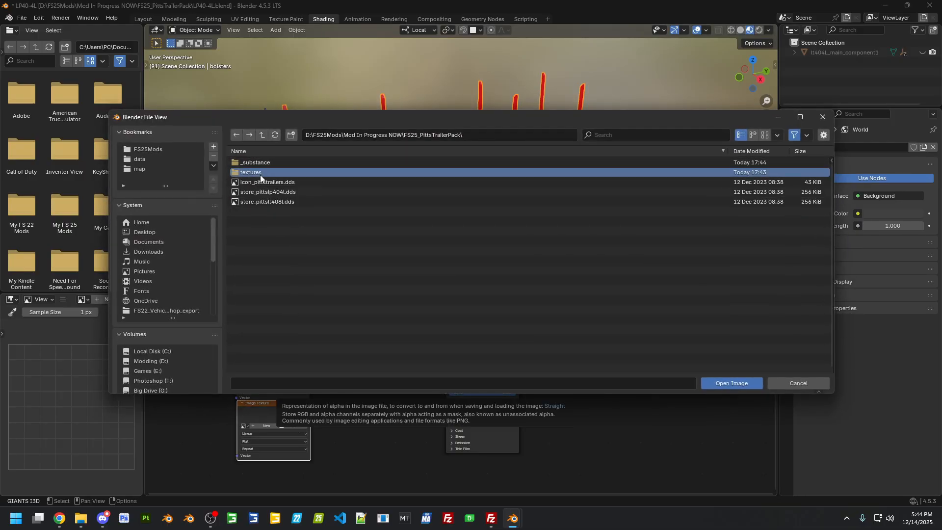
{"action": "double_click", "coordinate": [260, 175]}
{"action": "double_click", "coordinate": [278, 212]}
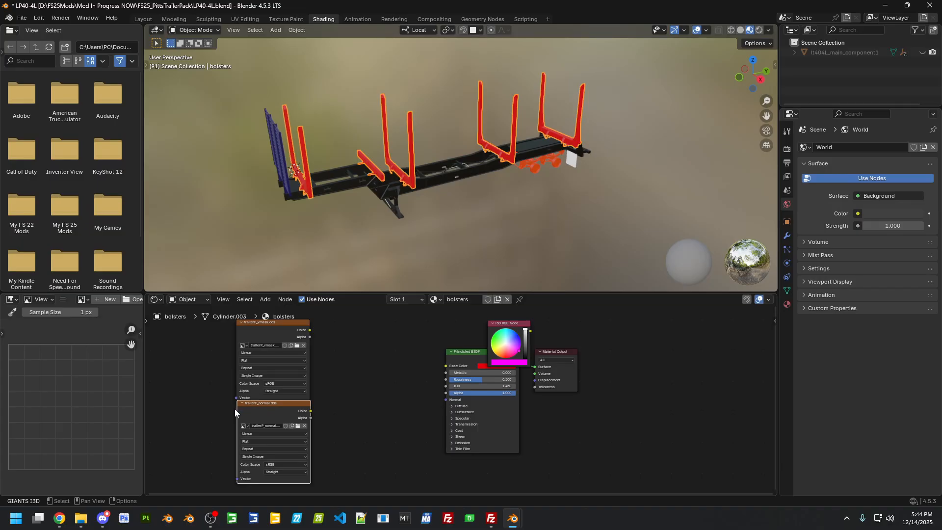
Collapse the trailerP_normal.dds node, move it down slightly and add a Normal Map node beside it
{"action": "left_click", "coordinate": [243, 403]}
{"action": "left_click", "coordinate": [360, 441]}
{"action": "left_click_drag", "start_coordinate": [281, 406], "coordinate": [278, 430]}
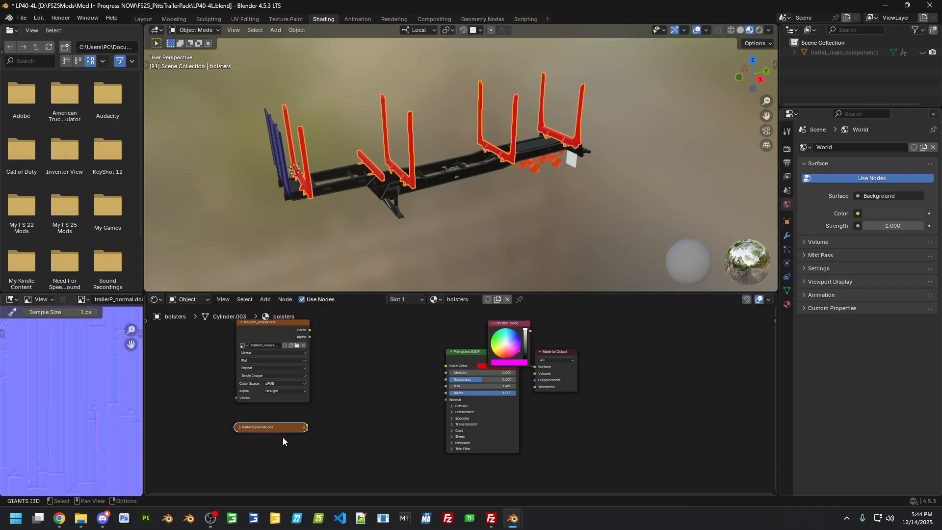
{"action": "key", "text": "shift+a"}
{"action": "left_click", "coordinate": [322, 385]}
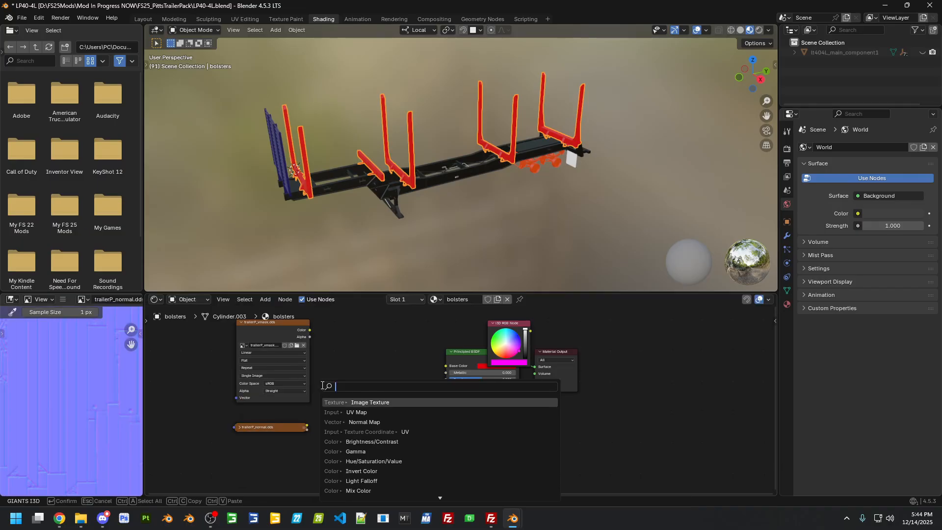
{"action": "type", "text": "no"}
{"action": "left_click", "coordinate": [387, 429]}
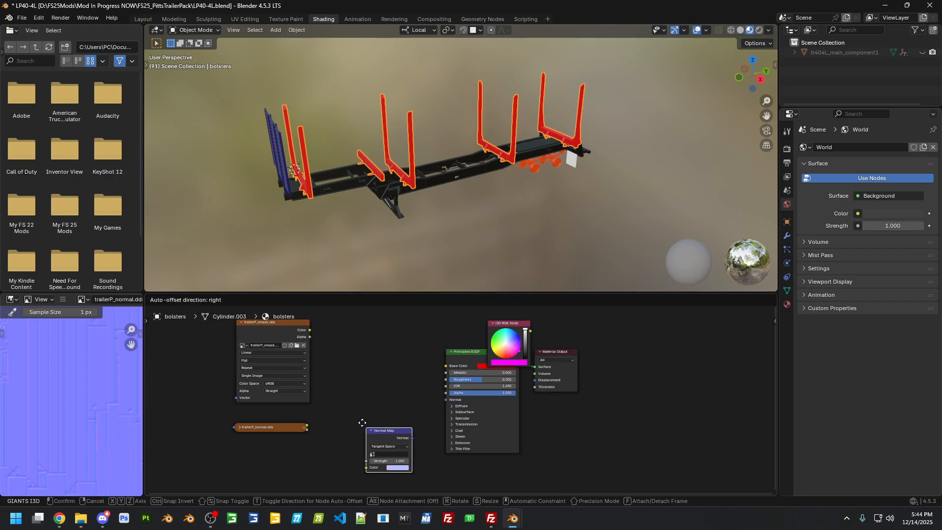
{"action": "left_click", "coordinate": [345, 401]}
Link trailerP_normal.dds through the Normal Map node to the Principled BSDF's Normal input, and arrange both nodes collapsed near the shader
{"action": "left_click_drag", "start_coordinate": [309, 425], "coordinate": [350, 444]}
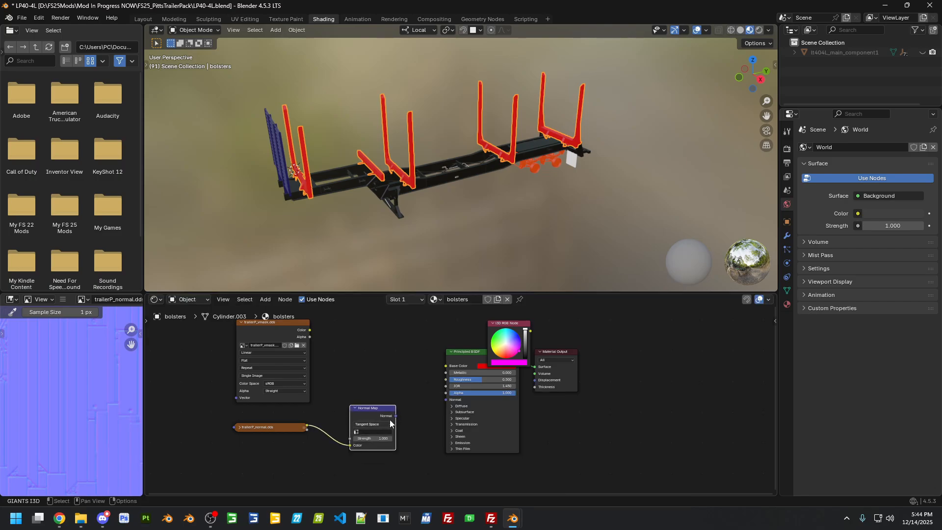
{"action": "left_click_drag", "start_coordinate": [395, 416], "coordinate": [443, 399]}
{"action": "left_click", "coordinate": [355, 408]}
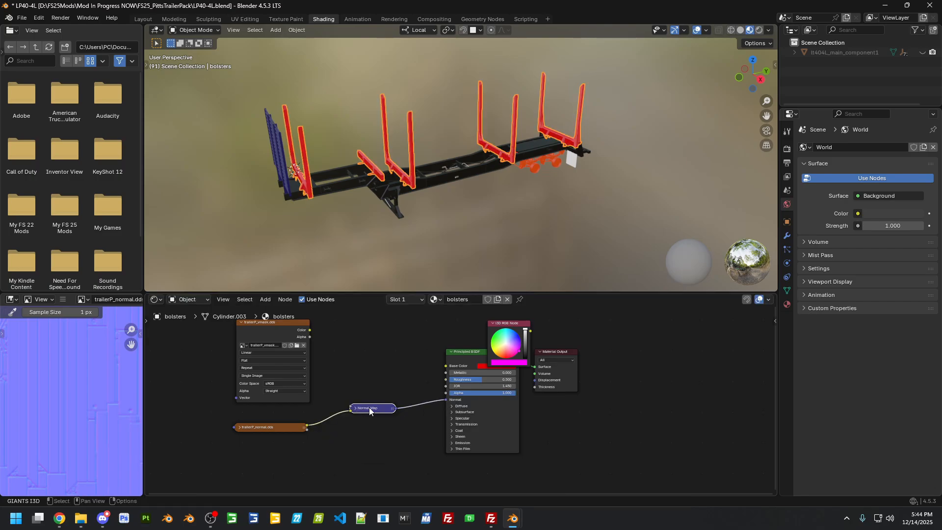
{"action": "left_click_drag", "start_coordinate": [369, 408], "coordinate": [391, 400]}
{"action": "left_click_drag", "start_coordinate": [288, 426], "coordinate": [337, 408]}
Collapse the trailerP_vmask.dds node, link its Color to the Principled BSDF's Roughness and move it closer to the shader
{"action": "left_click", "coordinate": [241, 322]}
{"action": "left_click_drag", "start_coordinate": [241, 323], "coordinate": [351, 360]}
{"action": "left_click_drag", "start_coordinate": [434, 380], "coordinate": [435, 380]}
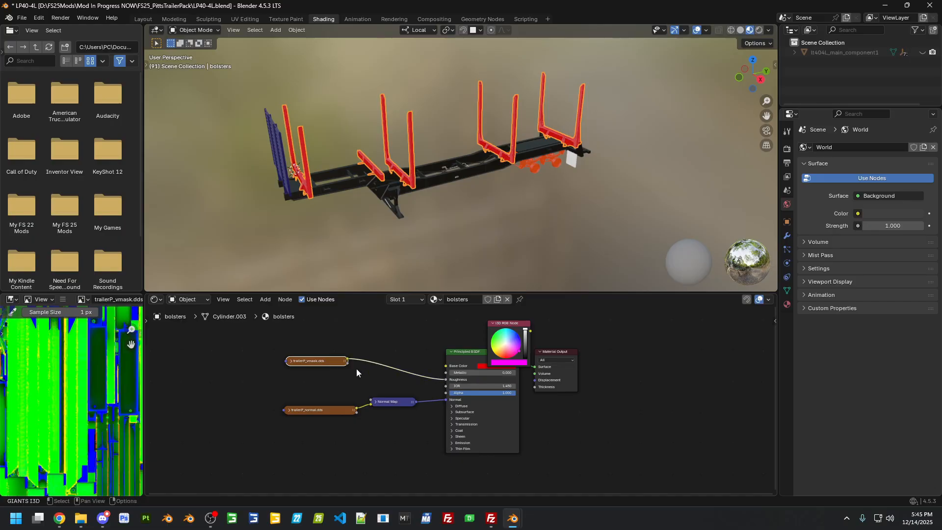
{"action": "left_click_drag", "start_coordinate": [329, 363], "coordinate": [386, 376]}
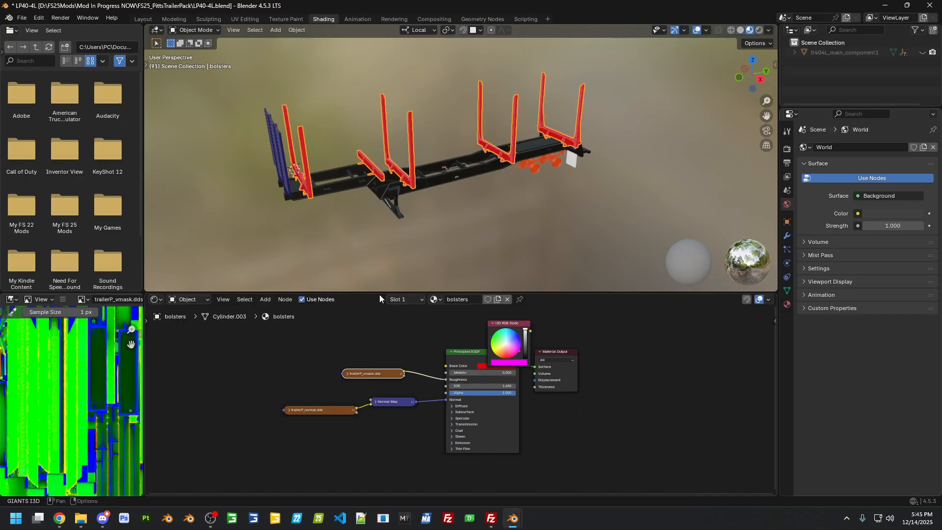
Show the material properties, add another Image Texture node and load white_diffuse.dds from the Farming Simulator 25 data\shared folder
{"action": "left_click", "coordinate": [786, 304]}
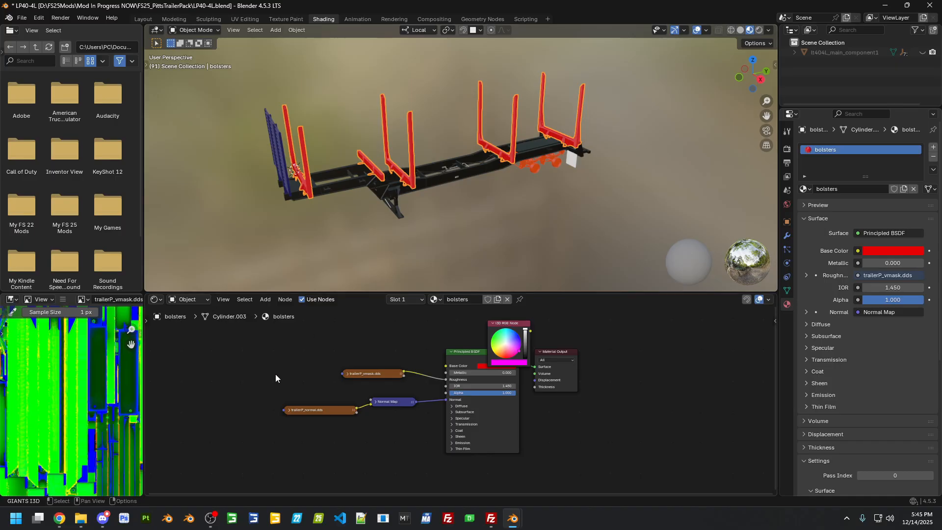
{"action": "key", "text": "shift+a"}
{"action": "type", "text": "im"}
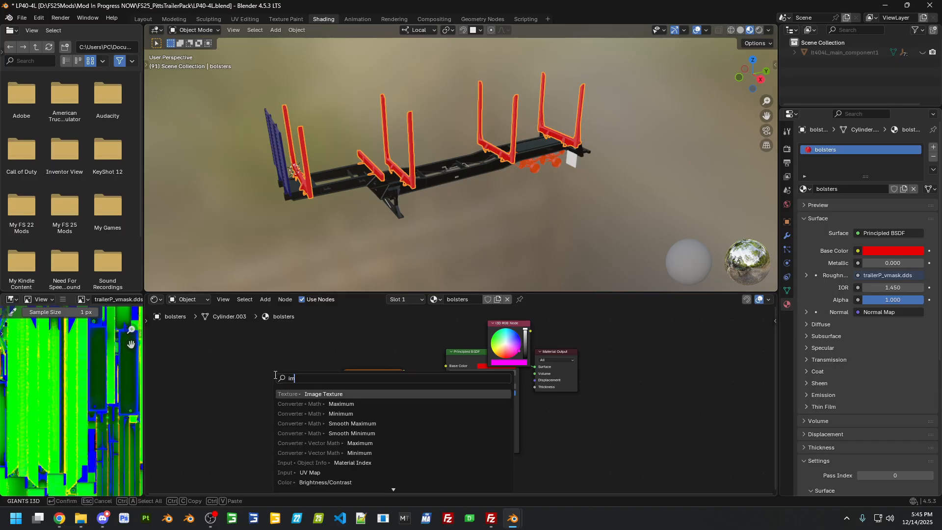
{"action": "key", "text": "Return"}
{"action": "left_click", "coordinate": [257, 358]}
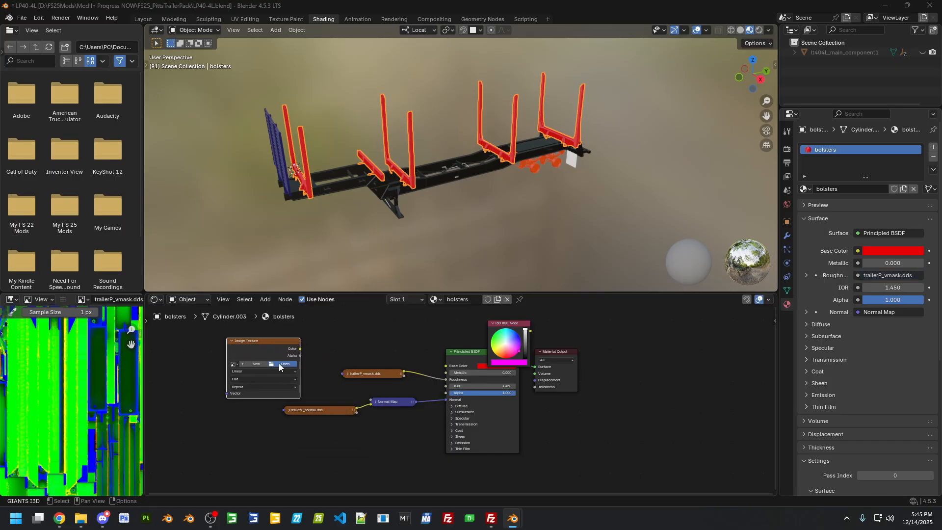
{"action": "left_click", "coordinate": [278, 363]}
{"action": "left_click", "coordinate": [151, 159]}
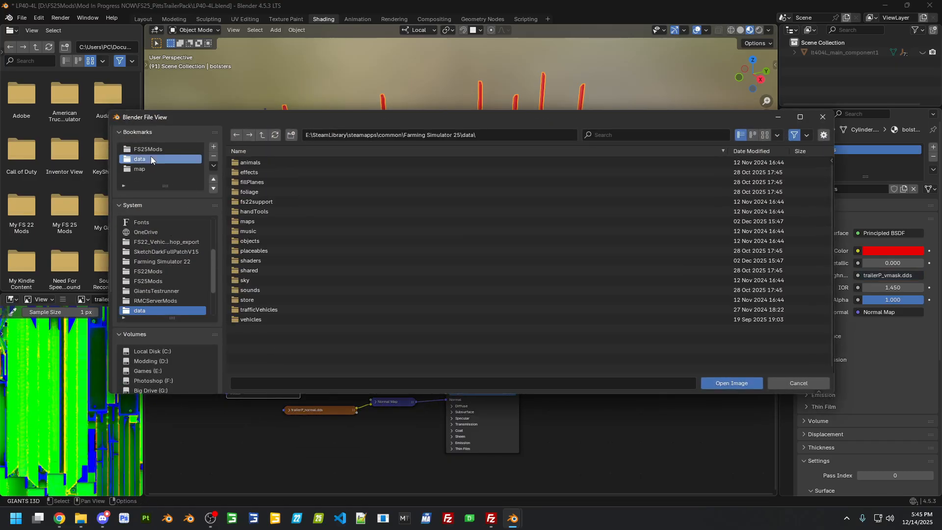
{"action": "double_click", "coordinate": [263, 270]}
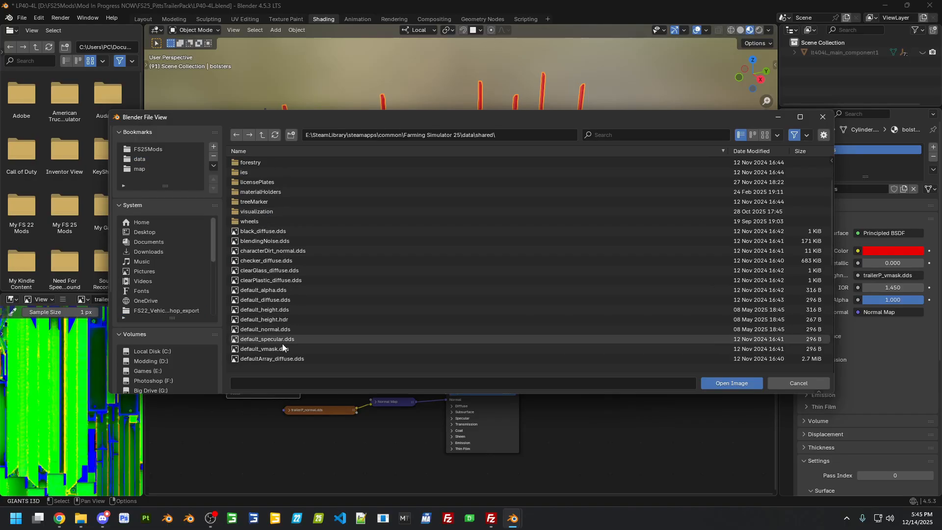
{"action": "scroll", "coordinate": [276, 352], "scroll_direction": "down", "scroll_amount": 10}
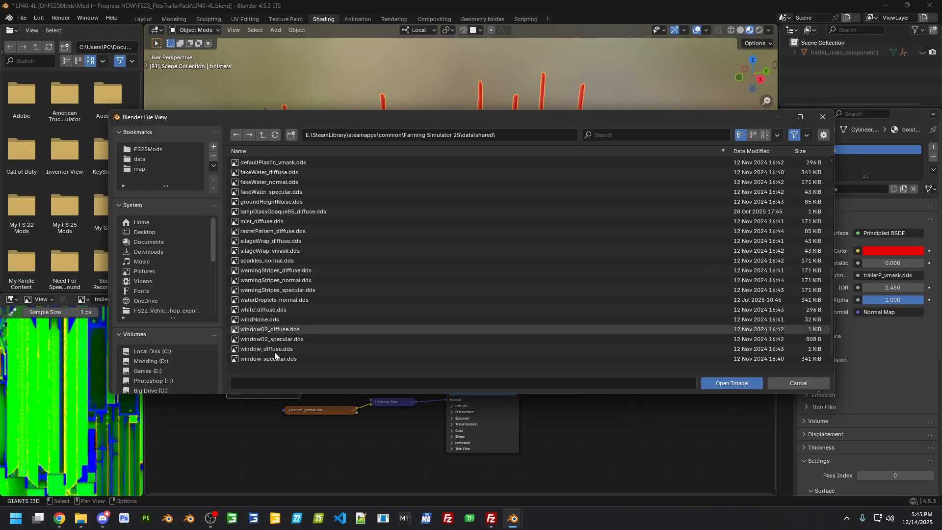
{"action": "double_click", "coordinate": [284, 310]}
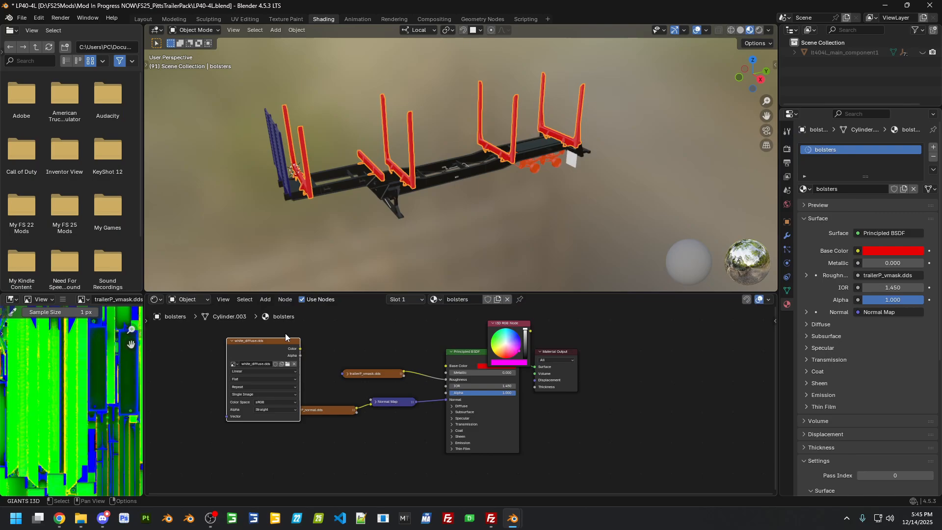
Collapse the white_diffuse.dds node and link its Color to the Principled BSDF's Base Color
{"action": "left_click", "coordinate": [232, 341]}
{"action": "left_click_drag", "start_coordinate": [265, 342], "coordinate": [444, 365]}
{"action": "scroll", "coordinate": [407, 223], "scroll_direction": "up", "scroll_amount": 1}
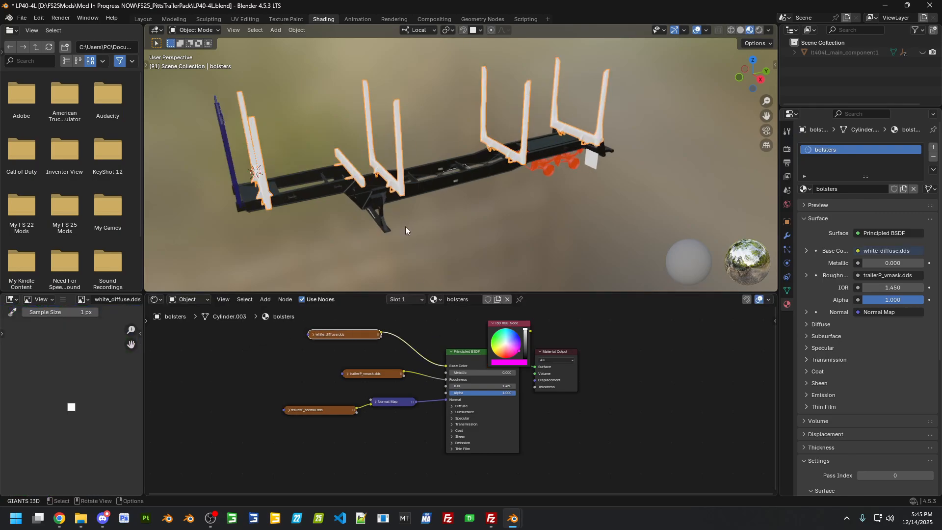
Copy the bolsters' three texture nodes and Normal Map node into the trailer_vis material and link them to Base Color, Roughness and Normal
{"action": "left_click_drag", "start_coordinate": [396, 419], "coordinate": [296, 319]}
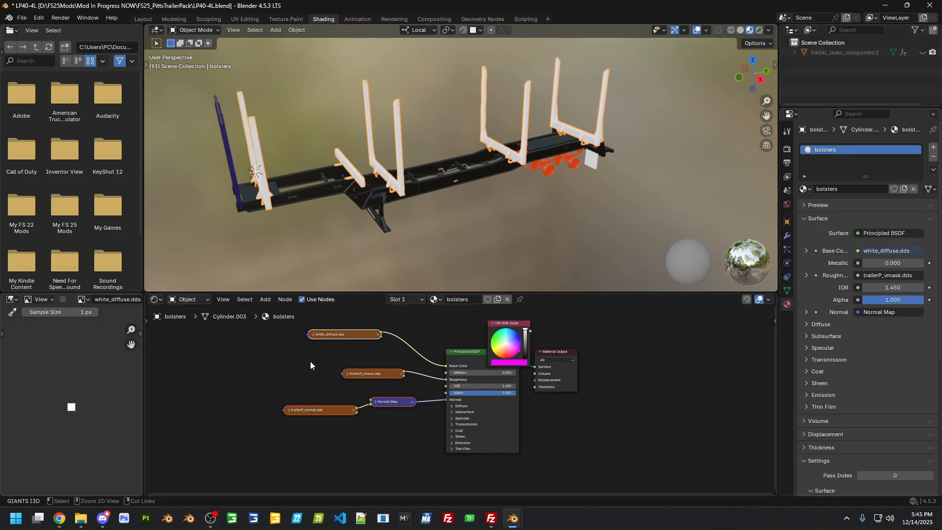
{"action": "left_click", "coordinate": [369, 203]}
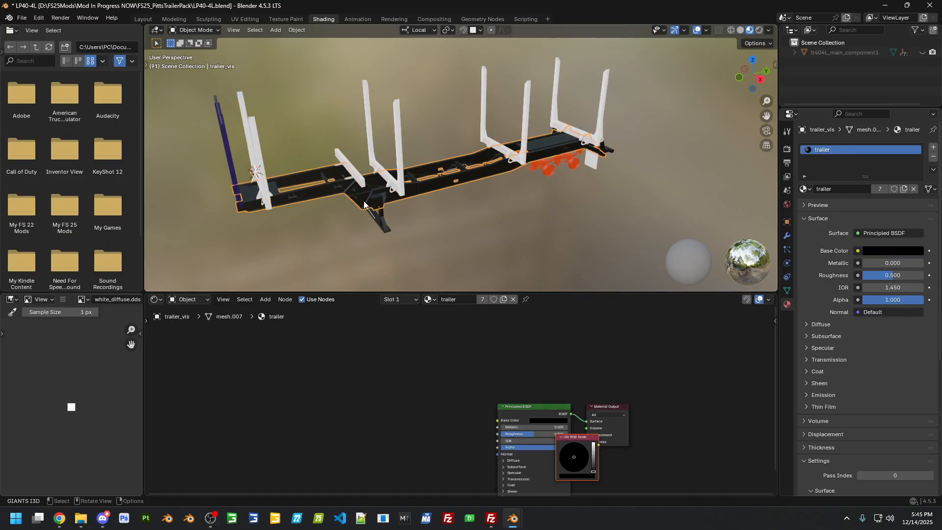
{"action": "key", "text": "Home"}
{"action": "left_click_drag", "start_coordinate": [417, 424], "coordinate": [467, 387]}
{"action": "left_click_drag", "start_coordinate": [408, 399], "coordinate": [467, 369]}
{"action": "left_click_drag", "start_coordinate": [389, 366], "coordinate": [464, 358]}
Paste the copied texture nodes into the headacherack material and link them to the Principled BSDF's Base Color, Roughness and Normal inputs
{"action": "left_click", "coordinate": [238, 193]}
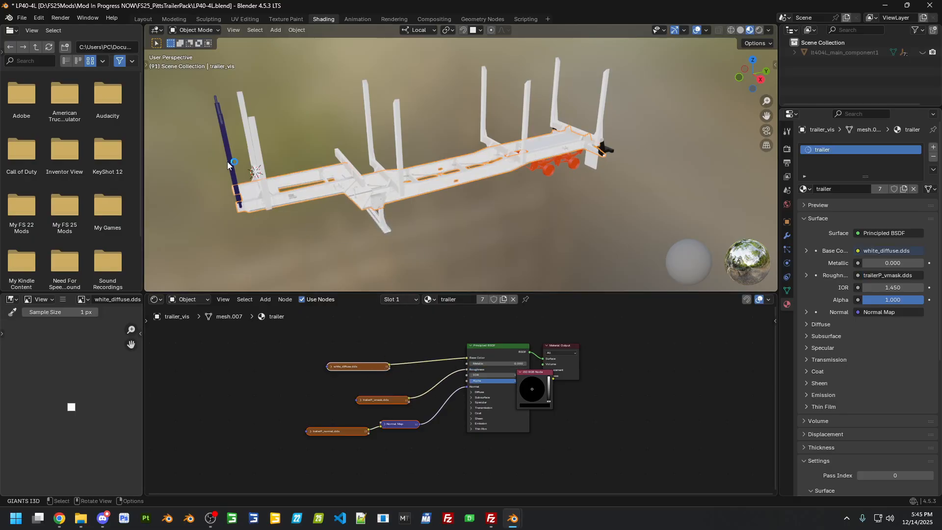
{"action": "left_click", "coordinate": [407, 399]}
{"action": "key", "text": "x"}
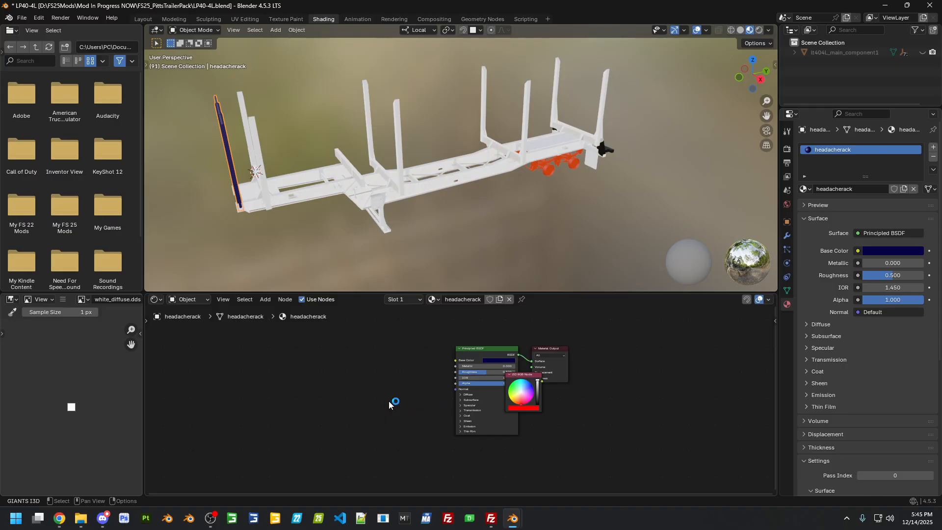
{"action": "key", "text": "ctrl+v"}
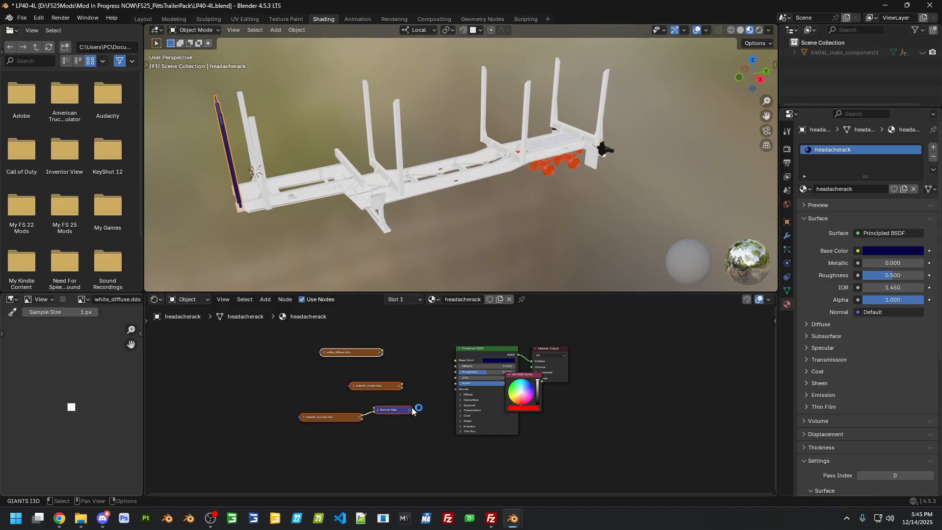
{"action": "left_click_drag", "start_coordinate": [410, 409], "coordinate": [455, 389]}
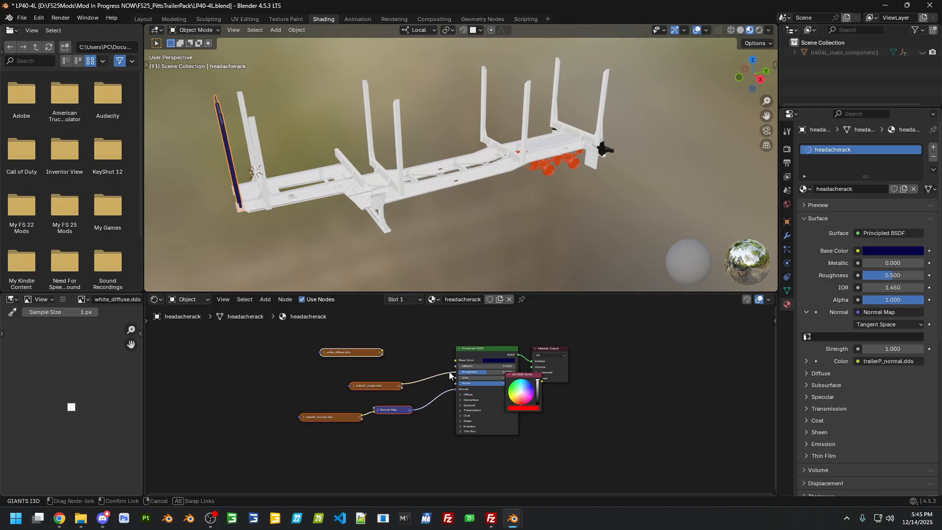
{"action": "left_click_drag", "start_coordinate": [449, 375], "coordinate": [452, 373]}
{"action": "left_click_drag", "start_coordinate": [382, 352], "coordinate": [450, 360]}
Assign the existing trailer material to the rear bumper object trailer_vis.001
{"action": "middle_click_drag", "start_coordinate": [616, 228], "coordinate": [496, 210]}
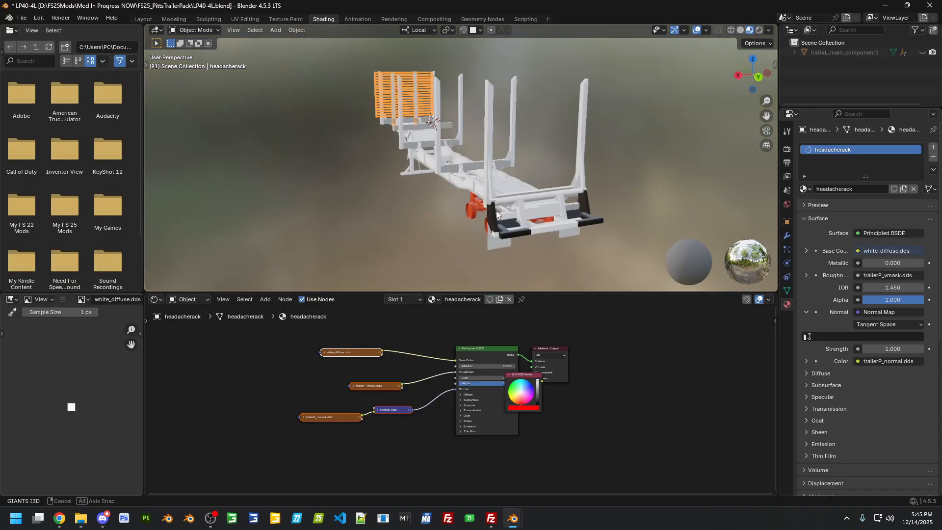
{"action": "left_click", "coordinate": [519, 235]}
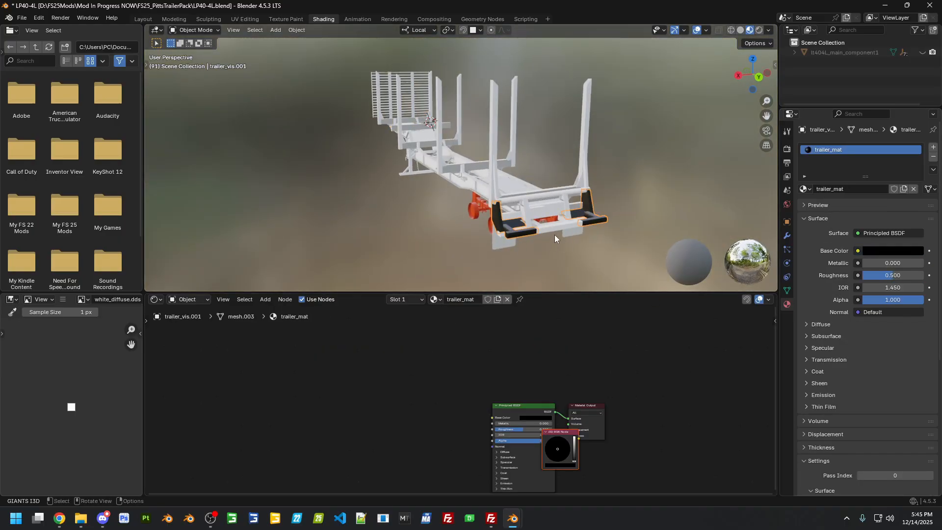
{"action": "left_click", "coordinate": [550, 230]}
{"action": "left_click", "coordinate": [528, 234]}
{"action": "left_click", "coordinate": [804, 189]}
{"action": "left_click", "coordinate": [824, 283]}
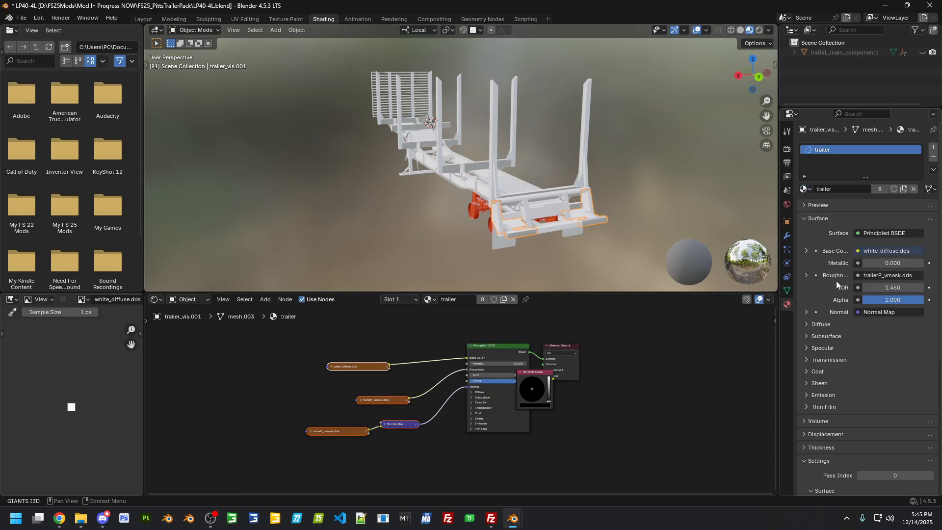
Paste the copied texture nodes into the axle material, link vmask to Roughness and Normal Map to Normal, and delete the white_diffuse.dds node
{"action": "scroll", "coordinate": [510, 252], "scroll_direction": "up", "scroll_amount": 5}
{"action": "left_click", "coordinate": [554, 220]}
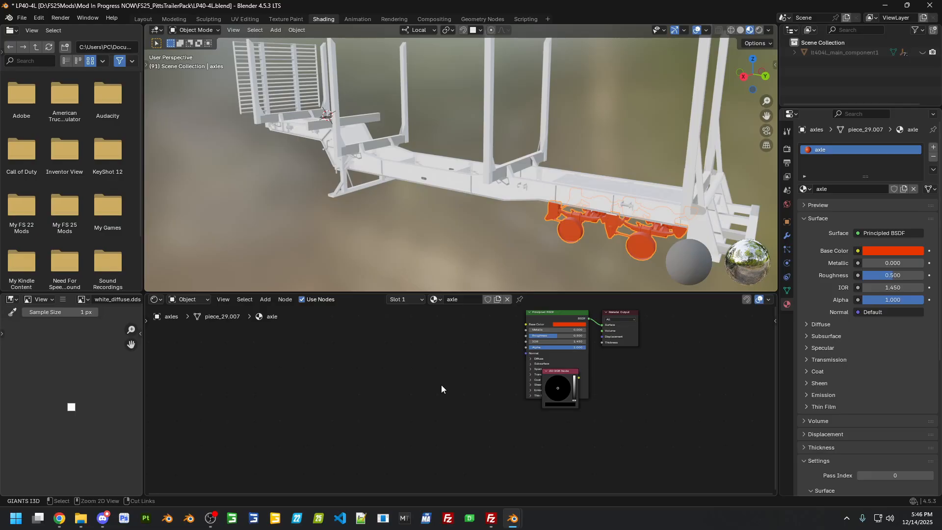
{"action": "key", "text": "ctrl+v"}
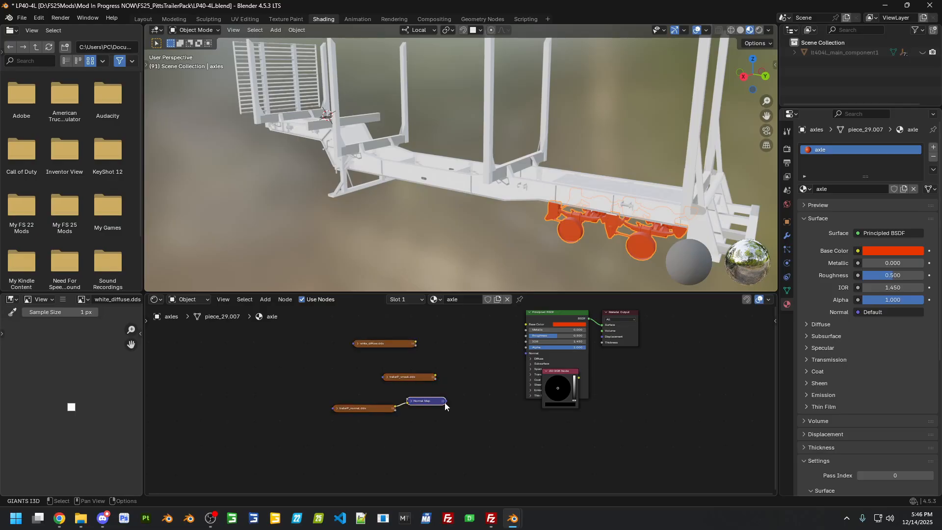
{"action": "left_click_drag", "start_coordinate": [444, 400], "coordinate": [524, 353]}
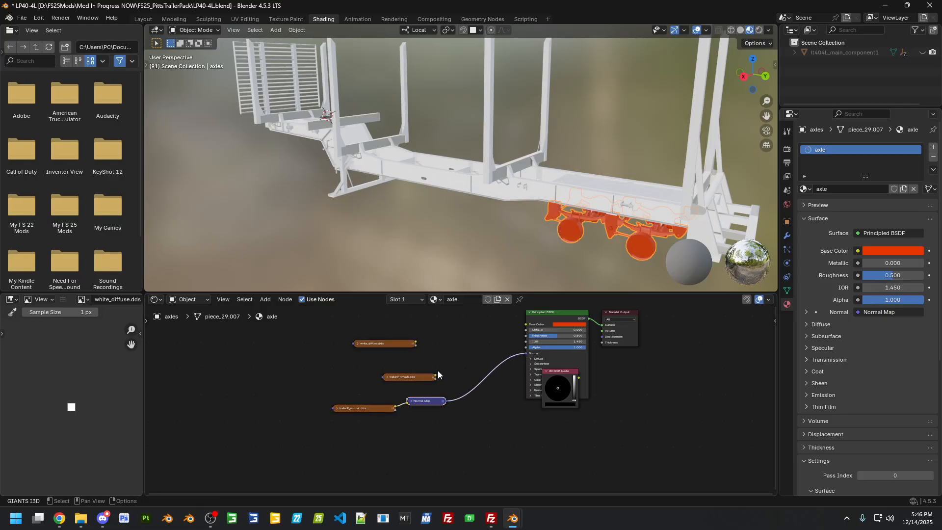
{"action": "left_click_drag", "start_coordinate": [435, 376], "coordinate": [526, 335]}
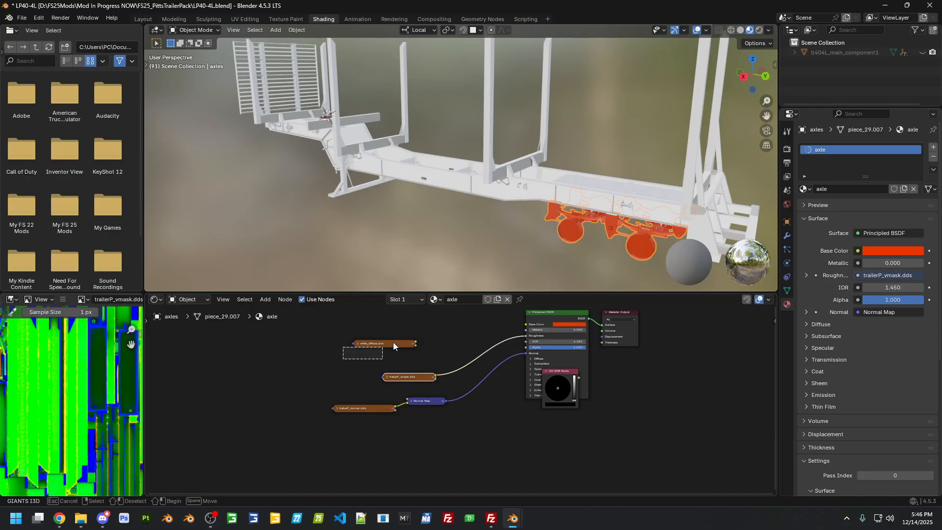
{"action": "key", "text": "x"}
Paste the texture nodes into tensionBeltSupport's fabric material, link them to Roughness and Normal, and delete the white_diffuse.dds node
{"action": "middle_click_drag", "start_coordinate": [441, 264], "coordinate": [507, 203]}
{"action": "left_click", "coordinate": [413, 190]}
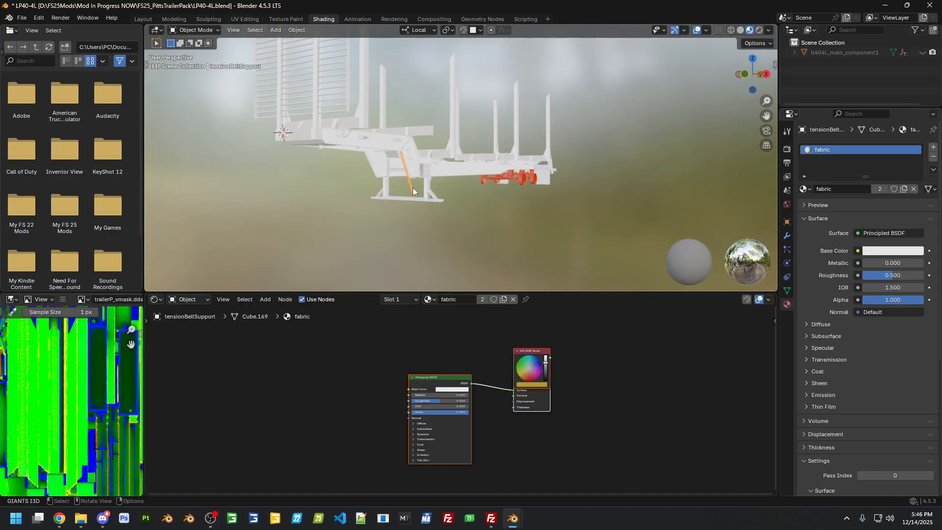
{"action": "left_click", "coordinate": [326, 423]}
{"action": "key", "text": "ctrl+v"}
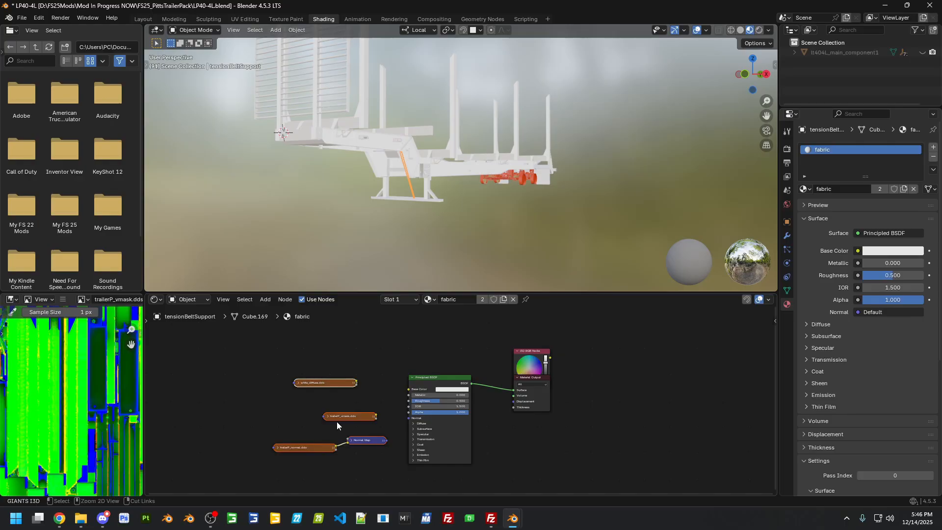
{"action": "left_click_drag", "start_coordinate": [384, 440], "coordinate": [311, 368]}
{"action": "key", "text": "x"}
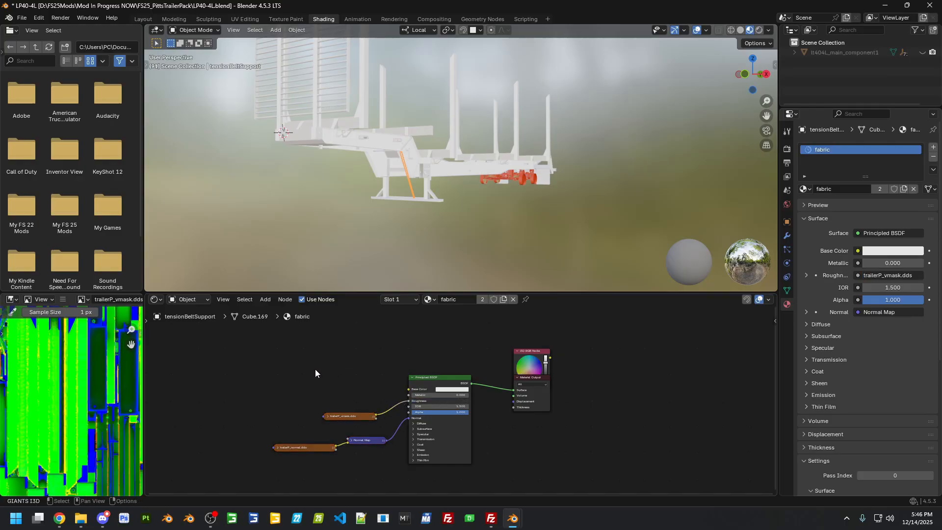
Select the tension belt's small support hook and check which material and texture nodes it uses
{"action": "scroll", "coordinate": [437, 213], "scroll_direction": "up", "scroll_amount": 4}
{"action": "scroll", "coordinate": [431, 249], "scroll_direction": "up", "scroll_amount": 5}
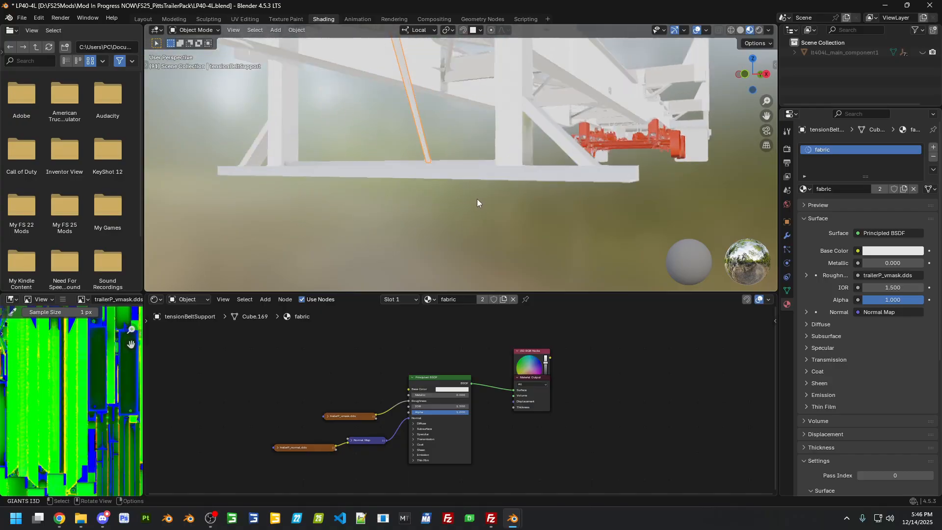
{"action": "left_click", "coordinate": [405, 169]}
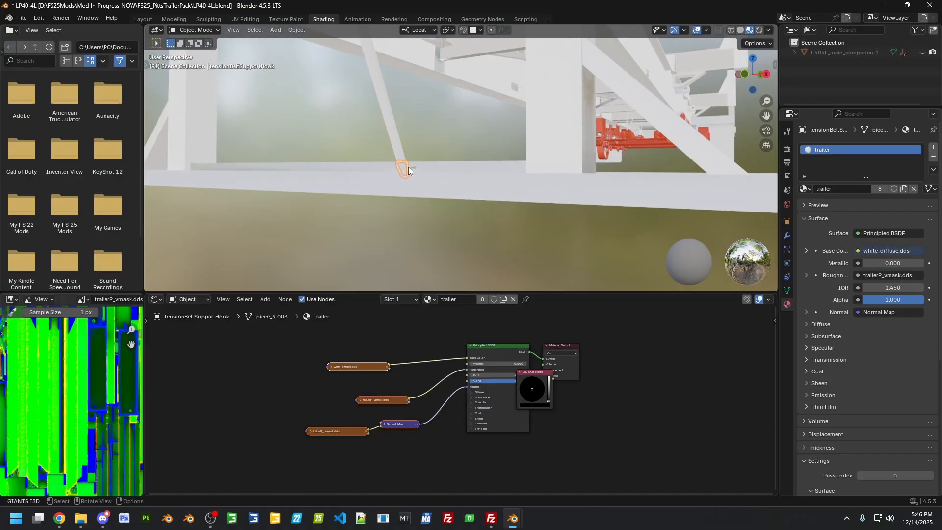
{"action": "scroll", "coordinate": [471, 215], "scroll_direction": "down", "scroll_amount": 9}
{"action": "middle_click_drag", "start_coordinate": [548, 166], "coordinate": [553, 193]}
{"action": "scroll", "coordinate": [553, 192], "scroll_direction": "down", "scroll_amount": 3}
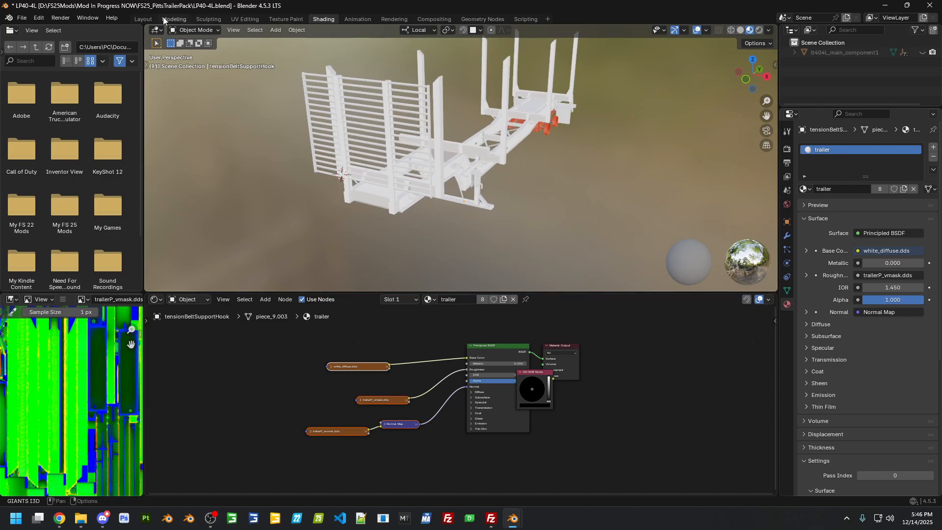
Switch to the Layout workspace and select all visible trailer objects
{"action": "left_click", "coordinate": [144, 18]}
{"action": "scroll", "coordinate": [422, 336], "scroll_direction": "down", "scroll_amount": 4}
{"action": "scroll", "coordinate": [452, 333], "scroll_direction": "up", "scroll_amount": 2}
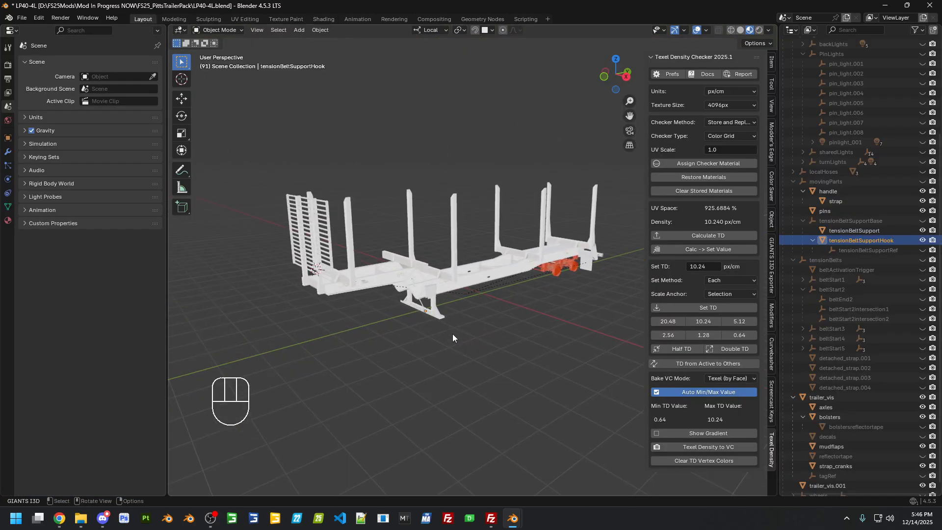
{"action": "scroll", "coordinate": [452, 333], "scroll_direction": "down", "scroll_amount": 1}
{"action": "left_click", "coordinate": [561, 323]}
{"action": "left_click_drag", "start_coordinate": [561, 323], "coordinate": [305, 178]}
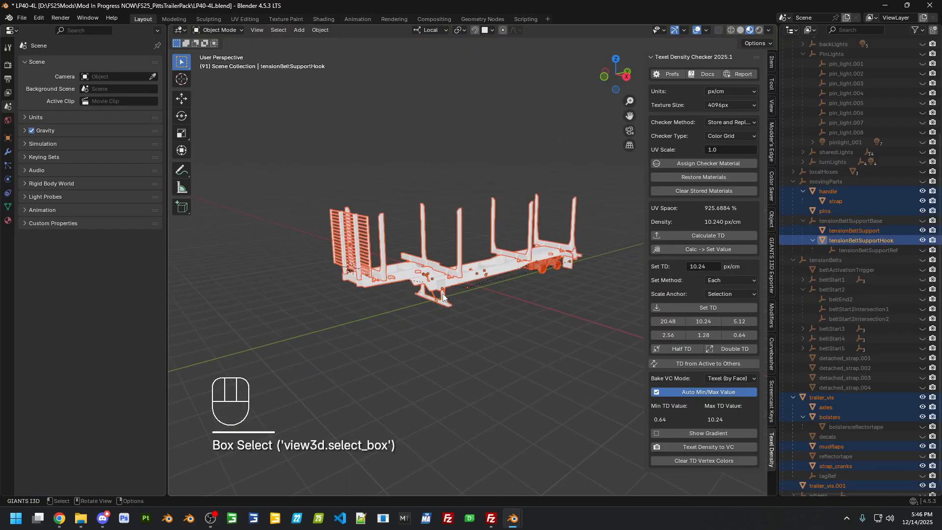
{"action": "key", "text": "a"}
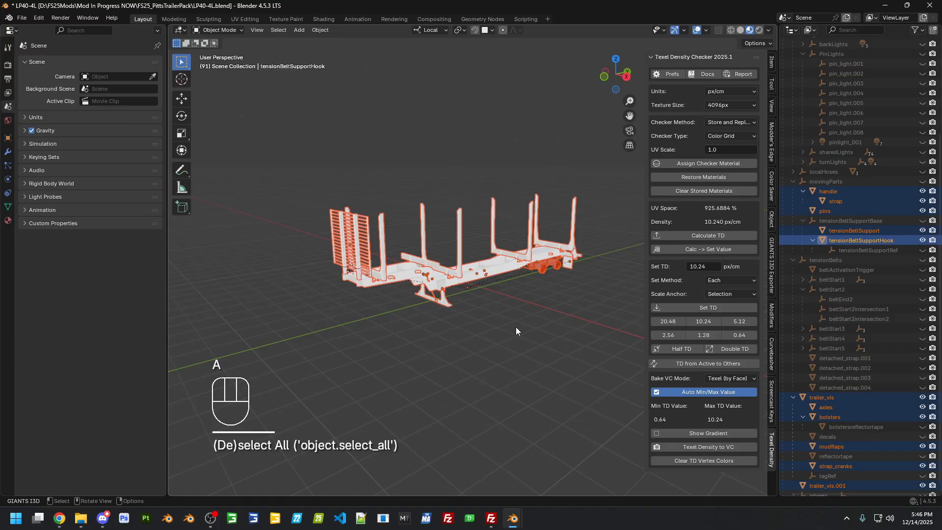
Select the bolsters, show the GIANTS I3D Exporter settings, and set the material shaders folder to $data/shaders
{"action": "left_click", "coordinate": [22, 18]}
{"action": "left_click", "coordinate": [531, 214]}
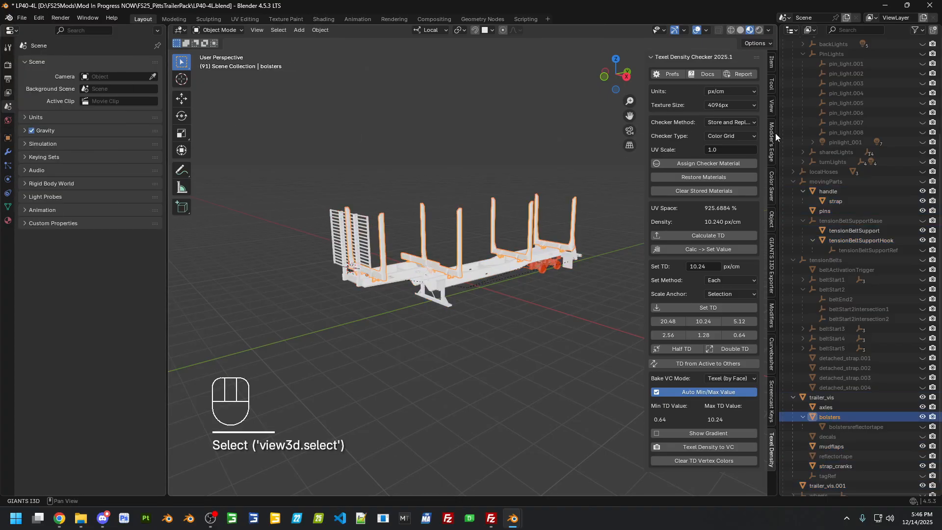
{"action": "left_click", "coordinate": [771, 245]}
{"action": "left_click", "coordinate": [744, 102]}
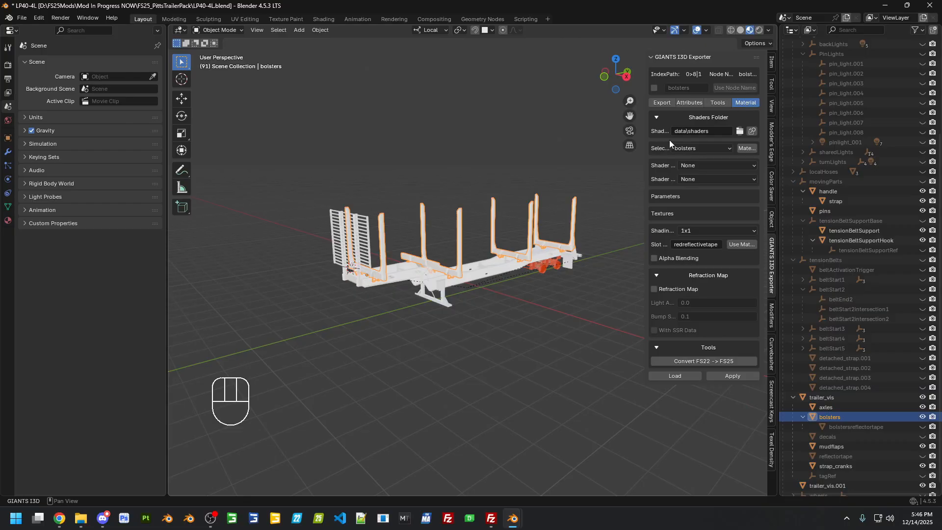
{"action": "left_click", "coordinate": [662, 103]}
{"action": "left_click", "coordinate": [739, 281]}
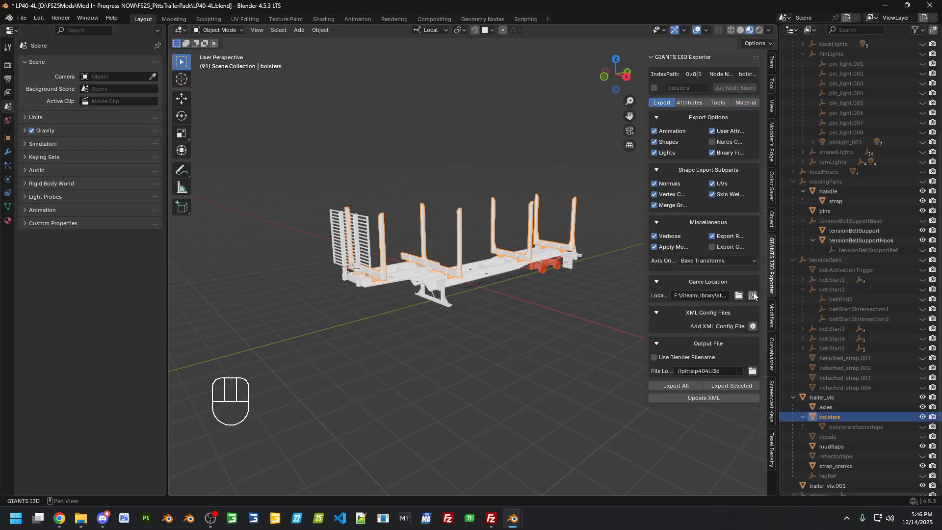
{"action": "left_click", "coordinate": [739, 103]}
Check trailer_vis's shader settings in the exporter, and select all visible trailer objects for export
{"action": "scroll", "coordinate": [544, 302], "scroll_direction": "up", "scroll_amount": 3}
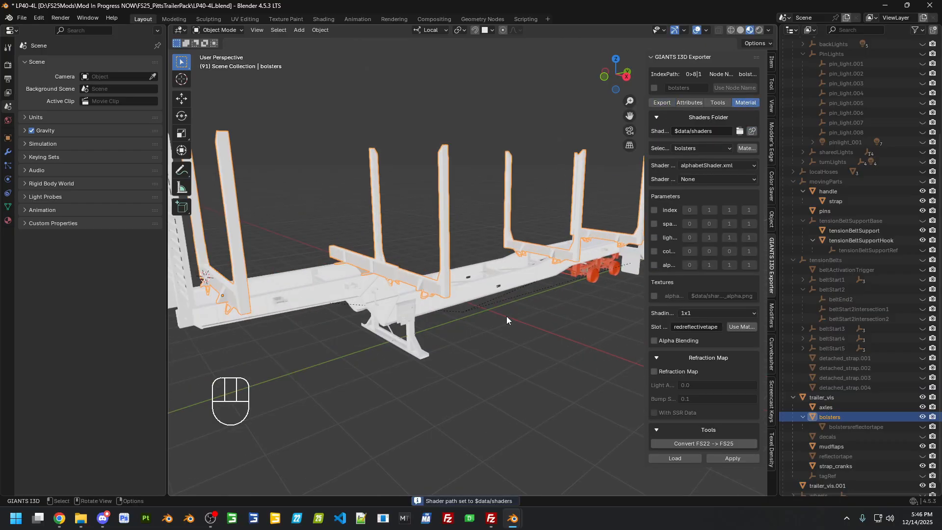
{"action": "left_click", "coordinate": [484, 297]}
{"action": "left_click", "coordinate": [668, 457]}
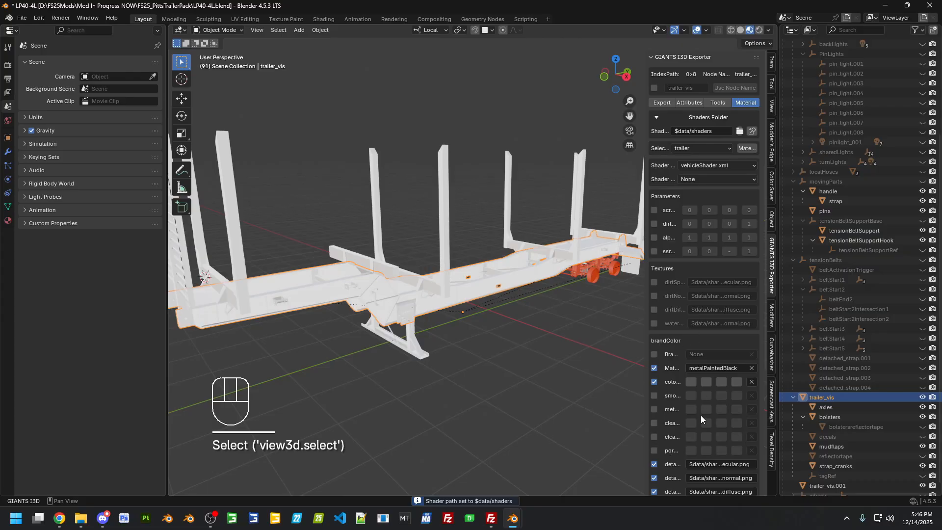
{"action": "middle_click_drag", "start_coordinate": [588, 296], "coordinate": [458, 287]}
{"action": "middle_click_drag", "start_coordinate": [319, 319], "coordinate": [450, 311]}
{"action": "key", "text": "a"}
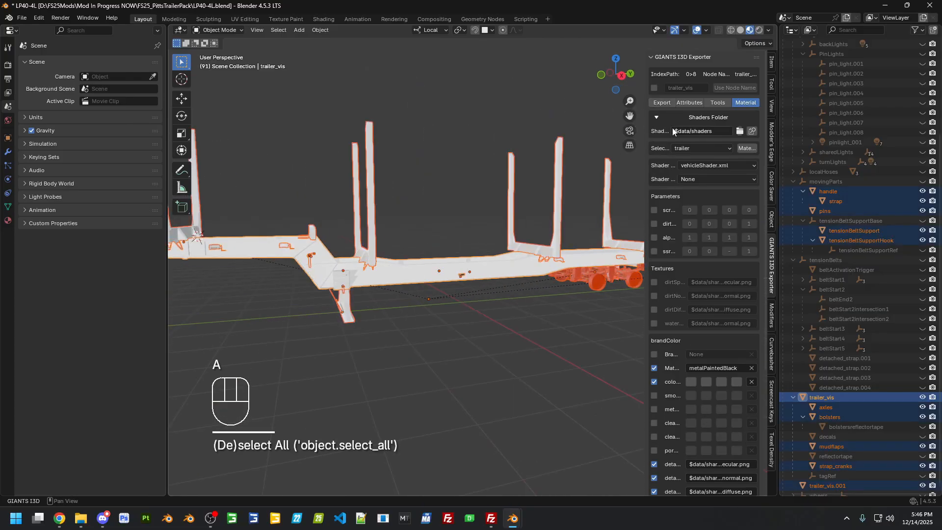
{"action": "left_click", "coordinate": [660, 101]}
{"action": "double_click", "coordinate": [720, 372]}
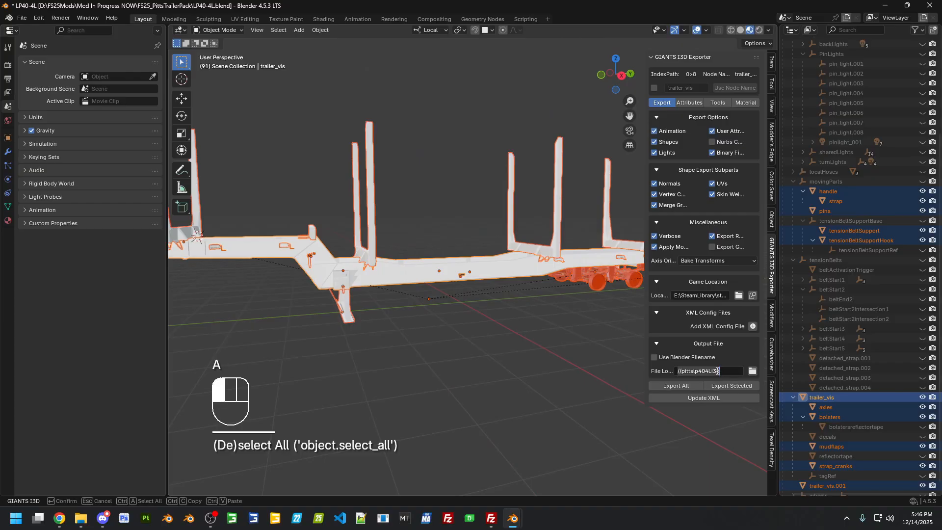
{"action": "key", "text": "BackSpace"}
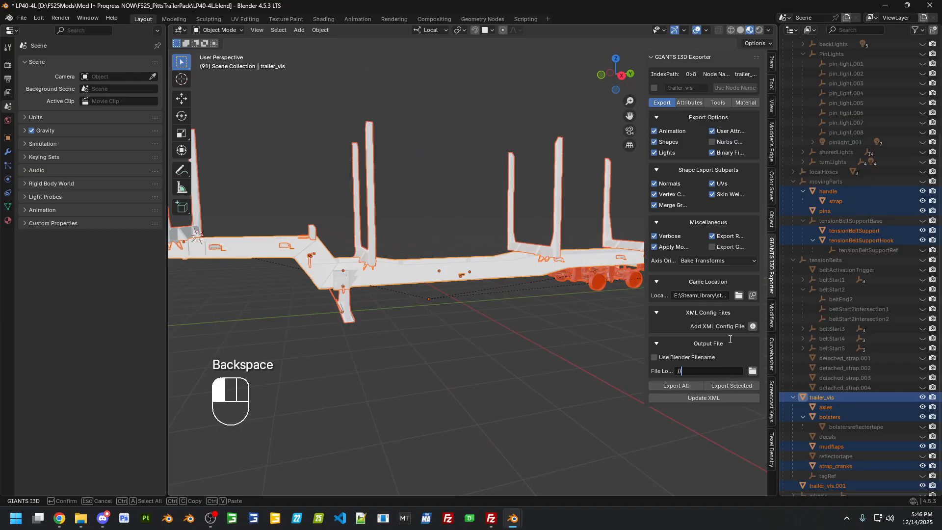
{"action": "type", "text": "impopr"}
{"action": "key", "text": "BackSpace"}
{"action": "type", "text": "rt"}
{"action": "key", "text": "BackSpace"}
{"action": "key", "text": "BackSpace"}
{"action": "key", "text": "BackSpace"}
Set the I3D output file to import in the FS25_PittsTrailerPack folder and export the selected objects
{"action": "left_click", "coordinate": [752, 370]}
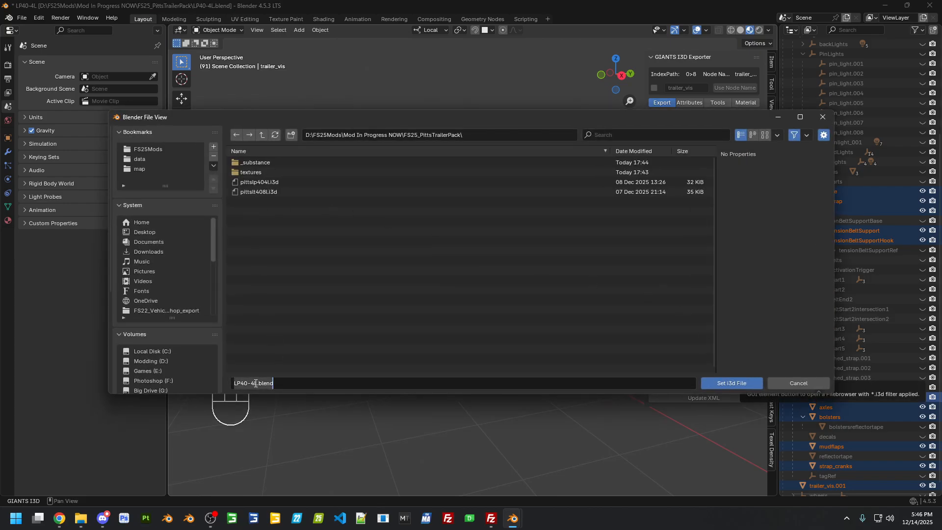
{"action": "type", "text": "import"}
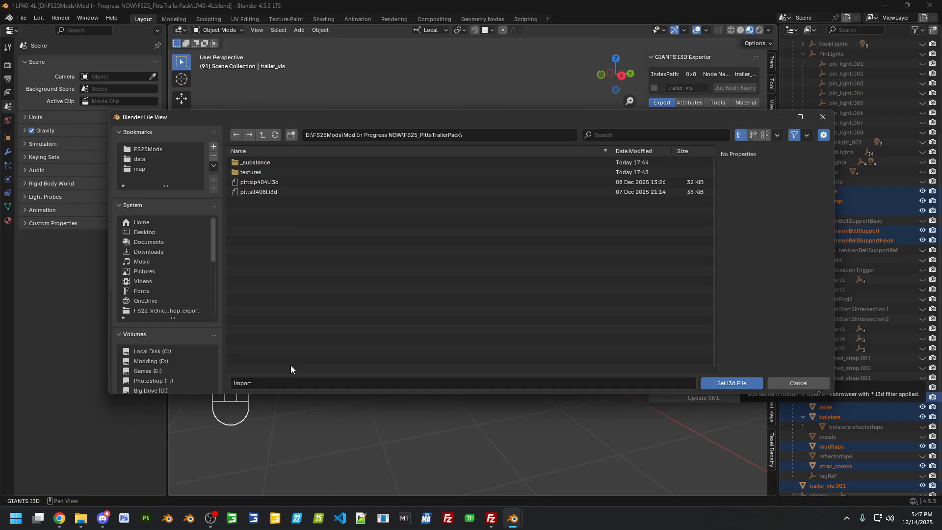
{"action": "left_click", "coordinate": [735, 385]}
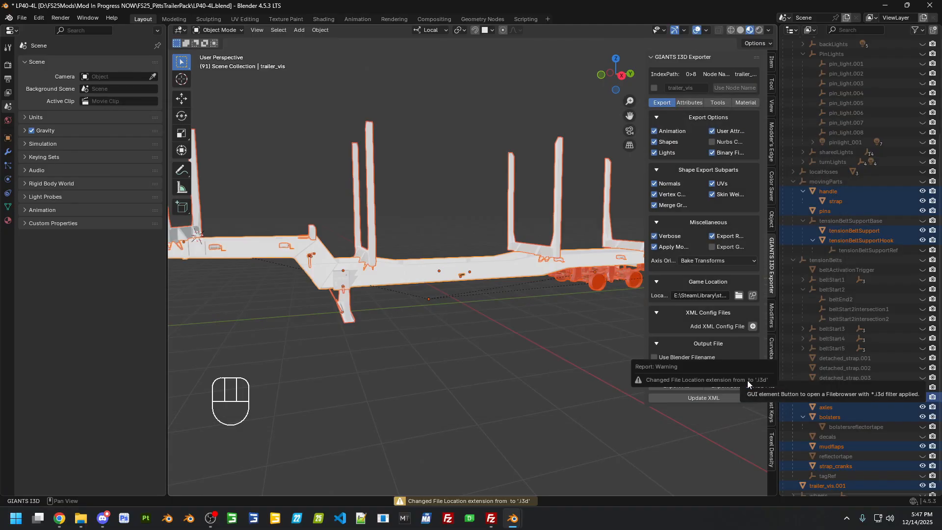
{"action": "left_click", "coordinate": [719, 386]}
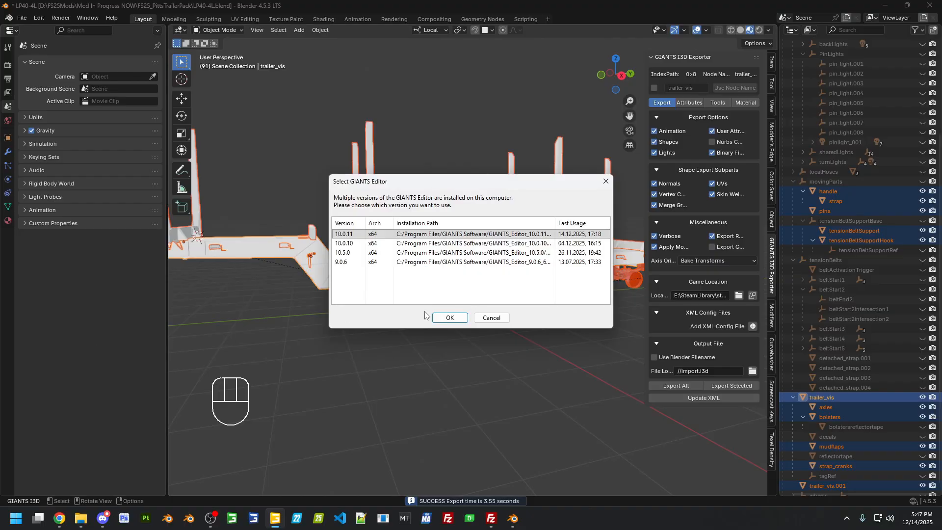
Open pittslp404l.i3d in GIANTS Editor 10.0.11 and view the trailer's frame and bolsters up close
{"action": "left_click", "coordinate": [448, 317]}
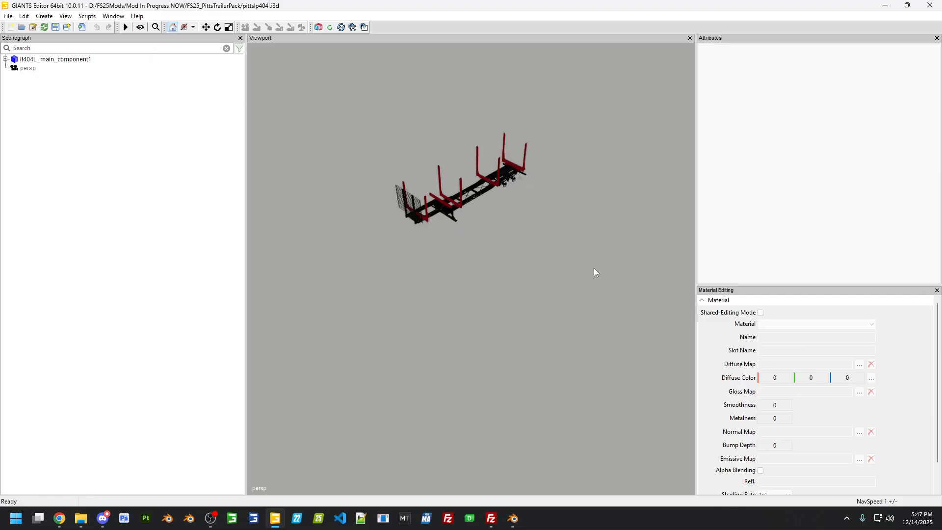
{"action": "left_click_drag", "start_coordinate": [594, 267], "coordinate": [457, 239], "text": "alt"}
{"action": "scroll", "coordinate": [457, 289], "scroll_direction": "up", "scroll_amount": 8}
{"action": "scroll", "coordinate": [452, 304], "scroll_direction": "down", "scroll_amount": 5}
{"action": "scroll", "coordinate": [469, 253], "scroll_direction": "up", "scroll_amount": 4}
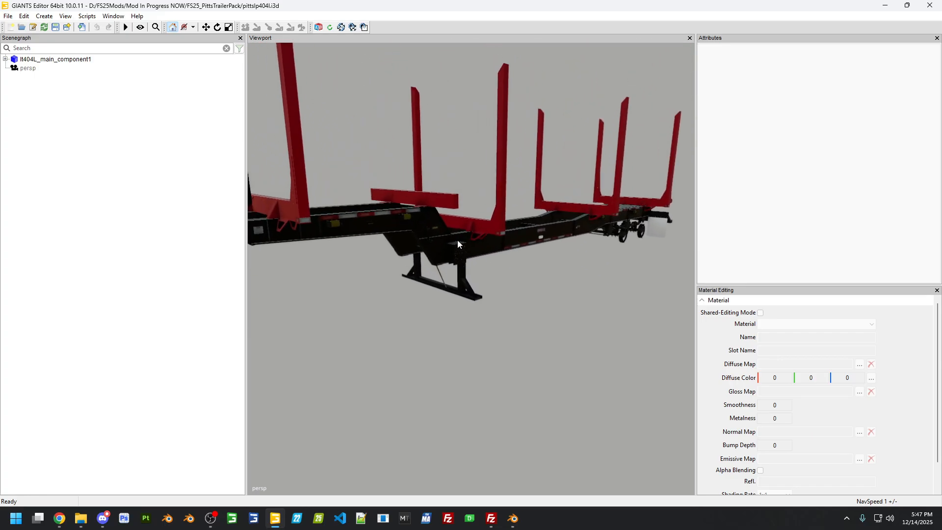
Try Dirt and Scratches at 1.0 in the Vehicle Visuals Control script, reset both to 0.0 and close it
{"action": "left_click", "coordinate": [63, 16]}
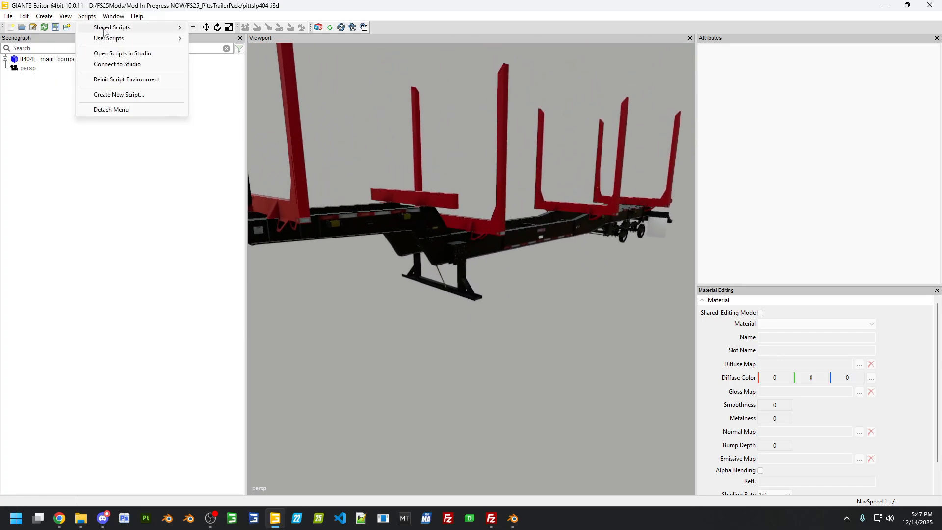
{"action": "mouse_move", "coordinate": [105, 29]}
{"action": "mouse_move", "coordinate": [231, 49]}
{"action": "left_click", "coordinate": [322, 61]}
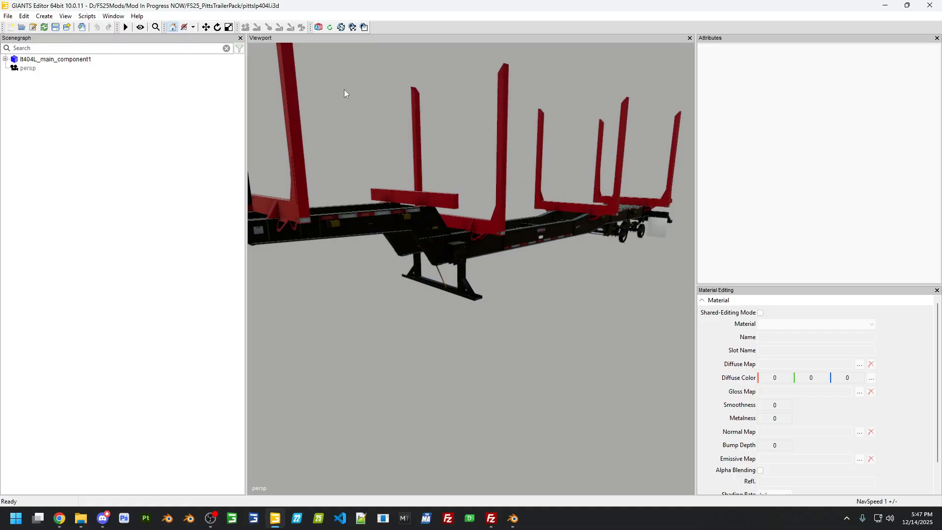
{"action": "left_click", "coordinate": [280, 85]}
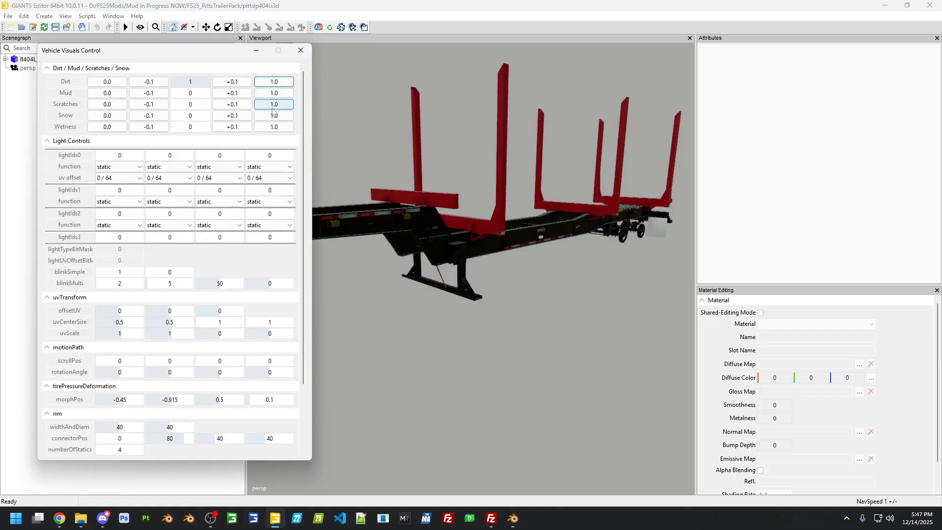
{"action": "left_click", "coordinate": [275, 105]}
{"action": "left_click", "coordinate": [107, 104]}
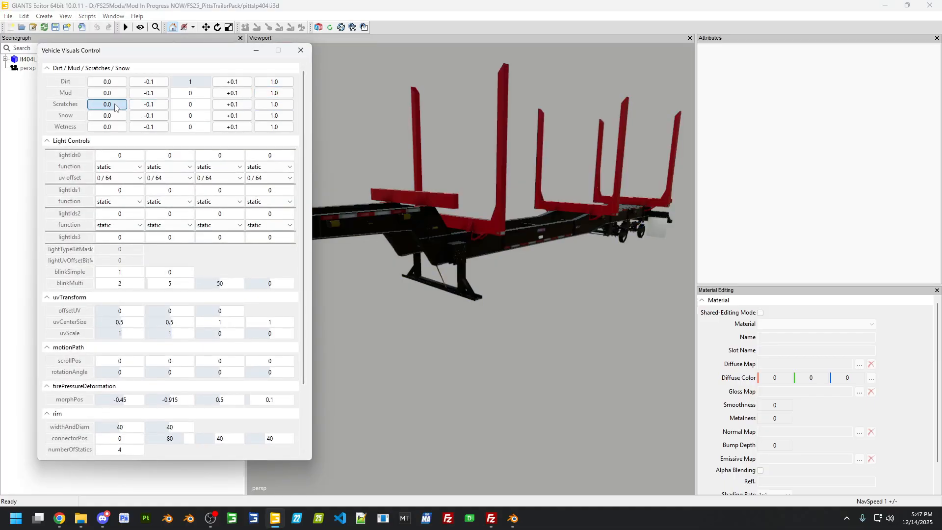
{"action": "left_click", "coordinate": [107, 82]}
{"action": "left_click", "coordinate": [301, 50]}
Import import.i3d from the FS25_PittsTrailerPack folder under Mod In Progress NOW into the open trailer scene
{"action": "left_click", "coordinate": [8, 16]}
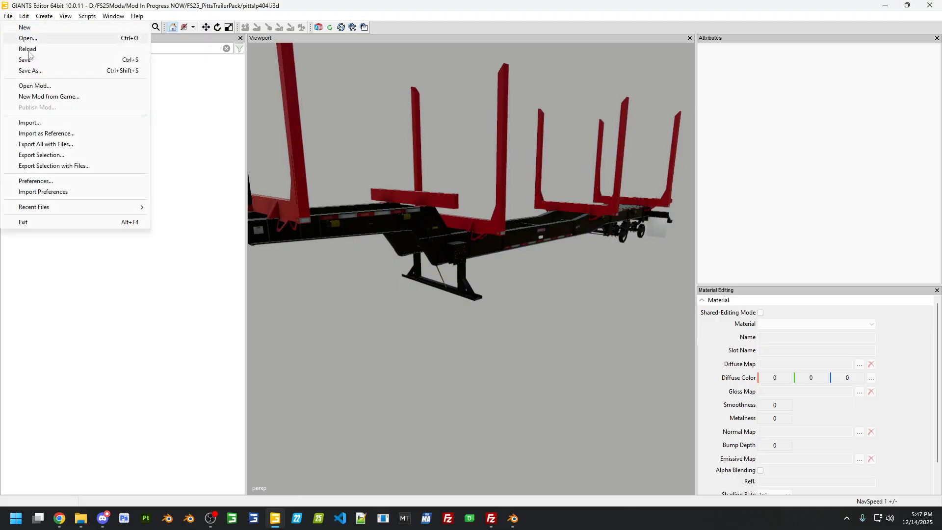
{"action": "left_click", "coordinate": [53, 121]}
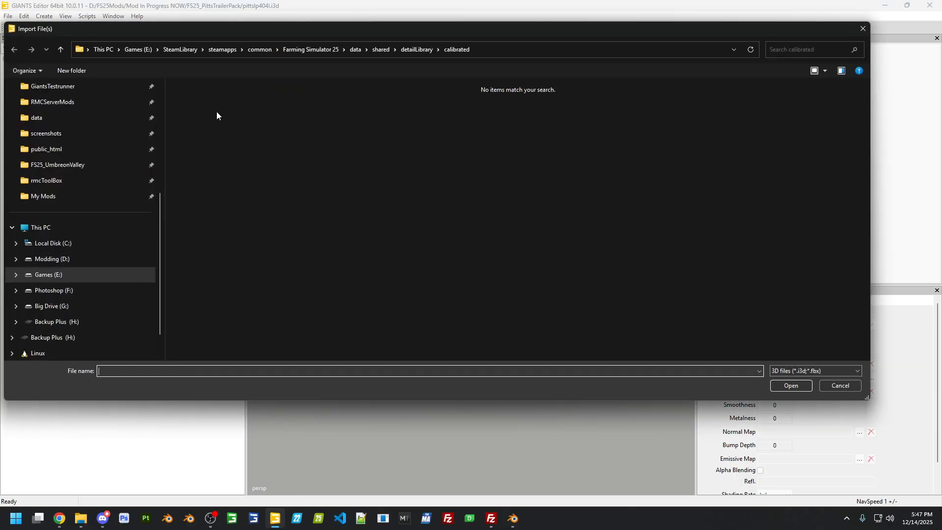
{"action": "left_click", "coordinate": [84, 196]}
{"action": "left_click", "coordinate": [184, 49]}
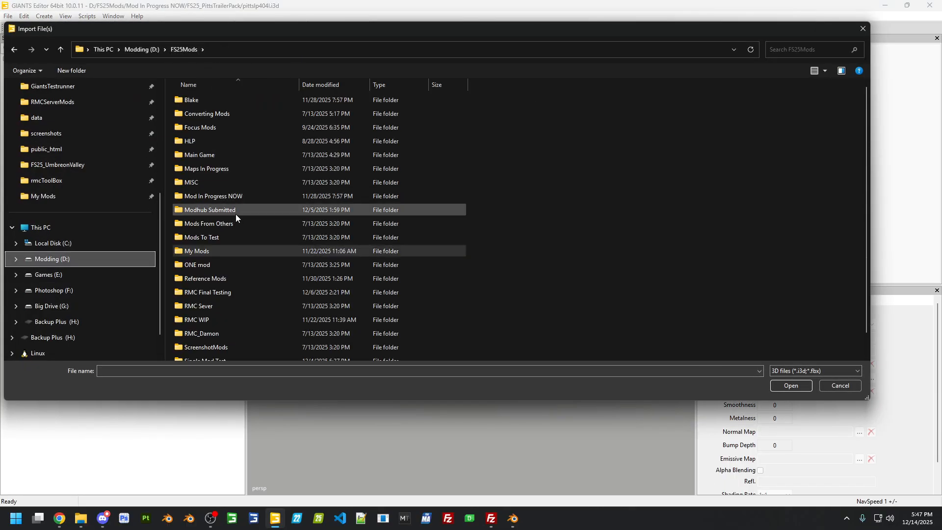
{"action": "double_click", "coordinate": [237, 198]}
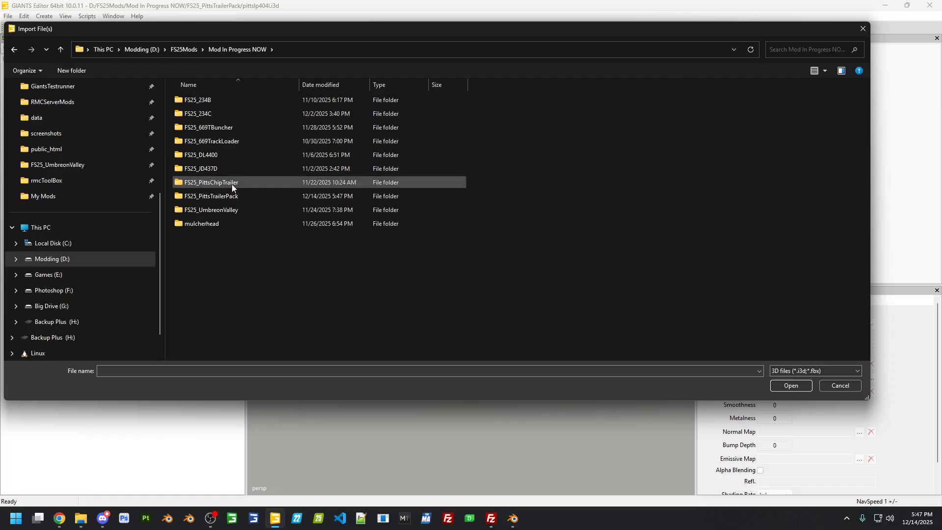
{"action": "double_click", "coordinate": [230, 195]}
{"action": "double_click", "coordinate": [217, 127]}
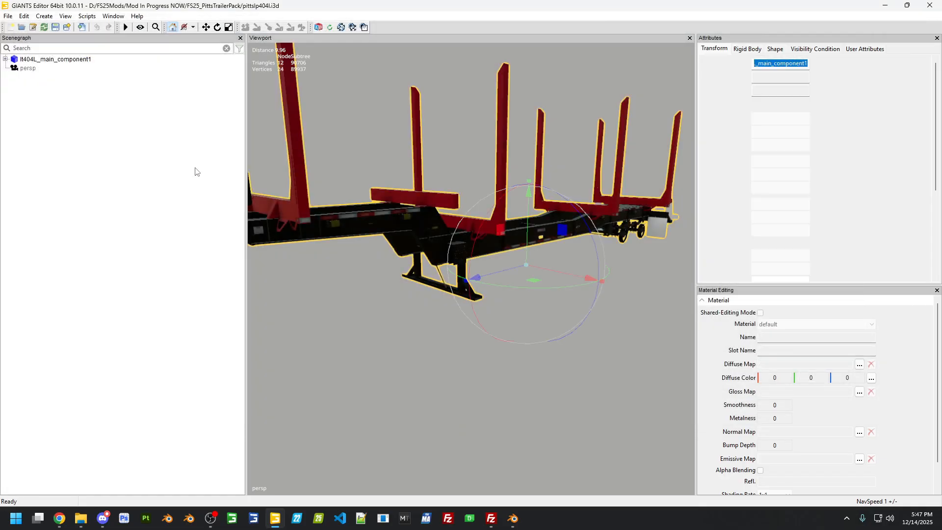
Turn on visibility for the imported lt404L_main_component1 and all of its child objects
{"action": "left_click", "coordinate": [6, 77]}
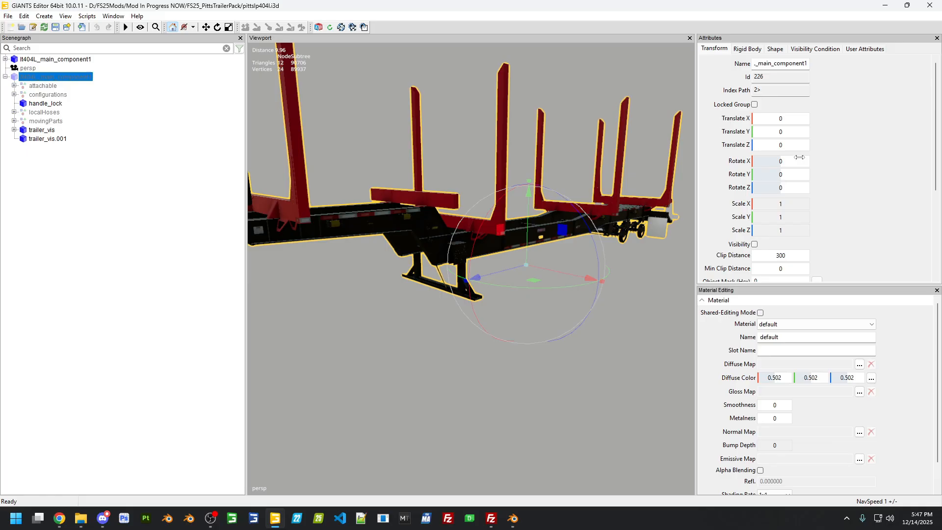
{"action": "left_click", "coordinate": [753, 244]}
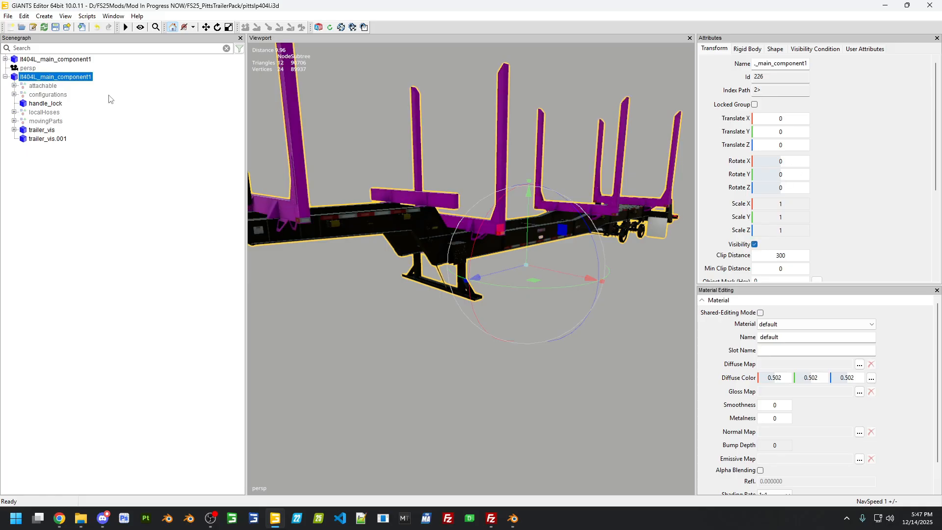
{"action": "right_click", "coordinate": [47, 78]}
{"action": "left_click", "coordinate": [50, 82]}
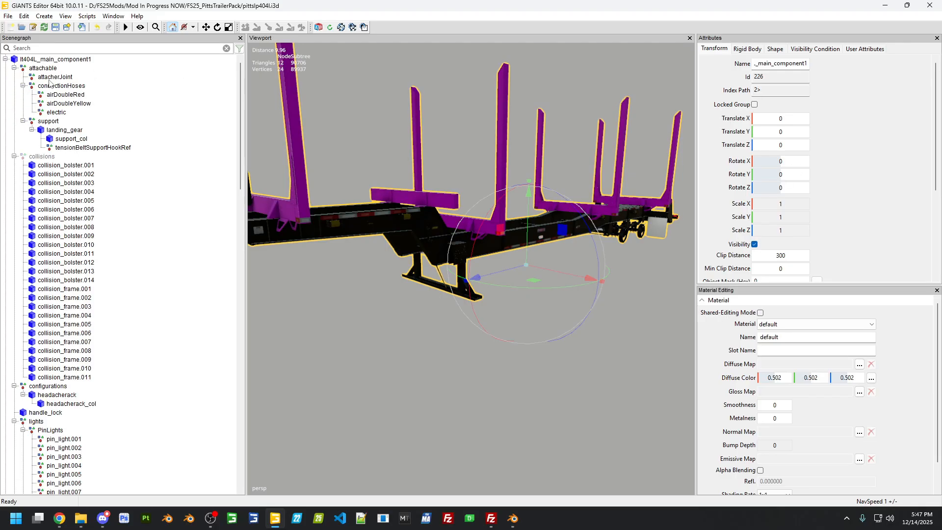
{"action": "left_click", "coordinate": [5, 60]}
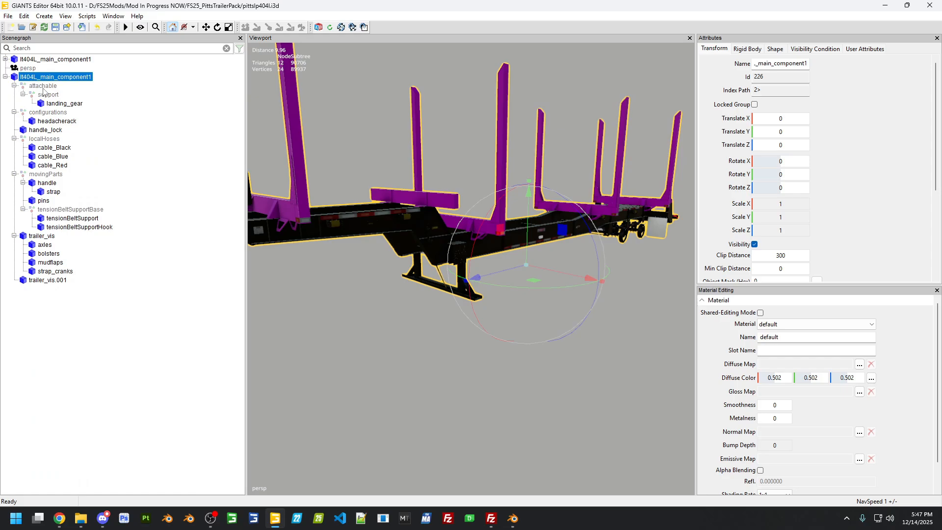
{"action": "left_click", "coordinate": [53, 282], "text": "shift"}
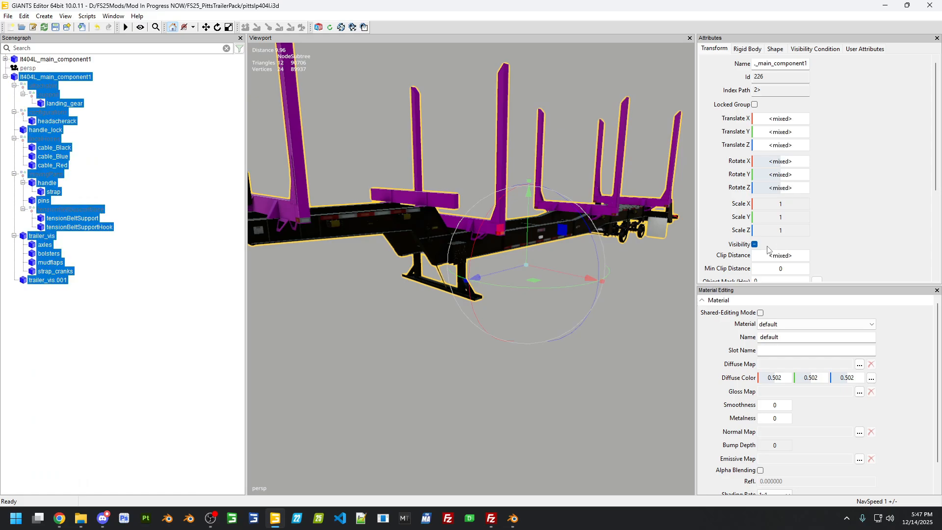
{"action": "left_click", "coordinate": [754, 245]}
{"action": "left_click", "coordinate": [87, 129]}
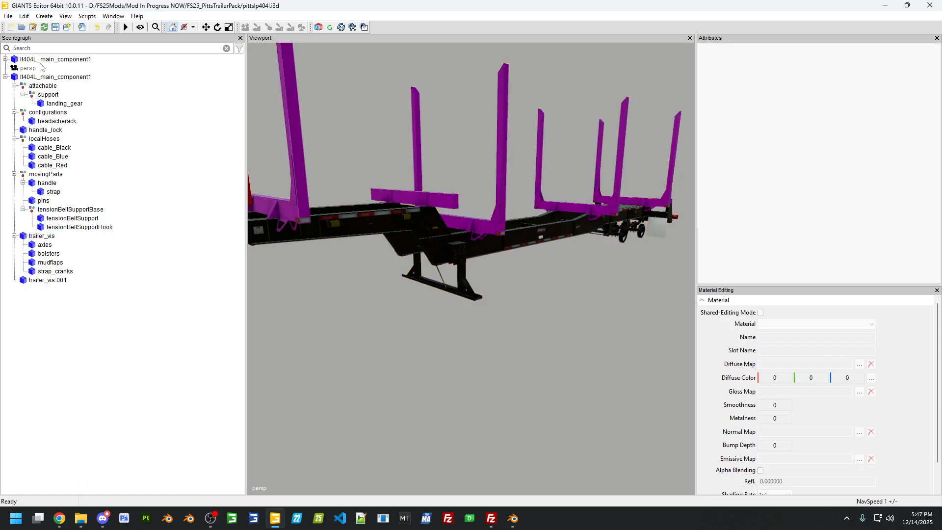
Move the imported landing_gear into the original component's attachable > support group
{"action": "right_click", "coordinate": [42, 61]}
{"action": "left_click", "coordinate": [56, 83]}
{"action": "right_click", "coordinate": [55, 61]}
{"action": "left_click", "coordinate": [66, 82]}
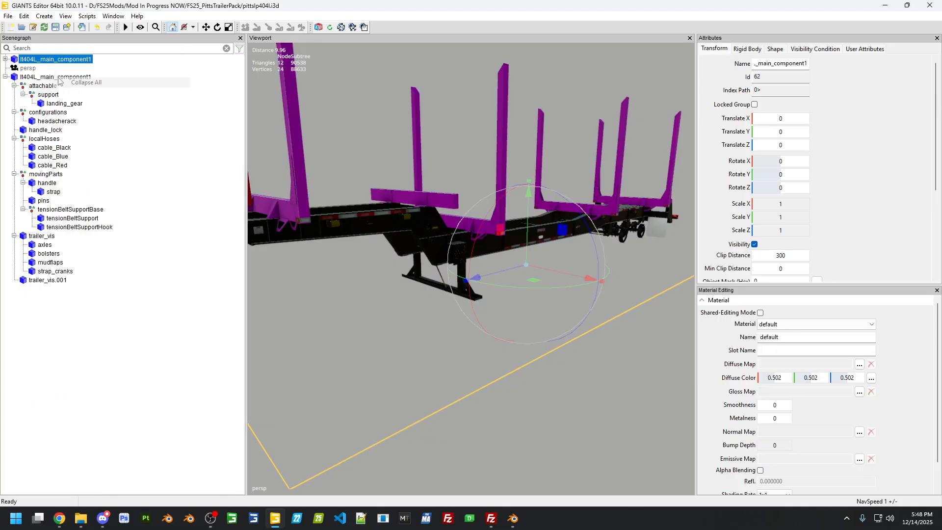
{"action": "left_click", "coordinate": [5, 59]}
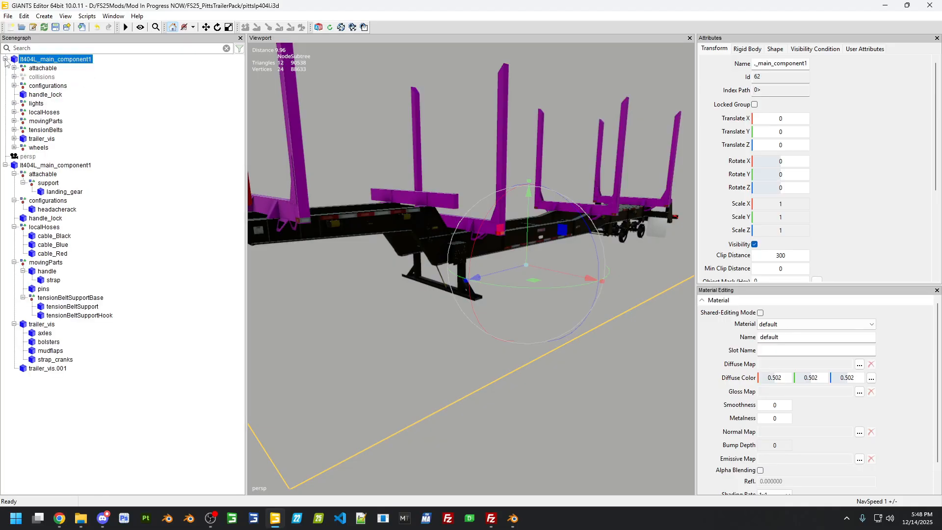
{"action": "left_click", "coordinate": [15, 68]}
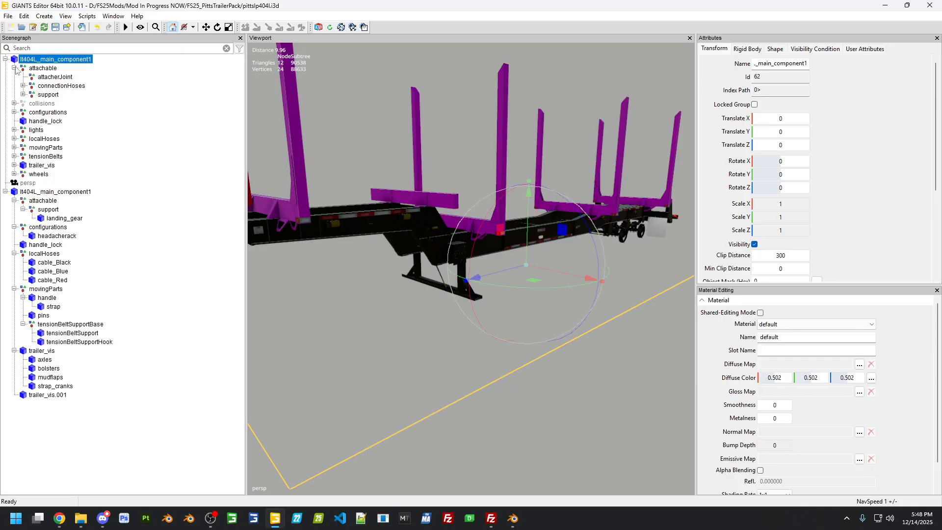
{"action": "left_click", "coordinate": [23, 95]}
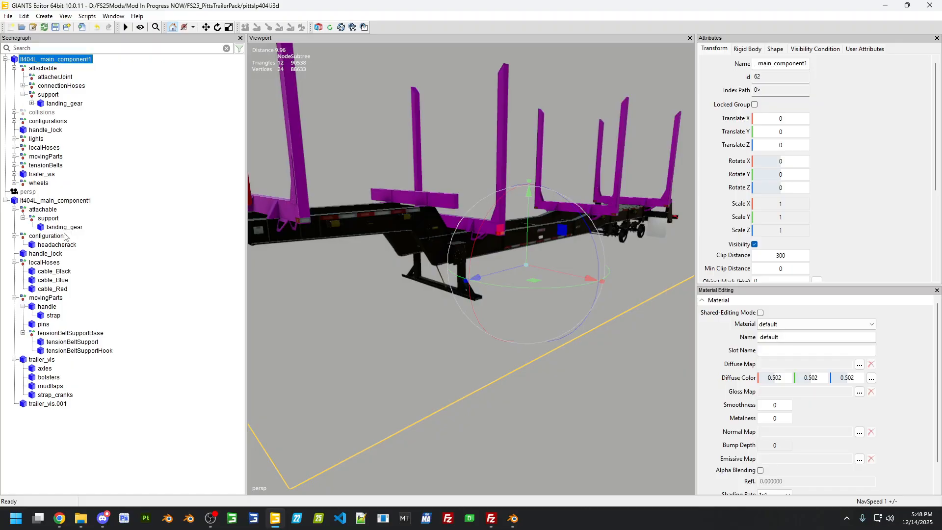
{"action": "left_click_drag", "start_coordinate": [64, 227], "coordinate": [95, 96]}
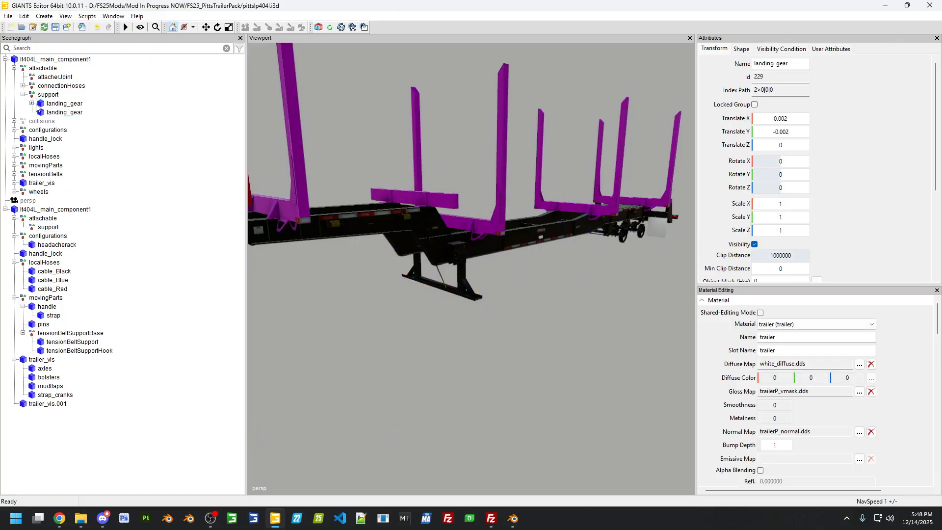
Reparent support_col and tensionBeltSupportHookRef to the imported landing_gear, and delete the original landing_gear
{"action": "left_click", "coordinate": [35, 104]}
{"action": "left_click", "coordinate": [32, 103]}
{"action": "left_click", "coordinate": [70, 112]}
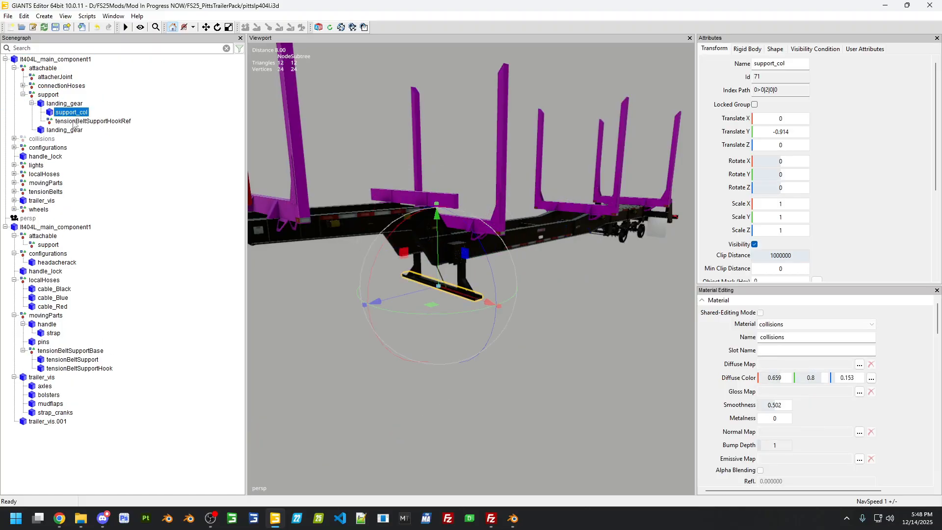
{"action": "left_click", "coordinate": [72, 122], "text": "shift"}
{"action": "left_click_drag", "start_coordinate": [72, 121], "coordinate": [71, 131]}
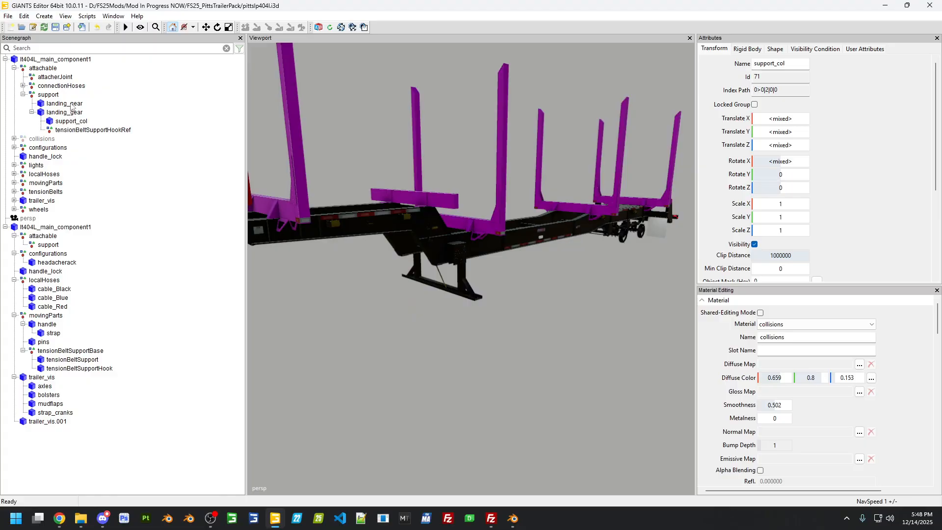
{"action": "left_click", "coordinate": [68, 103]}
{"action": "key", "text": "Delete"}
{"action": "left_click", "coordinate": [23, 95]}
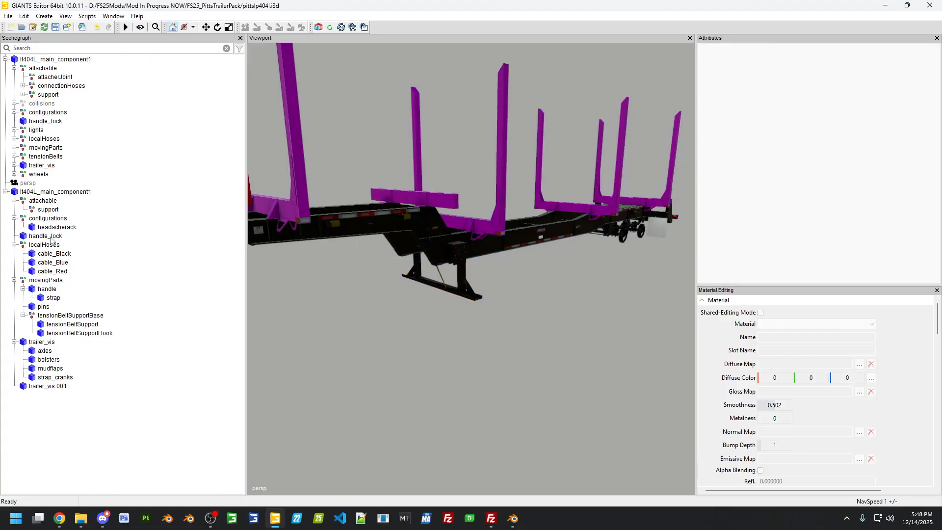
Replace the original handle_lock and headacherack with the imported ones, reparenting headacherack_col to the imported headacherack
{"action": "left_click_drag", "start_coordinate": [50, 240], "coordinate": [50, 126]}
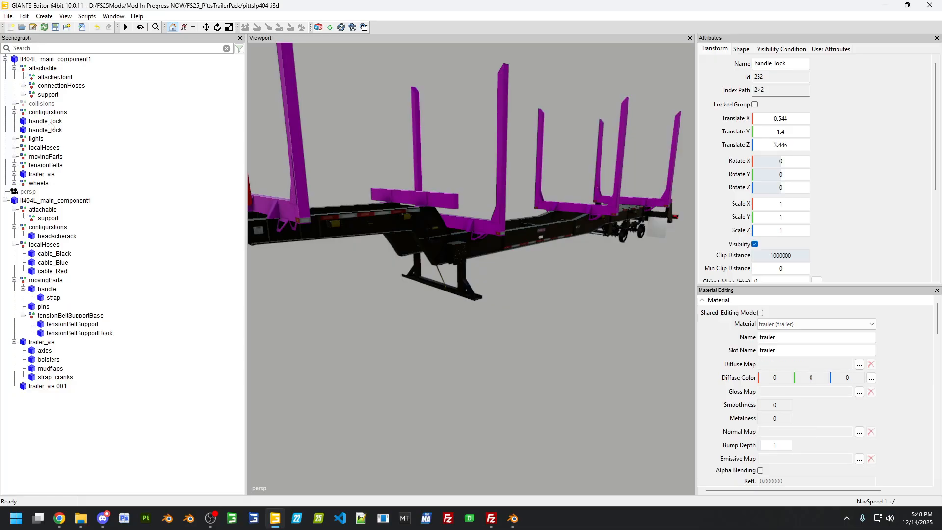
{"action": "key", "text": "Delete"}
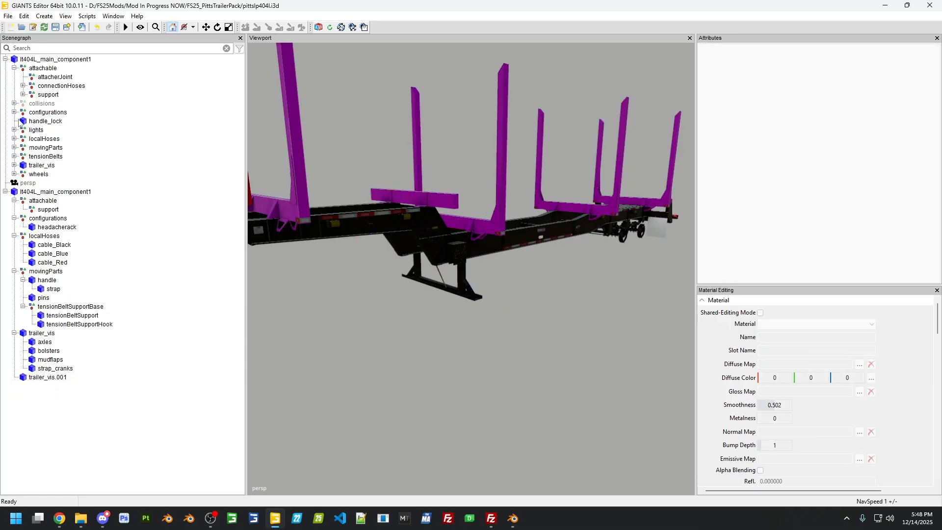
{"action": "left_click", "coordinate": [15, 113]}
{"action": "left_click_drag", "start_coordinate": [57, 236], "coordinate": [109, 127]}
{"action": "left_click", "coordinate": [23, 129]}
{"action": "left_click", "coordinate": [69, 139]}
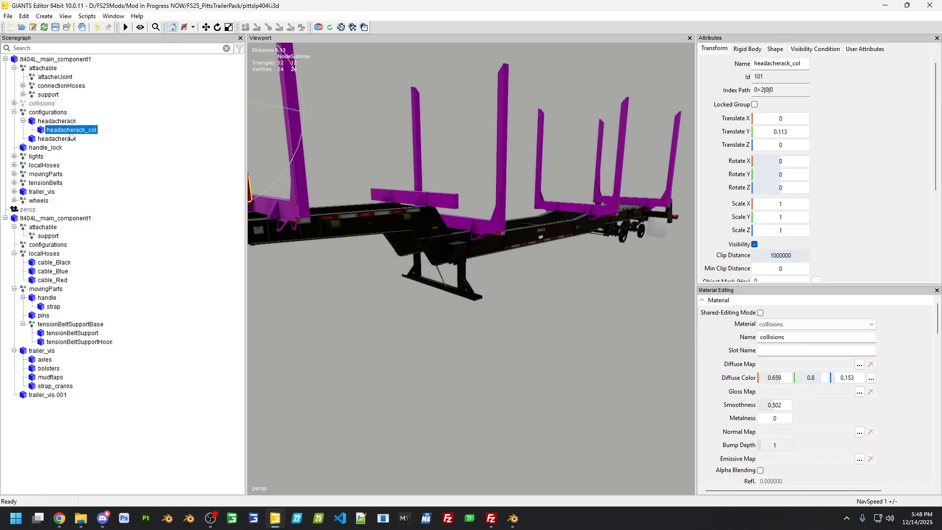
{"action": "left_click", "coordinate": [57, 121]}
{"action": "key", "text": "Delete"}
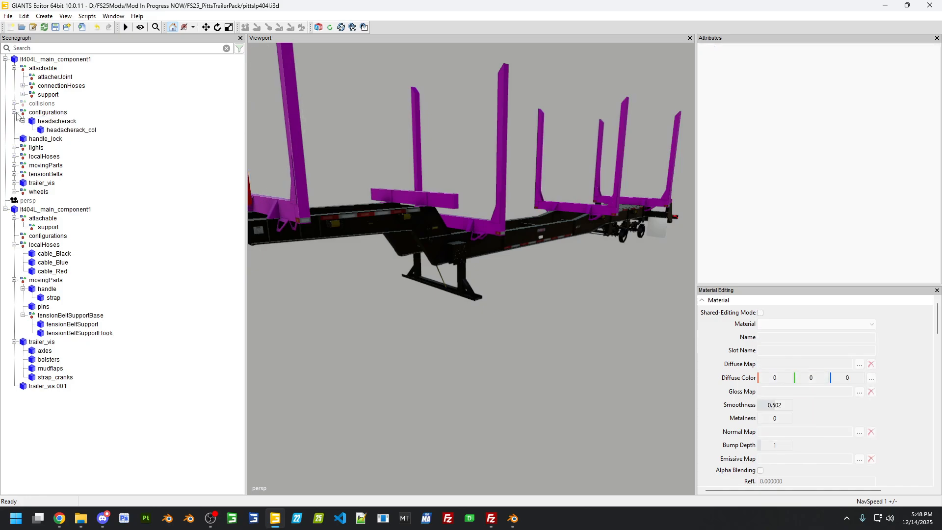
{"action": "left_click", "coordinate": [14, 112]}
Delete the emptied support, attachable and configurations groups from the imported component
{"action": "left_click", "coordinate": [39, 201]}
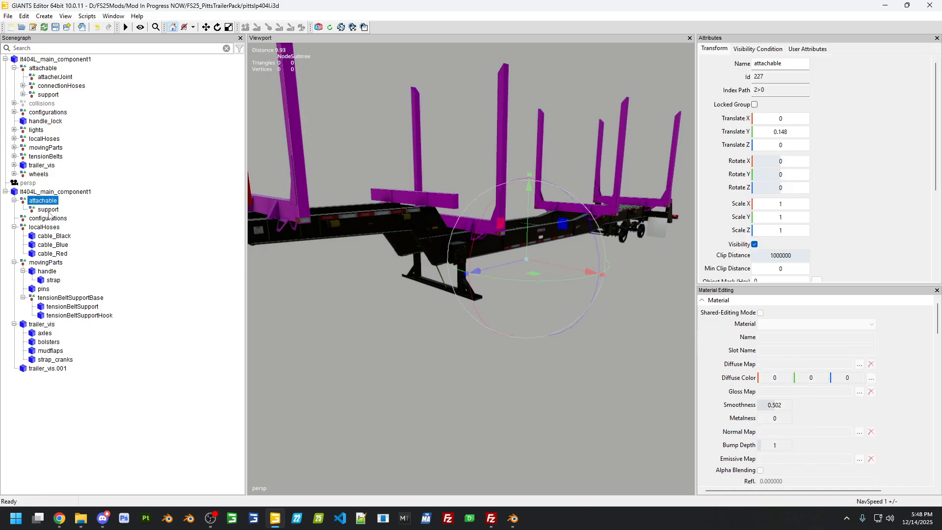
{"action": "left_click", "coordinate": [48, 212]}
{"action": "left_click", "coordinate": [48, 210]}
{"action": "key", "text": "Delete"}
{"action": "left_click", "coordinate": [45, 203]}
{"action": "key", "text": "Delete"}
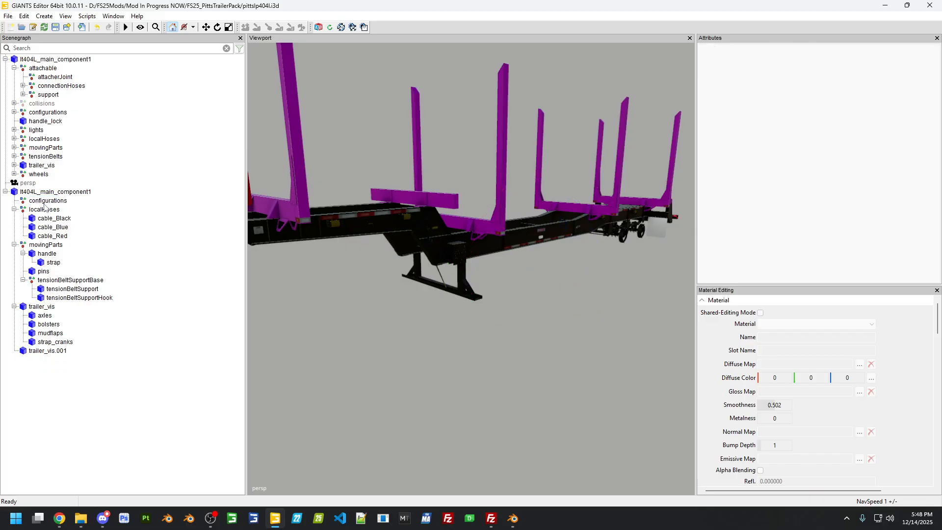
{"action": "left_click", "coordinate": [46, 202]}
{"action": "key", "text": "Delete"}
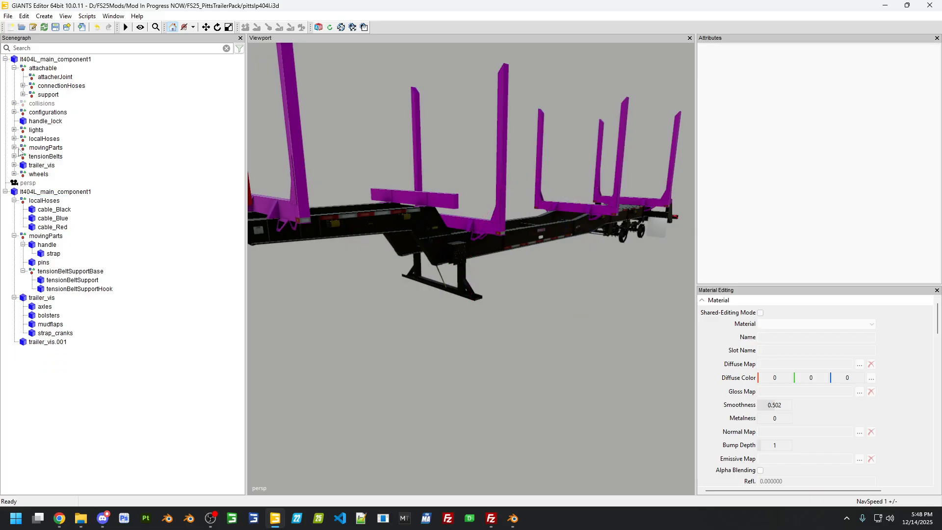
Replace the original cable_Black, cable_Blue and cable_Red in localHoses with the three imported cables
{"action": "left_click", "coordinate": [13, 138]}
{"action": "left_click", "coordinate": [59, 237]}
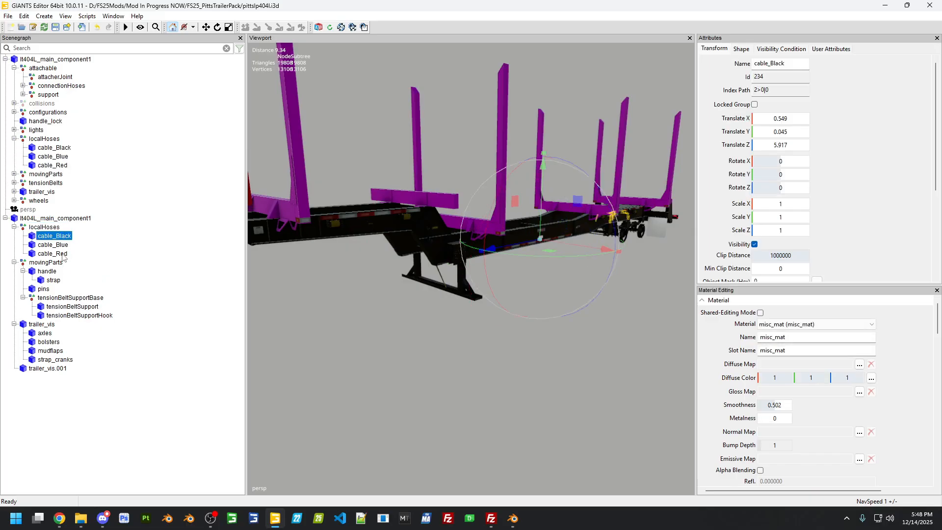
{"action": "left_click", "coordinate": [64, 254], "text": "shift"}
{"action": "left_click_drag", "start_coordinate": [61, 241], "coordinate": [54, 170]}
{"action": "left_click", "coordinate": [55, 147]}
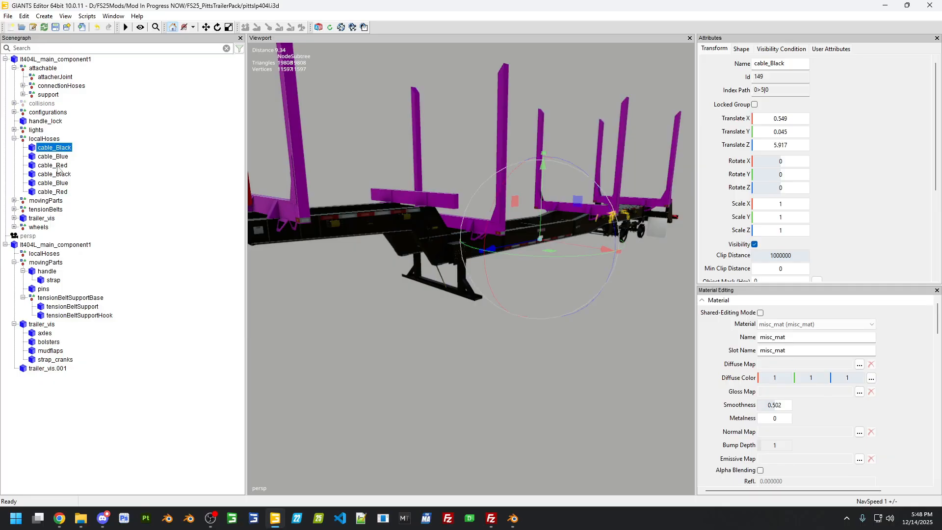
{"action": "left_click", "coordinate": [53, 164], "text": "shift"}
{"action": "key", "text": "Delete"}
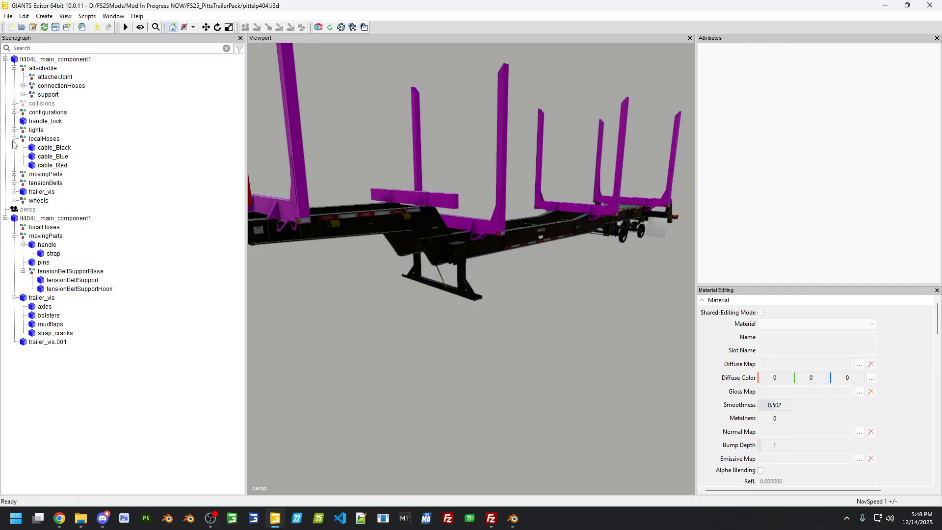
{"action": "left_click", "coordinate": [14, 138]}
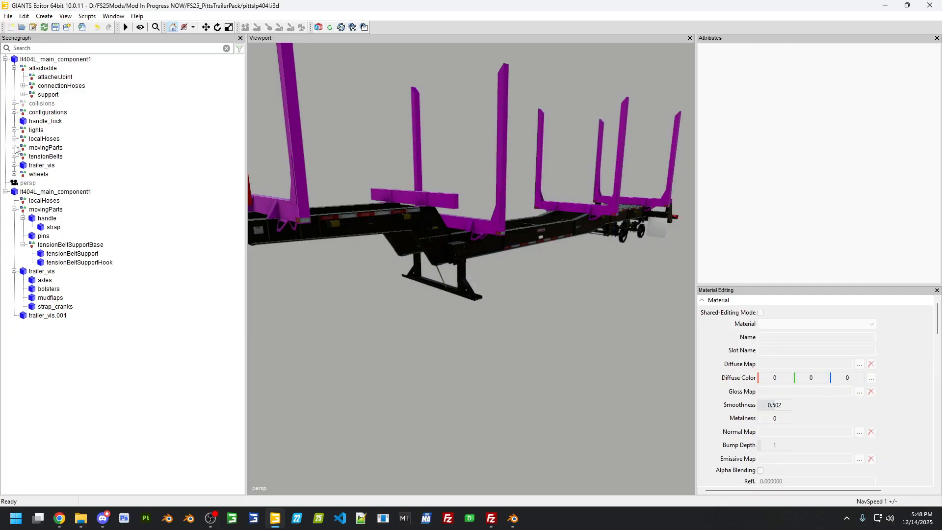
Replace the original handle with its strap and the original pins in movingParts with the imported versions
{"action": "left_click", "coordinate": [14, 148]}
{"action": "left_click_drag", "start_coordinate": [47, 244], "coordinate": [45, 147]}
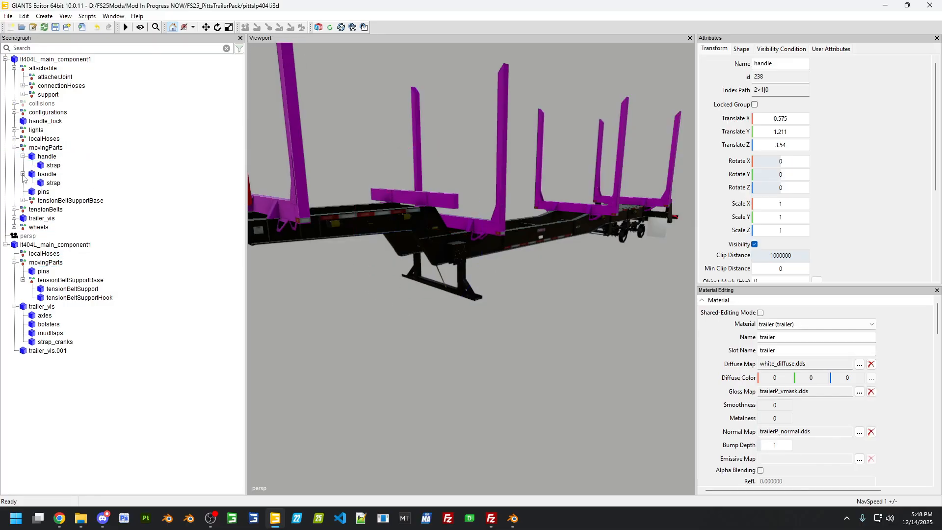
{"action": "left_click", "coordinate": [51, 176]}
{"action": "key", "text": "Delete"}
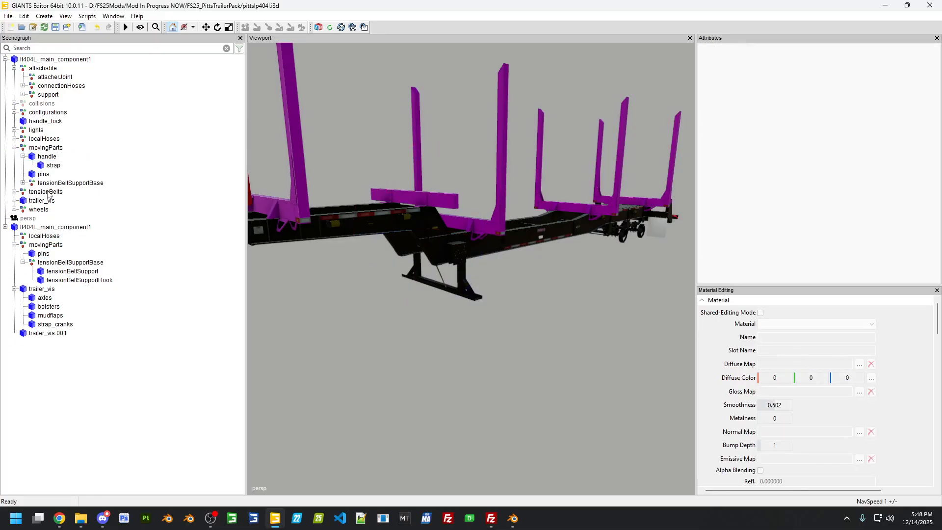
{"action": "left_click_drag", "start_coordinate": [41, 254], "coordinate": [45, 150]}
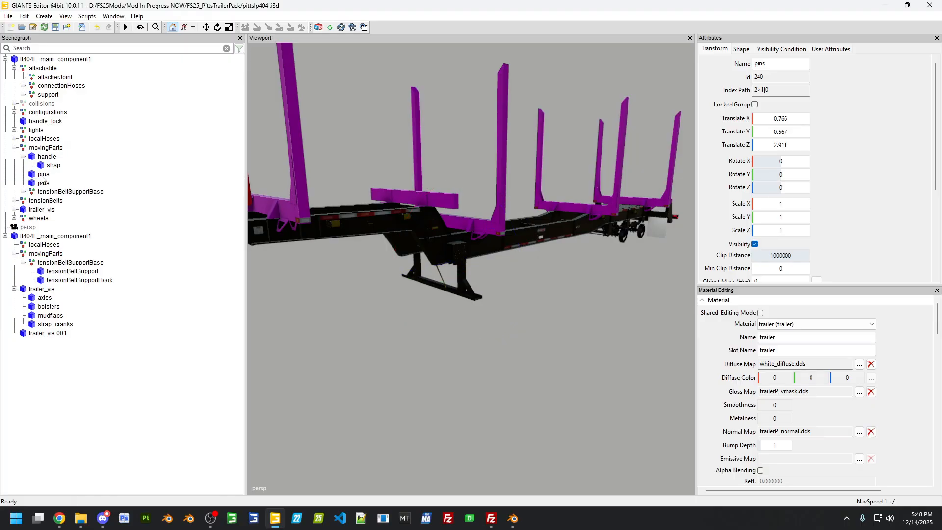
{"action": "key", "text": "Delete"}
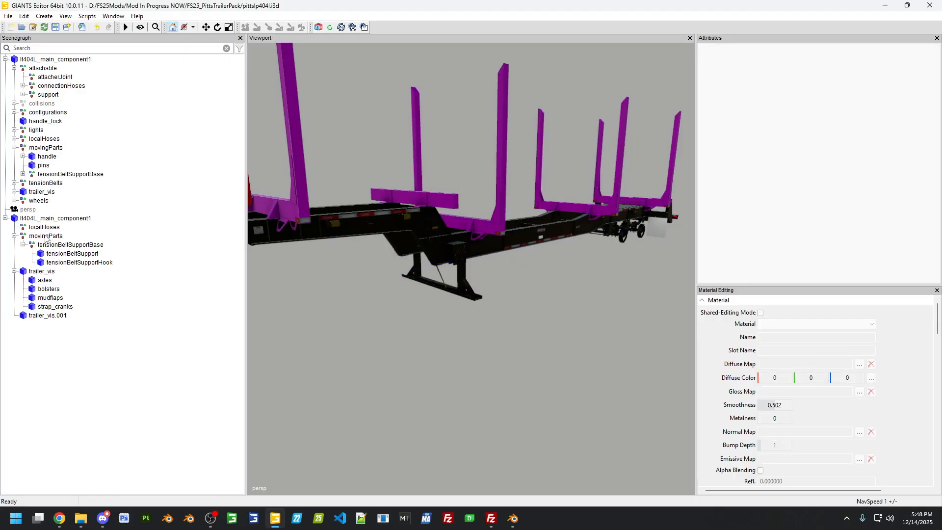
Replace the original tensionBeltSupport and tensionBeltSupportHook with the imported ones, keeping tensionBeltSupportRef under the imported hook
{"action": "left_click", "coordinate": [23, 174]}
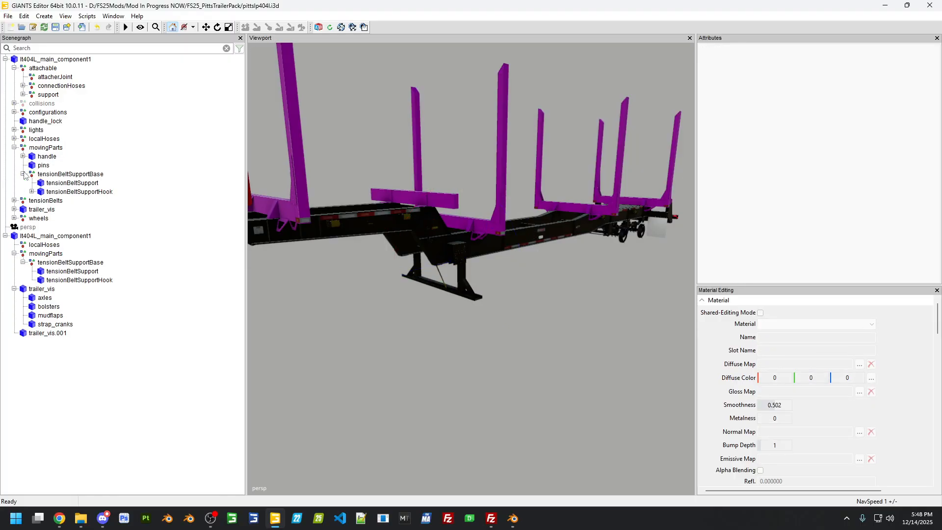
{"action": "left_click", "coordinate": [69, 271]}
{"action": "left_click_drag", "start_coordinate": [68, 271], "coordinate": [86, 189]}
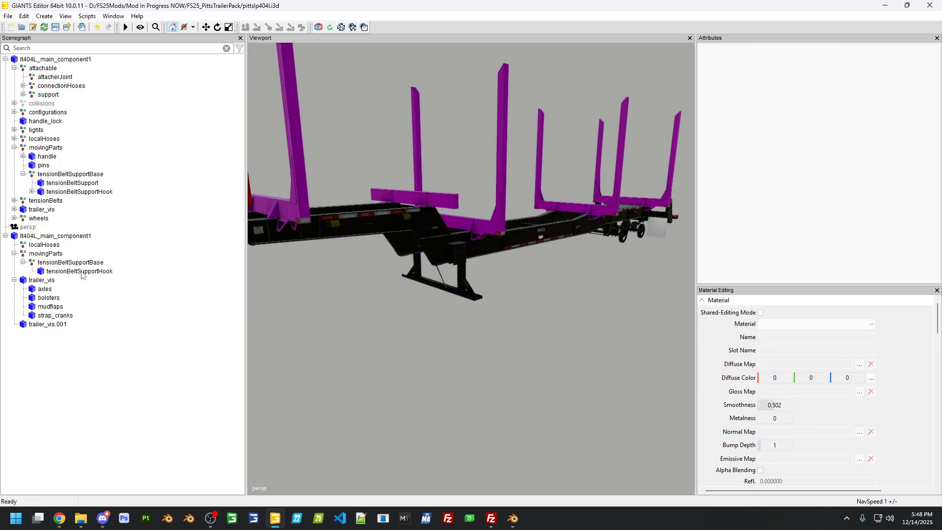
{"action": "left_click", "coordinate": [78, 272]}
{"action": "left_click_drag", "start_coordinate": [78, 271], "coordinate": [74, 209]}
{"action": "left_click", "coordinate": [32, 192]}
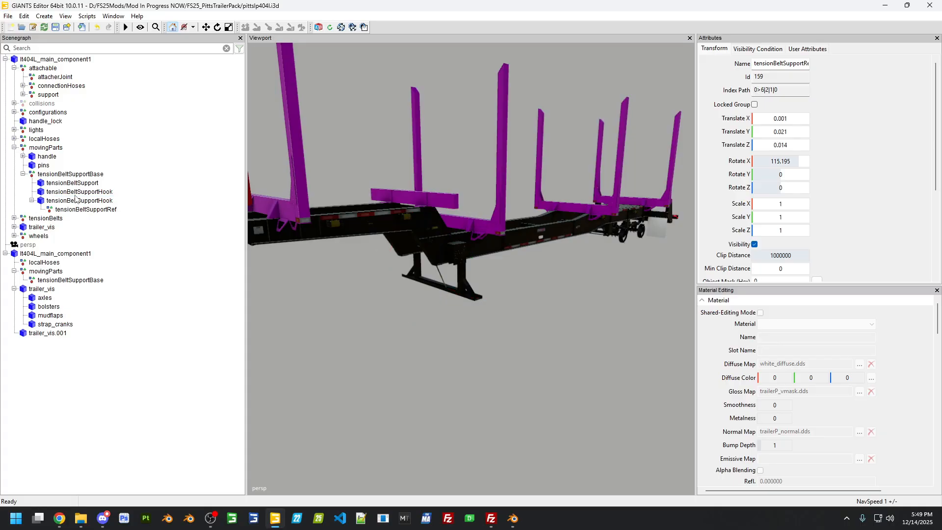
{"action": "left_click", "coordinate": [75, 196]}
{"action": "key", "text": "Delete"}
Delete the emptied tensionBeltSupportBase, movingParts and localHoses groups from the imported component
{"action": "left_click", "coordinate": [52, 272]}
{"action": "key", "text": "Delete"}
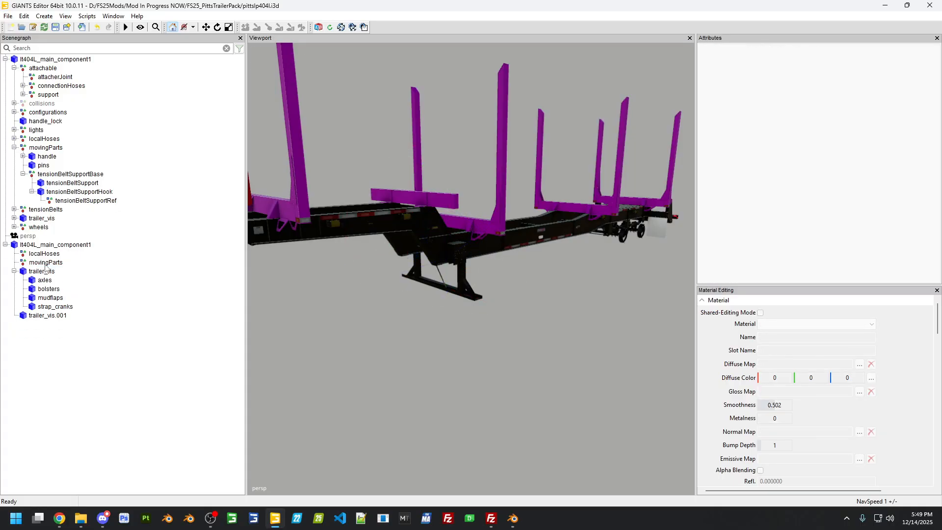
{"action": "left_click", "coordinate": [46, 264]}
{"action": "key", "text": "Delete"}
{"action": "left_click", "coordinate": [45, 256]}
{"action": "key", "text": "Delete"}
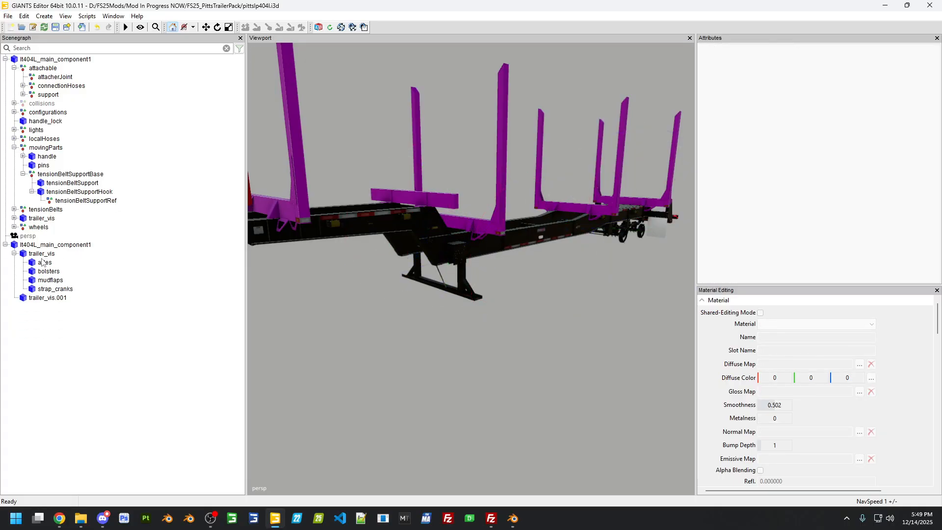
Move the imported trailer_vis into the main component below the original, and reparent bolstersreflectortape to its bolsters
{"action": "left_click_drag", "start_coordinate": [43, 254], "coordinate": [29, 223]}
{"action": "left_click", "coordinate": [14, 218]}
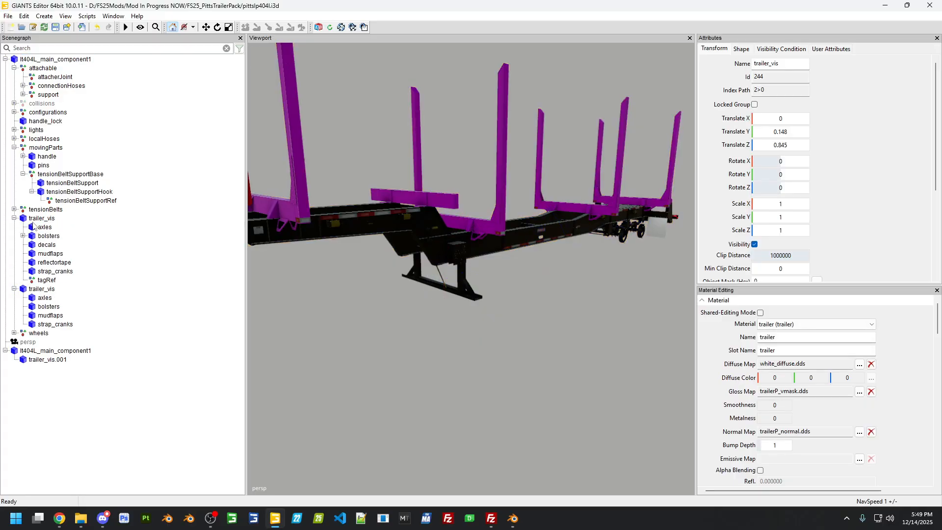
{"action": "left_click", "coordinate": [23, 236]}
{"action": "left_click_drag", "start_coordinate": [56, 244], "coordinate": [52, 314]}
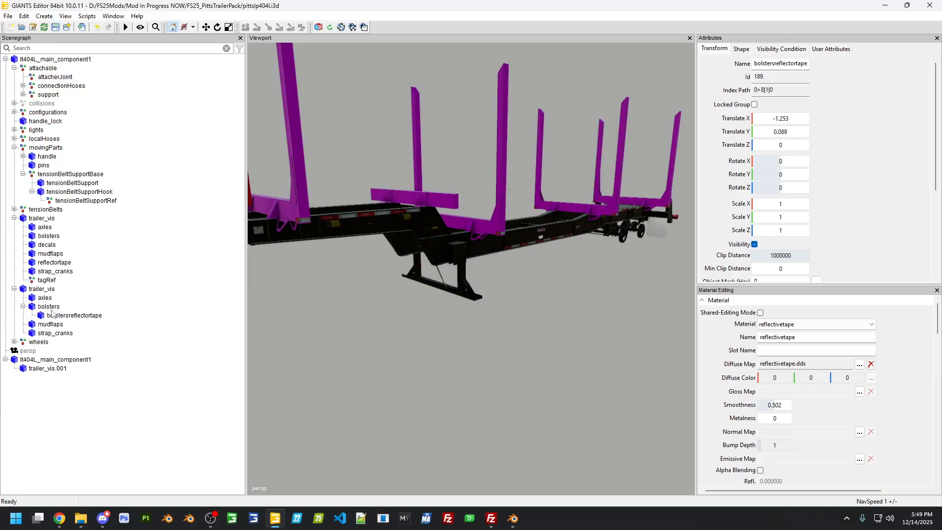
Reparent decals, reflectortape and tagRef to the imported trailer_vis, placing decals above mudflaps, reflectortape above strap_cranks and tagRef last
{"action": "left_click_drag", "start_coordinate": [46, 246], "coordinate": [82, 330]}
{"action": "right_click", "coordinate": [49, 326]}
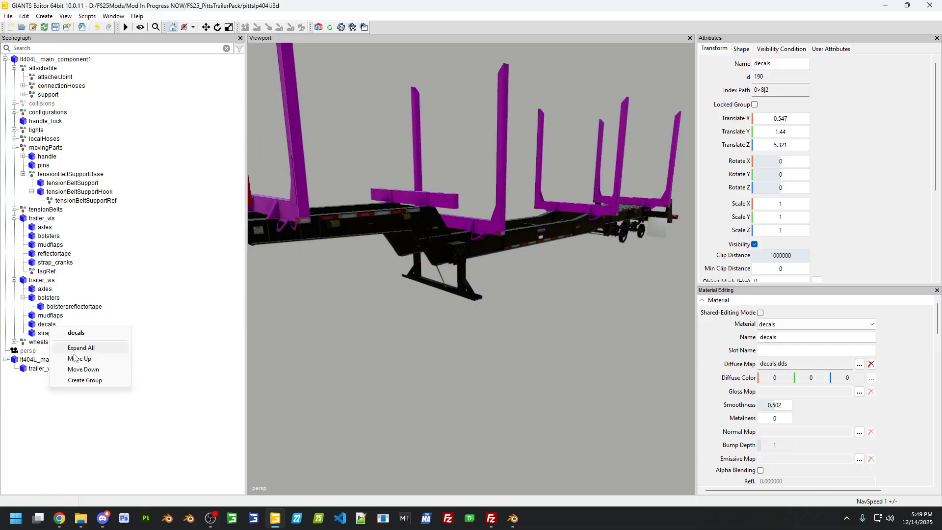
{"action": "left_click", "coordinate": [46, 326]}
{"action": "right_click", "coordinate": [47, 326]}
{"action": "left_click", "coordinate": [78, 361]}
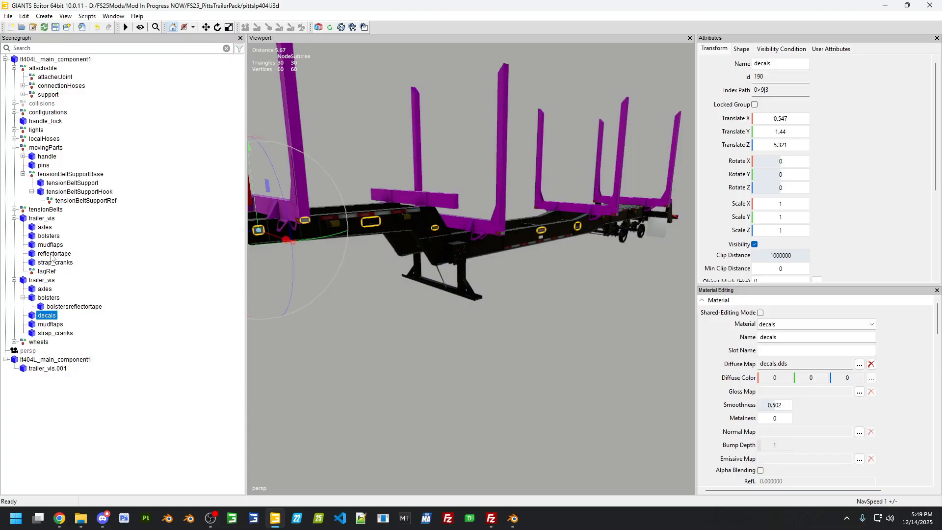
{"action": "left_click_drag", "start_coordinate": [51, 256], "coordinate": [88, 330]}
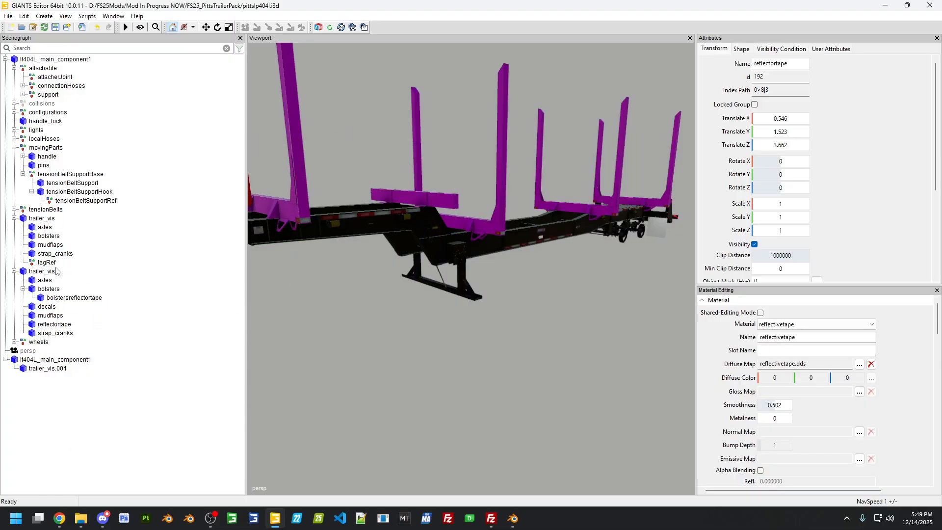
{"action": "left_click_drag", "start_coordinate": [49, 265], "coordinate": [63, 279]}
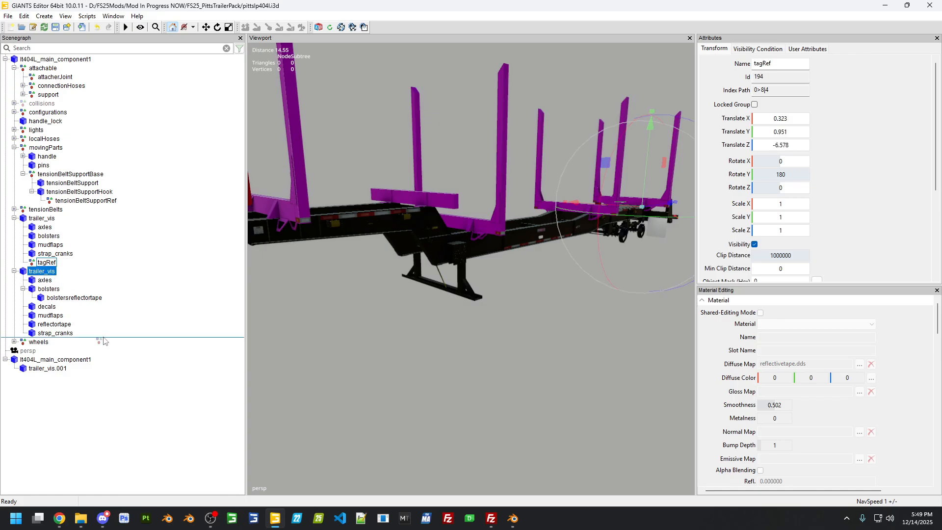
{"action": "left_click_drag", "start_coordinate": [103, 341], "coordinate": [101, 339]}
Delete the original trailer_vis and collapse the imported one in the scenegraph
{"action": "left_click", "coordinate": [43, 220]}
{"action": "key", "text": "Delete"}
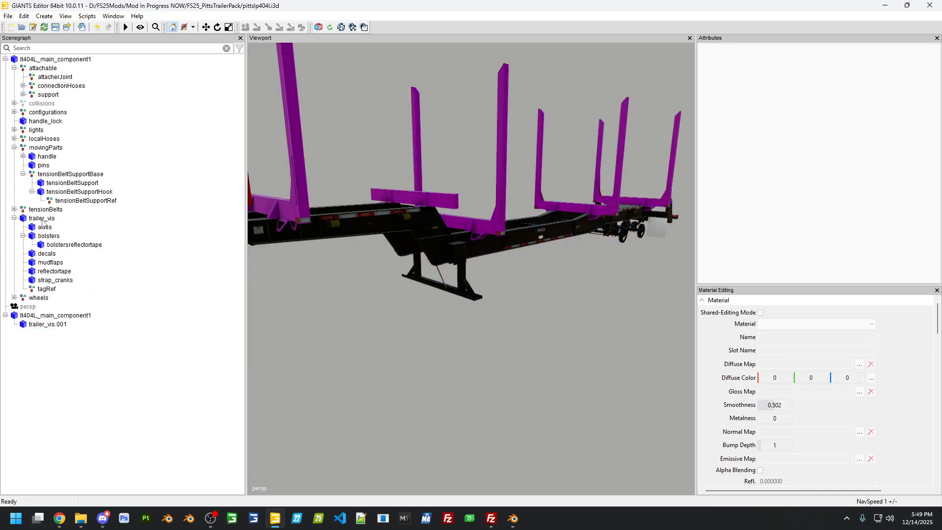
{"action": "left_click", "coordinate": [23, 236]}
{"action": "left_click", "coordinate": [14, 218]}
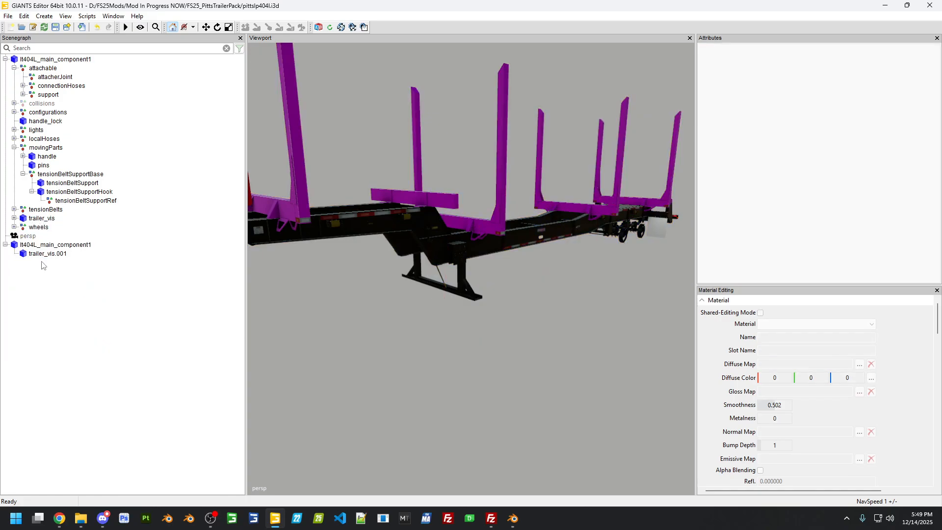
Move the imported trailer_vis.001 into the configurations group and delete the emptied imported lt404L_main_component1
{"action": "left_click_drag", "start_coordinate": [46, 255], "coordinate": [43, 114]}
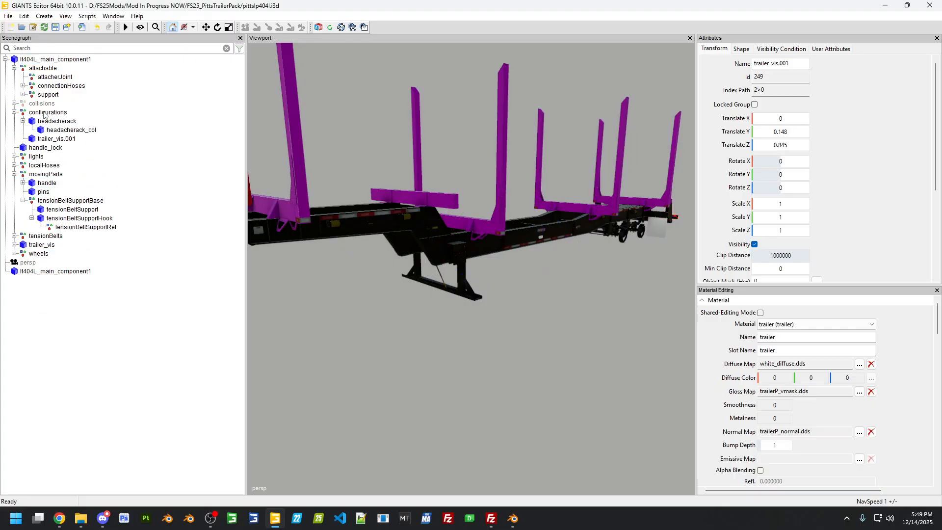
{"action": "left_click", "coordinate": [23, 121]}
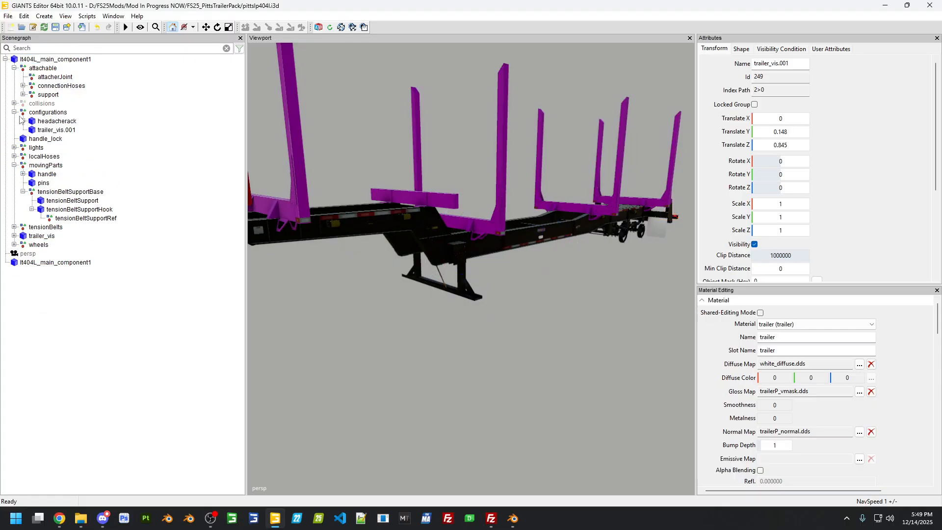
{"action": "left_click", "coordinate": [15, 112]}
{"action": "left_click", "coordinate": [25, 243]}
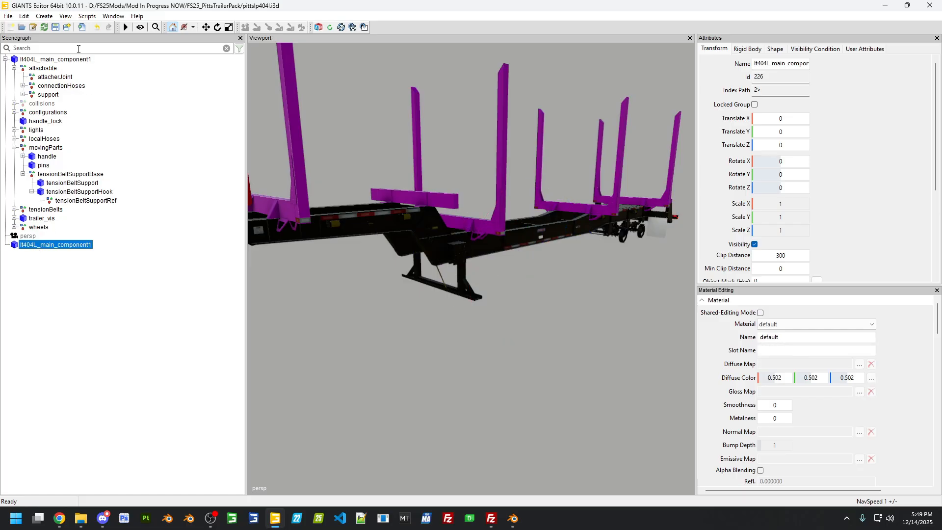
{"action": "key", "text": "Delete"}
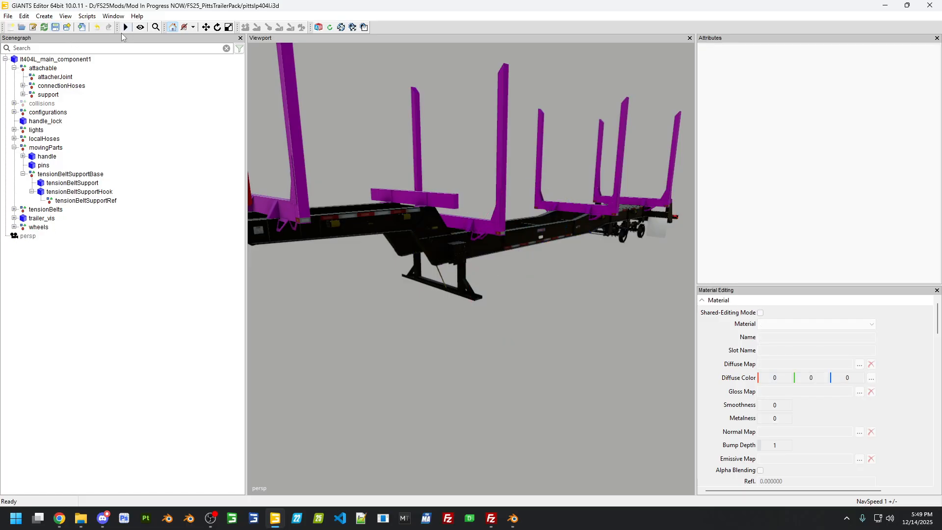
Set the trailer's dirt and scratches to 1.0 with the Vehicle Visuals Control script
{"action": "left_click", "coordinate": [87, 16]}
{"action": "mouse_move", "coordinate": [113, 28]}
{"action": "mouse_move", "coordinate": [216, 46]}
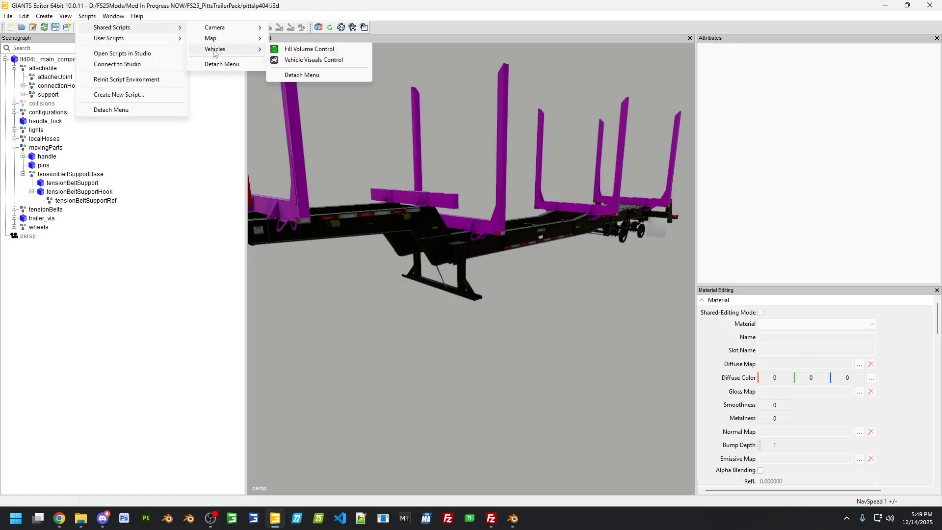
{"action": "left_click", "coordinate": [302, 60]}
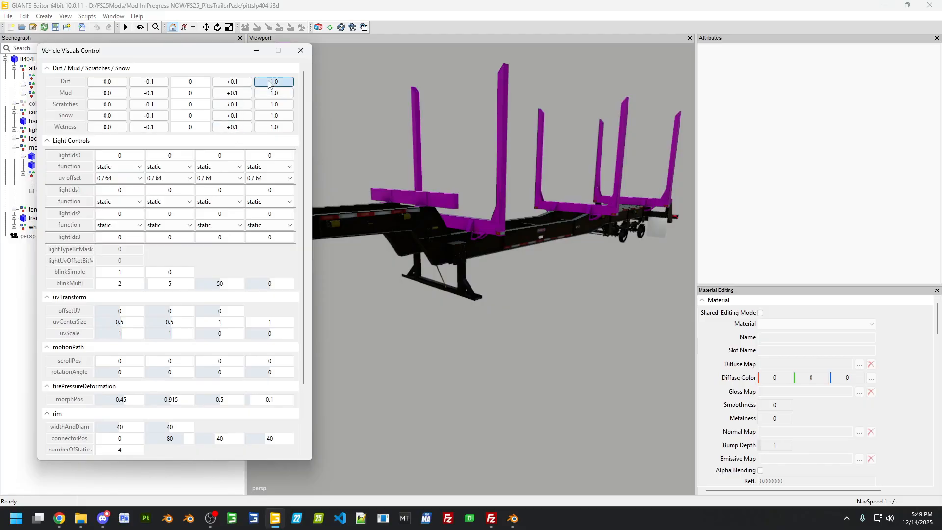
{"action": "left_click", "coordinate": [269, 82]}
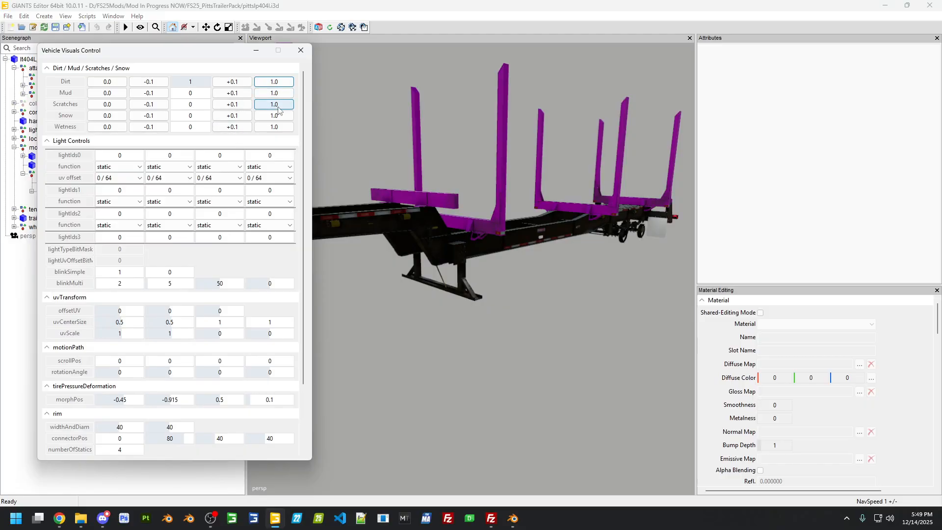
{"action": "left_click", "coordinate": [274, 105]}
{"action": "left_click", "coordinate": [300, 51]}
Add a light to the scene and inspect the trailer's textures from the landing gear to the rear mudflap
{"action": "left_click", "coordinate": [45, 17]}
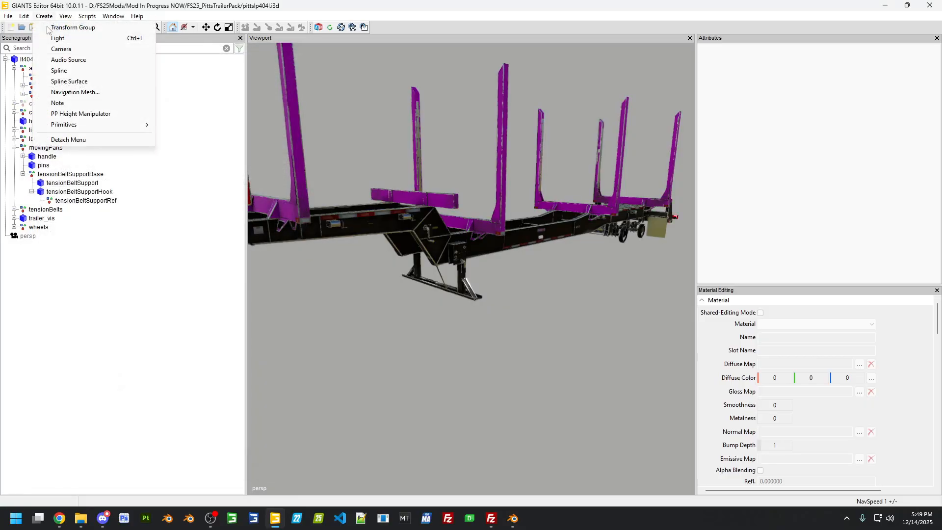
{"action": "left_click", "coordinate": [58, 38]}
{"action": "scroll", "coordinate": [349, 270], "scroll_direction": "up", "scroll_amount": 3}
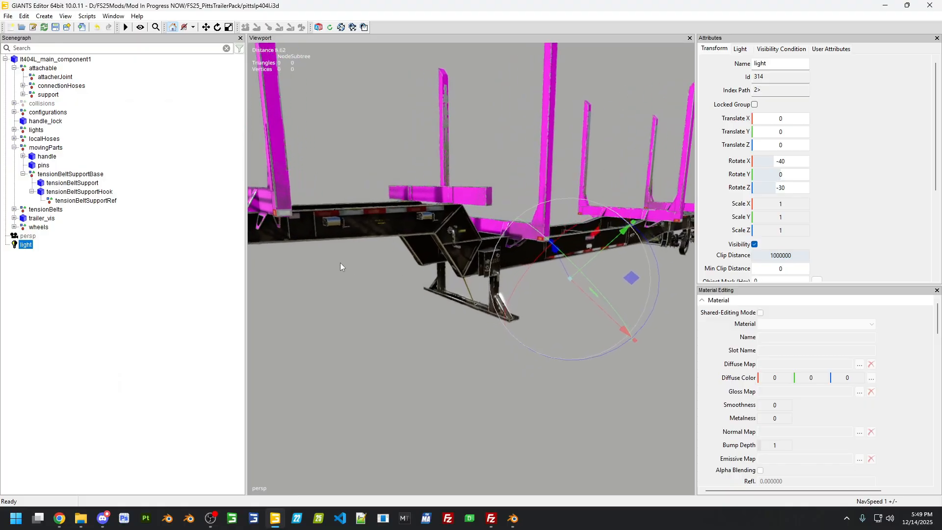
{"action": "scroll", "coordinate": [343, 265], "scroll_direction": "up", "scroll_amount": 5}
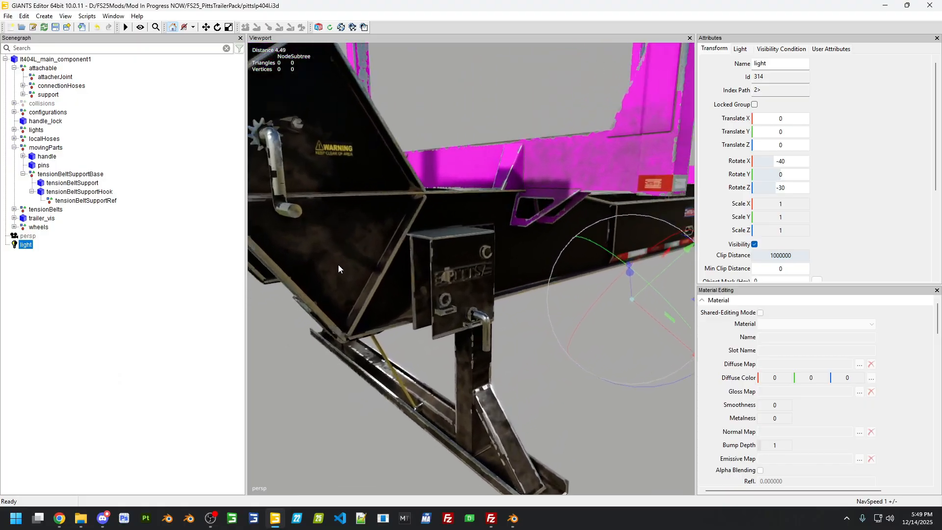
{"action": "right_click_drag", "start_coordinate": [338, 265], "coordinate": [398, 302]}
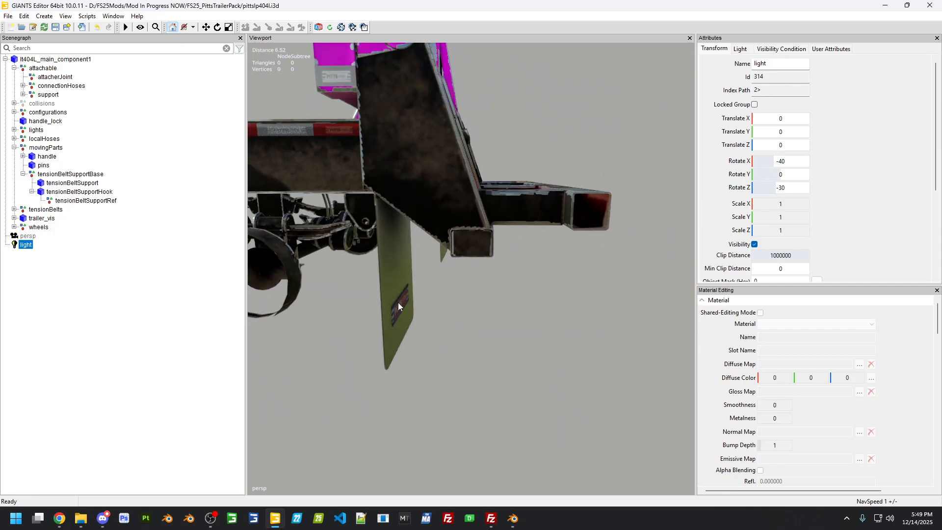
{"action": "left_click", "coordinate": [398, 303]}
Switch to the LP40-4L file in Blender, select the mudflaps and check their material and UV layout
{"action": "mouse_move", "coordinate": [512, 517]}
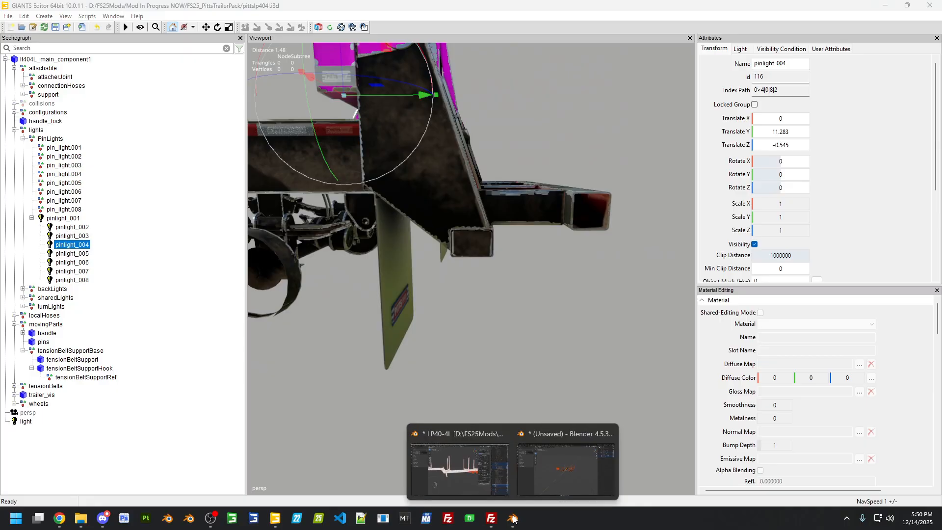
{"action": "left_click", "coordinate": [492, 468]}
{"action": "middle_click_drag", "start_coordinate": [512, 340], "coordinate": [454, 356]}
{"action": "left_click", "coordinate": [439, 347]}
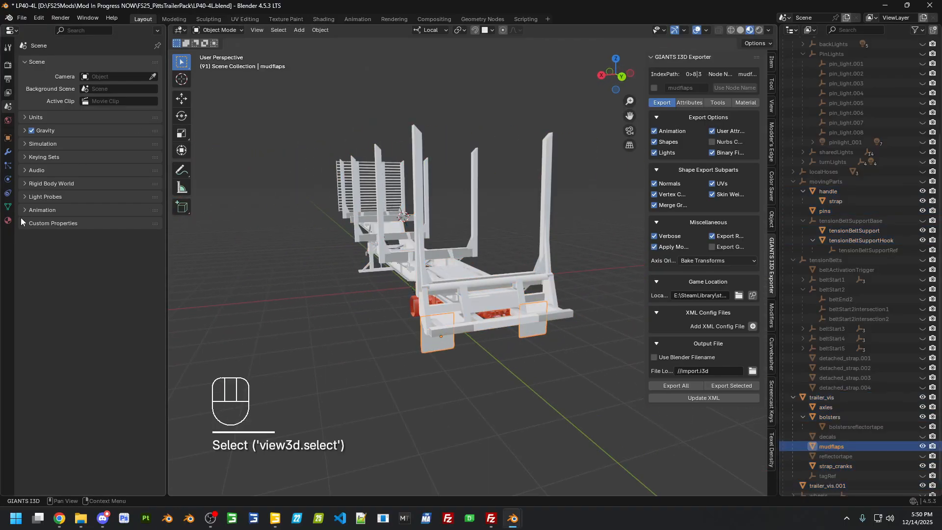
{"action": "left_click", "coordinate": [7, 220]}
{"action": "left_click", "coordinate": [252, 20]}
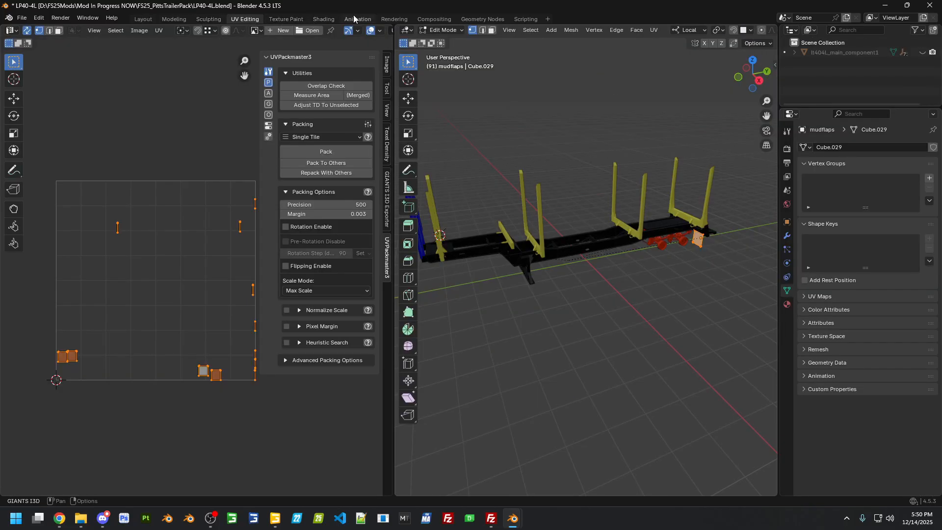
In the Shading workspace, copy the trailerP_vmask.dds, trailerP_normal.dds and Normal Map nodes from the trailer_vis.001 material
{"action": "left_click", "coordinate": [324, 20]}
{"action": "middle_click_drag", "start_coordinate": [604, 215], "coordinate": [499, 208]}
{"action": "left_click", "coordinate": [505, 205]}
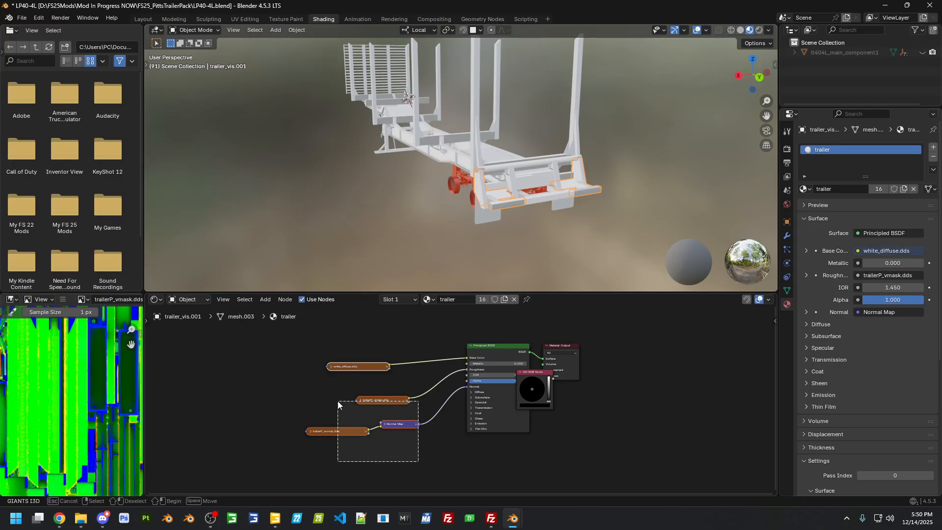
Replace the unused colour node in the mudflaps' misc_mat with the copied nodes, linked to Roughness and Normal
{"action": "left_click", "coordinate": [483, 221]}
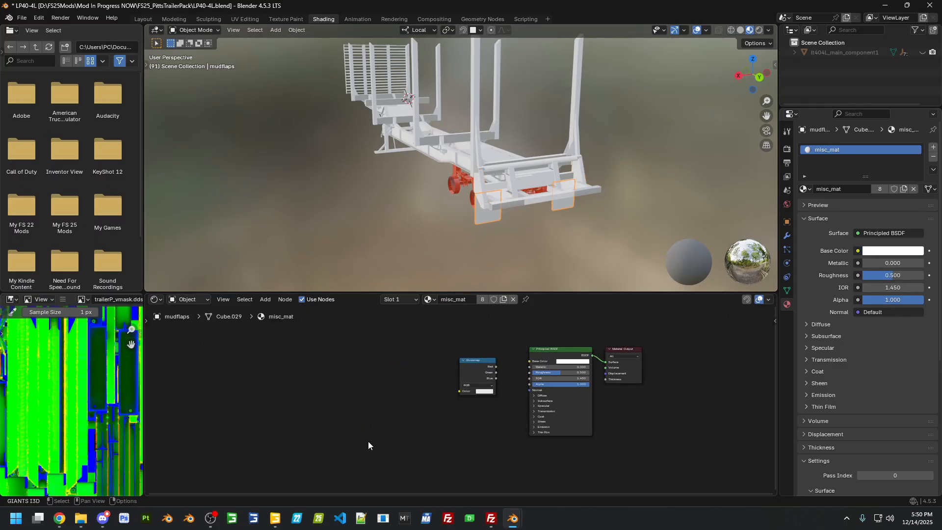
{"action": "left_click", "coordinate": [466, 393]}
{"action": "key", "text": "Delete"}
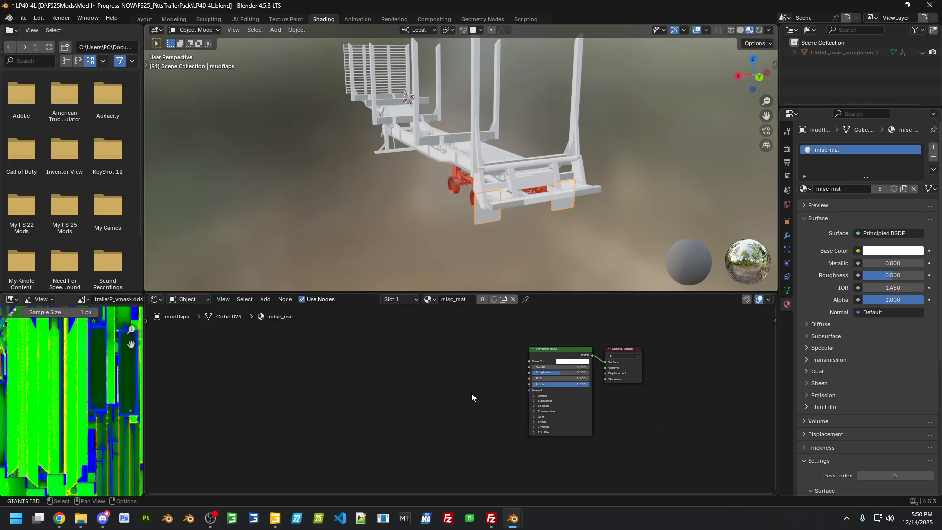
{"action": "key", "text": "ctrl+v"}
{"action": "left_click_drag", "start_coordinate": [499, 400], "coordinate": [529, 373]}
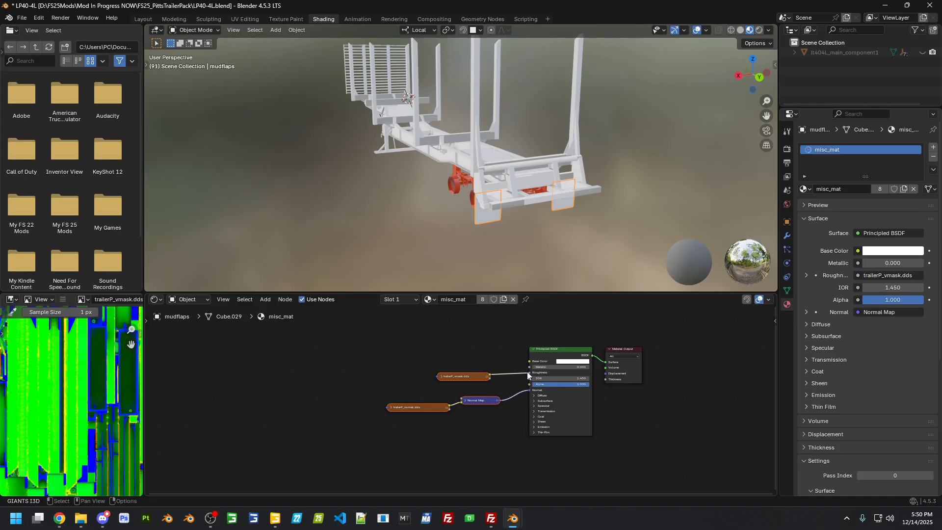
Return to the Layout workspace and export only the selected mudflaps to import.i3d
{"action": "left_click", "coordinate": [139, 19]}
{"action": "left_click", "coordinate": [432, 346]}
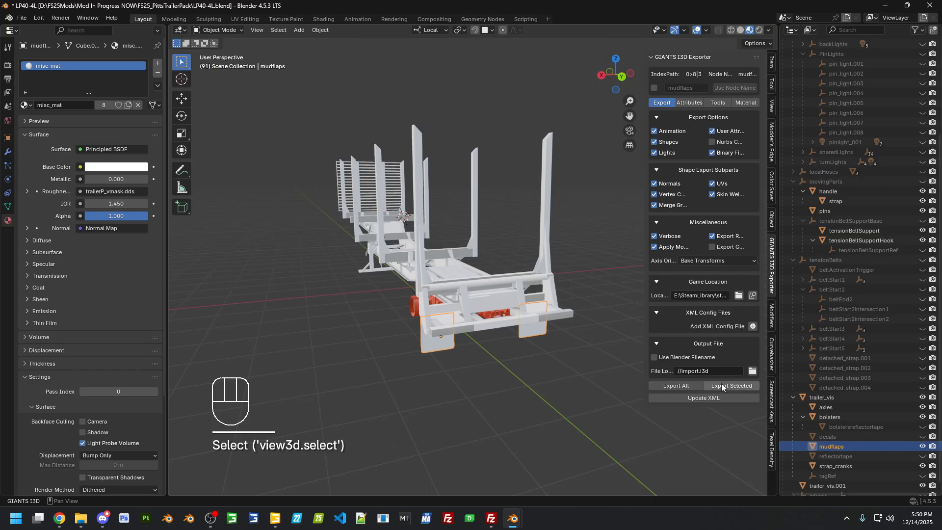
Switch to GIANTS Editor and import import.i3d from the FS25_PittsTrailerPack folder into the trailer scene
{"action": "mouse_move", "coordinate": [276, 516]}
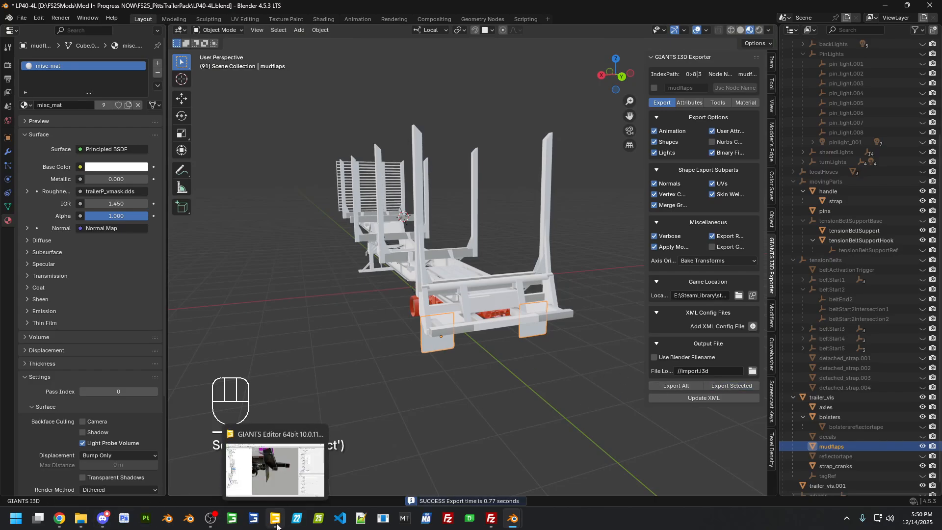
{"action": "left_click", "coordinate": [261, 449]}
{"action": "left_click", "coordinate": [8, 15]}
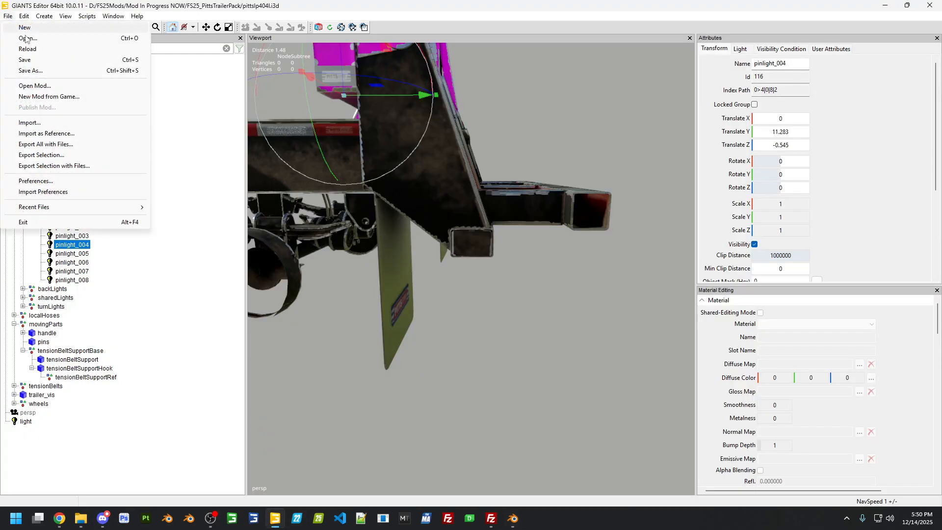
{"action": "left_click", "coordinate": [44, 122]}
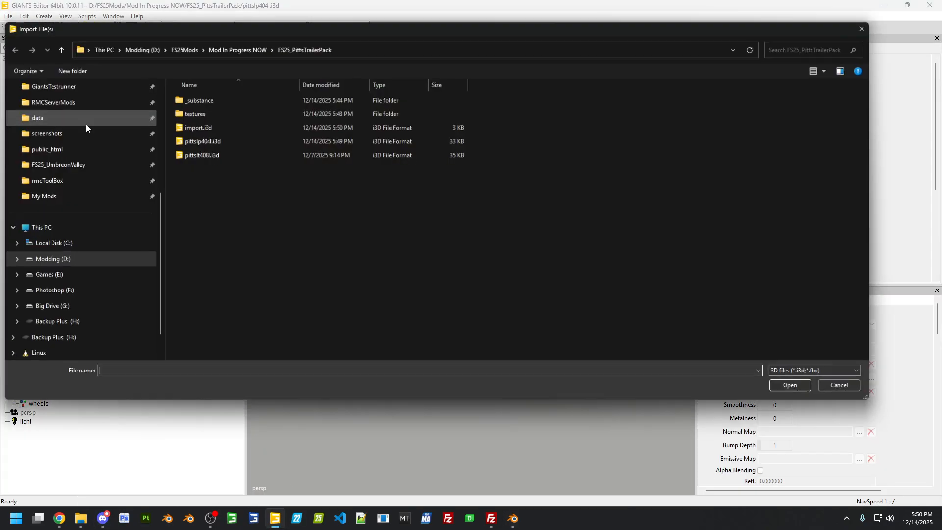
{"action": "double_click", "coordinate": [219, 128]}
Replace the original mudflaps under trailer_vis with the imported ones, and delete the leftover imported lt404L_main_component1
{"action": "right_click", "coordinate": [49, 431]}
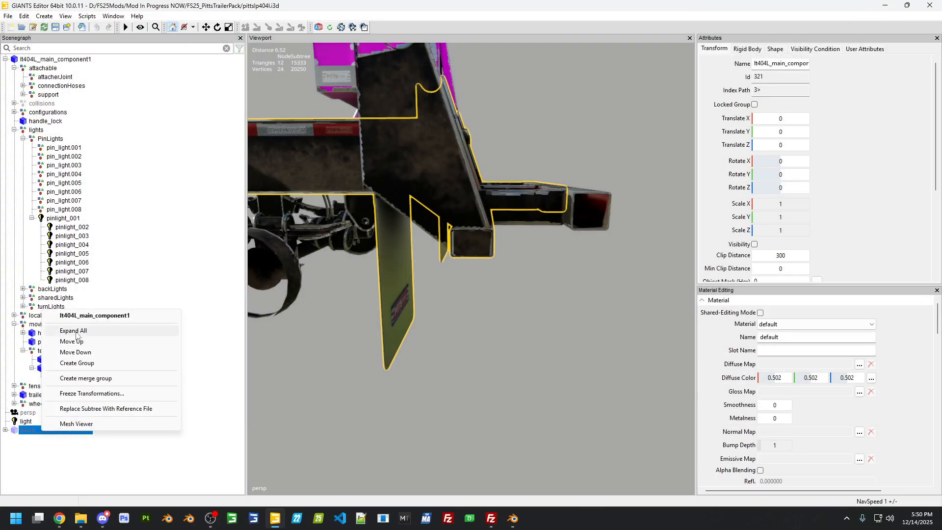
{"action": "left_click", "coordinate": [73, 330]}
{"action": "left_click", "coordinate": [50, 448]}
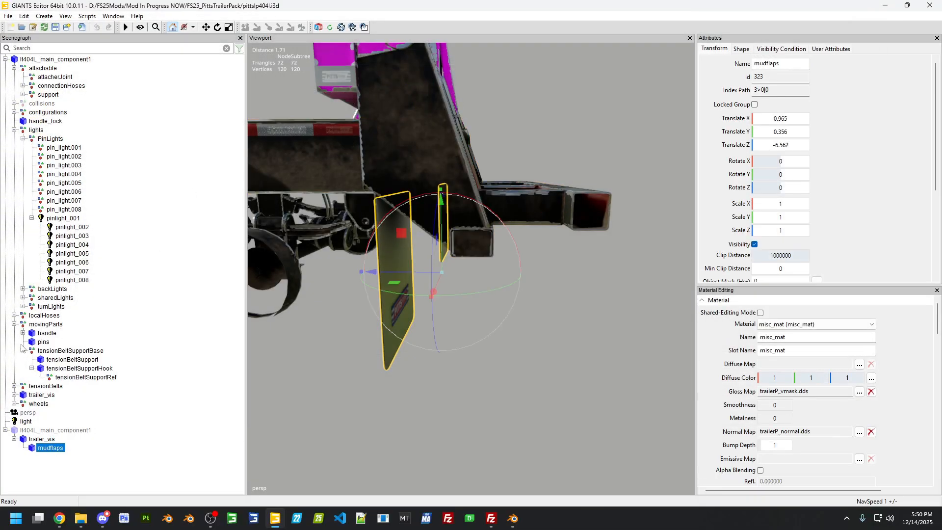
{"action": "left_click", "coordinate": [14, 324]}
{"action": "left_click", "coordinate": [14, 342]}
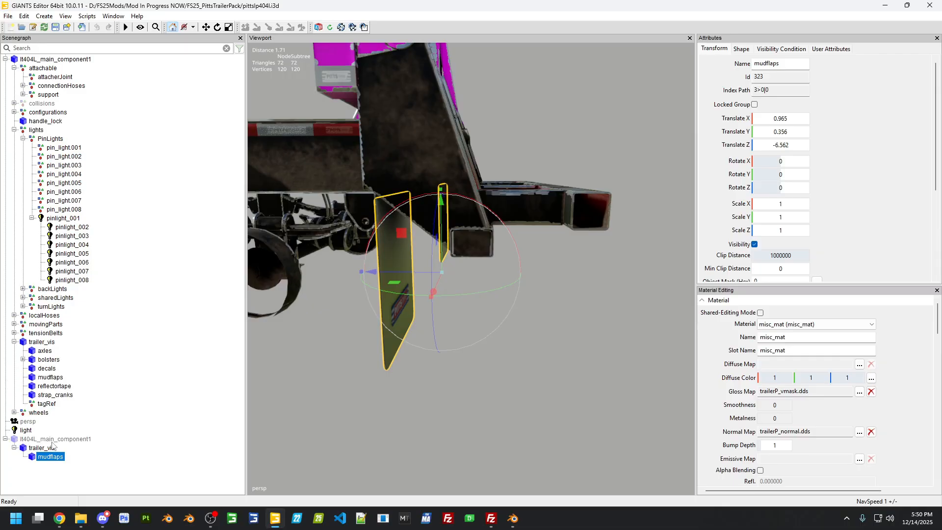
{"action": "left_click_drag", "start_coordinate": [53, 460], "coordinate": [57, 380]}
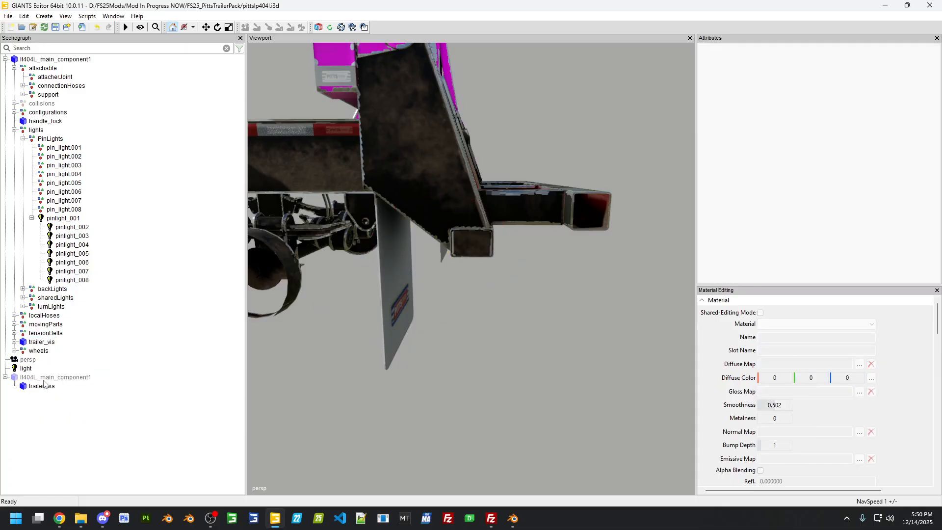
{"action": "left_click", "coordinate": [44, 380]}
{"action": "key", "text": "Delete"}
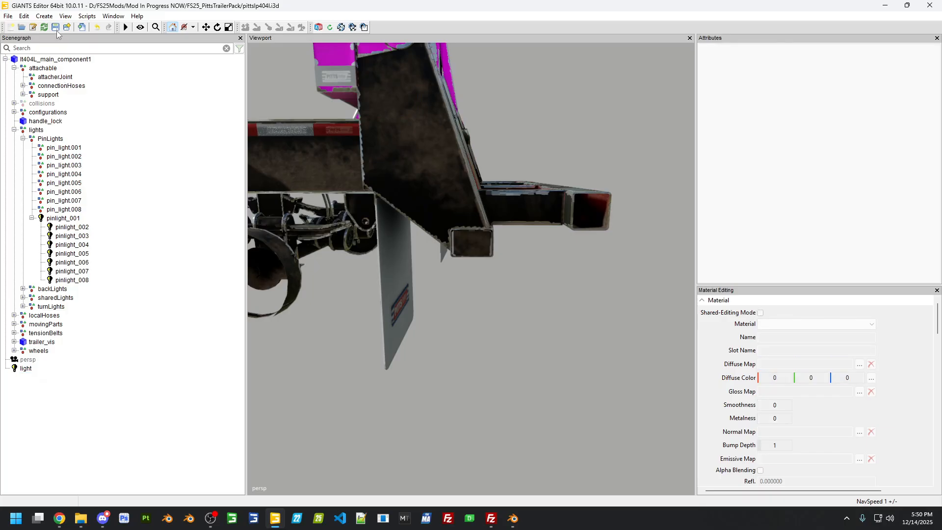
Set Dirt and Scratches to 1.0 in Vehicle Visuals Control and inspect the mudflaps from behind the trailer
{"action": "left_click", "coordinate": [84, 16]}
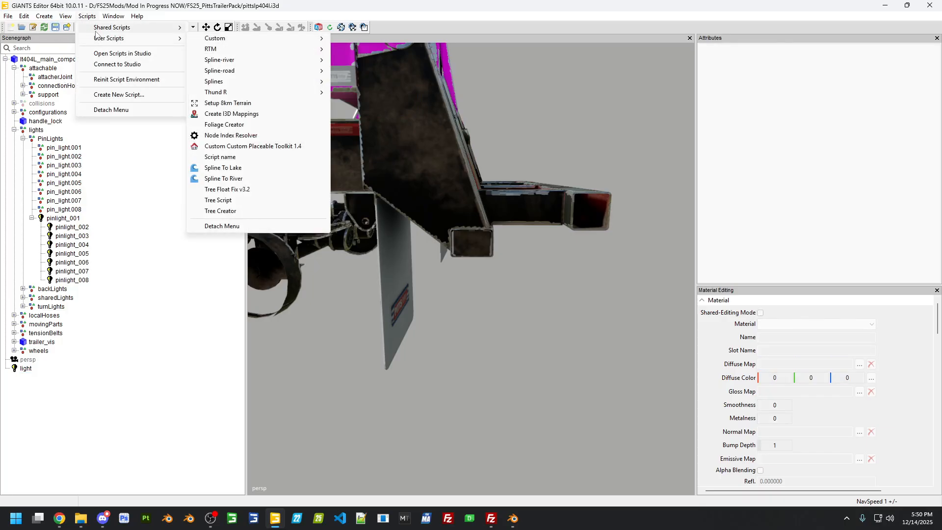
{"action": "mouse_move", "coordinate": [118, 28]}
{"action": "mouse_move", "coordinate": [231, 49]}
{"action": "left_click", "coordinate": [279, 59]}
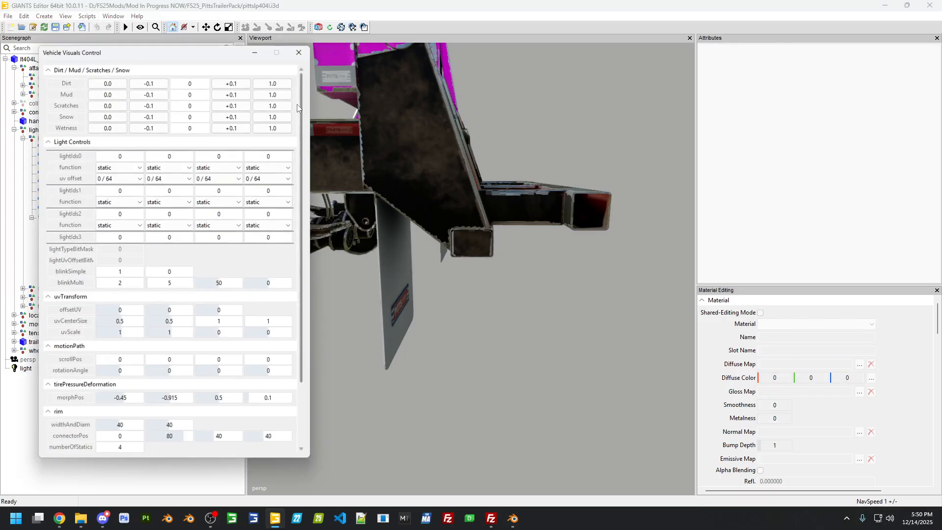
{"action": "left_click", "coordinate": [273, 81]}
{"action": "left_click", "coordinate": [273, 104]}
{"action": "left_click", "coordinate": [300, 50]}
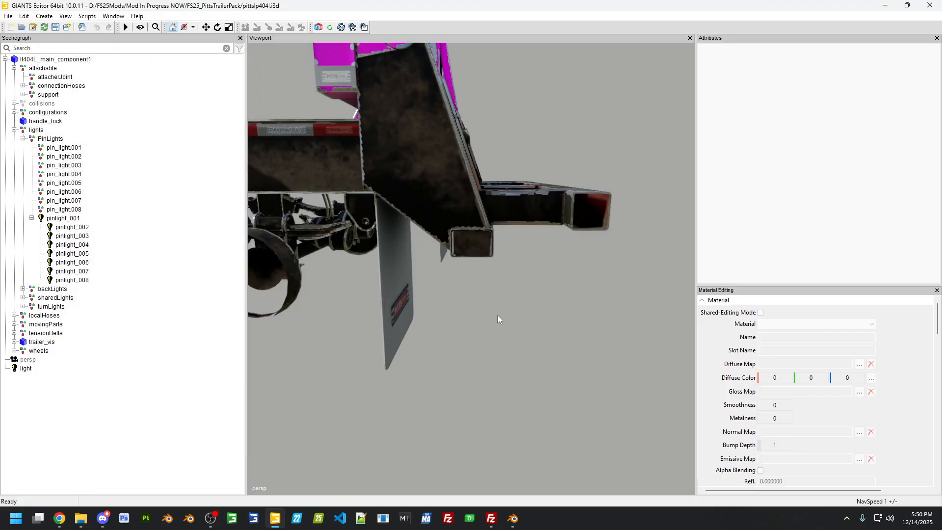
{"action": "middle_click_drag", "start_coordinate": [497, 315], "coordinate": [381, 308]}
{"action": "scroll", "coordinate": [380, 308], "scroll_direction": "up", "scroll_amount": 4}
{"action": "left_click_drag", "start_coordinate": [370, 309], "coordinate": [346, 309], "text": "alt"}
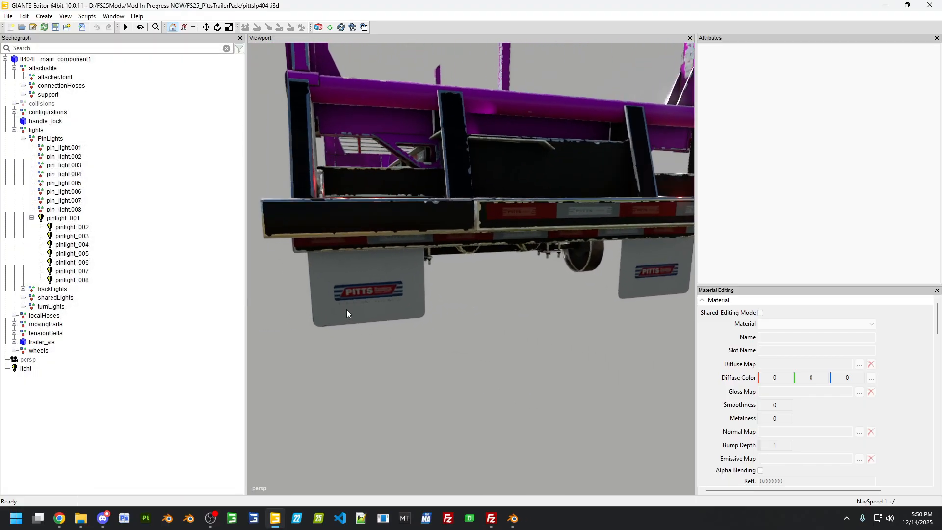
{"action": "scroll", "coordinate": [349, 309], "scroll_direction": "up", "scroll_amount": 7}
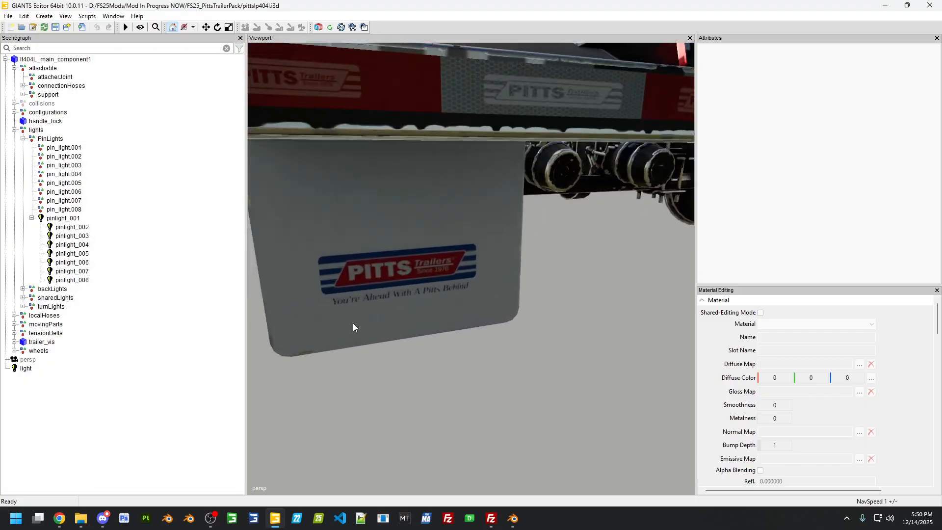
{"action": "scroll", "coordinate": [353, 322], "scroll_direction": "down", "scroll_amount": 8}
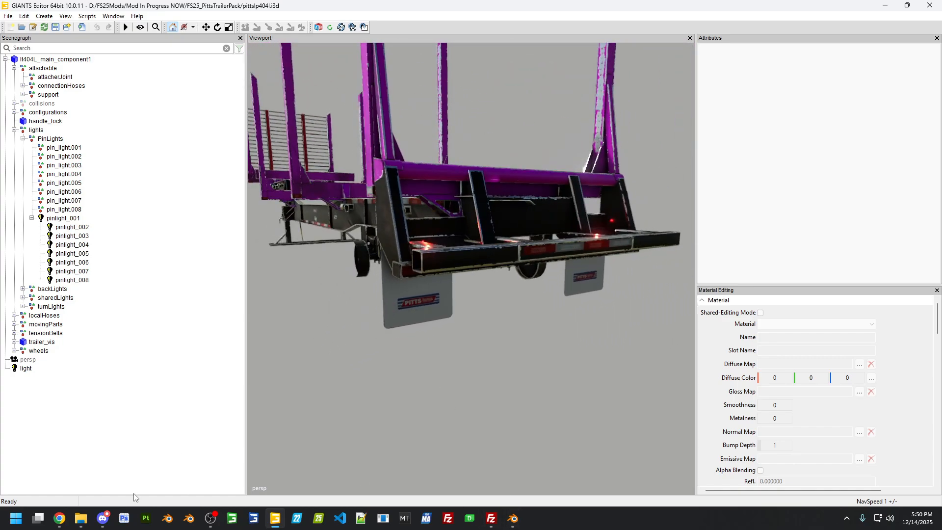
Switch to Substance 3D Painter and open plantationTrailer.spp from the _substance folder of FS25_PittsTrailerPack
{"action": "left_click", "coordinate": [146, 518]}
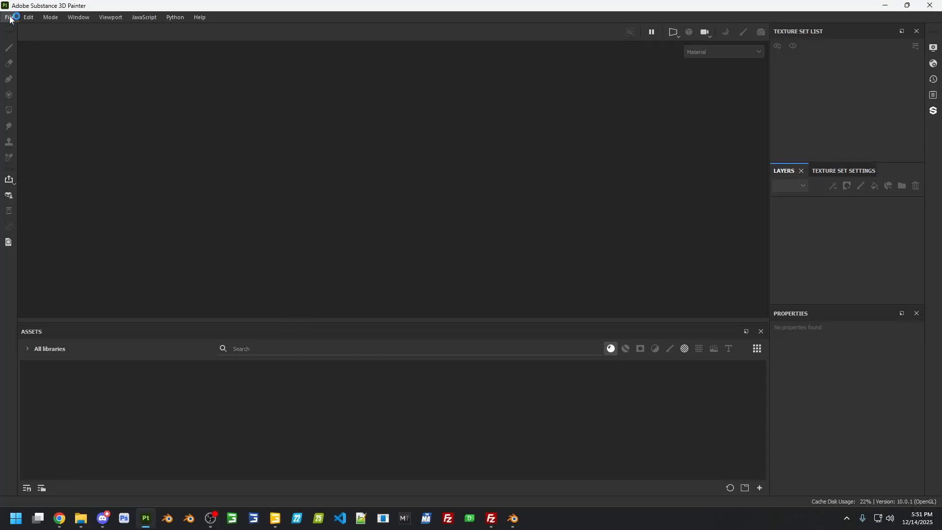
{"action": "left_click", "coordinate": [9, 18]}
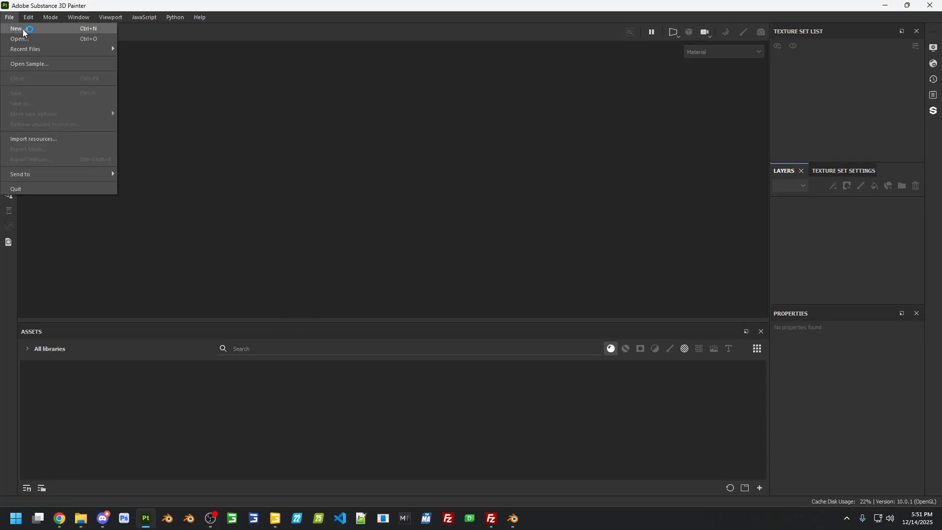
{"action": "left_click", "coordinate": [30, 34]}
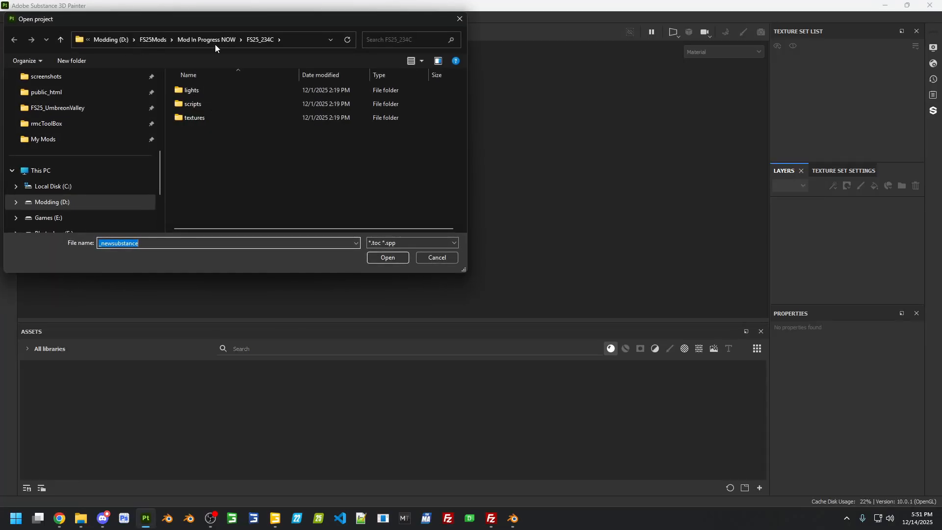
{"action": "left_click", "coordinate": [216, 40]}
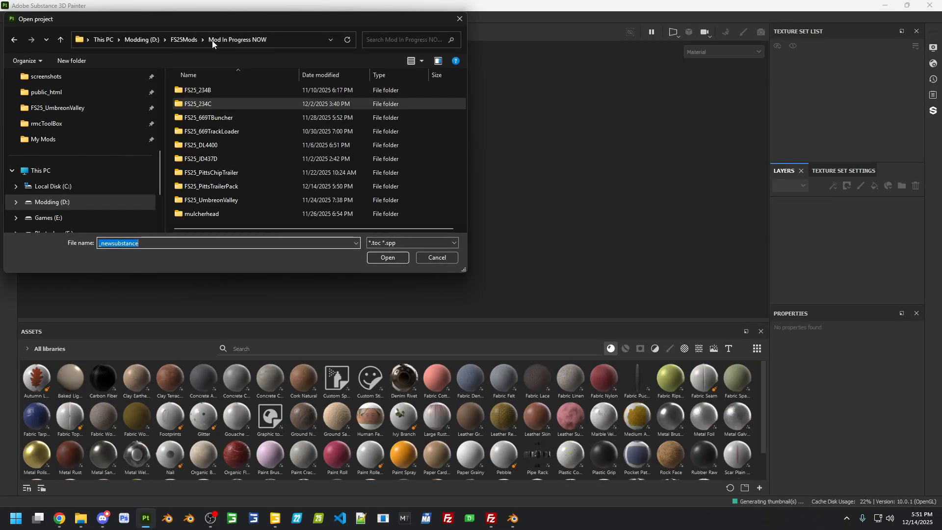
{"action": "double_click", "coordinate": [237, 186]}
{"action": "double_click", "coordinate": [210, 101]}
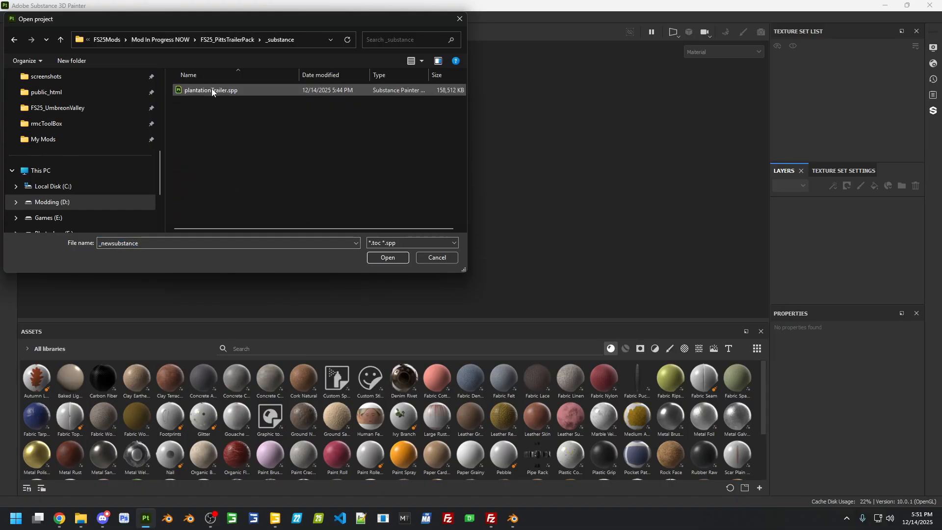
{"action": "double_click", "coordinate": [211, 90]}
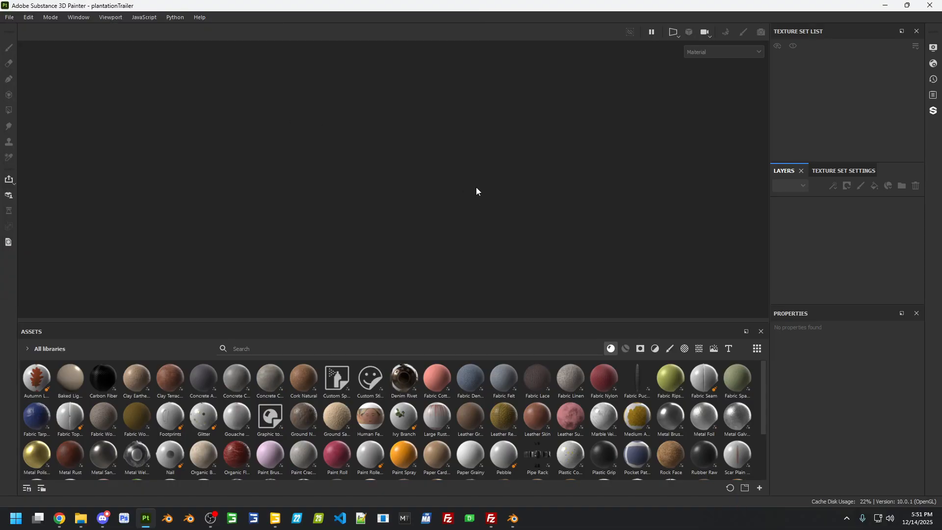
Examine the mudflaps in the Dirt and Wear channel views, ending on the Dirt channel
{"action": "left_click", "coordinate": [702, 53]}
{"action": "left_click", "coordinate": [725, 142]}
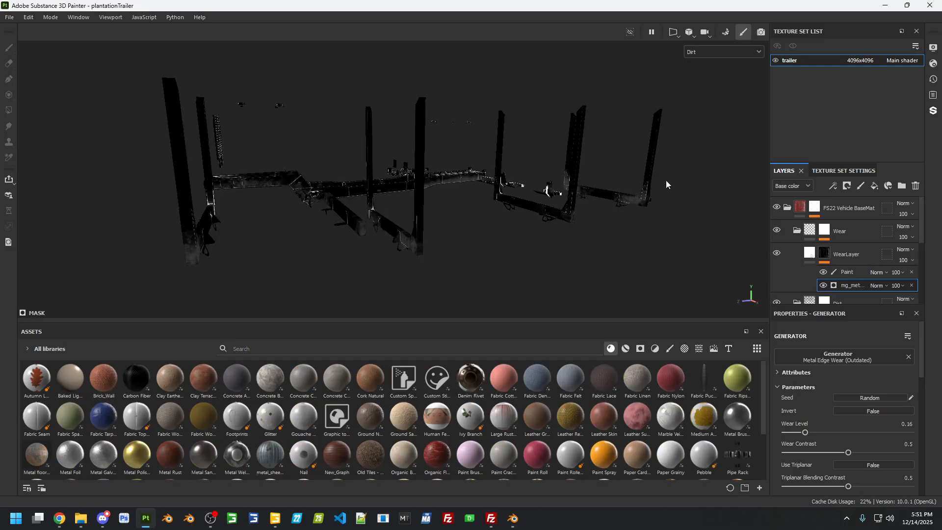
{"action": "left_click_drag", "start_coordinate": [662, 183], "coordinate": [525, 141], "text": "alt"}
{"action": "left_click", "coordinate": [711, 53]}
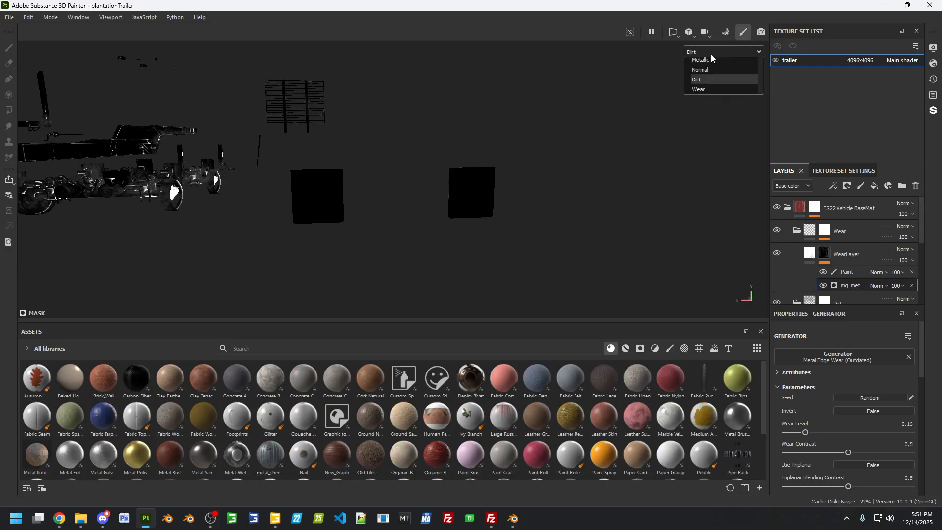
{"action": "left_click", "coordinate": [711, 148]}
{"action": "left_click", "coordinate": [720, 53]}
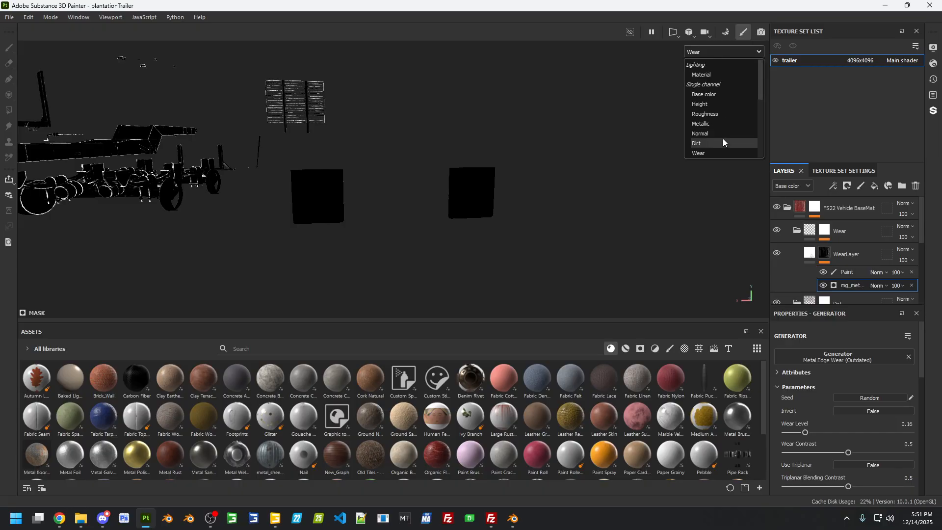
{"action": "left_click", "coordinate": [722, 138]}
Select the Paint effect of DirtLayer's mask and choose the Dirt 1 brush at size 2.79
{"action": "scroll", "coordinate": [844, 272], "scroll_direction": "down", "scroll_amount": 1}
{"action": "scroll", "coordinate": [847, 272], "scroll_direction": "down", "scroll_amount": 2}
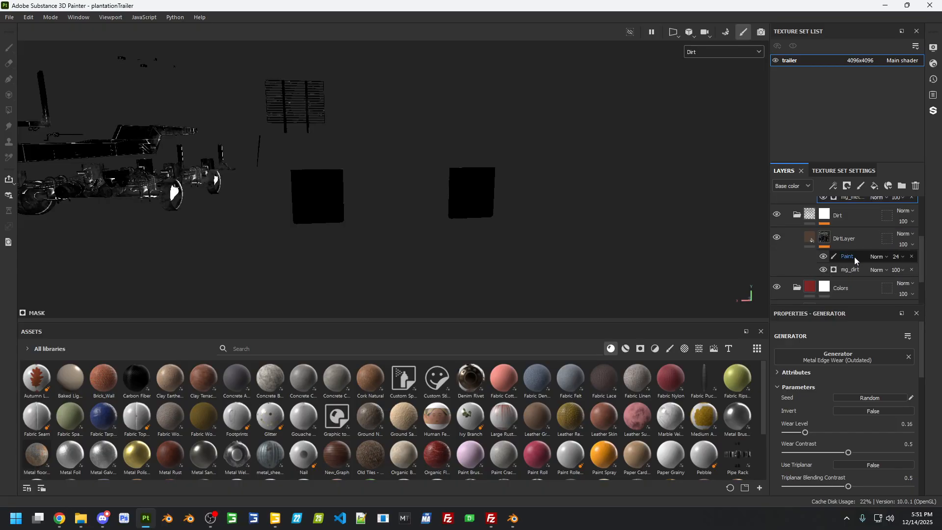
{"action": "left_click", "coordinate": [854, 257]}
{"action": "left_click", "coordinate": [670, 349]}
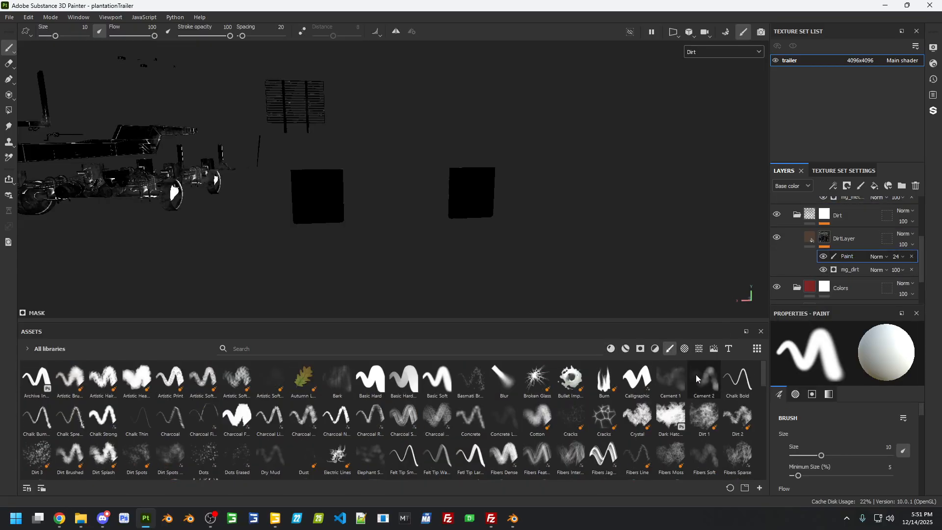
{"action": "left_click", "coordinate": [703, 417]}
{"action": "right_click_drag", "start_coordinate": [450, 182], "coordinate": [465, 211], "text": "ctrl"}
{"action": "mouse_move", "coordinate": [398, 211]}
{"action": "left_mouse_down", "text": "alt"}
{"action": "mouse_move", "coordinate": [500, 249]}
{"action": "mouse_move", "coordinate": [596, 233]}
{"action": "left_mouse_up", "text": "alt"}
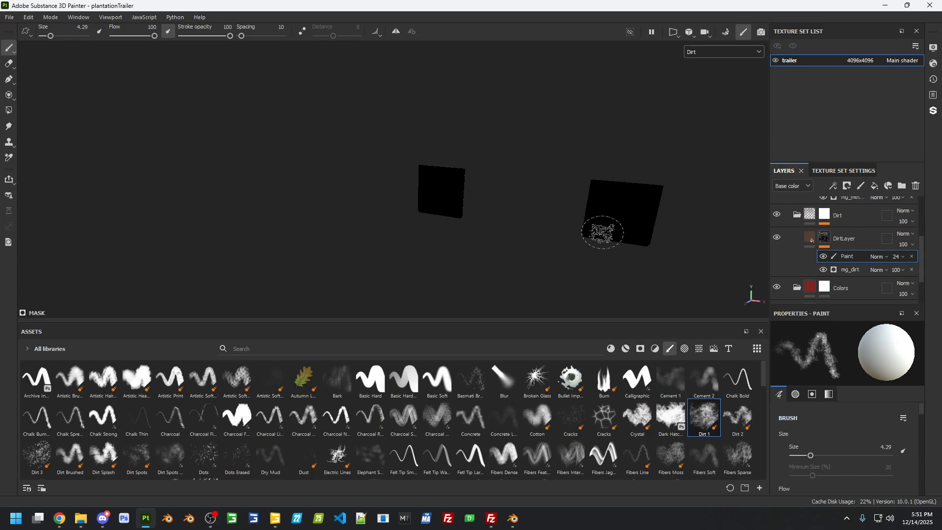
{"action": "right_click", "coordinate": [603, 237]}
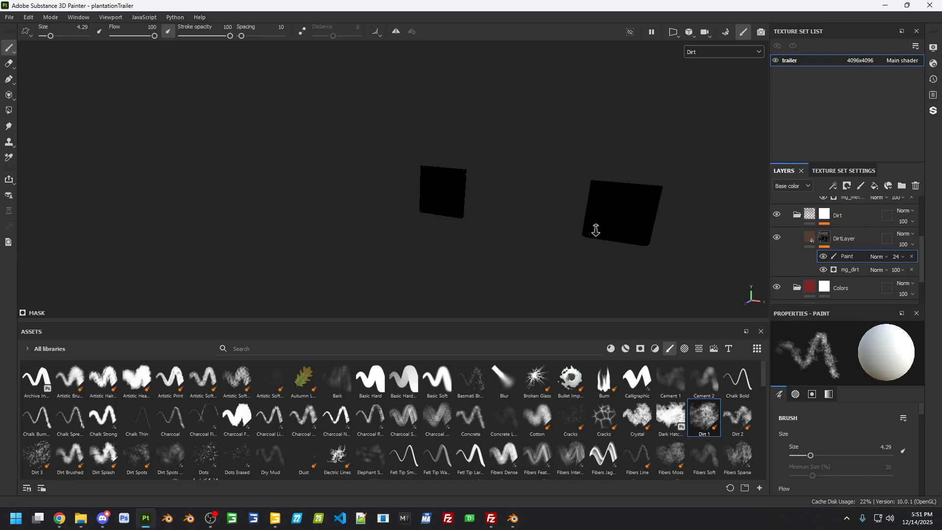
{"action": "right_click", "coordinate": [606, 232]}
{"action": "right_click_drag", "start_coordinate": [594, 228], "coordinate": [595, 231], "text": "ctrl"}
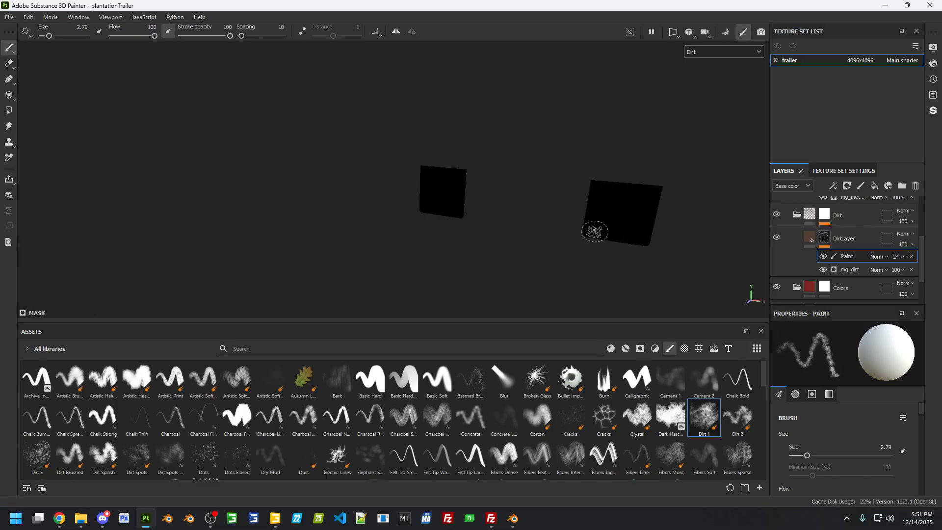
Paint dirt on the lower areas of both mudflaps, front and back, and set the Paint effect's opacity to 42
{"action": "mouse_move", "coordinate": [603, 207]}
{"action": "left_mouse_down"}
{"action": "mouse_move", "coordinate": [604, 221]}
{"action": "mouse_move", "coordinate": [629, 225]}
{"action": "left_mouse_up"}
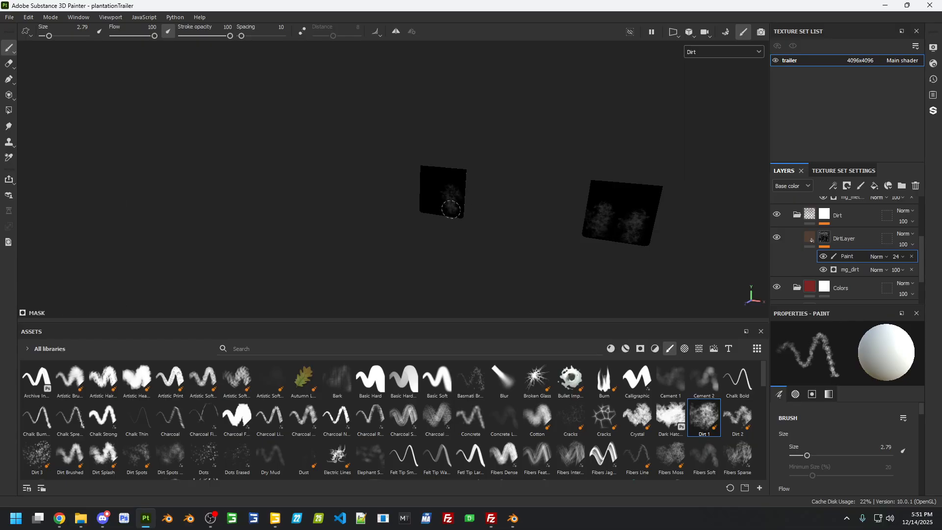
{"action": "left_click_drag", "start_coordinate": [431, 202], "coordinate": [432, 190]}
{"action": "mouse_move", "coordinate": [607, 219]}
{"action": "left_mouse_down", "text": "alt"}
{"action": "mouse_move", "coordinate": [553, 225]}
{"action": "mouse_move", "coordinate": [625, 240]}
{"action": "left_mouse_up", "text": "alt"}
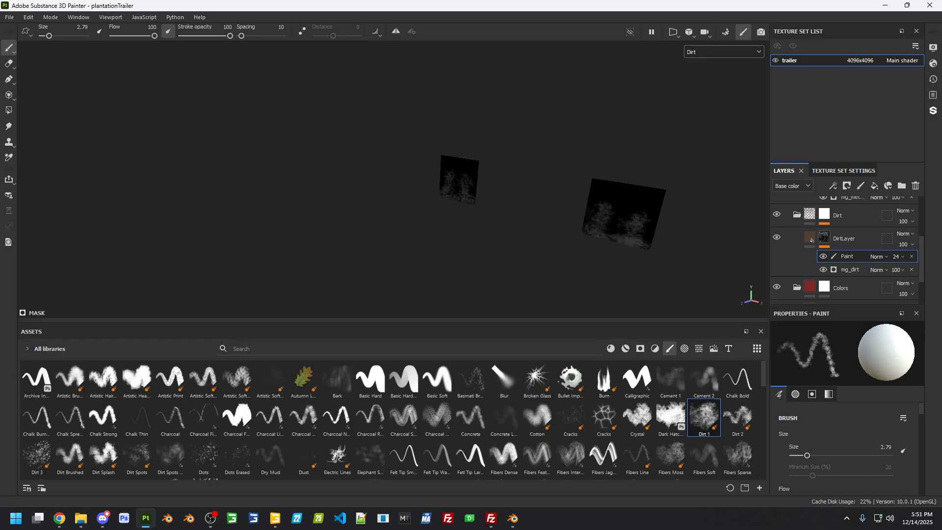
{"action": "left_click_drag", "start_coordinate": [701, 207], "coordinate": [301, 188], "text": "alt"}
{"action": "left_click_drag", "start_coordinate": [646, 198], "coordinate": [605, 232], "text": "alt+shift"}
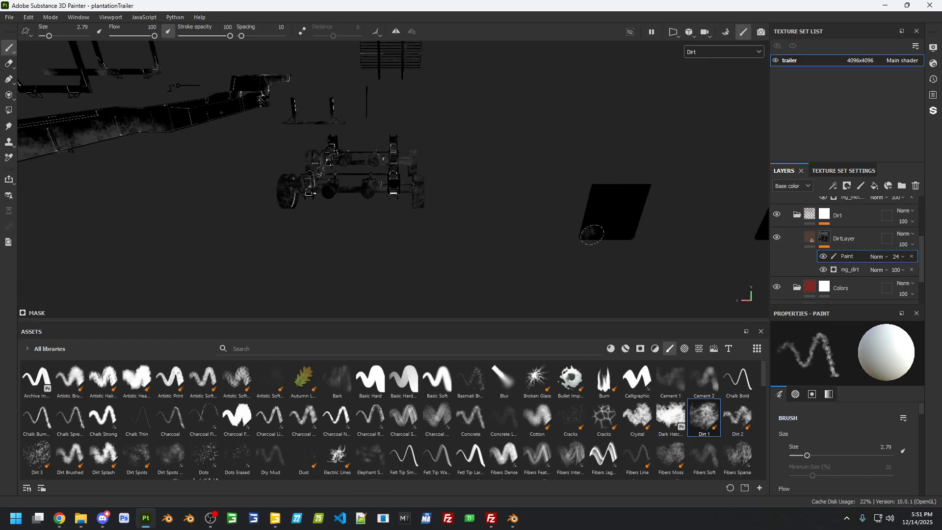
{"action": "left_click", "coordinate": [510, 235], "text": "shift"}
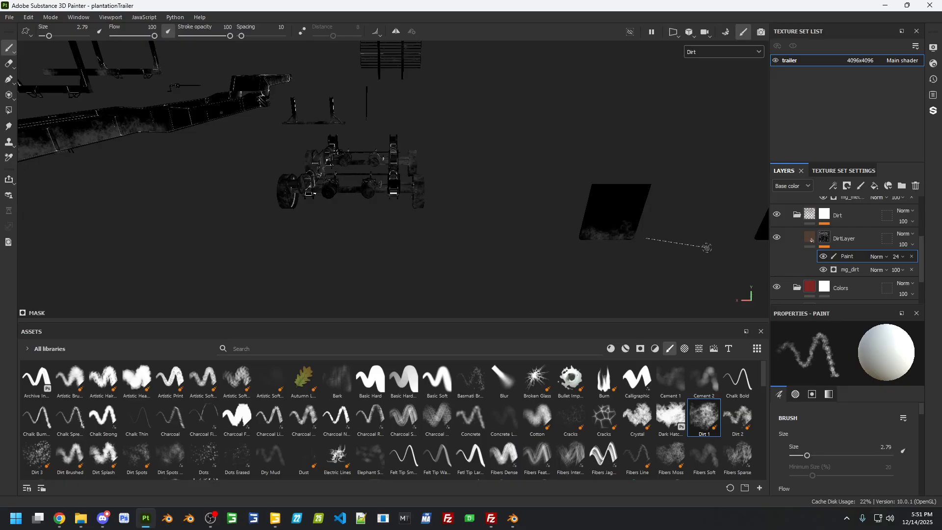
{"action": "left_click_drag", "start_coordinate": [699, 248], "coordinate": [508, 227], "text": "alt"}
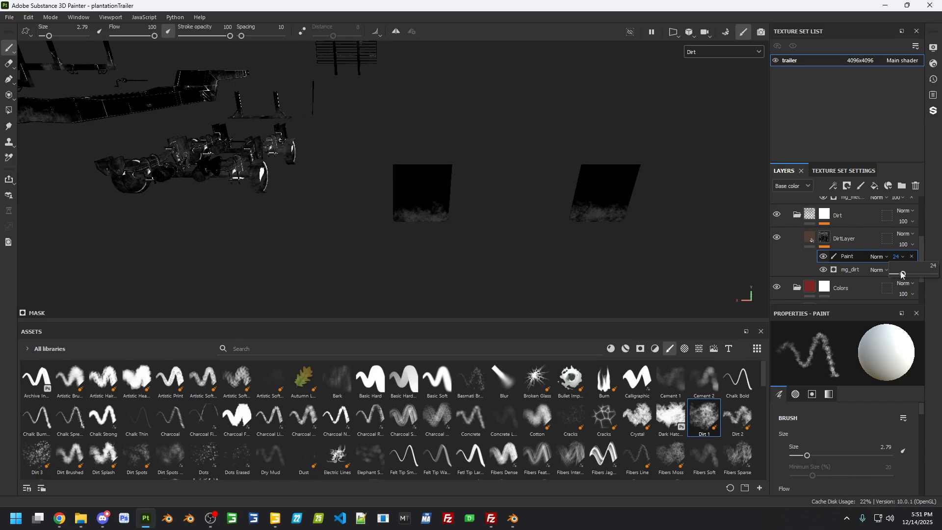
{"action": "mouse_move", "coordinate": [901, 274]}
{"action": "left_mouse_down"}
{"action": "mouse_move", "coordinate": [917, 277]}
{"action": "mouse_move", "coordinate": [910, 276]}
{"action": "left_mouse_up"}
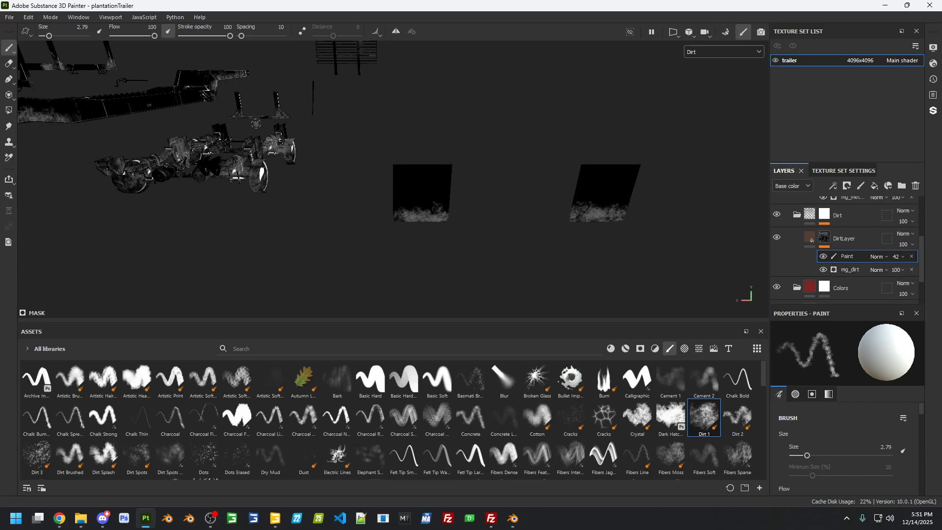
Export the trailer texture set as a PNG with the FS22 Vehicle vMask Only template, and save the project
{"action": "left_click", "coordinate": [9, 18]}
{"action": "left_click", "coordinate": [103, 161]}
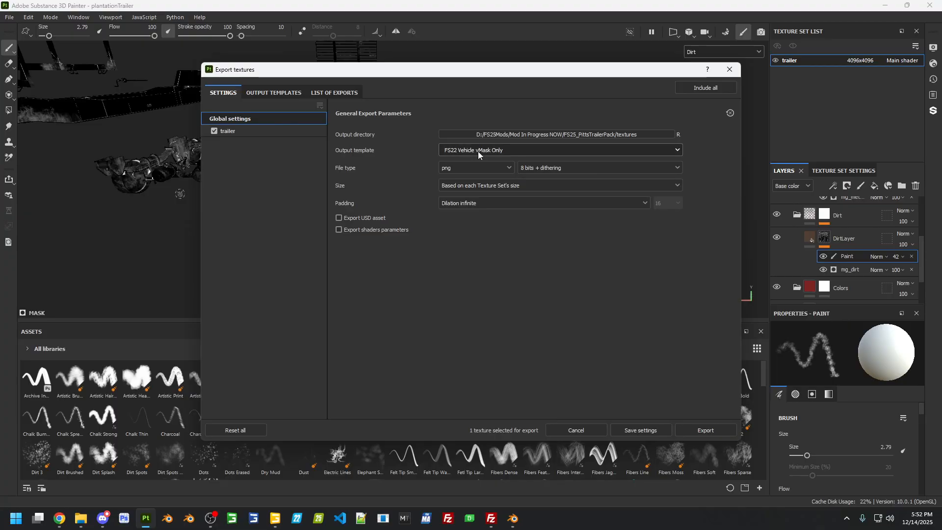
{"action": "left_click", "coordinate": [701, 430]}
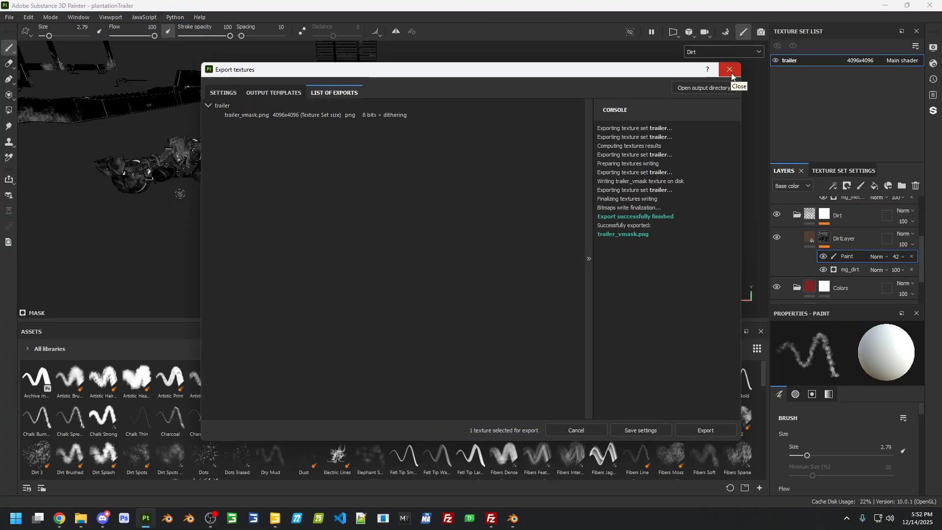
{"action": "left_click", "coordinate": [730, 69]}
{"action": "left_click", "coordinate": [9, 17]}
{"action": "left_click", "coordinate": [38, 92]}
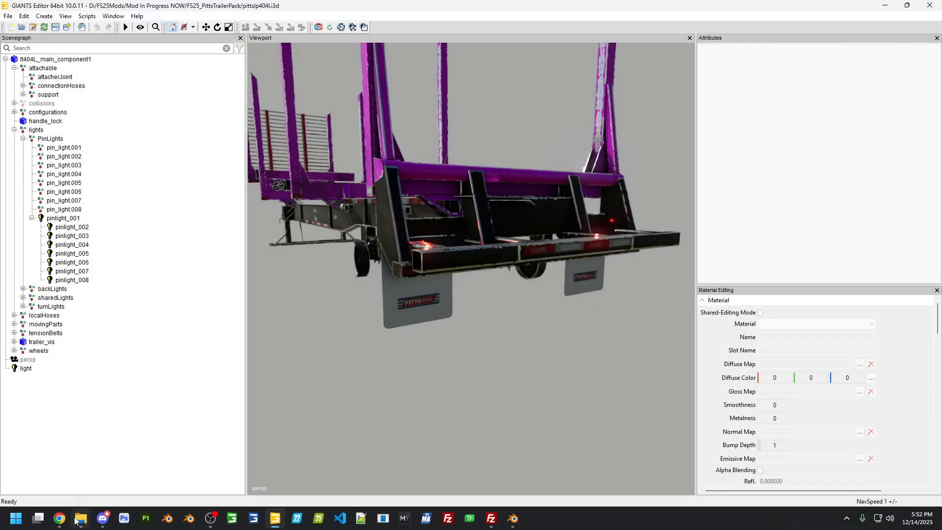
Switch to File Explorer and rename trailer_vmask.png in FS25_PittsTrailerPack's textures folder to trailerP_vmask.png
{"action": "left_click", "coordinate": [76, 521]}
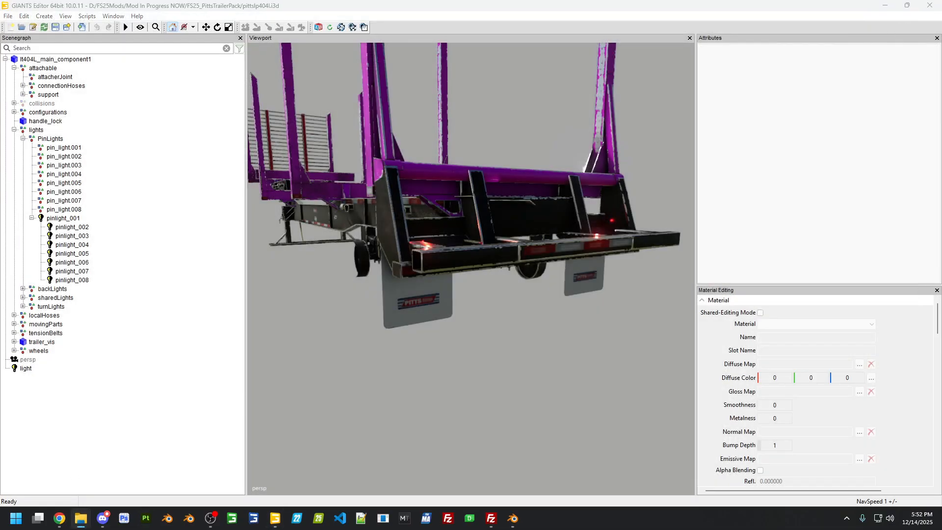
{"action": "left_click_drag", "start_coordinate": [0, 84], "coordinate": [178, 70]}
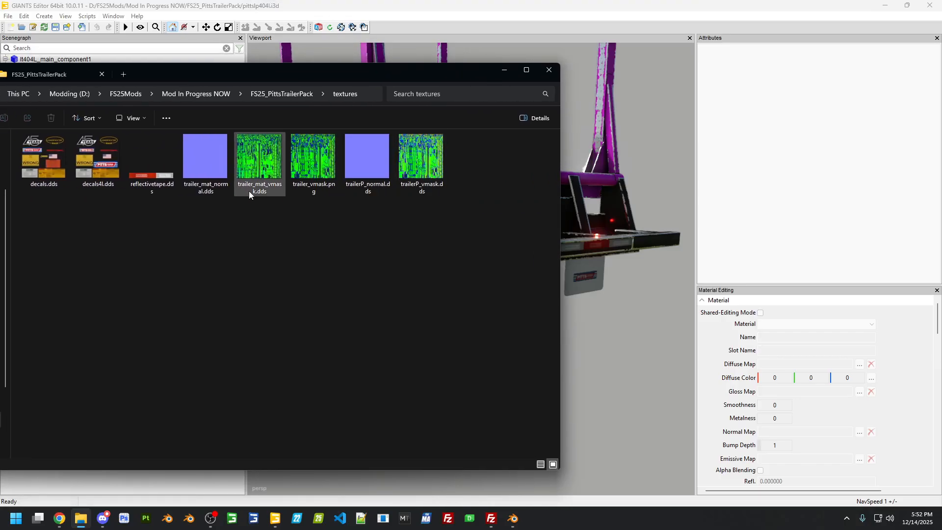
{"action": "left_click", "coordinate": [314, 195]}
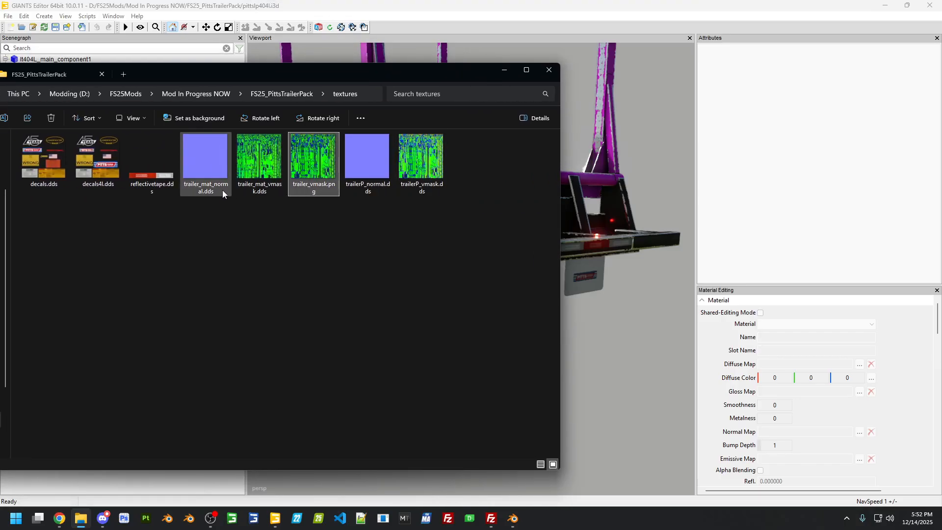
{"action": "right_click", "coordinate": [317, 192]}
{"action": "left_click", "coordinate": [371, 197]}
{"action": "right_click", "coordinate": [435, 186]}
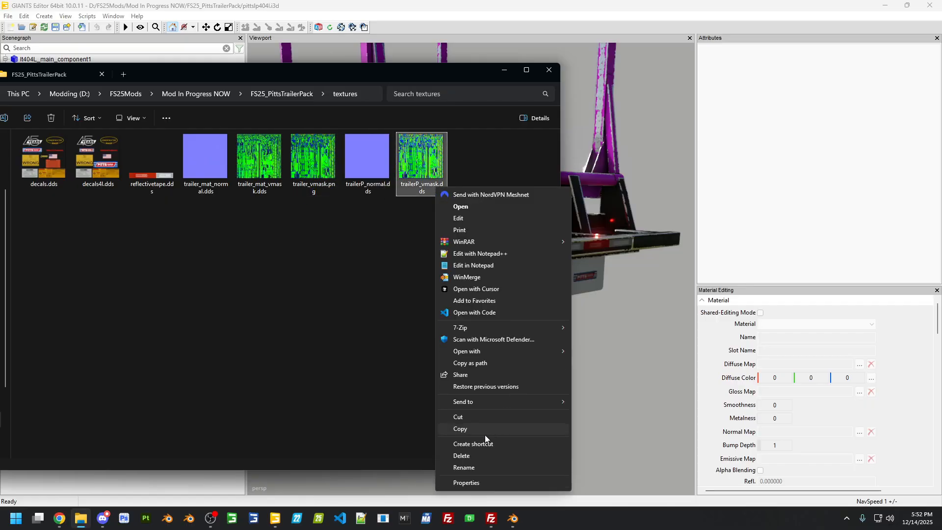
{"action": "left_click", "coordinate": [475, 464]}
{"action": "right_click", "coordinate": [308, 186]}
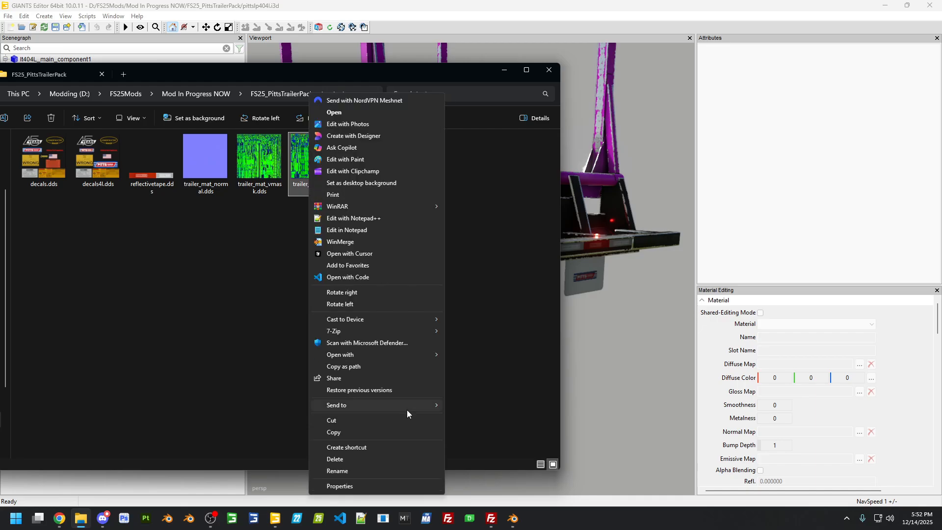
{"action": "left_click", "coordinate": [381, 475]}
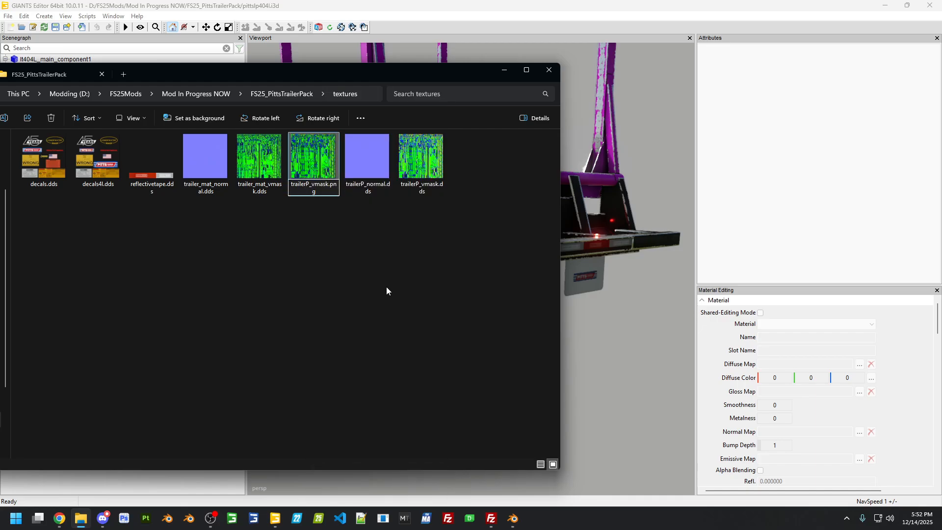
Delete the old trailerP_vmask.dds from the textures folder
{"action": "left_click", "coordinate": [386, 286]}
{"action": "right_click", "coordinate": [417, 185]}
{"action": "left_click", "coordinate": [415, 171]}
Open trailerP_vmask.png in Paint.NET, resize it to 2048 by 2048 pixels, save it and close the program
{"action": "right_click", "coordinate": [314, 170]}
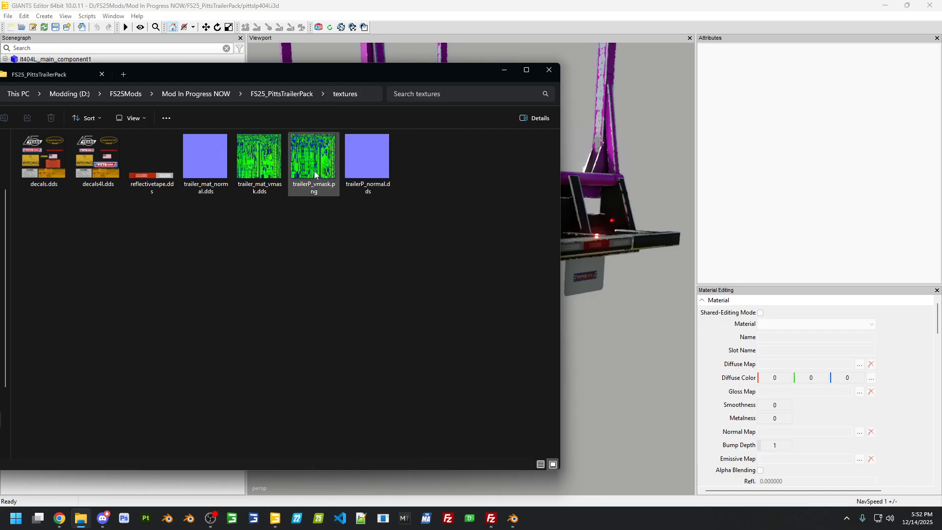
{"action": "mouse_move", "coordinate": [400, 363]}
{"action": "left_click", "coordinate": [479, 391]}
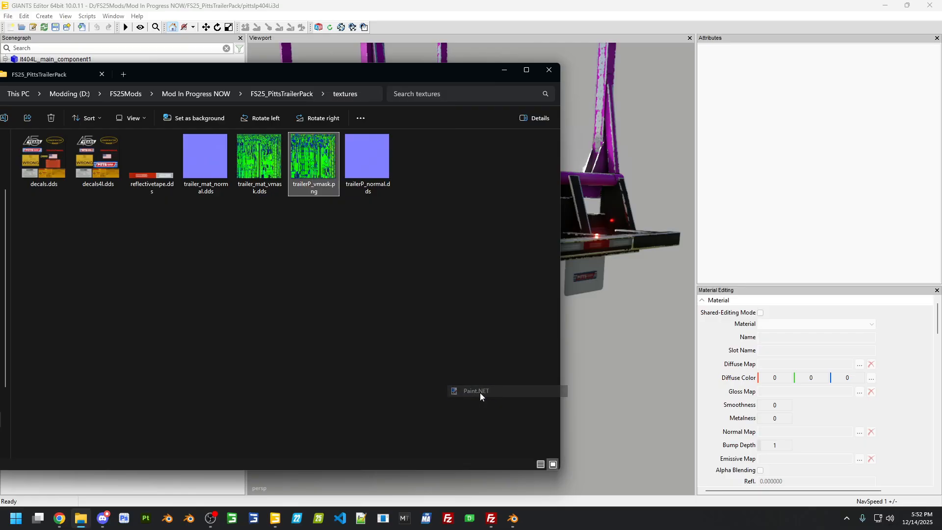
{"action": "left_click", "coordinate": [400, 64]}
{"action": "mouse_move", "coordinate": [440, 64]}
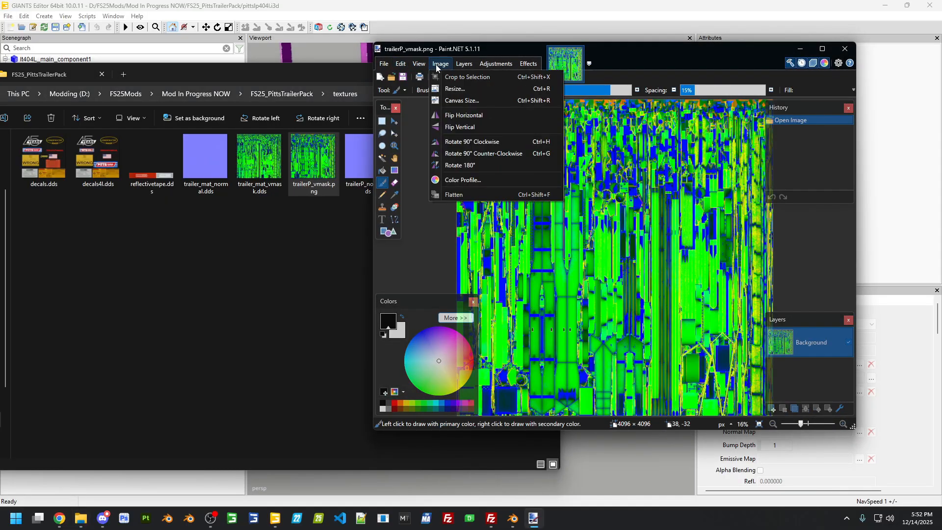
{"action": "left_click", "coordinate": [455, 89]}
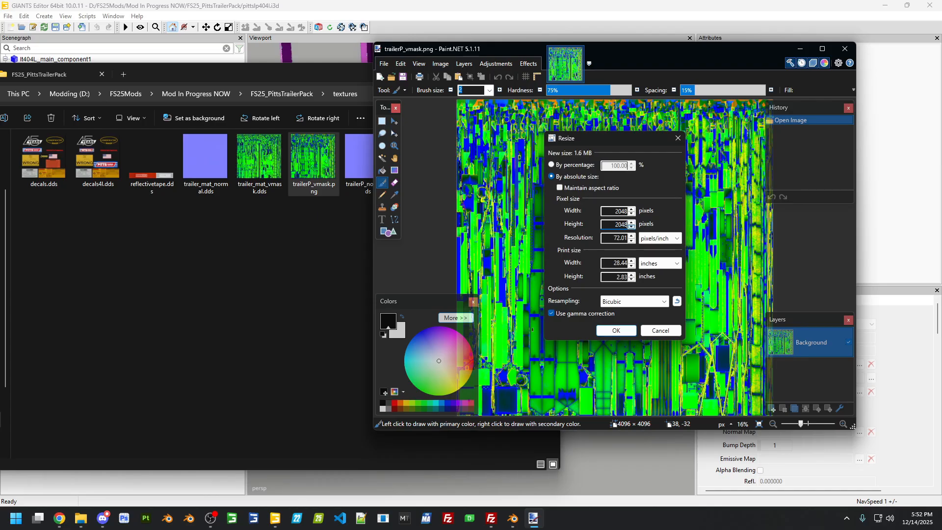
{"action": "left_click", "coordinate": [616, 331]}
{"action": "left_click", "coordinate": [384, 64]}
{"action": "left_click", "coordinate": [412, 130]}
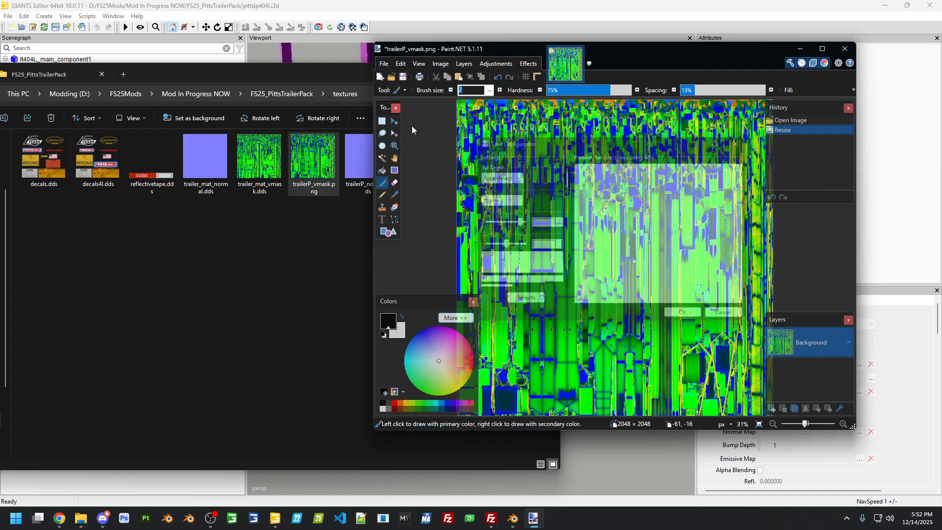
{"action": "left_click", "coordinate": [683, 315]}
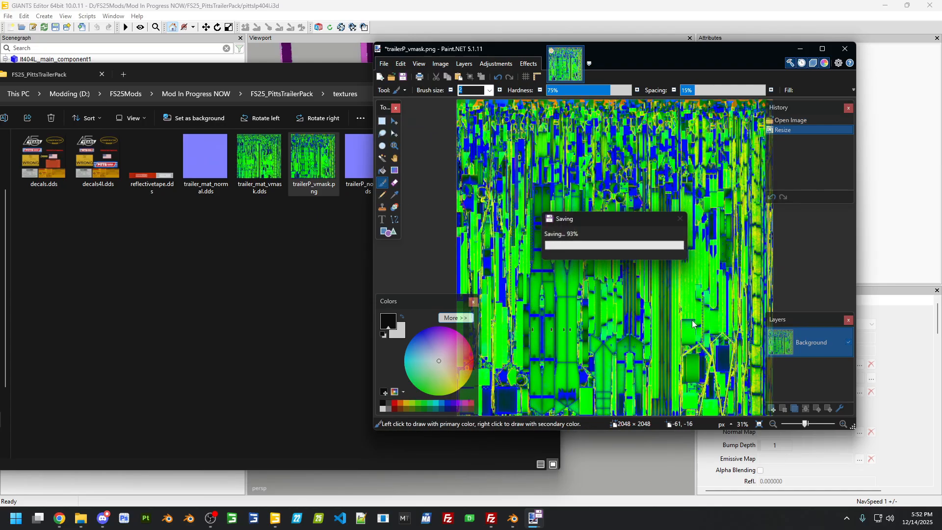
{"action": "left_click", "coordinate": [843, 49]}
Convert trailerP_vmask.png to DDS with the GIANTS Texture Tool
{"action": "right_click", "coordinate": [313, 183]}
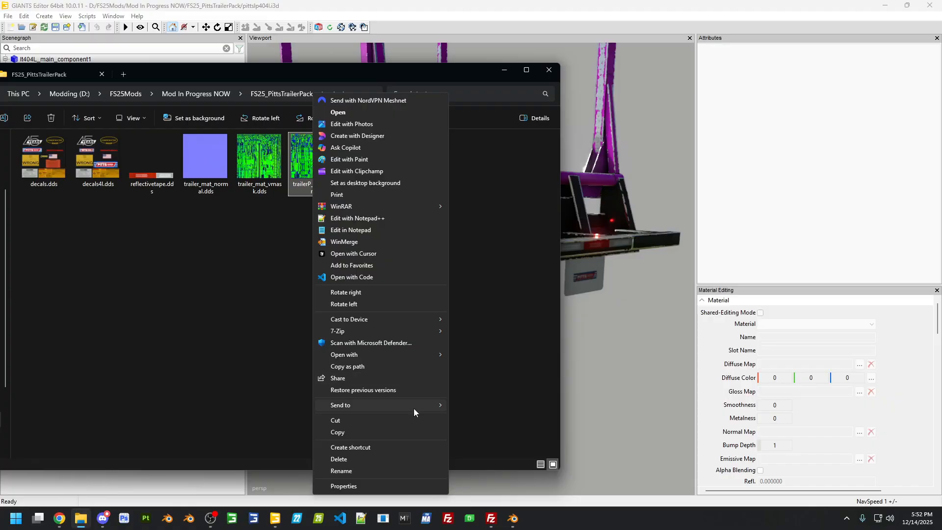
{"action": "mouse_move", "coordinate": [416, 407]}
{"action": "left_click", "coordinate": [473, 429]}
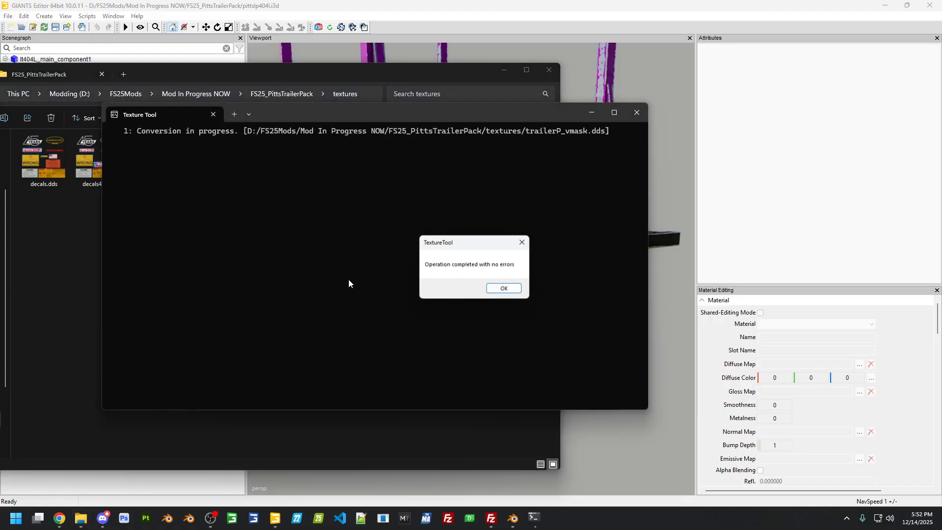
{"action": "key", "text": "Return"}
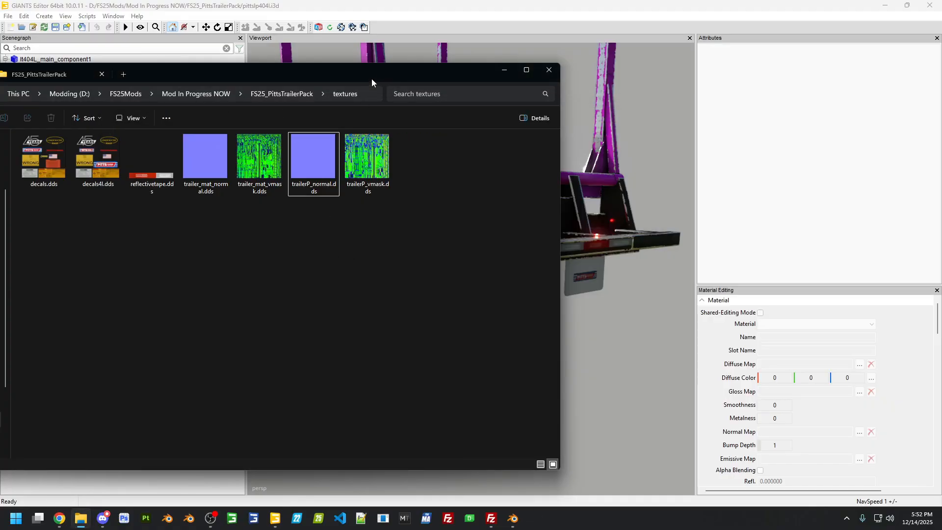
Return to GIANTS Editor, reload the pittslp404l.i3d scene and examine the mudflaps at the trailer's rear
{"action": "left_click_drag", "start_coordinate": [372, 79], "coordinate": [0, 63]}
{"action": "left_click", "coordinate": [44, 27]}
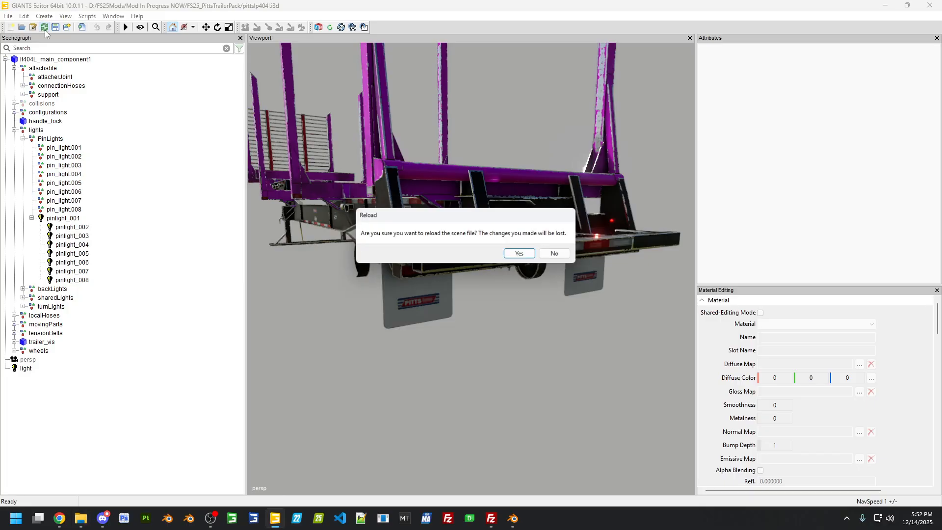
{"action": "left_click", "coordinate": [514, 253]}
{"action": "left_click_drag", "start_coordinate": [468, 268], "coordinate": [406, 239], "text": "alt"}
{"action": "scroll", "coordinate": [406, 239], "scroll_direction": "up", "scroll_amount": 8}
{"action": "middle_click_drag", "start_coordinate": [434, 224], "coordinate": [397, 243], "text": "alt"}
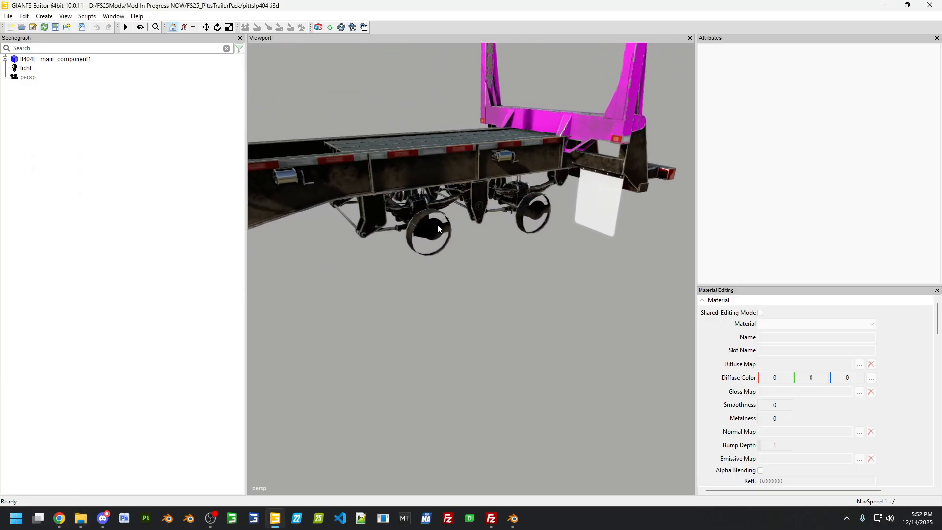
Preview the trailer with Dirt and Scratches at 1.0 using the Vehicle Visuals Control script
{"action": "scroll", "coordinate": [396, 244], "scroll_direction": "up", "scroll_amount": 1}
{"action": "left_click", "coordinate": [87, 15]}
{"action": "mouse_move", "coordinate": [123, 38]}
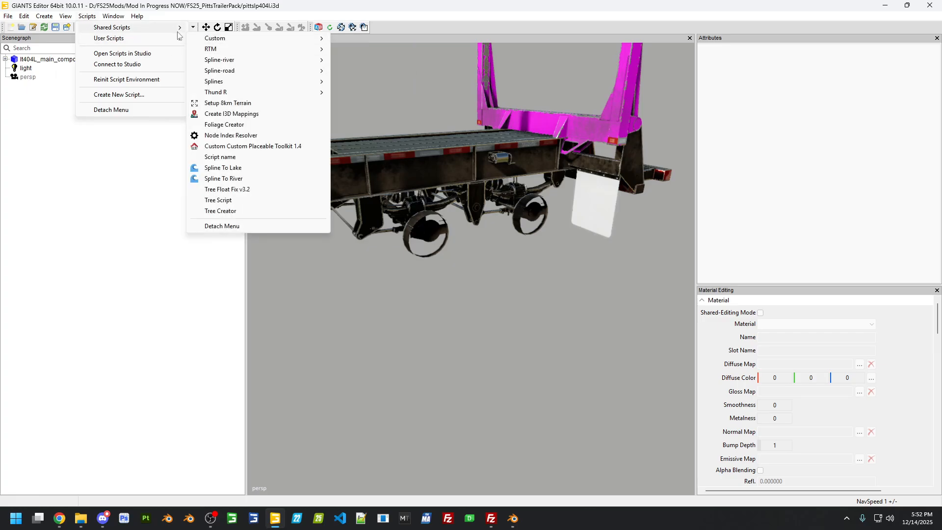
{"action": "mouse_move", "coordinate": [157, 27]}
{"action": "mouse_move", "coordinate": [226, 49]}
{"action": "left_click", "coordinate": [314, 59]}
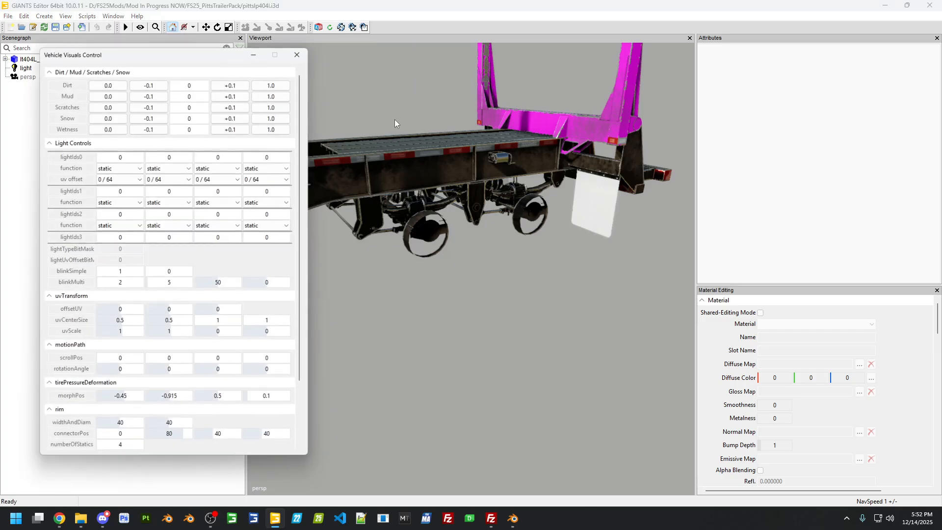
{"action": "left_click", "coordinate": [278, 105]}
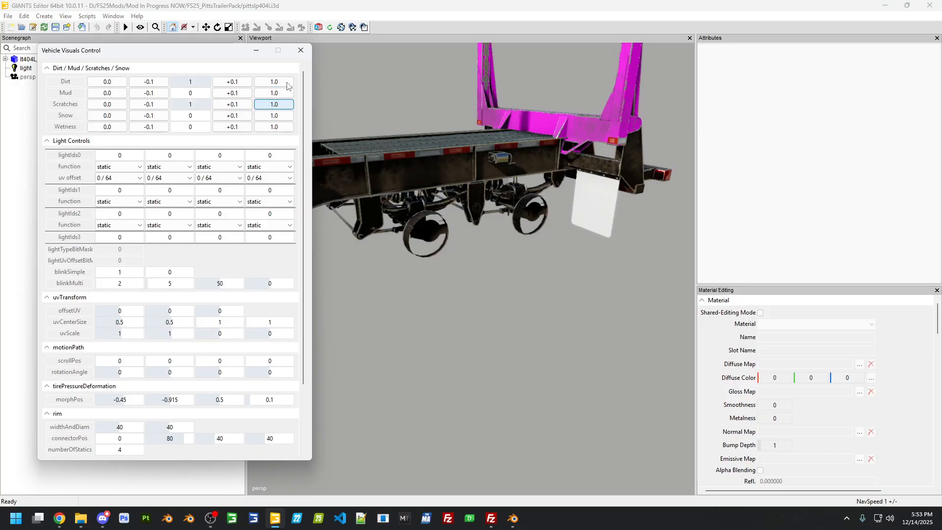
{"action": "left_click", "coordinate": [301, 50]}
Close GIANTS Editor without saving and reopen pittslp404l.i3d in editor version 10.0.11
{"action": "left_click", "coordinate": [930, 5]}
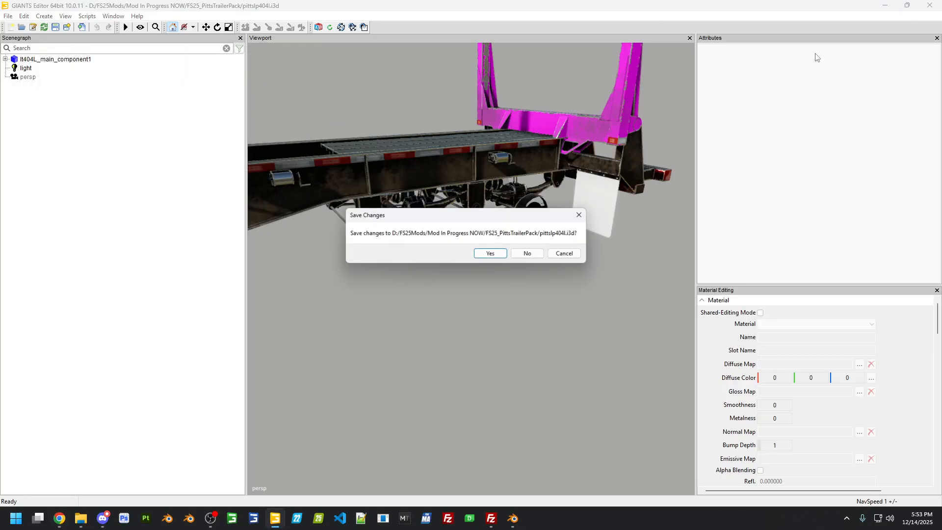
{"action": "left_click", "coordinate": [530, 254]}
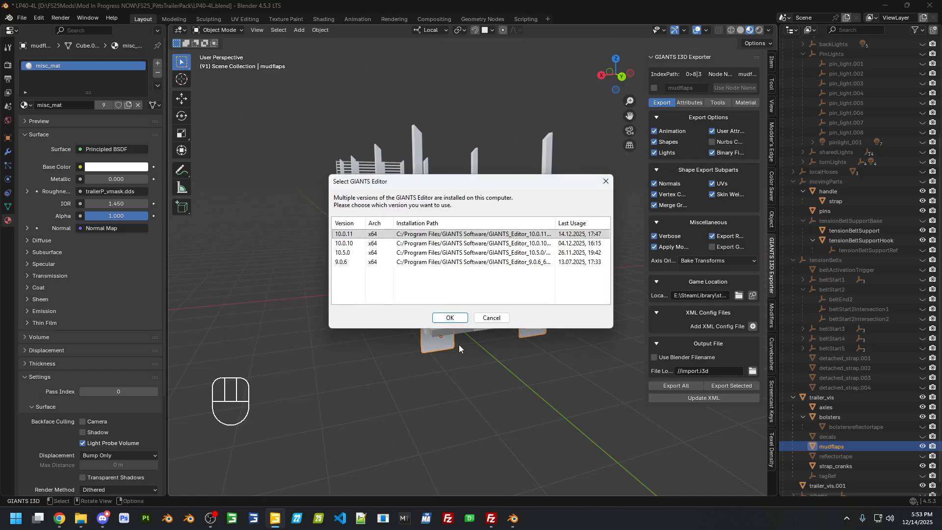
{"action": "left_click", "coordinate": [447, 315]}
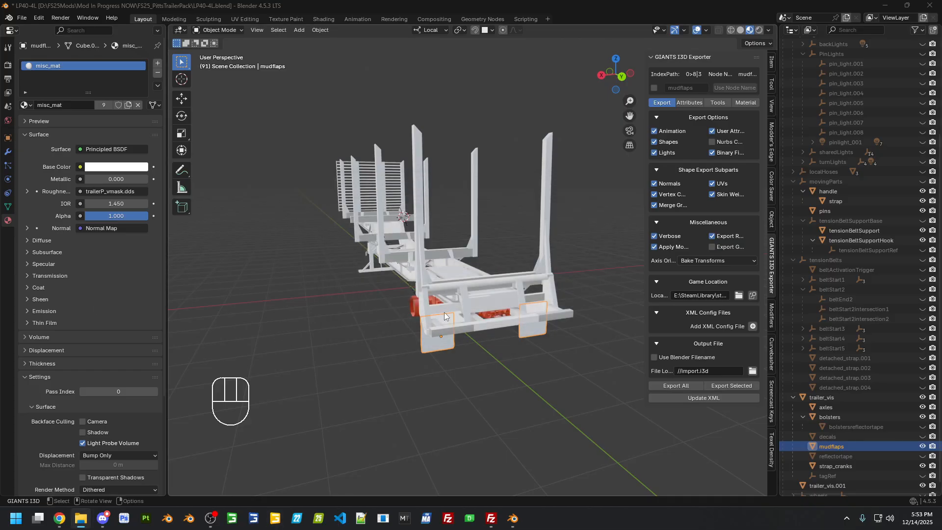
Select the decals and mudflaps shapes and reassign trailerP_vmask.dds from the textures folder as misc_mat's gloss map
{"action": "scroll", "coordinate": [437, 313], "scroll_direction": "up", "scroll_amount": 10}
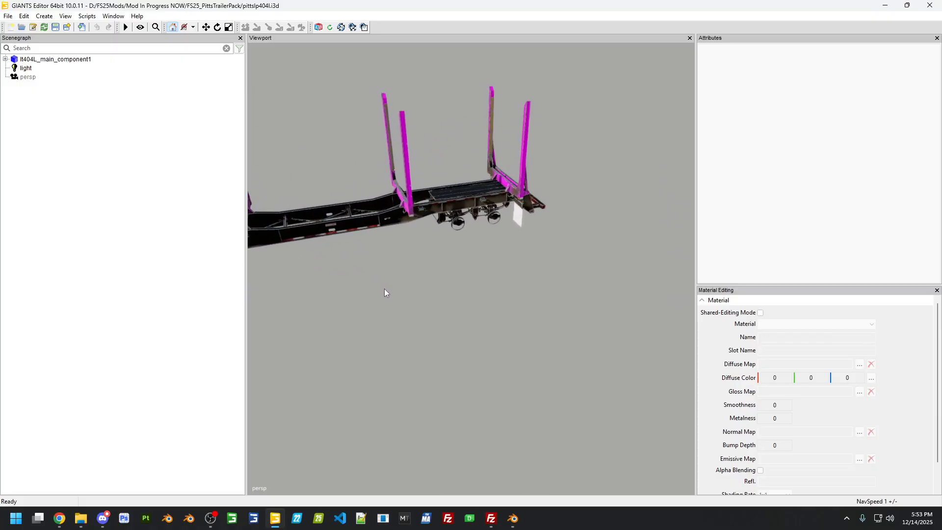
{"action": "scroll", "coordinate": [392, 285], "scroll_direction": "up", "scroll_amount": 6}
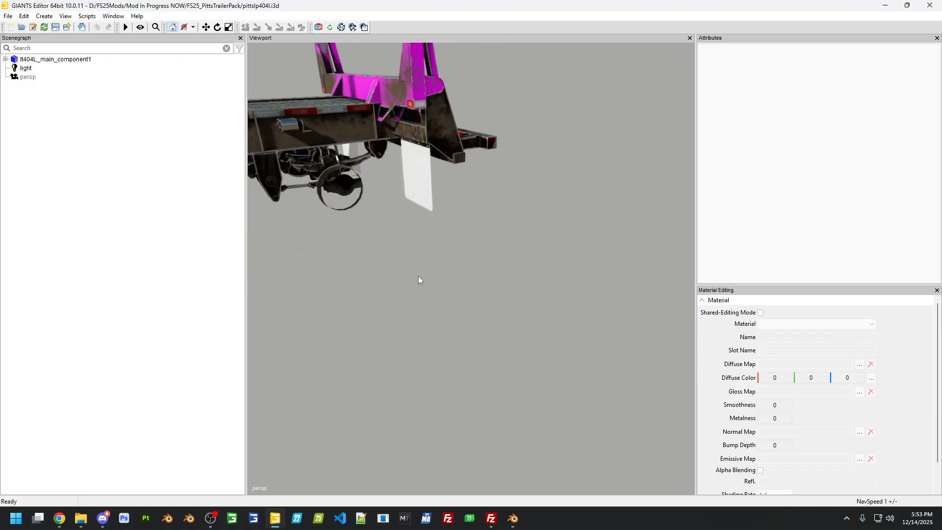
{"action": "scroll", "coordinate": [449, 232], "scroll_direction": "down", "scroll_amount": 4}
{"action": "left_click_drag", "start_coordinate": [489, 257], "coordinate": [446, 238]}
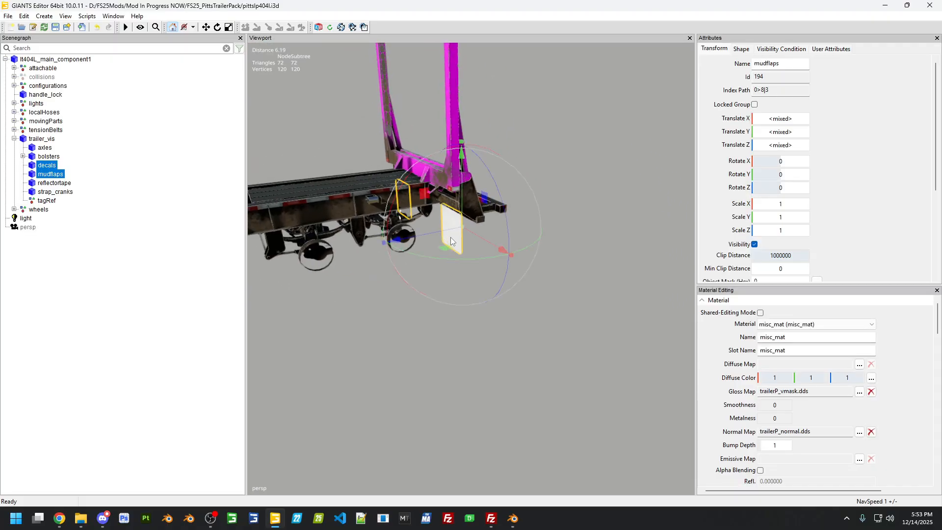
{"action": "scroll", "coordinate": [732, 377], "scroll_direction": "down", "scroll_amount": 1}
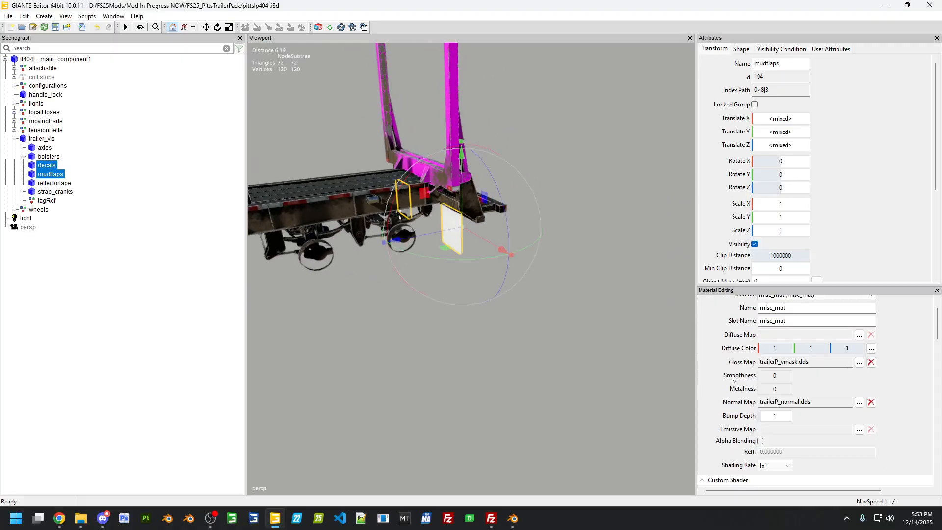
{"action": "left_click", "coordinate": [858, 362]}
{"action": "left_click", "coordinate": [389, 69]}
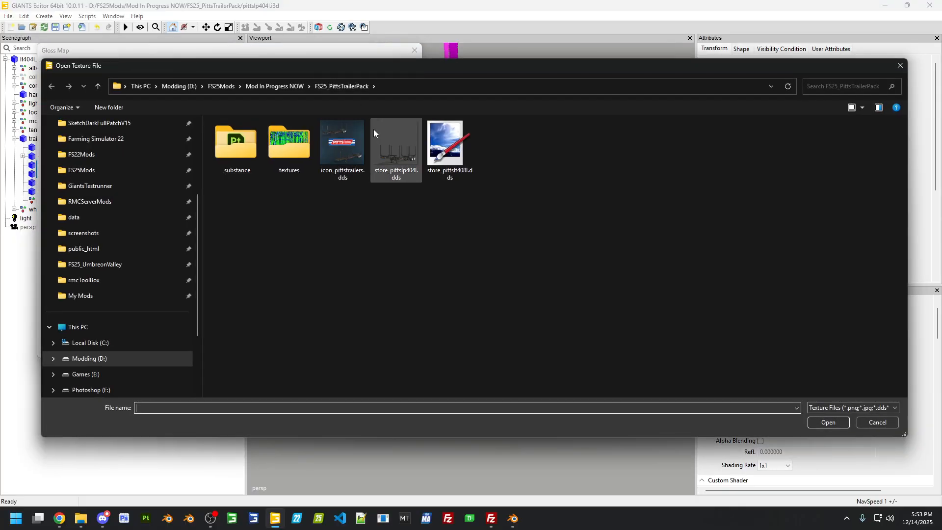
{"action": "double_click", "coordinate": [272, 143]}
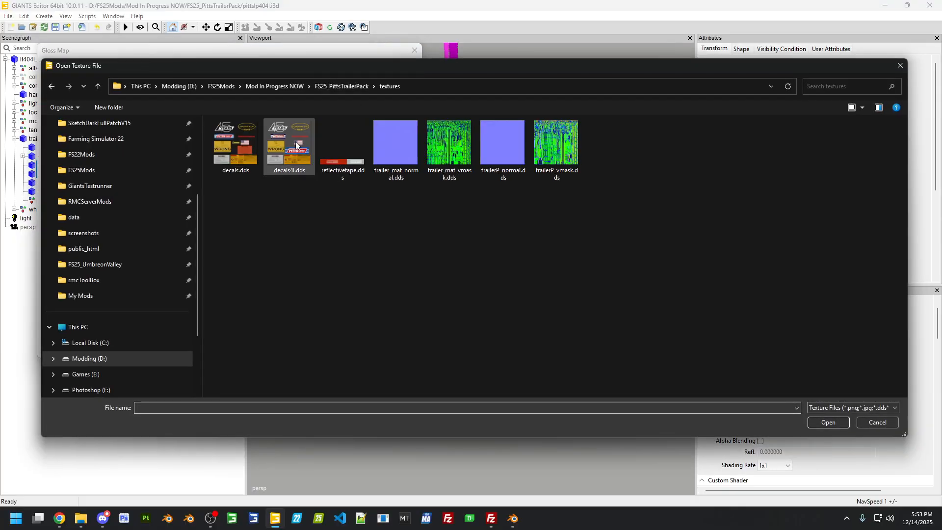
{"action": "double_click", "coordinate": [549, 156]}
{"action": "left_click", "coordinate": [361, 349]}
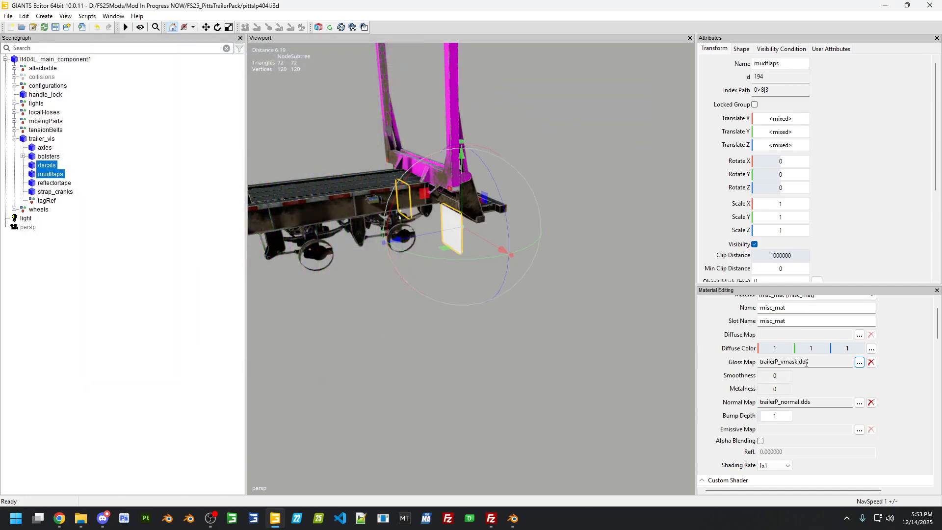
Clear misc_mat's normal map and reassign trailerP_normal.dds from the textures folder
{"action": "left_click", "coordinate": [871, 402]}
{"action": "left_click", "coordinate": [859, 402]}
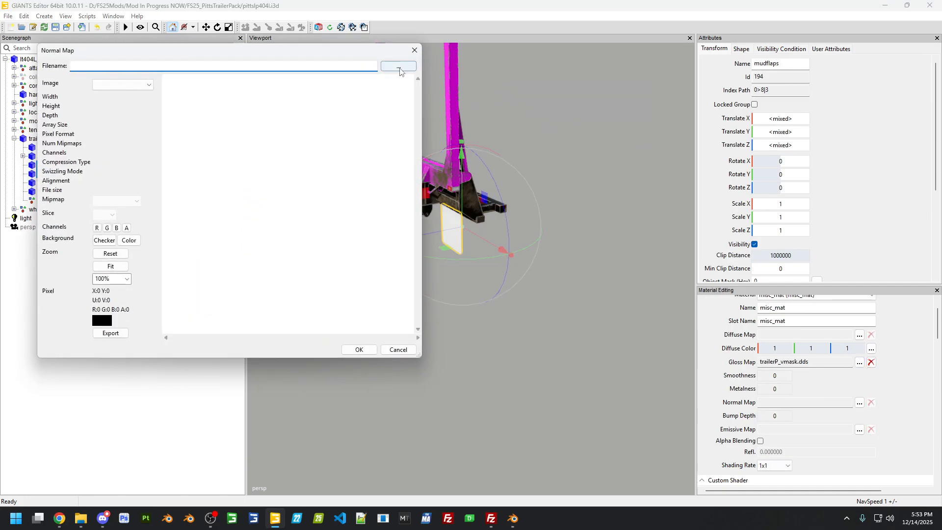
{"action": "left_click", "coordinate": [398, 66]}
{"action": "double_click", "coordinate": [498, 147]}
{"action": "left_click", "coordinate": [359, 349]}
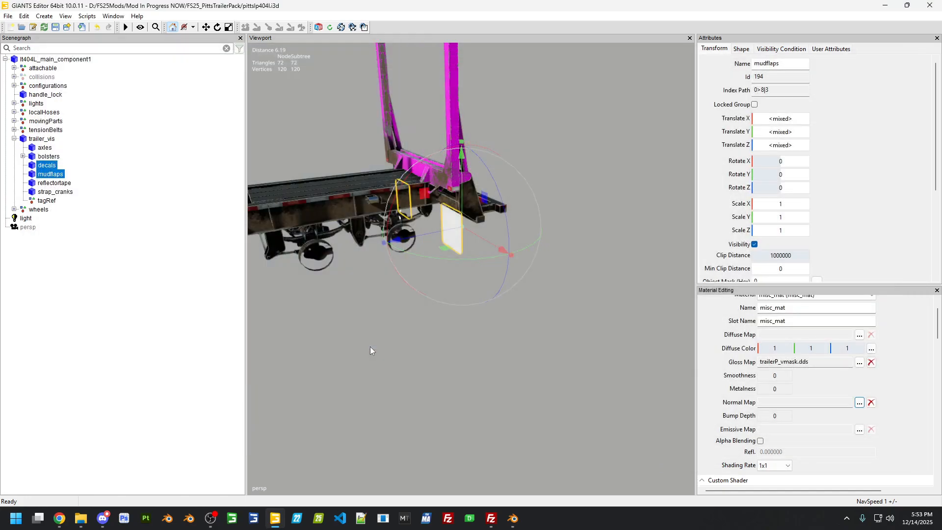
Select only the mudflaps shape and review its misc_mat texture assignments and shader settings
{"action": "scroll", "coordinate": [724, 414], "scroll_direction": "down", "scroll_amount": 2}
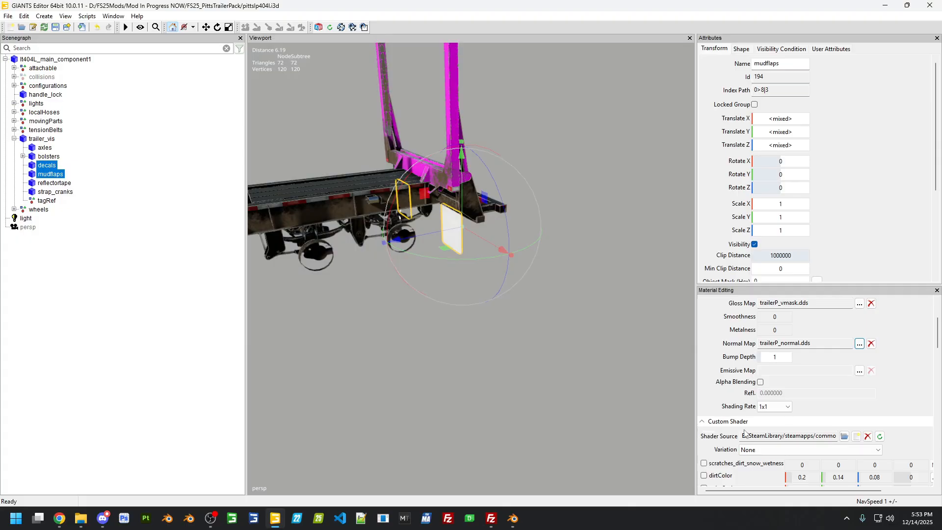
{"action": "scroll", "coordinate": [711, 385], "scroll_direction": "up", "scroll_amount": 3}
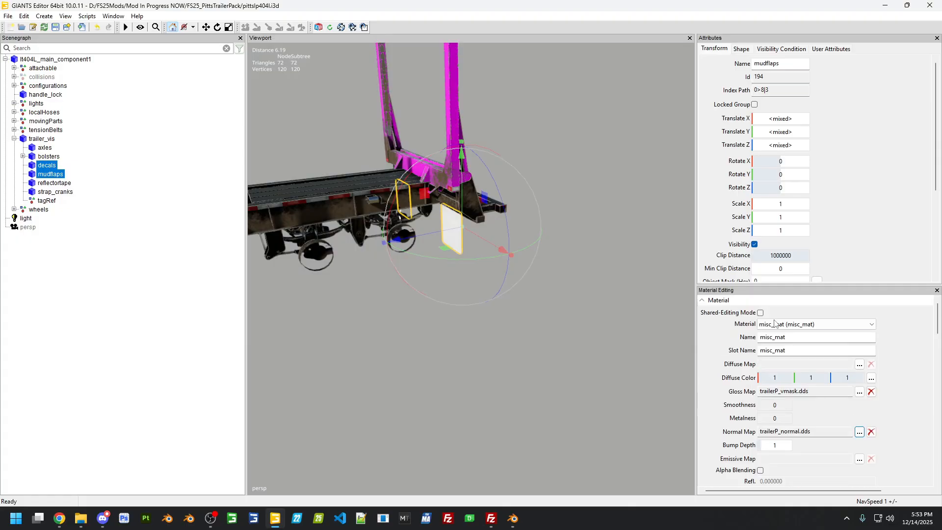
{"action": "left_click", "coordinate": [47, 165]}
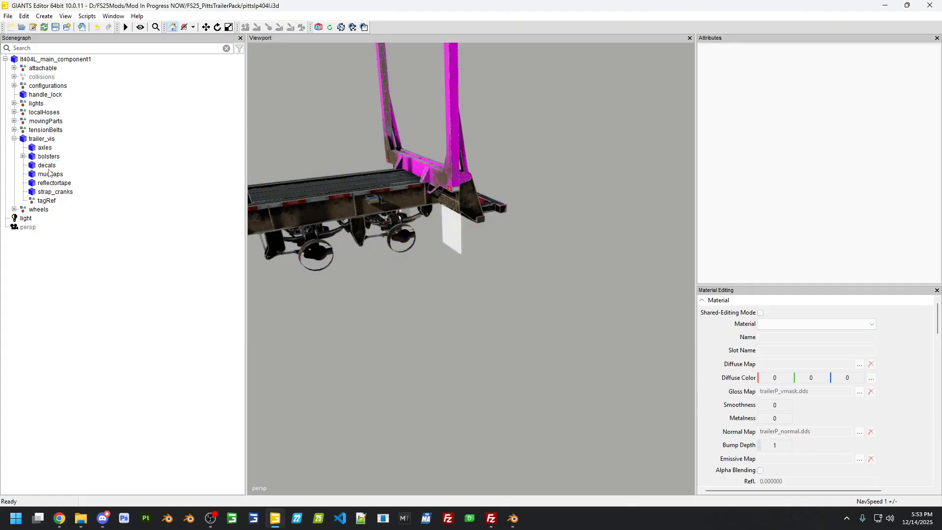
{"action": "left_click", "coordinate": [54, 176]}
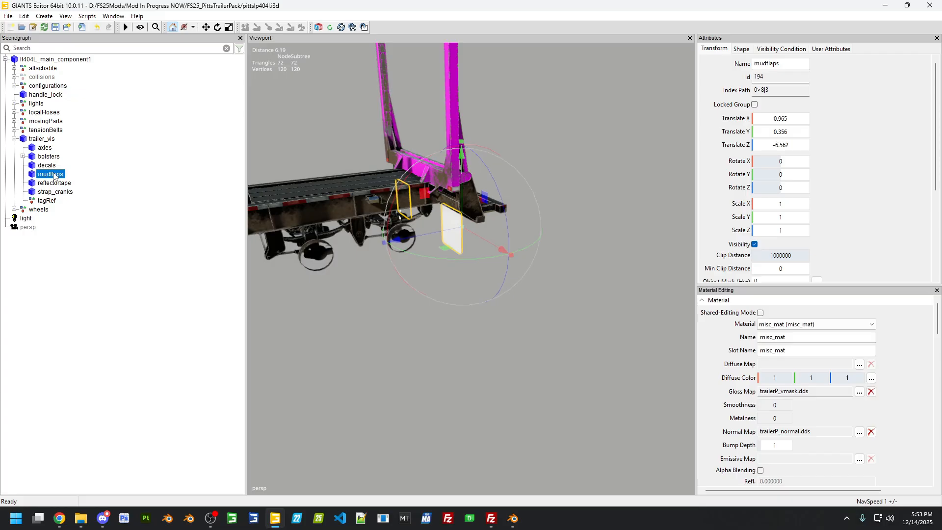
{"action": "scroll", "coordinate": [728, 441], "scroll_direction": "down", "scroll_amount": 3}
{"action": "scroll", "coordinate": [730, 438], "scroll_direction": "up", "scroll_amount": 3}
Set Dirt and Scratches to 1.0 with the Vehicle Visuals Control script to test the mudflaps' vmask
{"action": "left_click", "coordinate": [87, 16]}
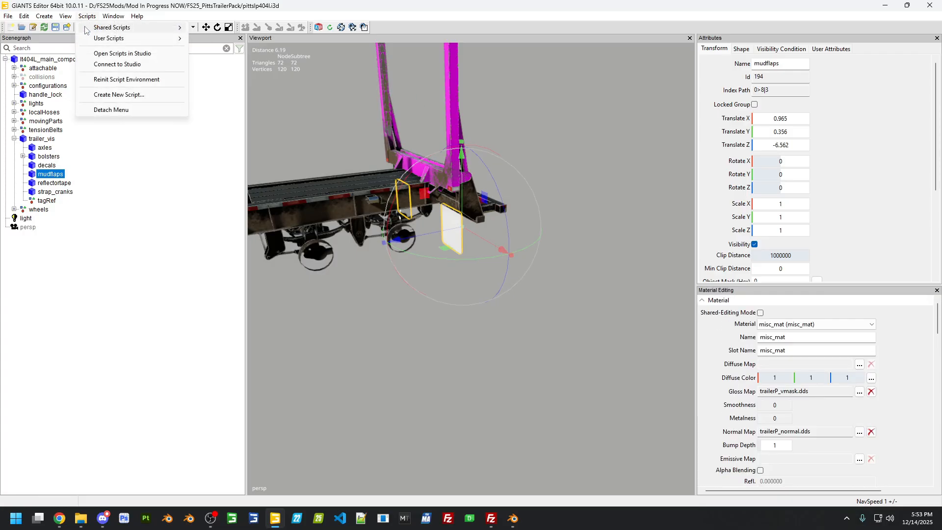
{"action": "mouse_move", "coordinate": [111, 28]}
{"action": "mouse_move", "coordinate": [224, 49]}
{"action": "left_click", "coordinate": [305, 60]}
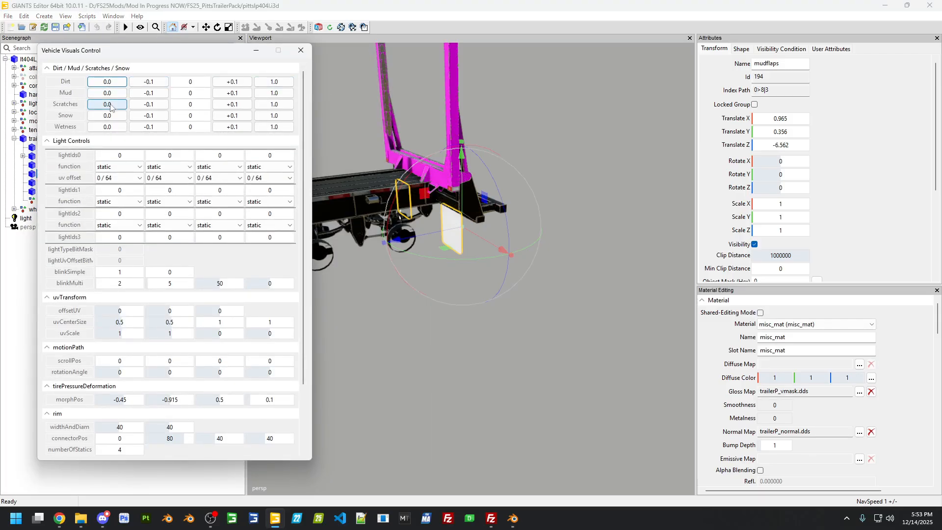
{"action": "left_click", "coordinate": [111, 104]}
{"action": "left_click", "coordinate": [269, 82]}
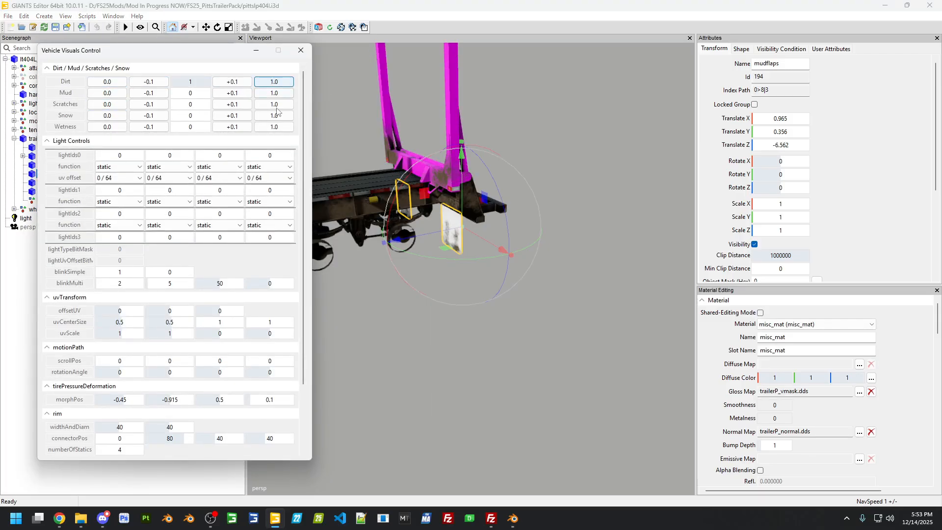
{"action": "left_click", "coordinate": [276, 105]}
{"action": "left_click", "coordinate": [301, 51]}
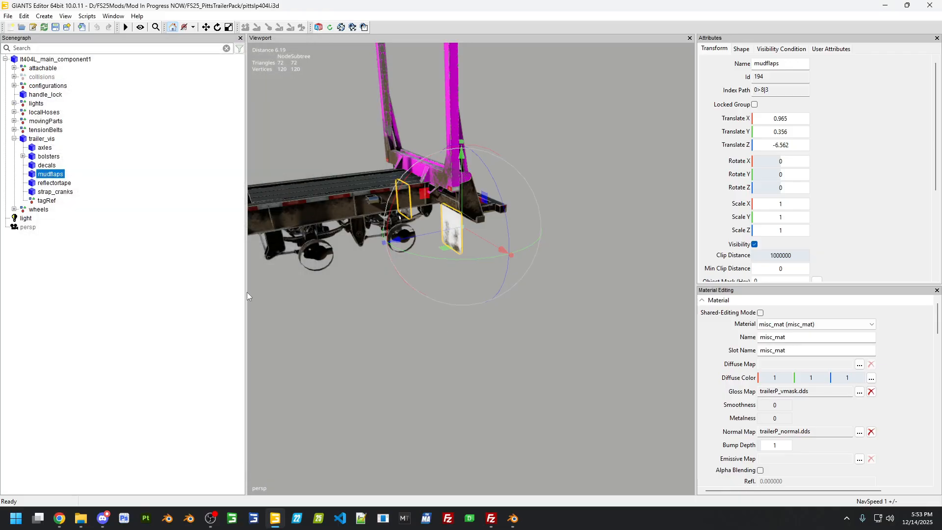
Examine the dirt and scratches on the rear mudflaps up close from several angles
{"action": "left_click", "coordinate": [463, 315]}
{"action": "scroll", "coordinate": [465, 315], "scroll_direction": "up", "scroll_amount": 5}
{"action": "scroll", "coordinate": [470, 313], "scroll_direction": "down", "scroll_amount": 10}
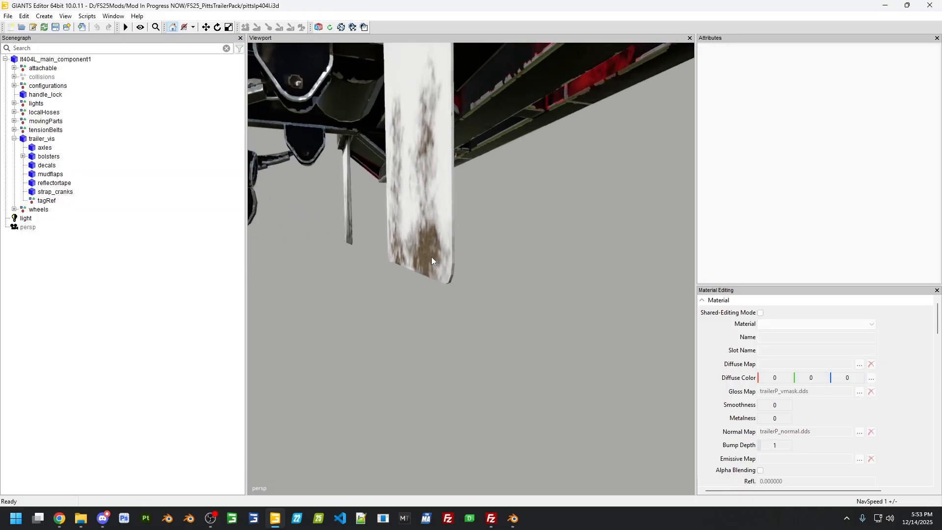
{"action": "left_click_drag", "start_coordinate": [318, 264], "coordinate": [545, 224], "text": "alt"}
Inspect the materials of the bolsters, headacherack and trailer_vis shapes and view the whole trailer
{"action": "left_click", "coordinate": [569, 193]}
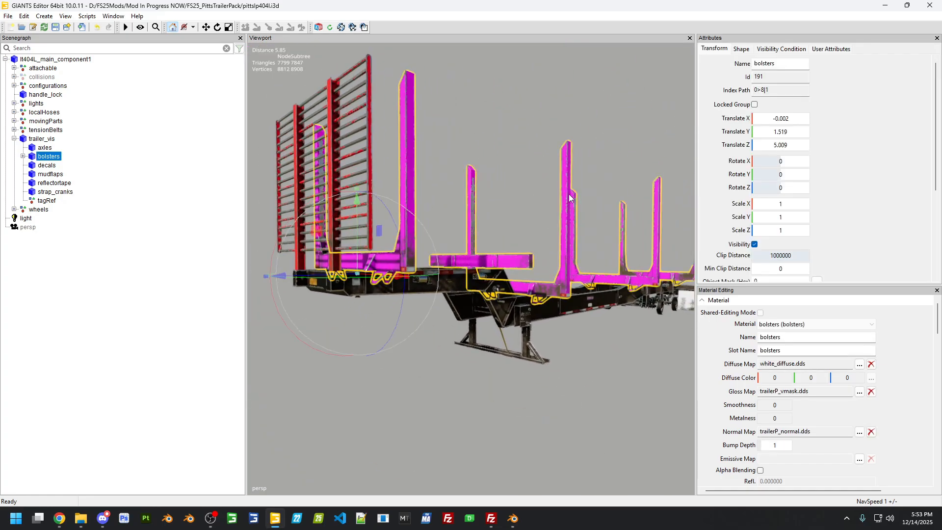
{"action": "left_click", "coordinate": [339, 139]}
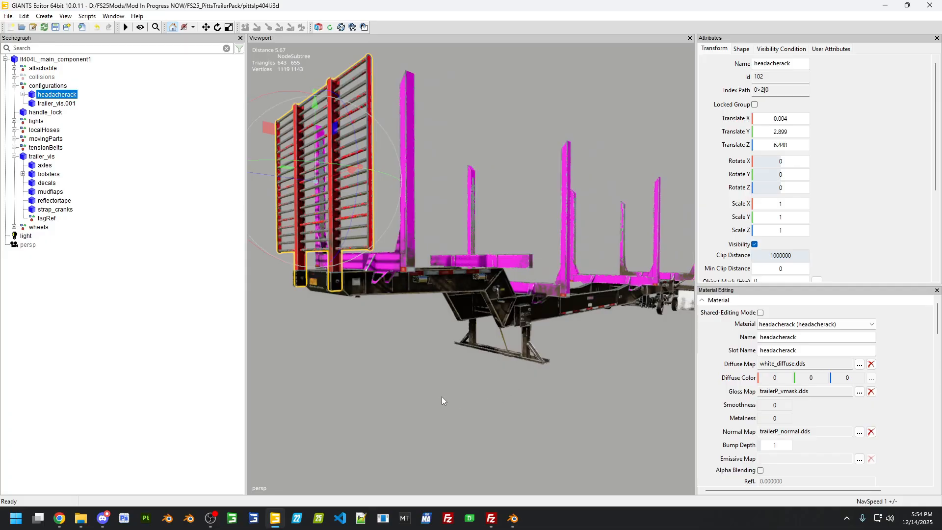
{"action": "left_click", "coordinate": [145, 303]}
{"action": "left_click_drag", "start_coordinate": [434, 325], "coordinate": [450, 310], "text": "alt"}
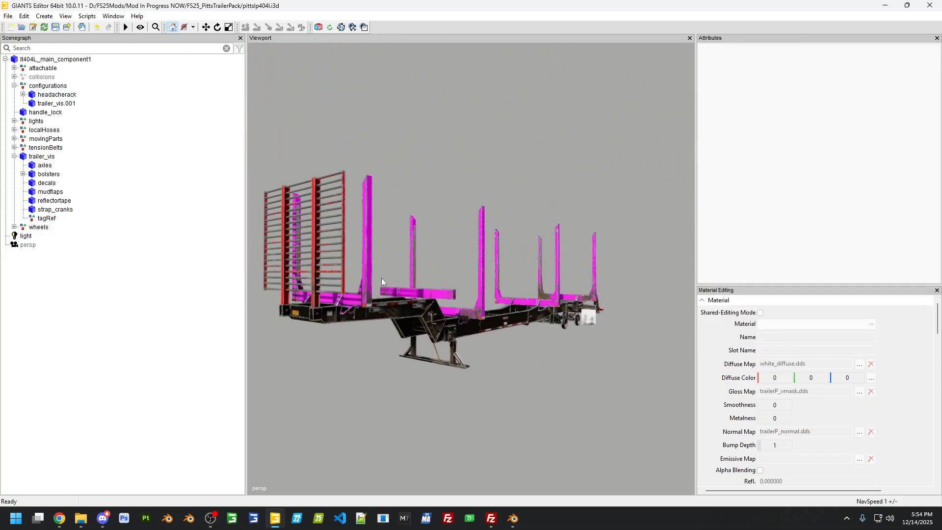
{"action": "left_click", "coordinate": [46, 165]}
{"action": "left_click", "coordinate": [42, 156]}
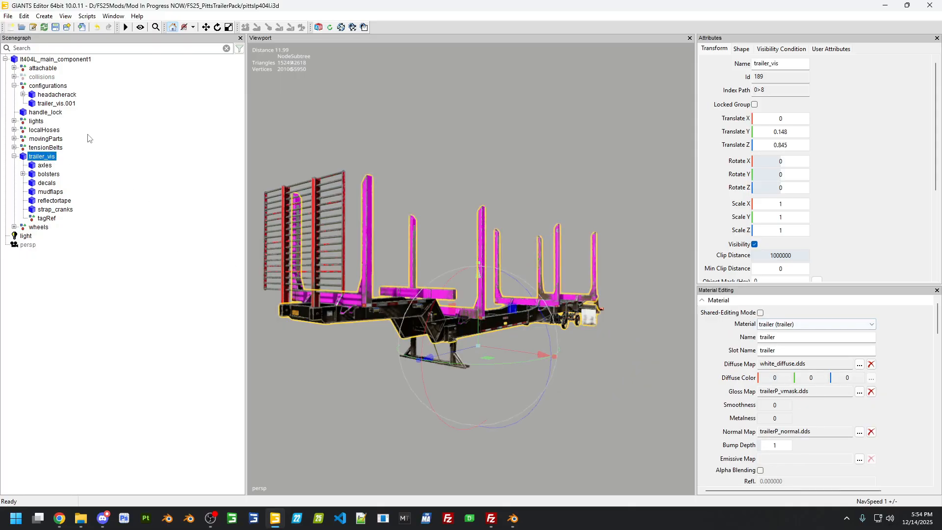
{"action": "left_click", "coordinate": [213, 523]}
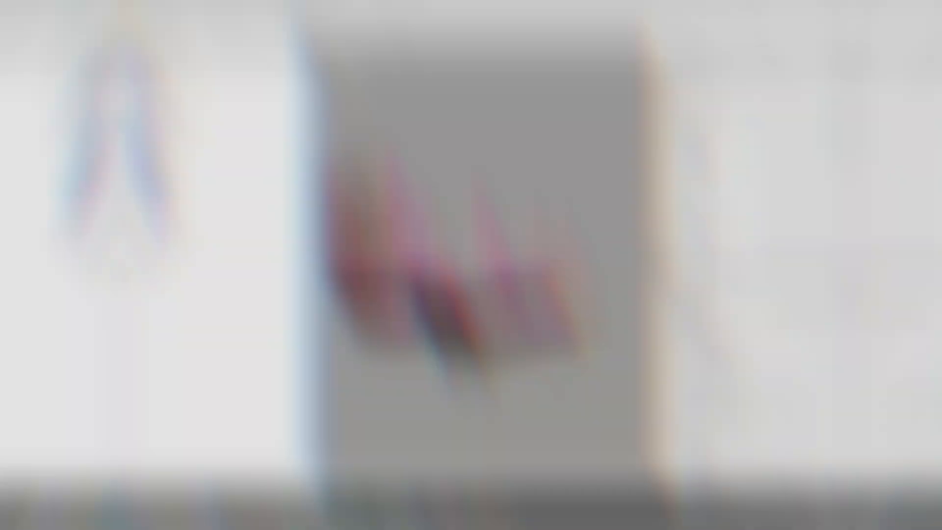